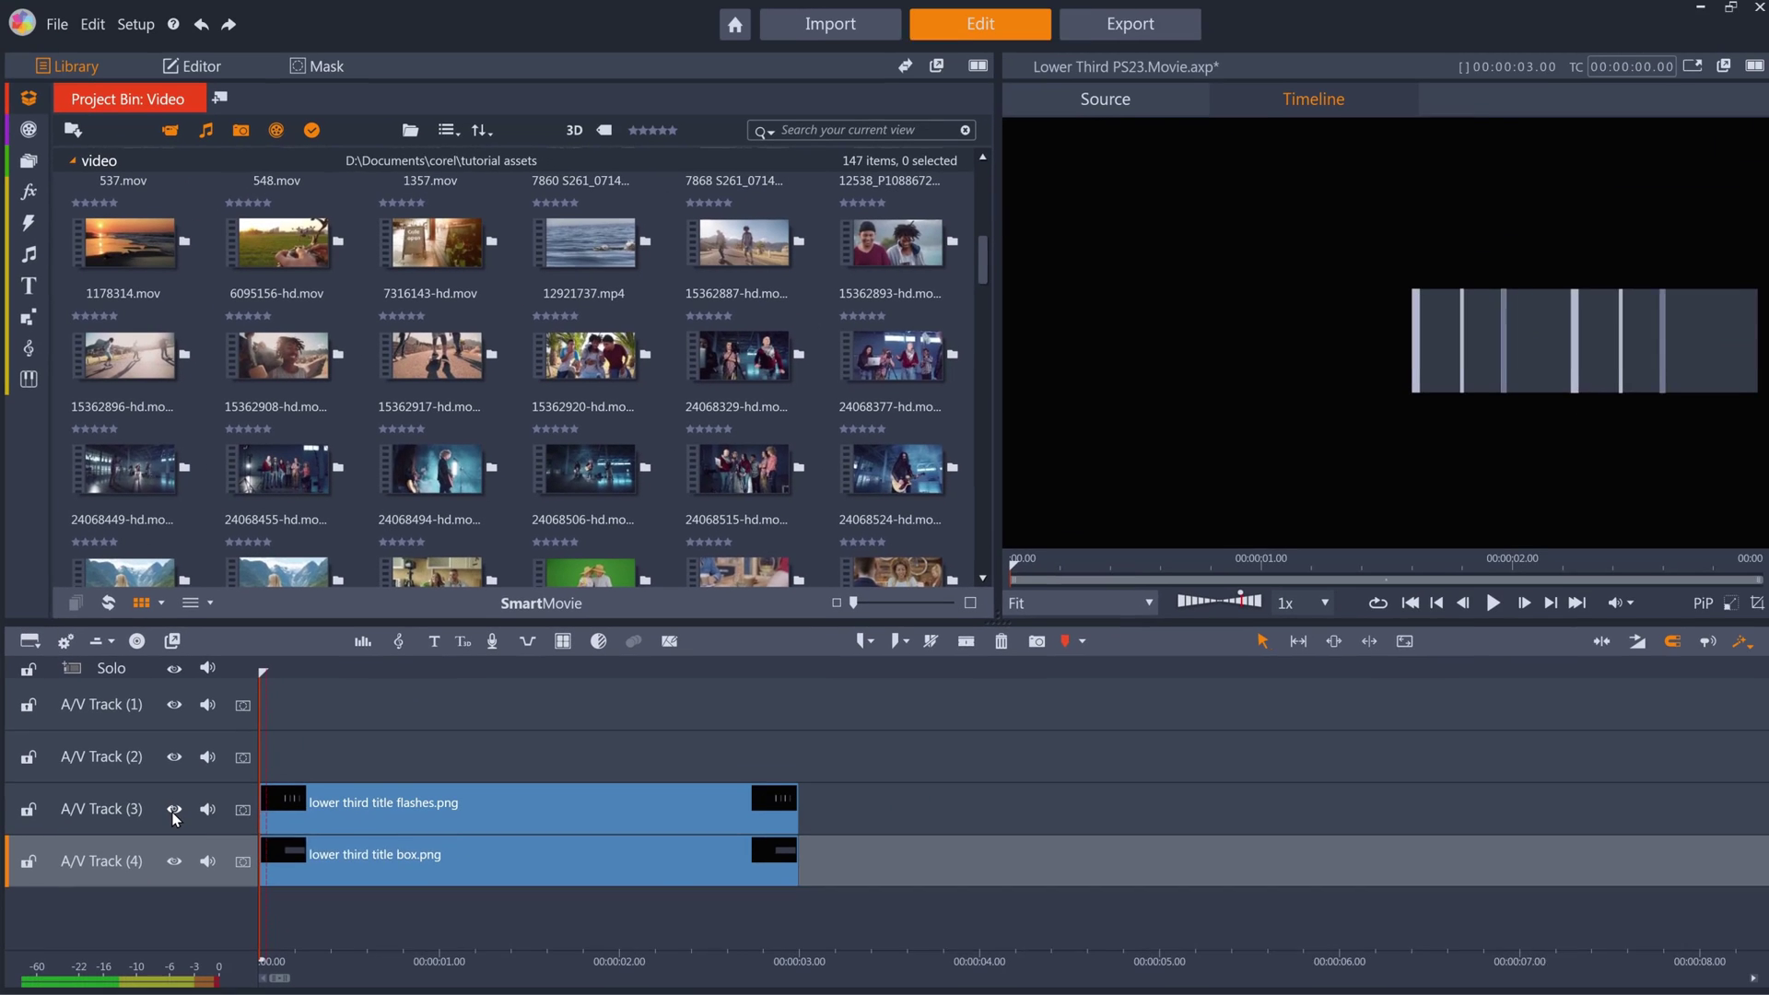
# Step: Briefly hide and re-show the flashes and box layers to check each one in the preview
pyautogui.click(174, 811)
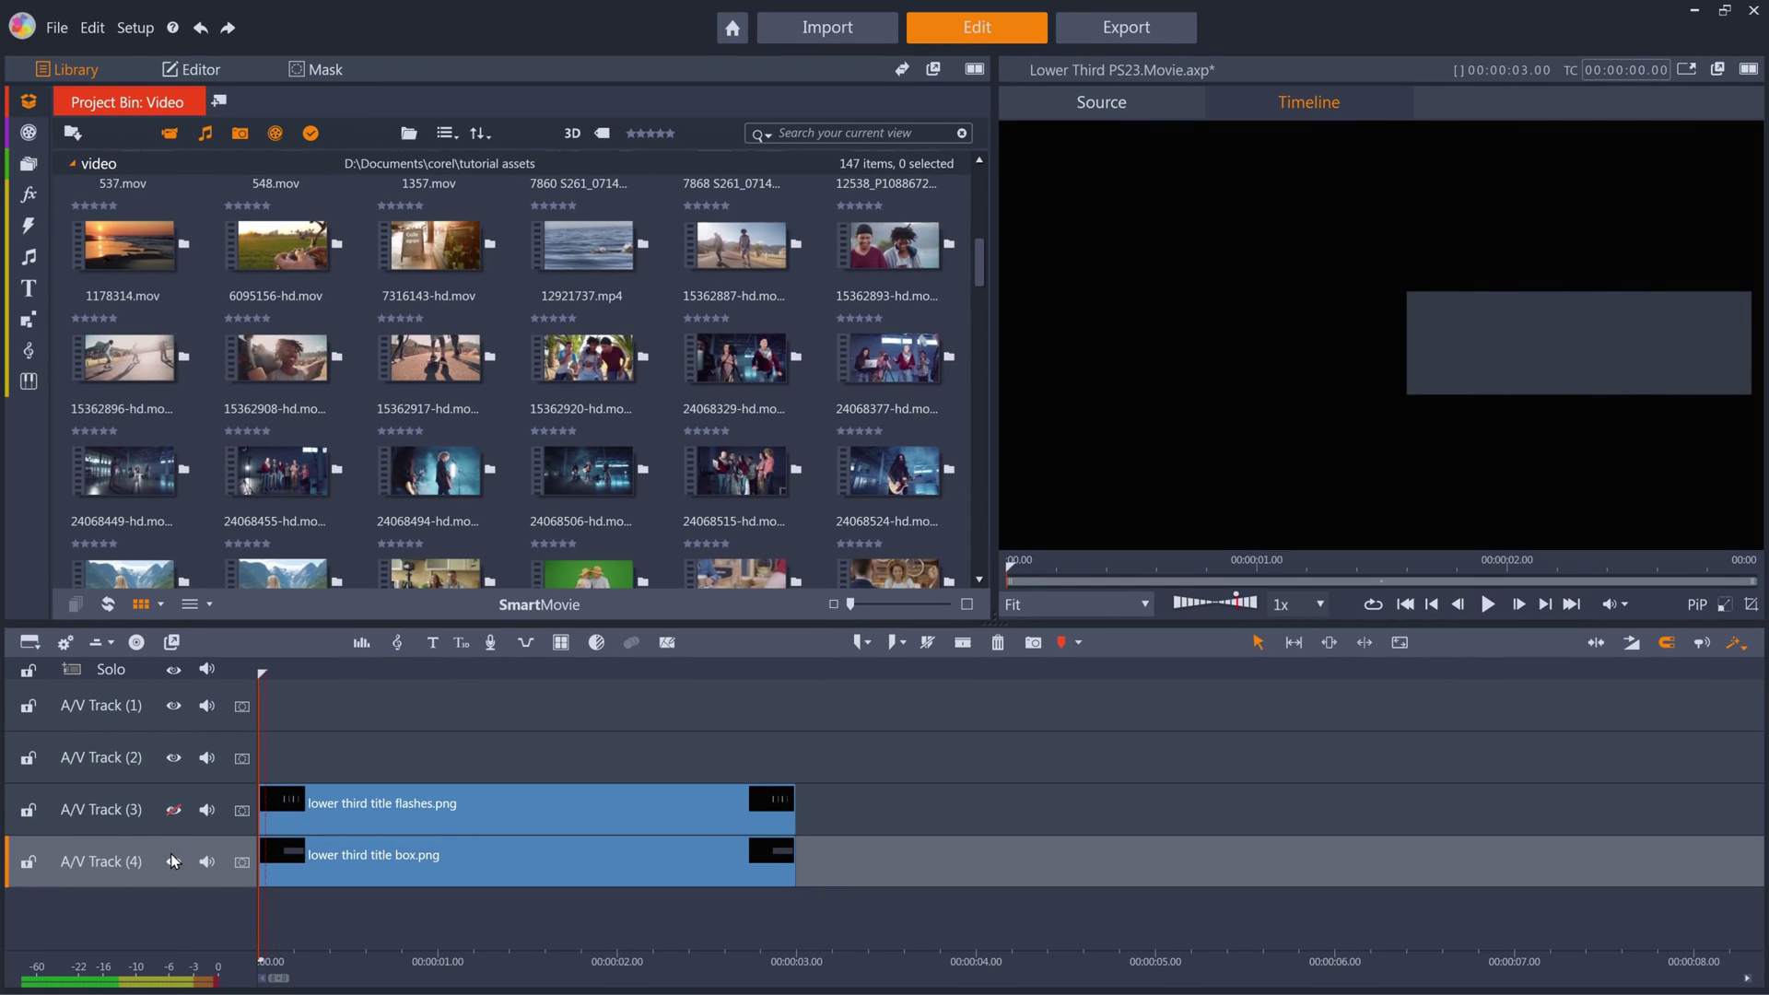
pyautogui.click(174, 861)
pyautogui.click(175, 812)
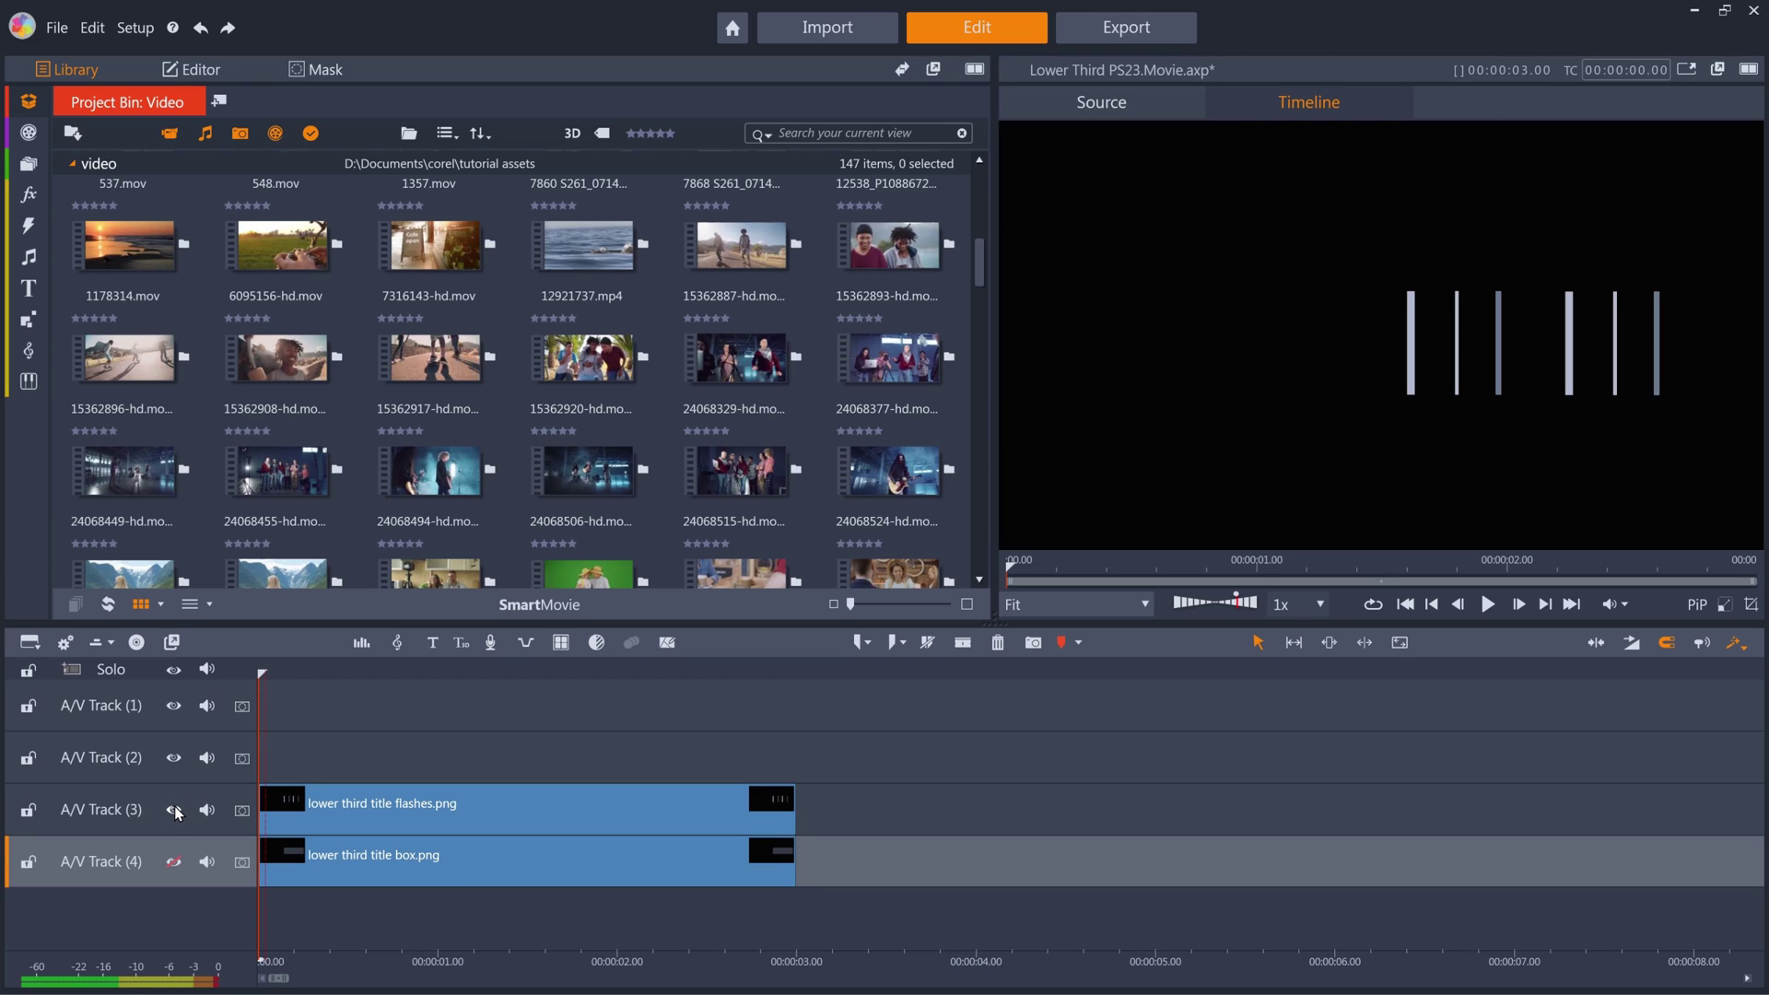
pyautogui.click(175, 863)
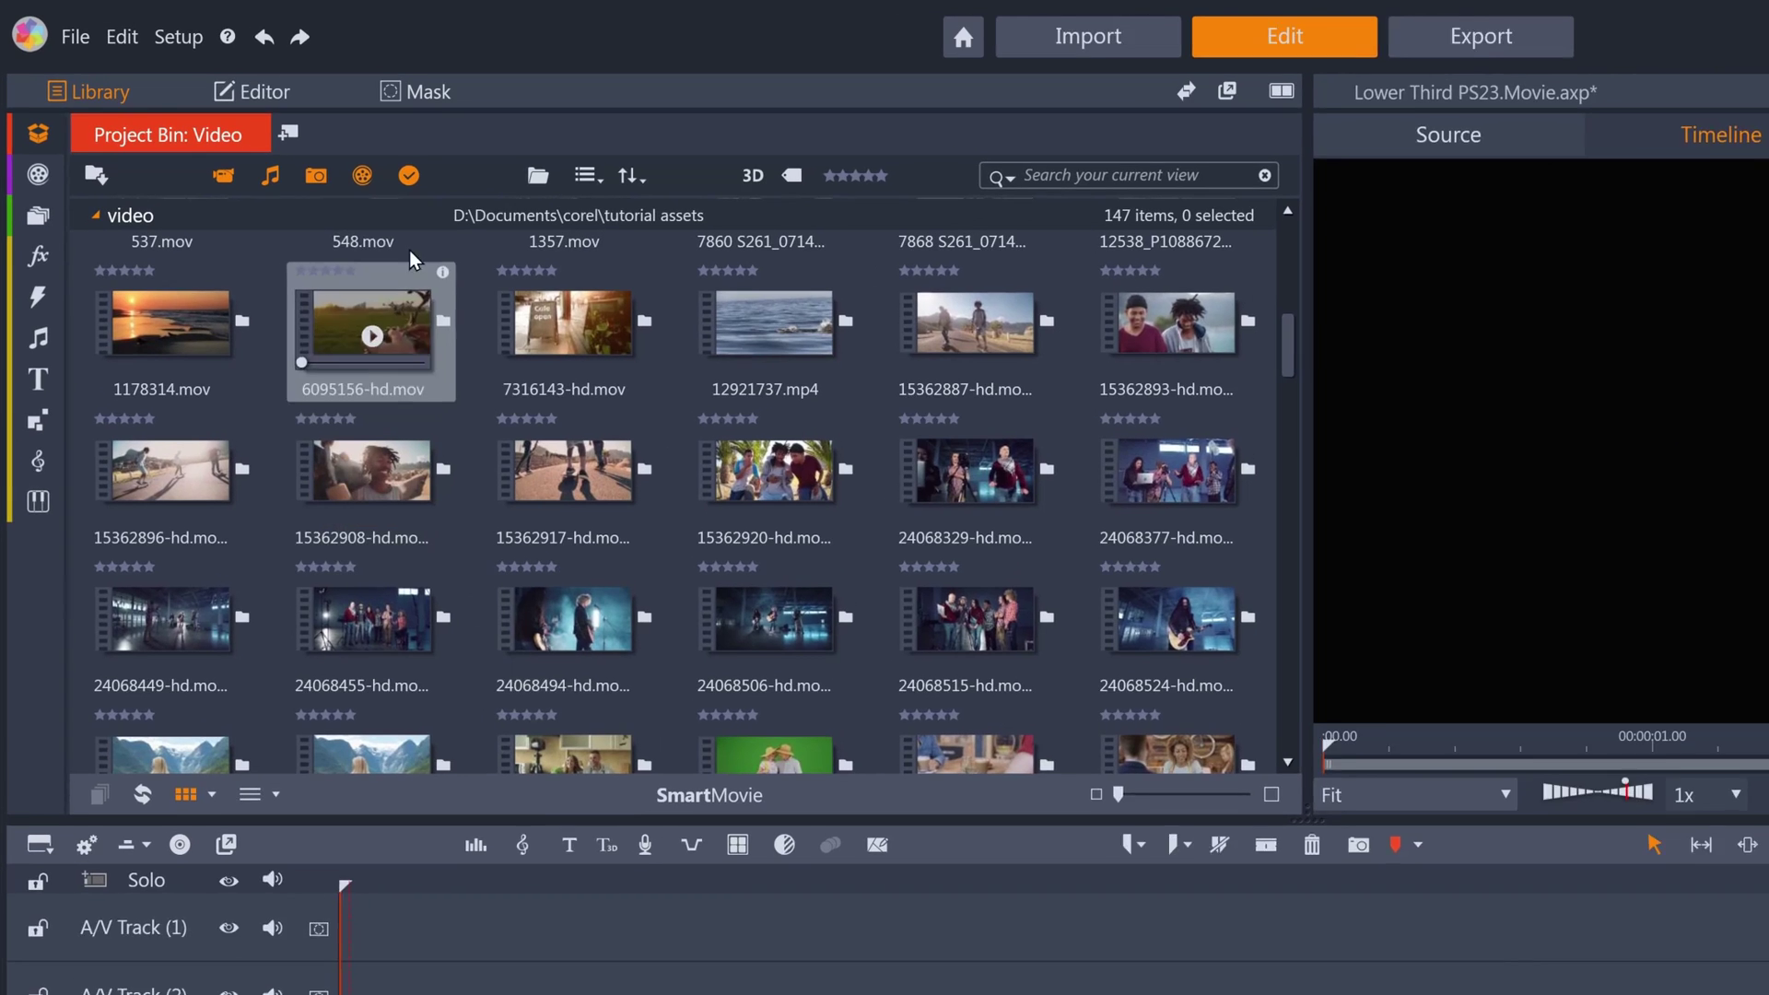
# Step: Set the flashes clip's vertical position to -31.5
pyautogui.click(277, 91)
pyautogui.click(460, 302)
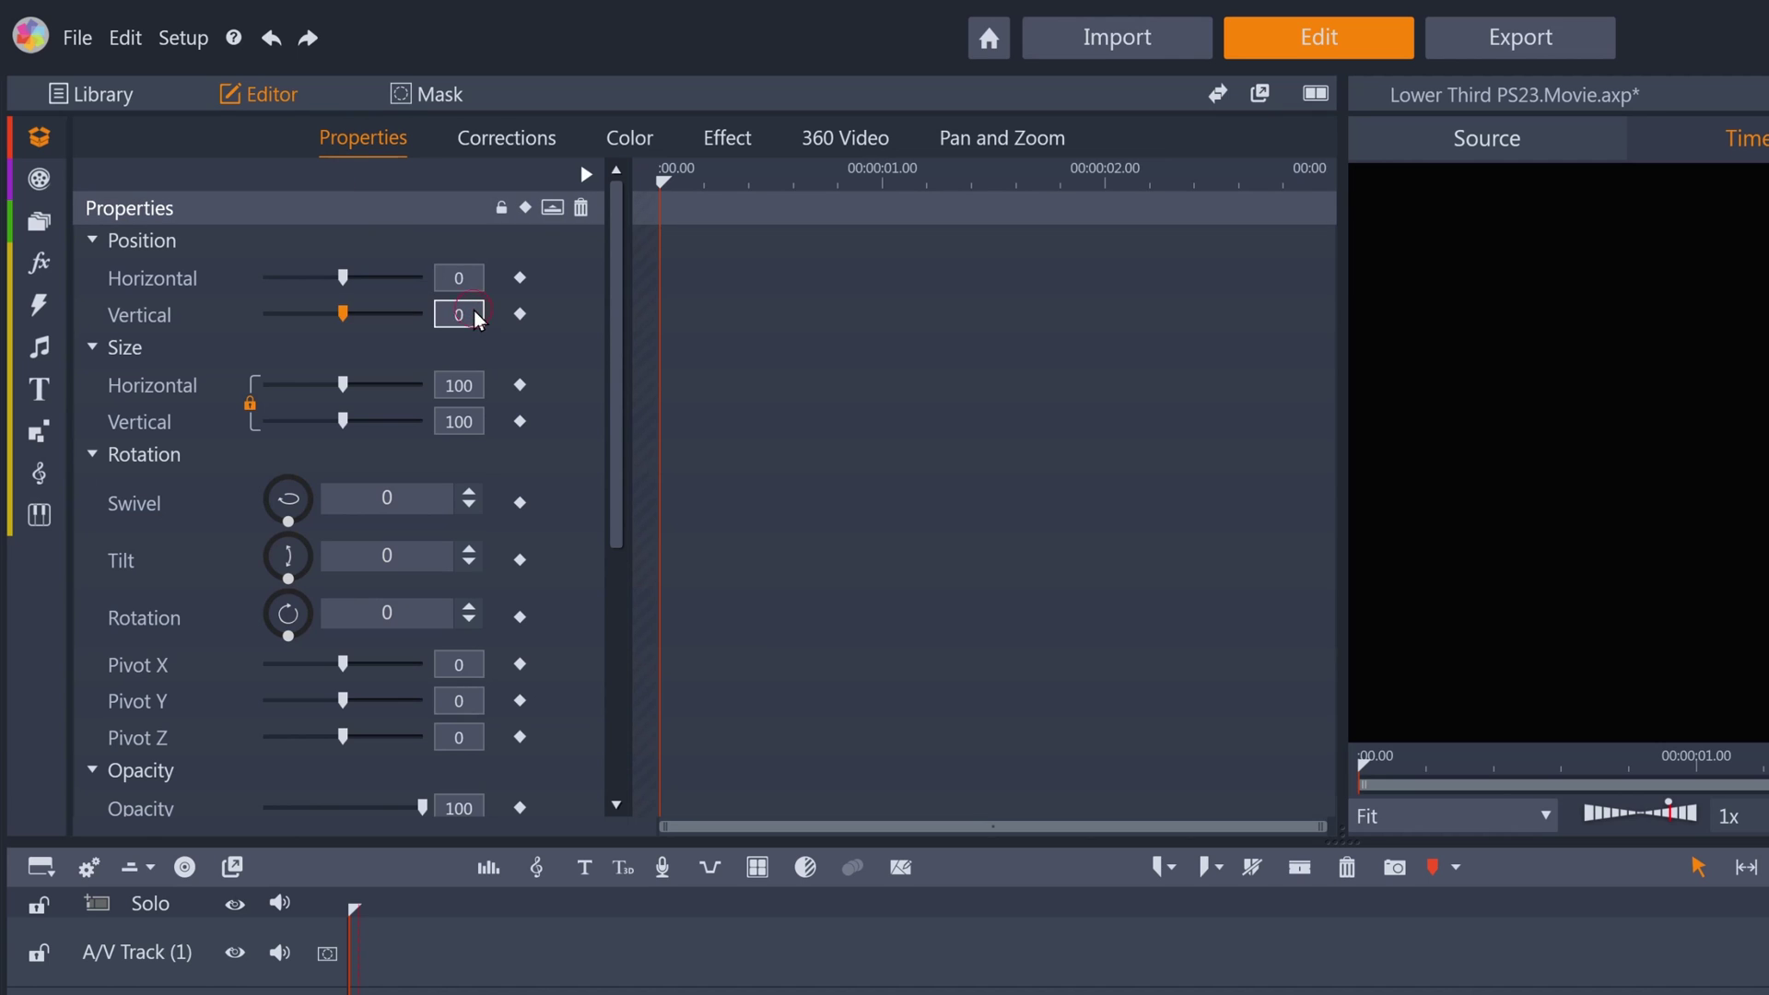
pyautogui.click(474, 312)
pyautogui.write('-31.5')
pyautogui.press('Return')
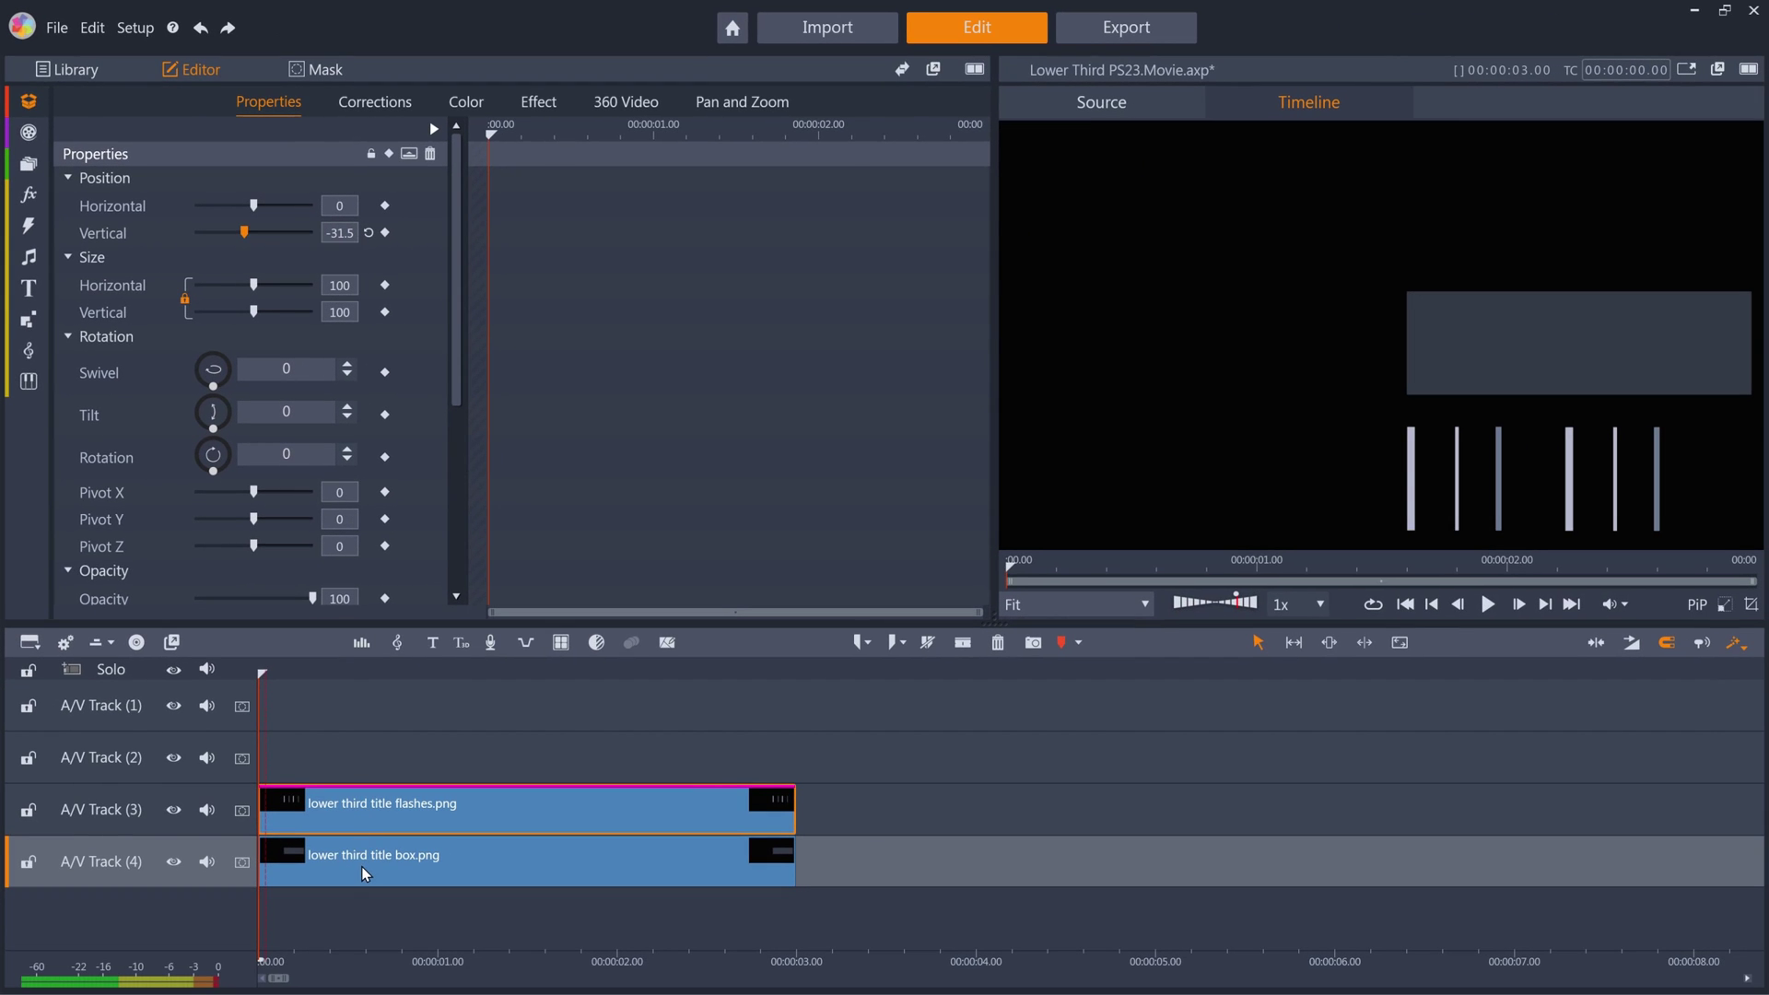
# Step: Set the box clip's vertical position to -31.5 and extend both clips to six seconds
pyautogui.click(363, 869)
pyautogui.click(341, 233)
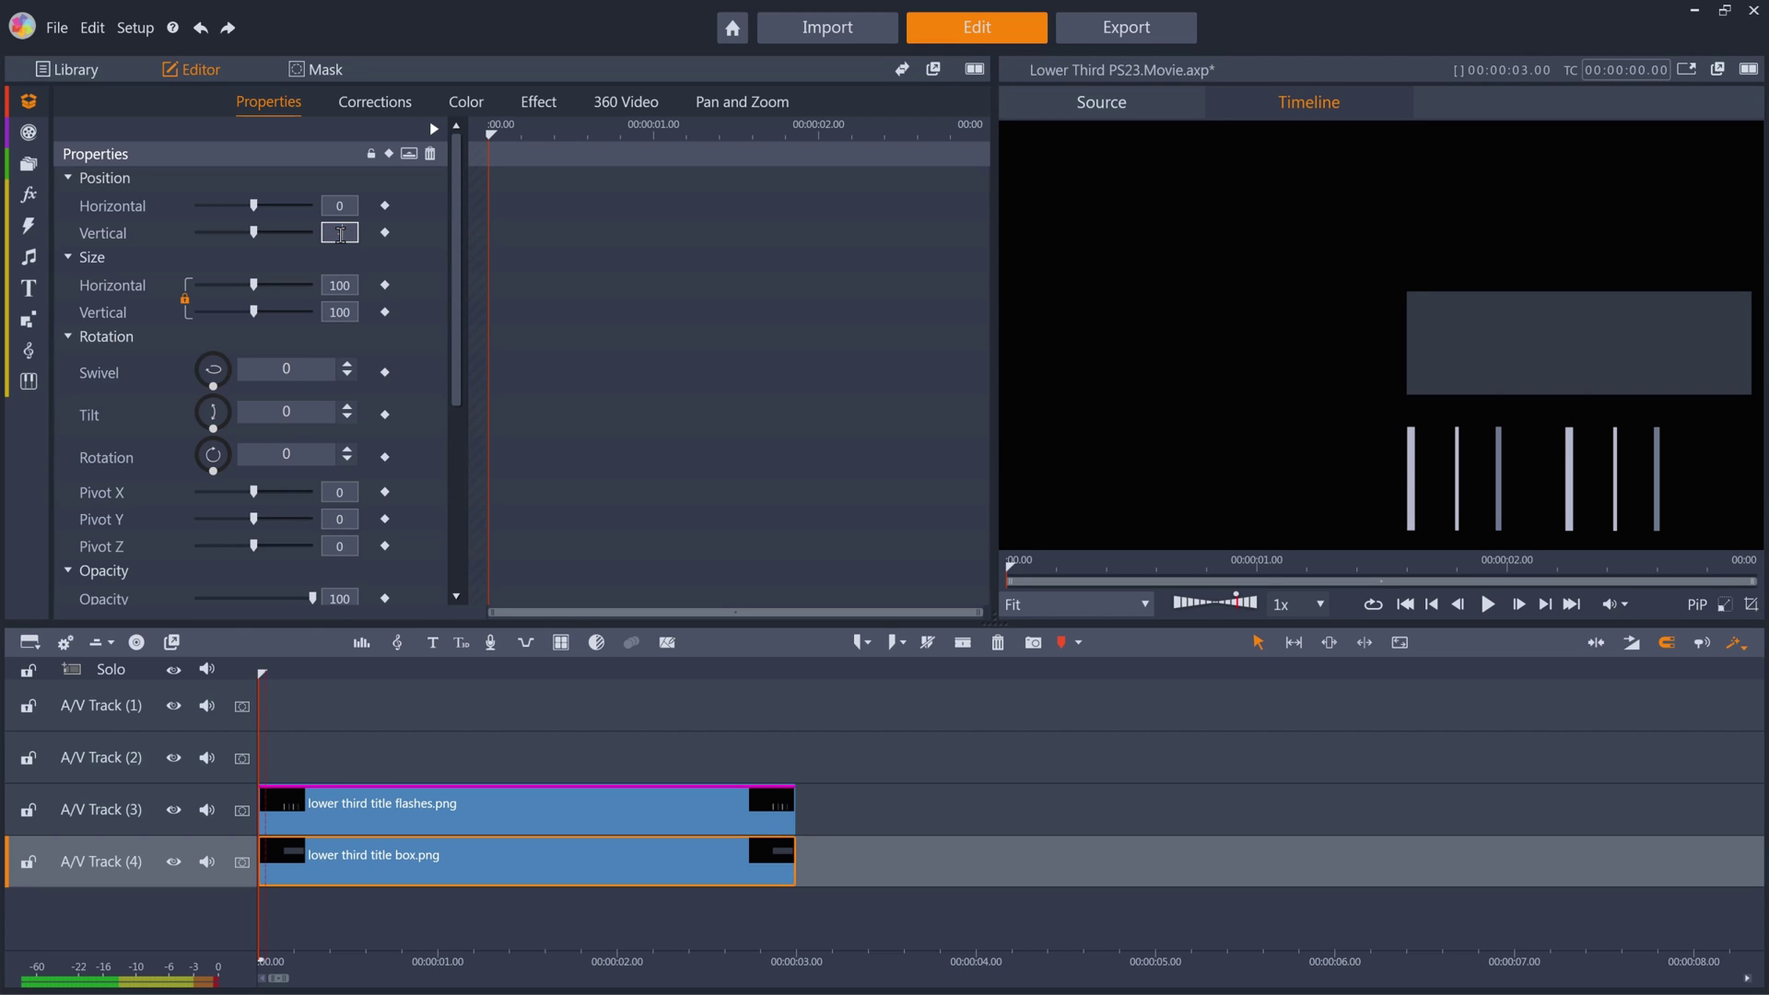
pyautogui.write('-31.5')
pyautogui.press('Return')
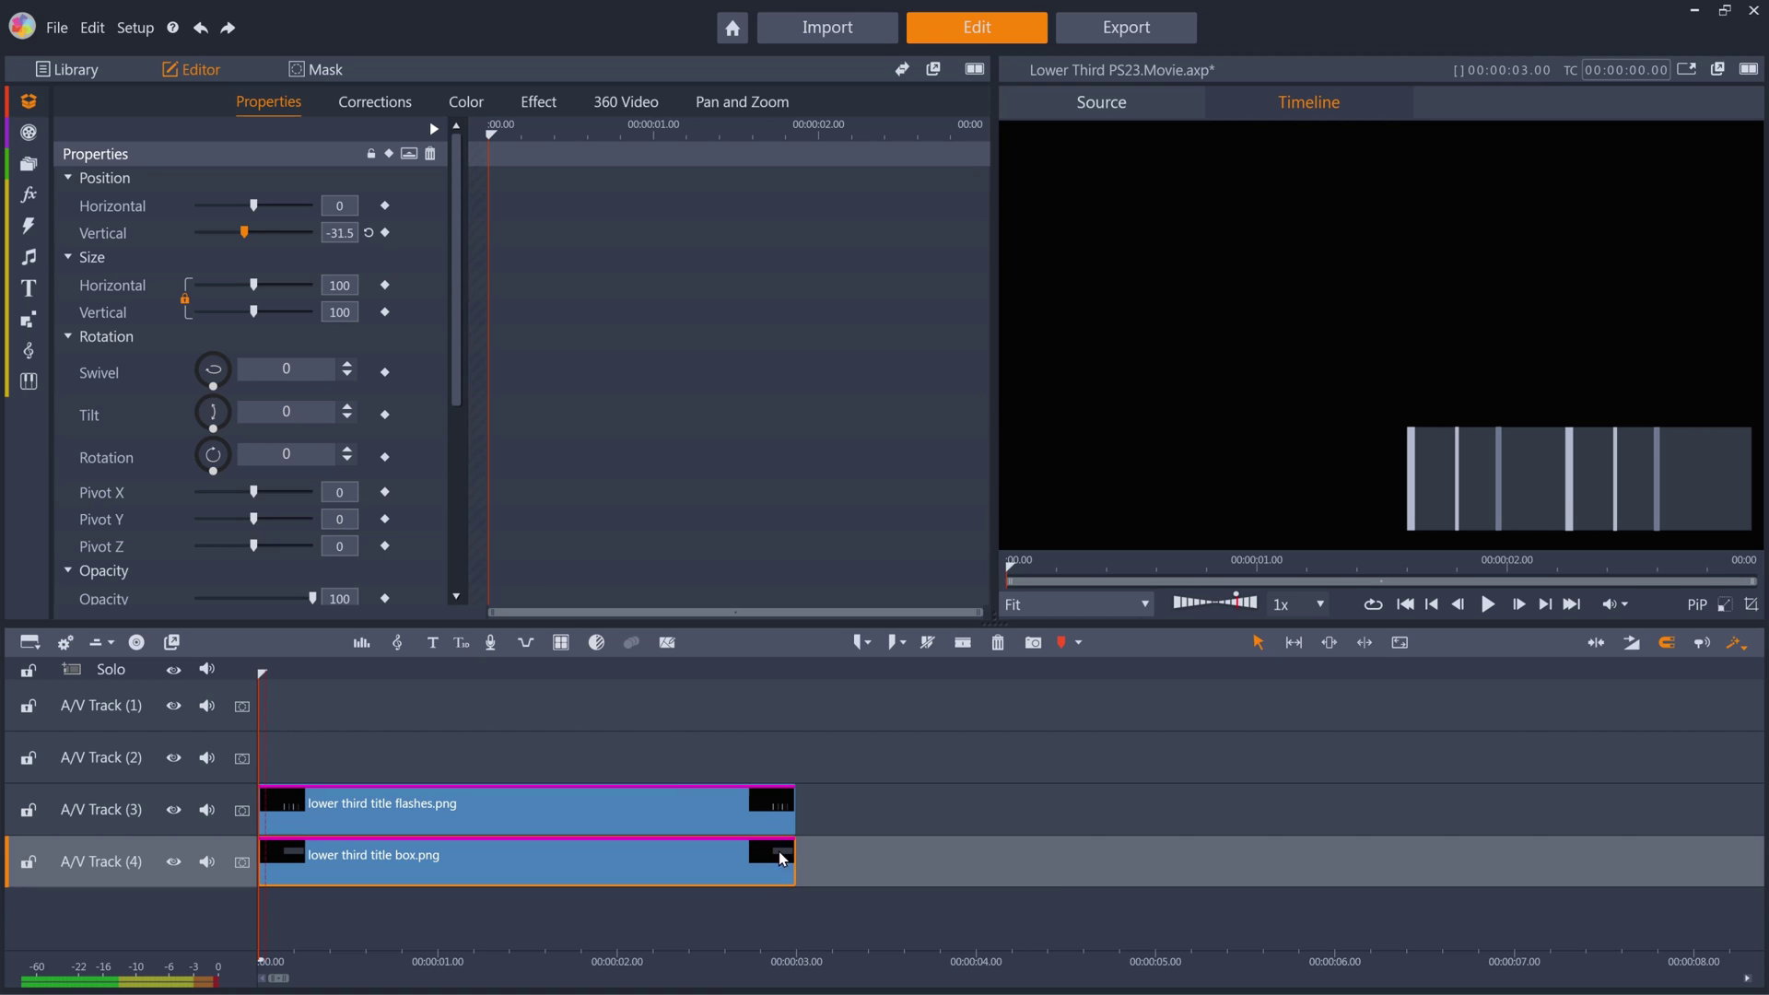
pyautogui.moveTo(798, 852); pyautogui.dragTo(1333, 852)
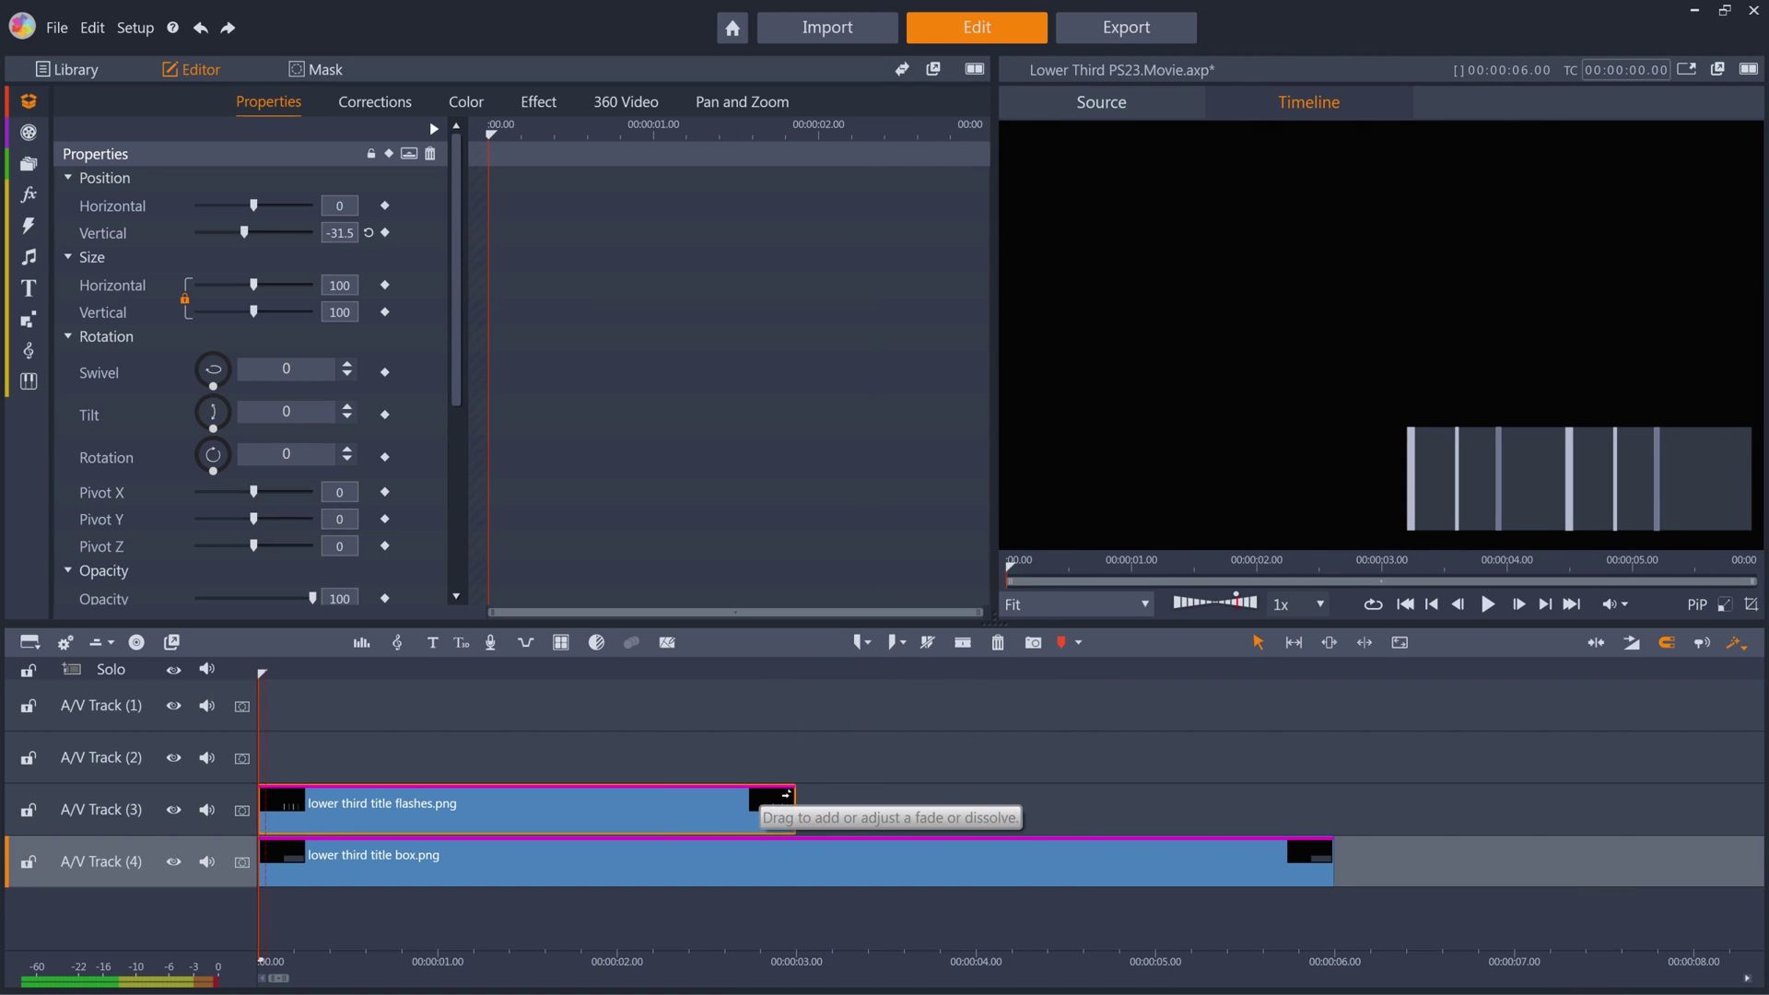
pyautogui.moveTo(793, 810); pyautogui.dragTo(1331, 830)
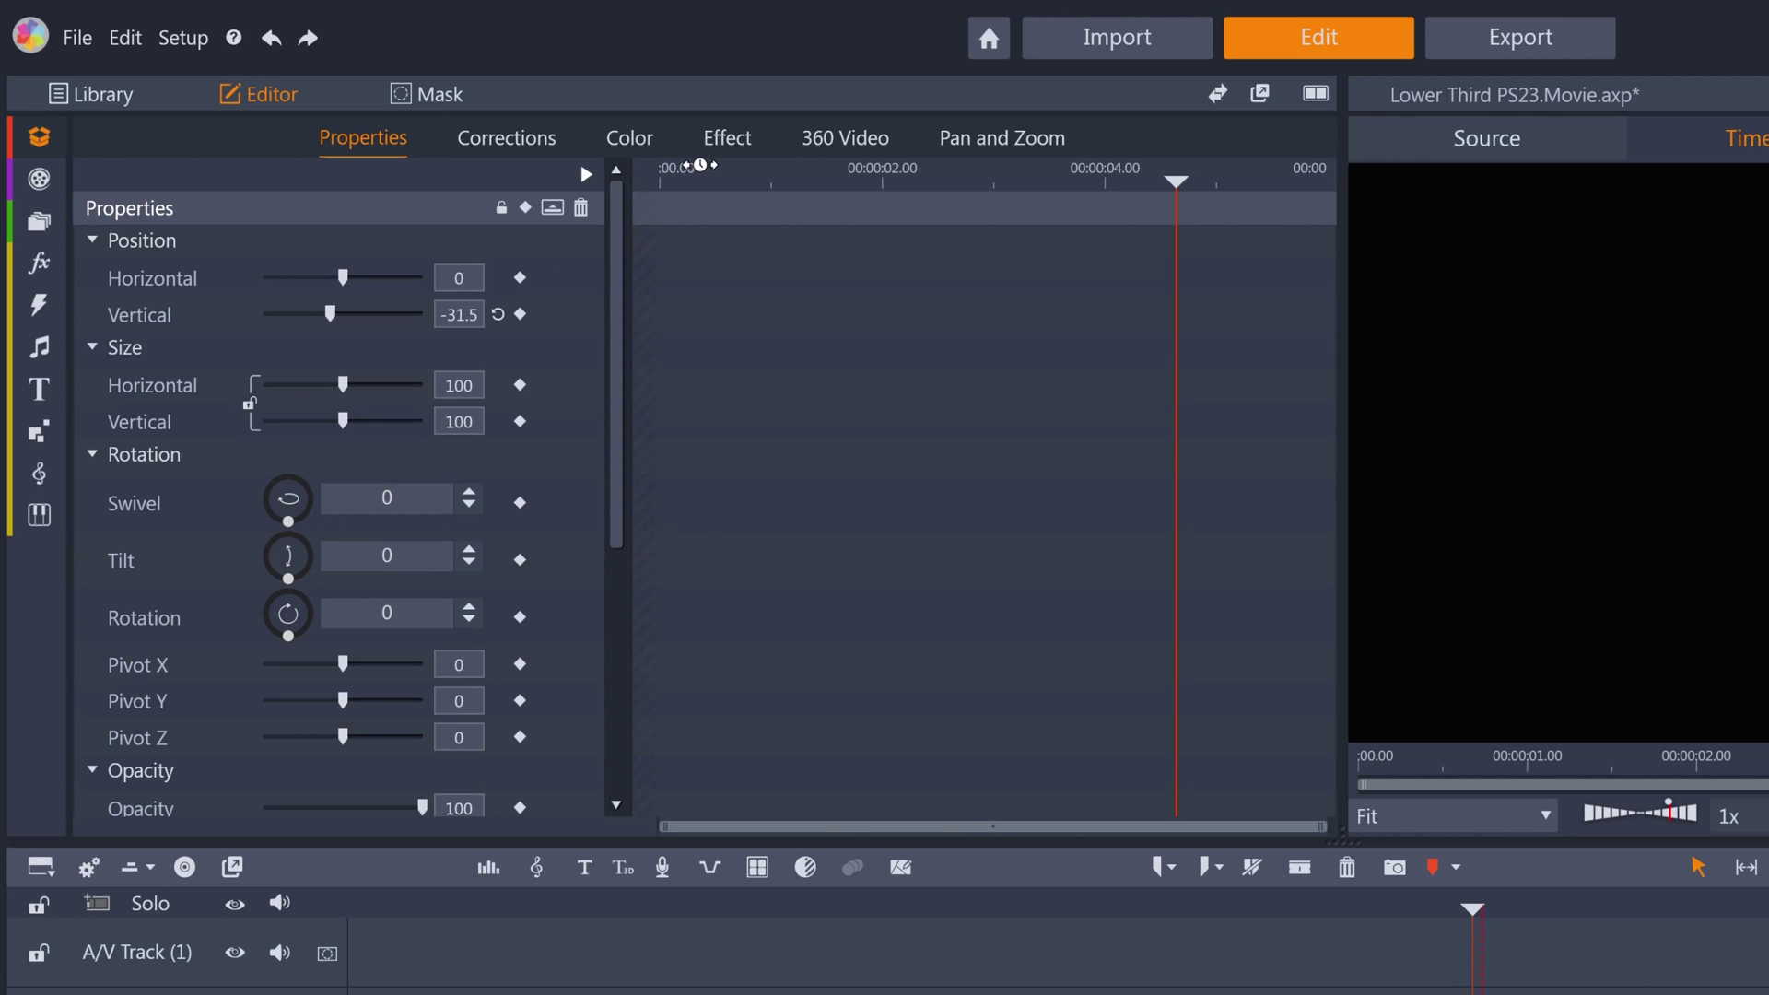
# Step: Keyframe the box's vertical size at 0 on the first frame and full height at 0.20 seconds
pyautogui.moveTo(703, 175); pyautogui.dragTo(631, 184)
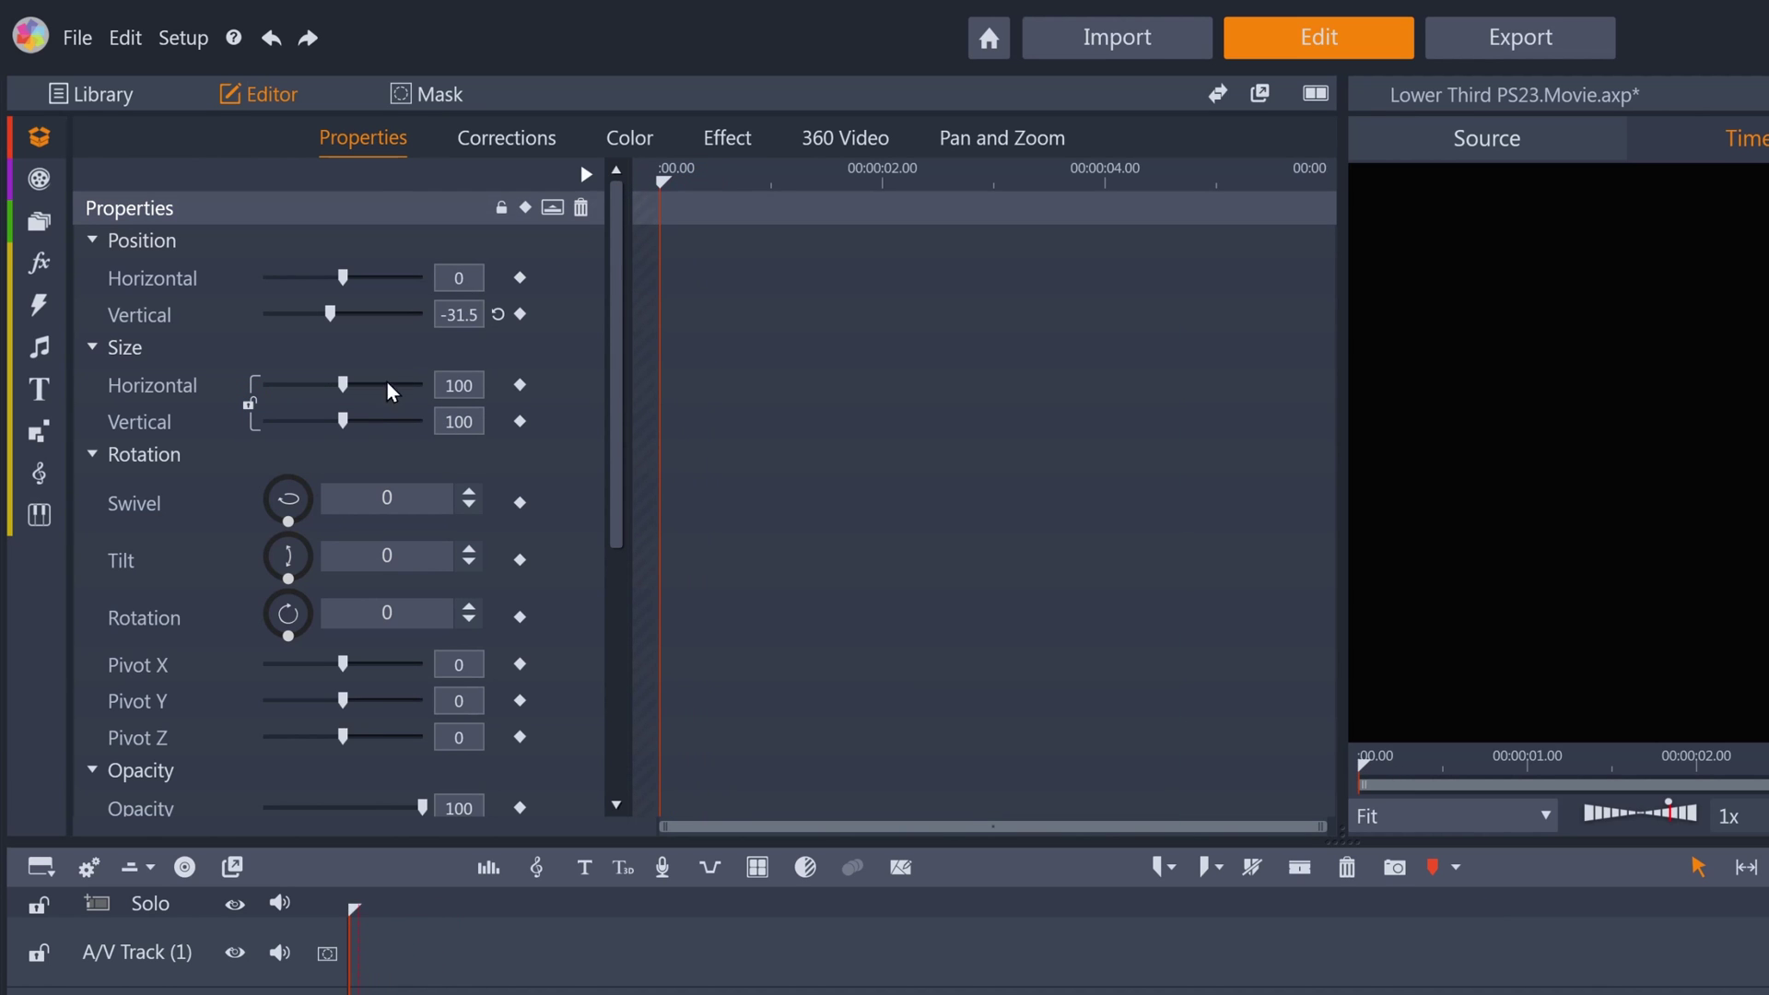
pyautogui.moveTo(345, 421); pyautogui.dragTo(249, 422)
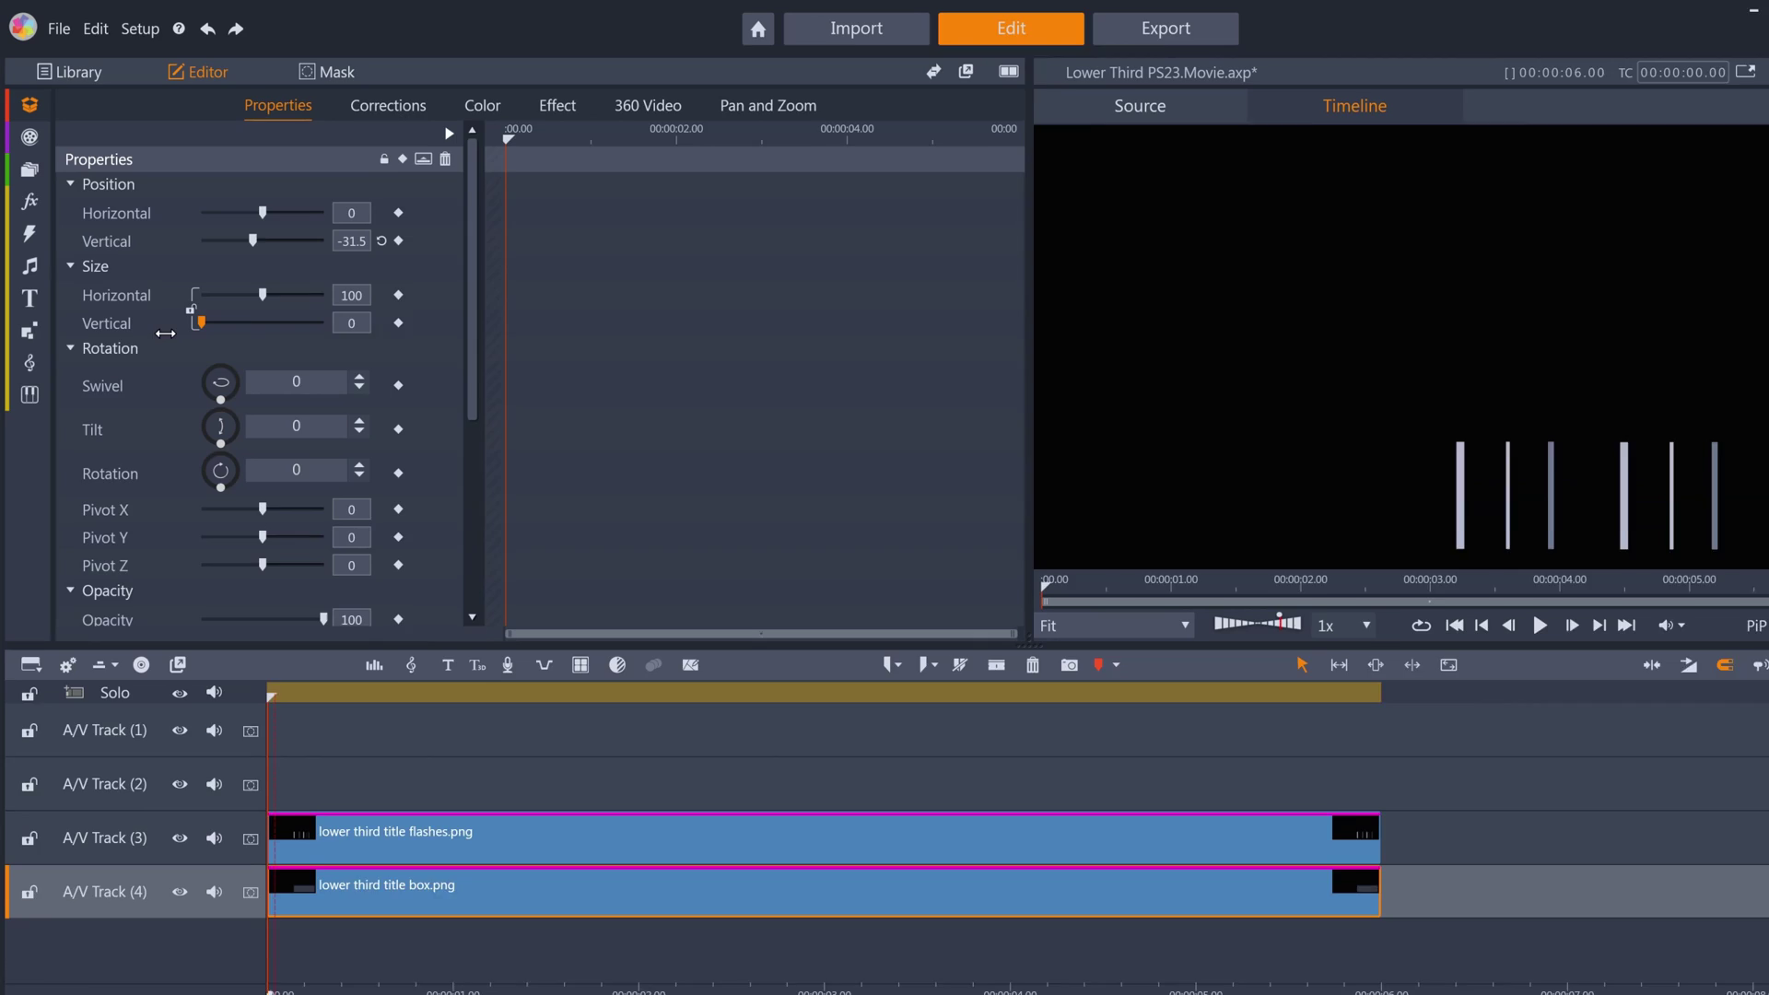
pyautogui.click(385, 312)
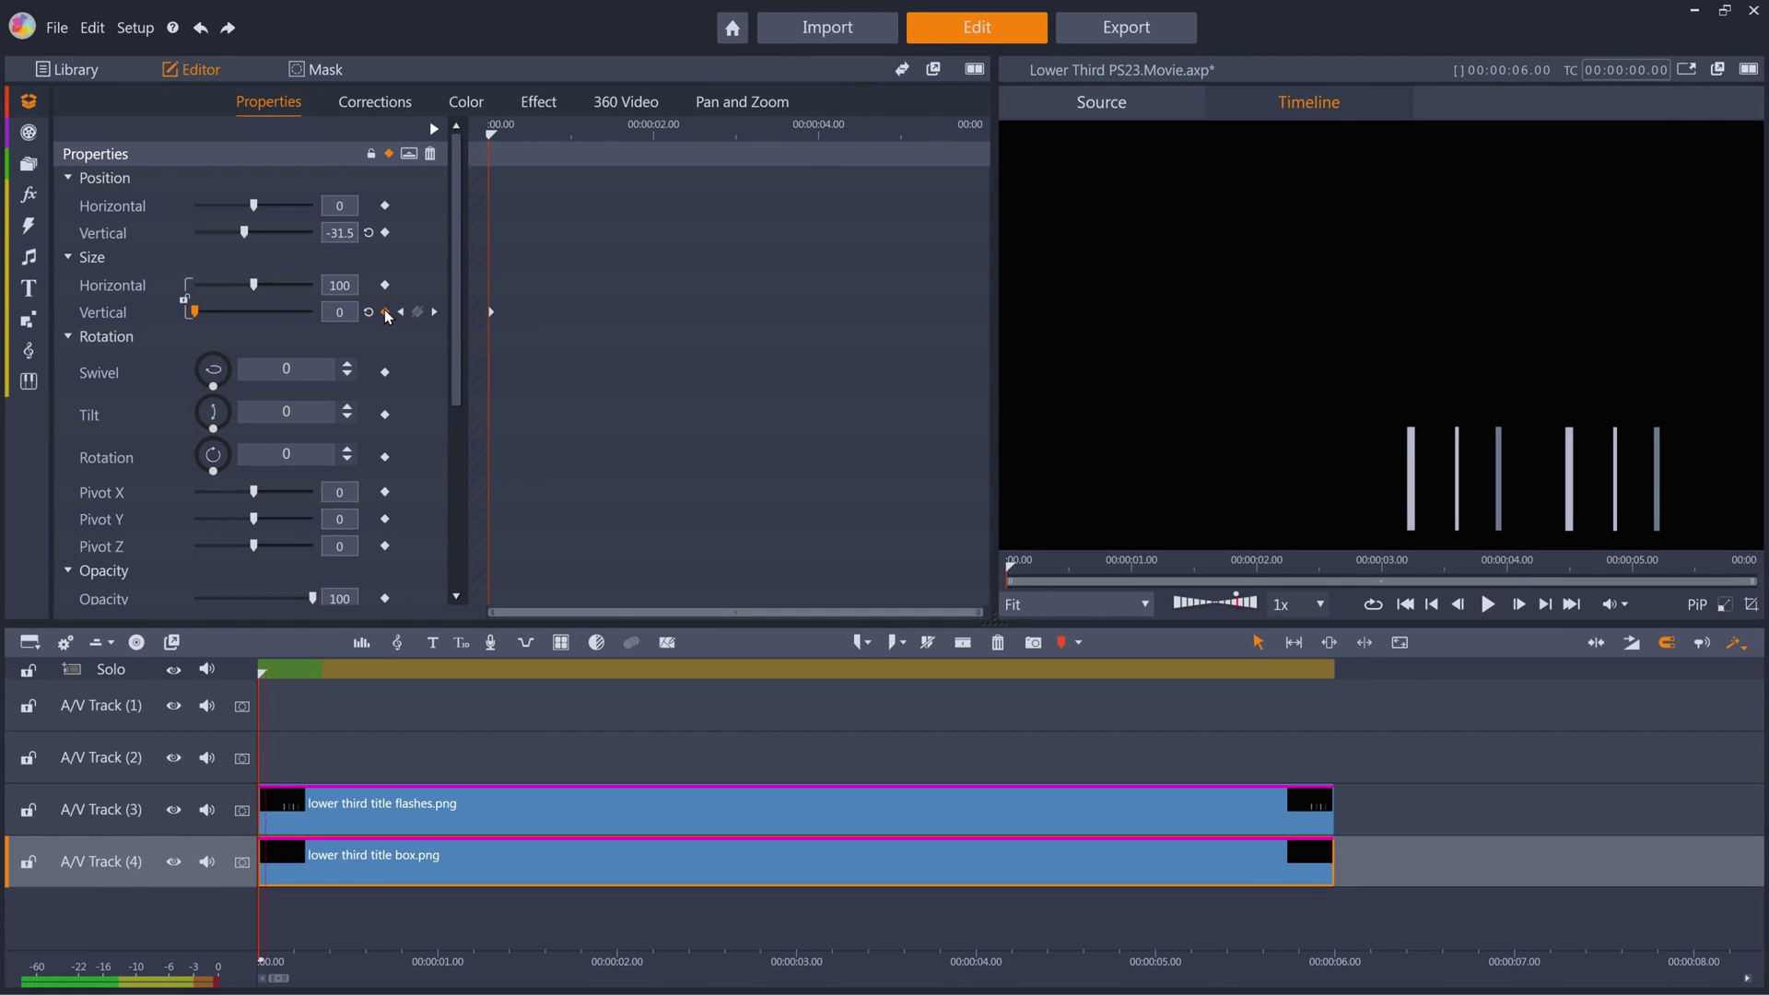
pyautogui.press('space')
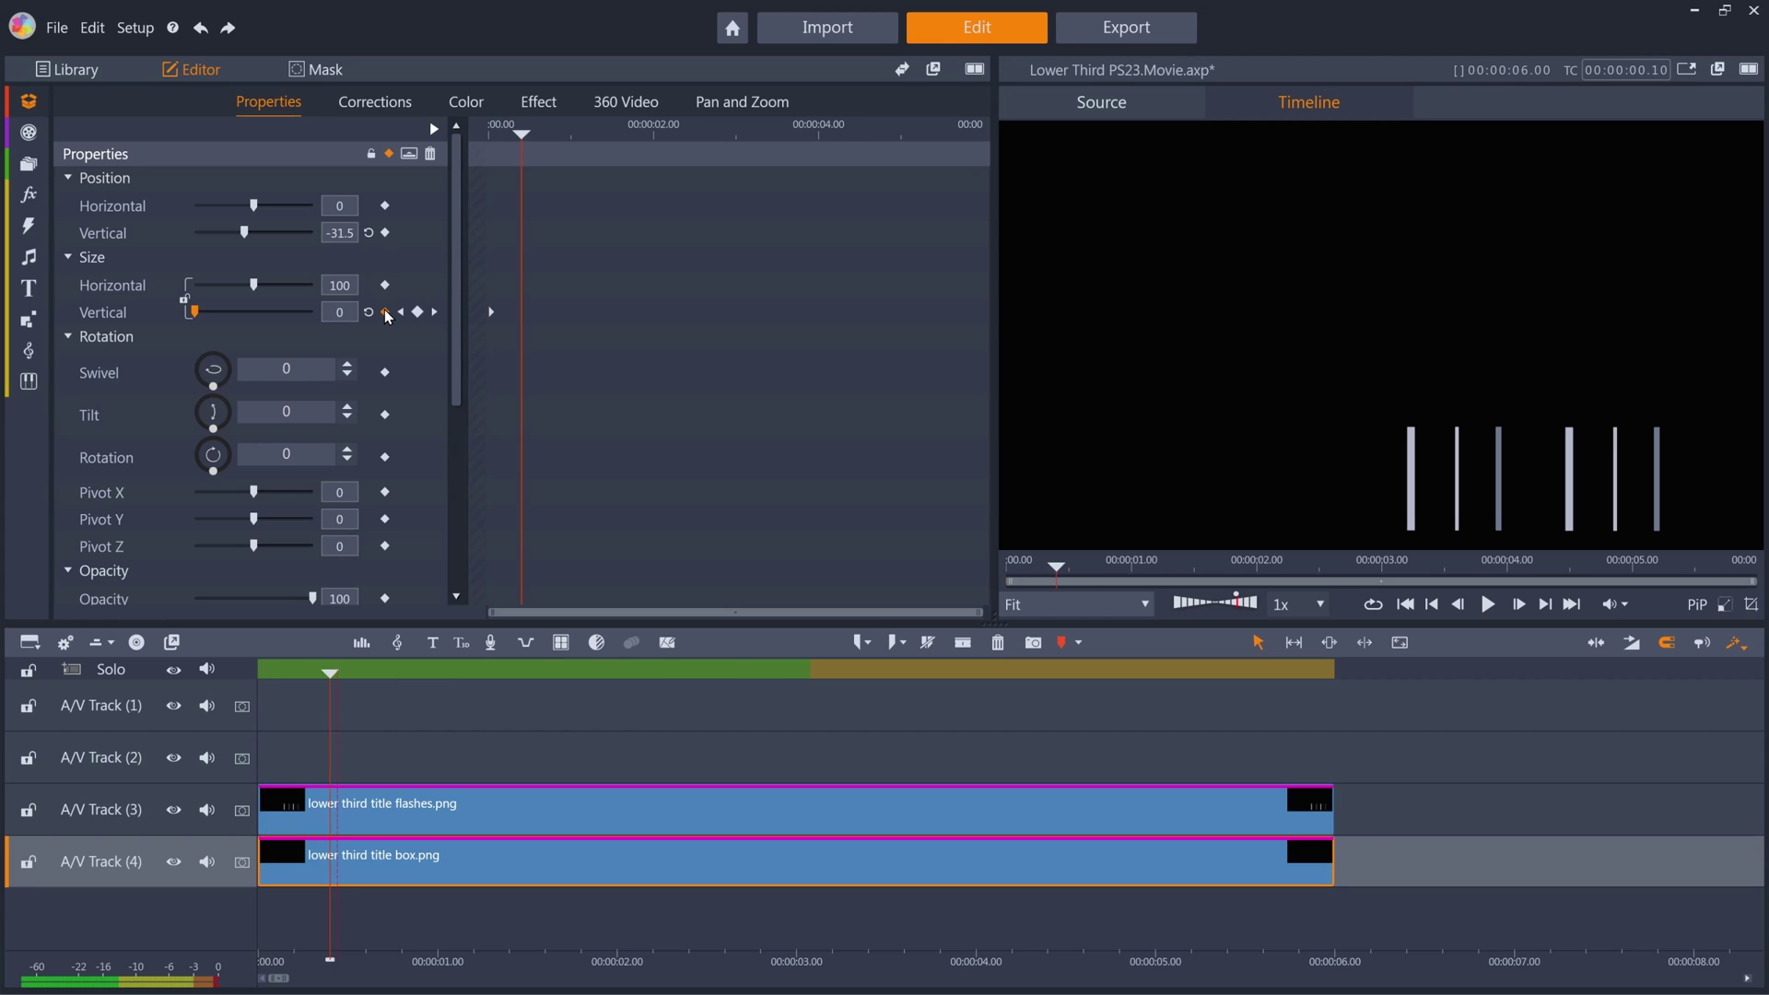
pyautogui.press('space')
pyautogui.click(335, 312)
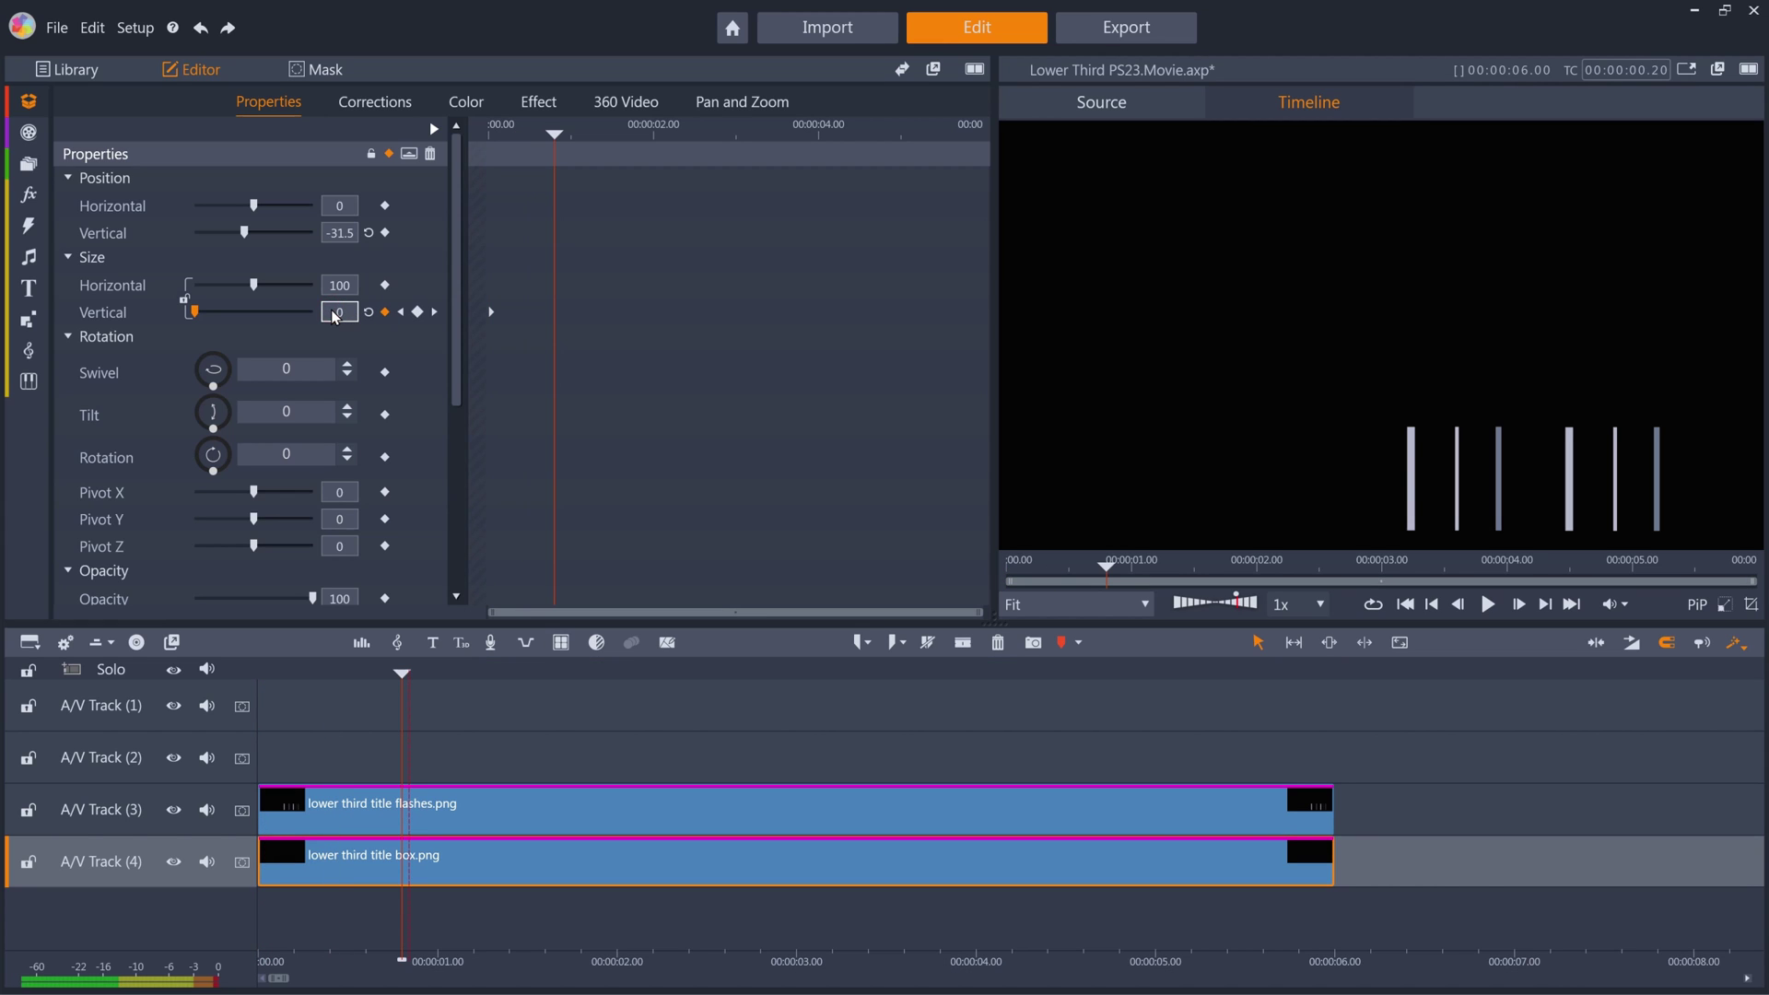
pyautogui.press('BackSpace')
pyautogui.write('55')
pyautogui.press('Return')
pyautogui.moveTo(402, 671)
pyautogui.mouseDown()
pyautogui.moveTo(262, 672)
pyautogui.moveTo(400, 671)
pyautogui.mouseUp()
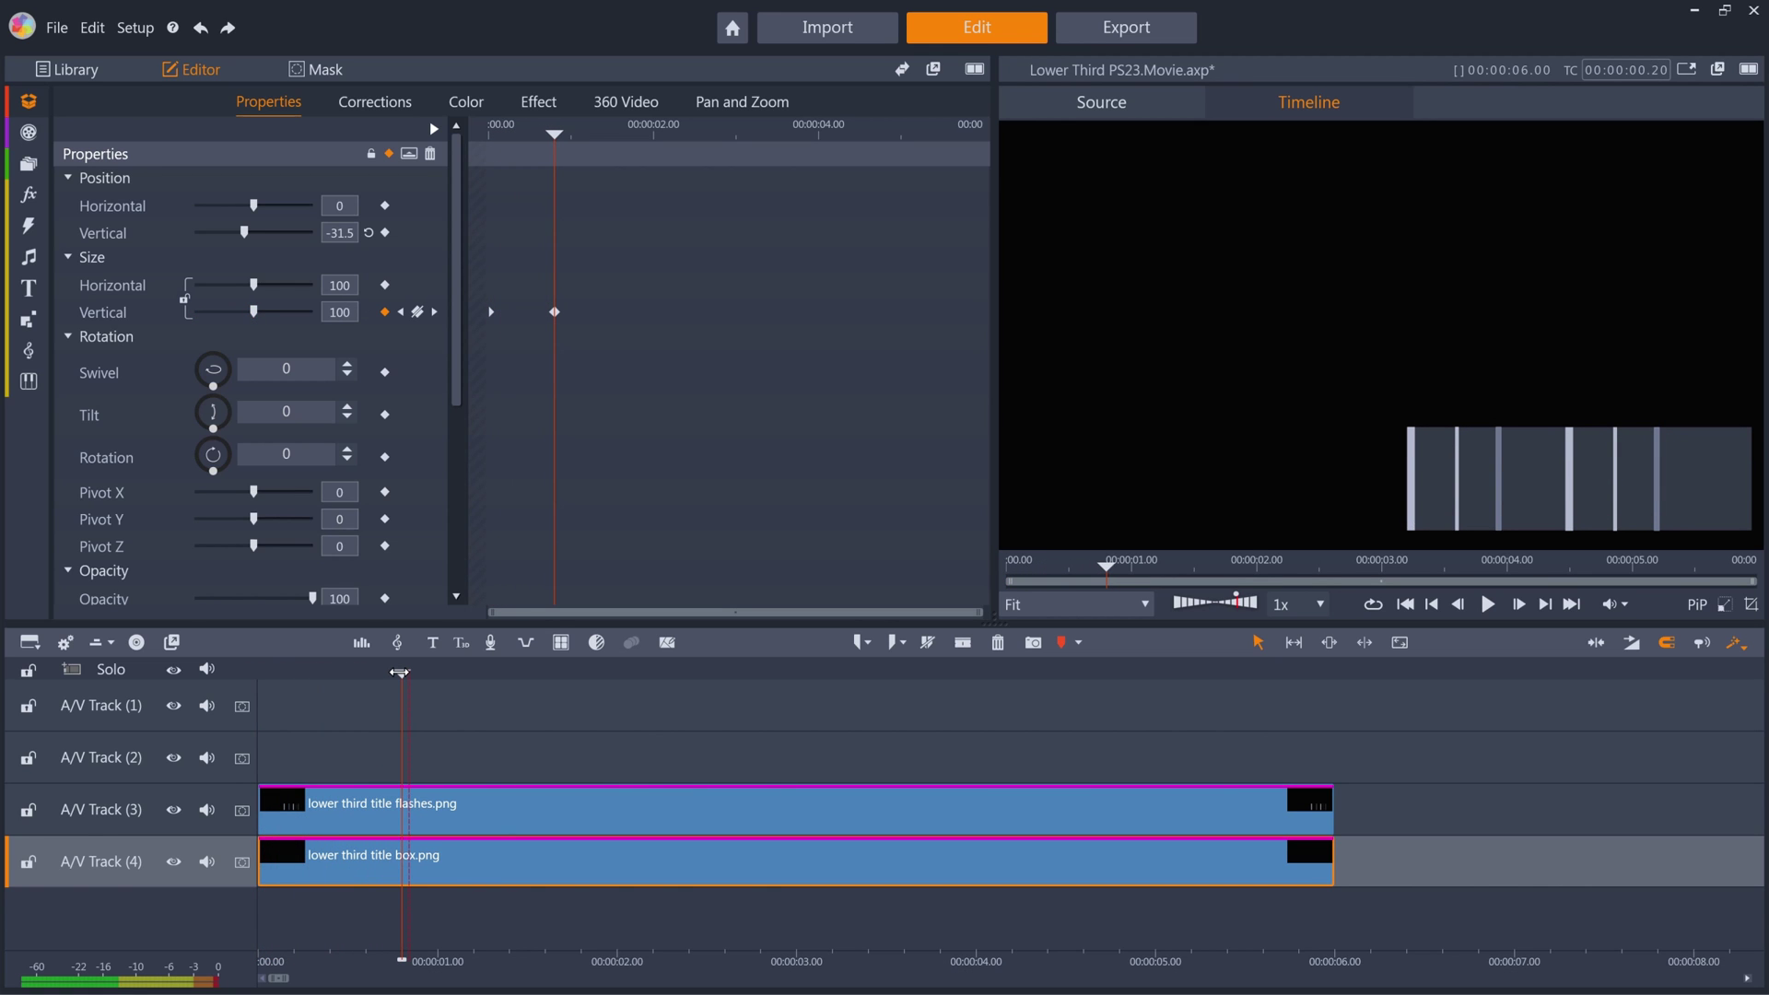
# Step: Keyframe the flashes' horizontal position at the clip start and drag it to -34.7 at one second
pyautogui.click(498, 813)
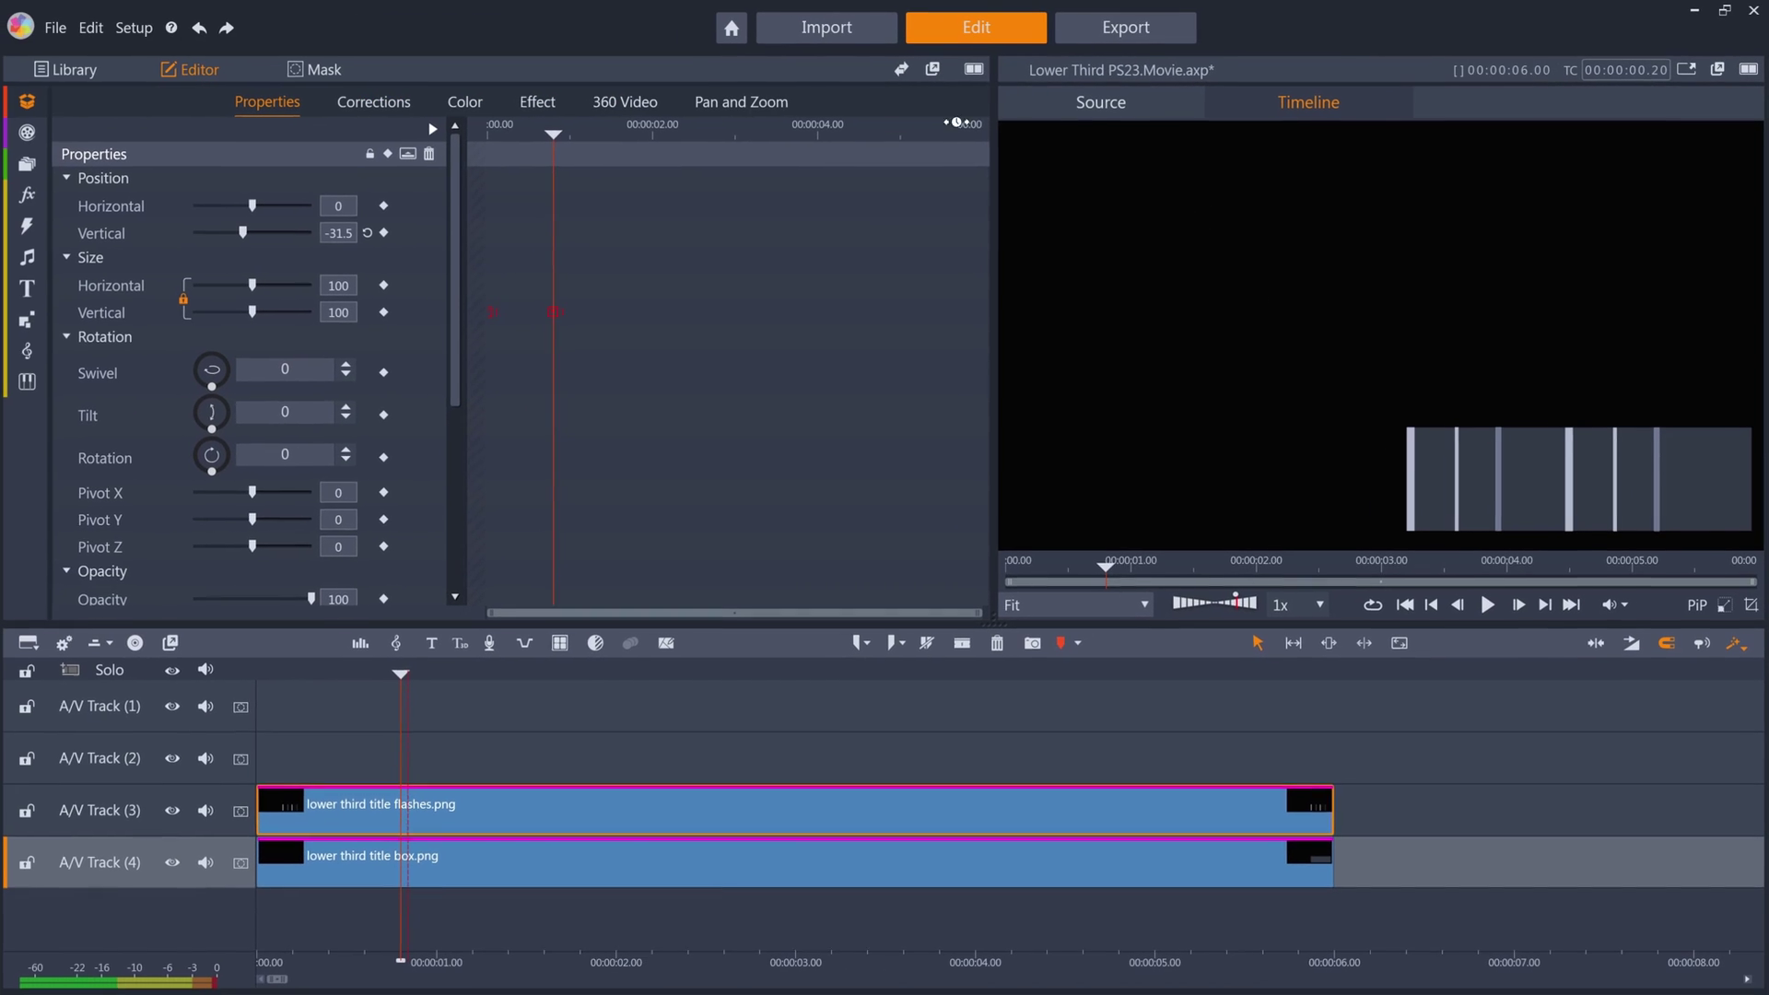
pyautogui.moveTo(557, 133); pyautogui.dragTo(446, 136)
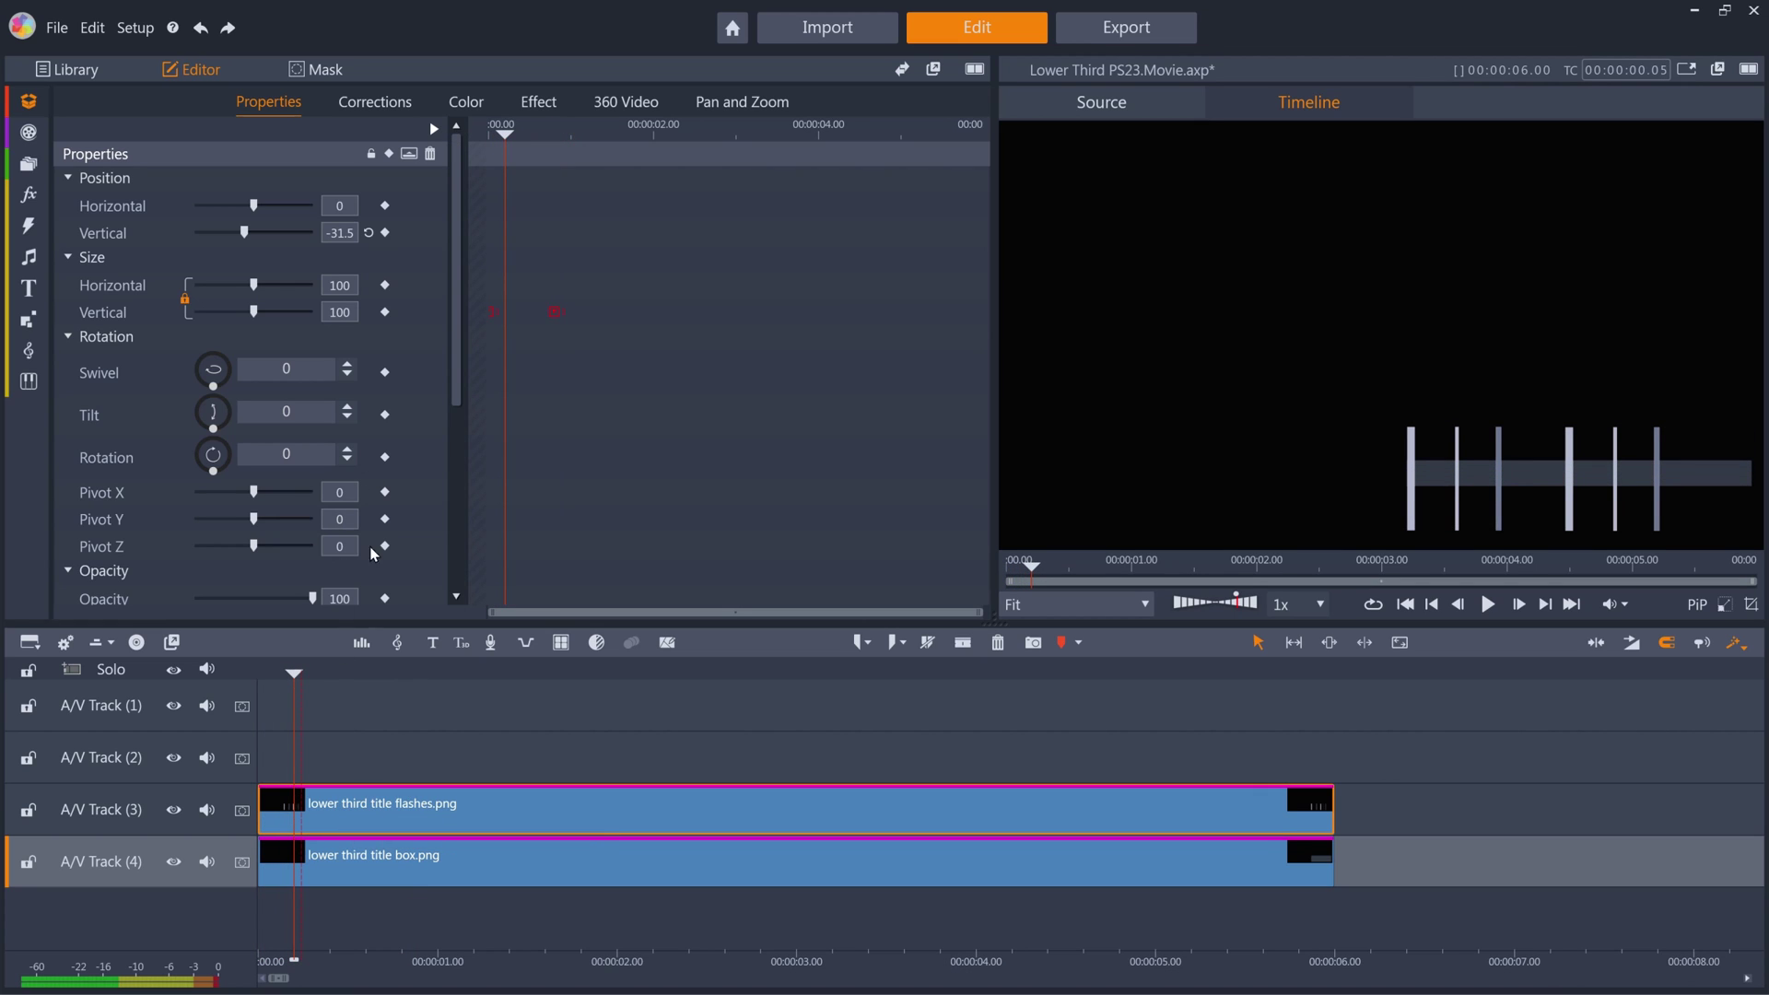
pyautogui.click(385, 206)
pyautogui.moveTo(253, 205); pyautogui.dragTo(268, 205)
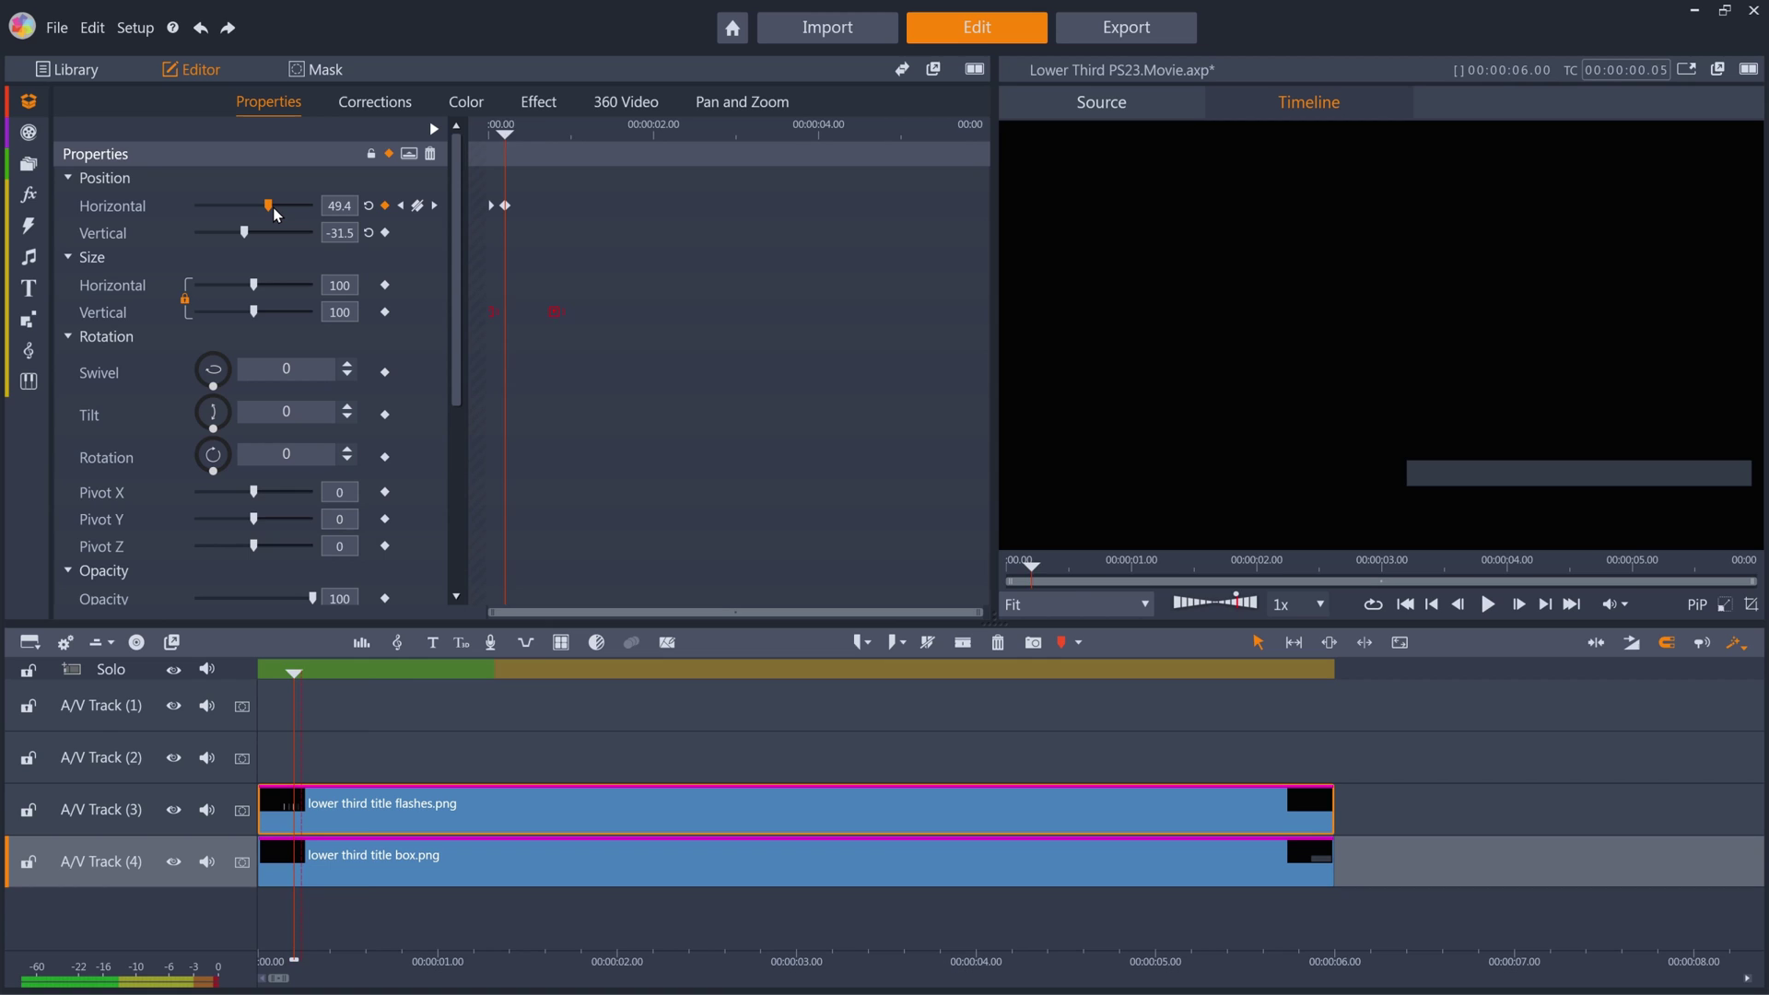
pyautogui.press('Right')
pyautogui.moveTo(268, 205); pyautogui.dragTo(235, 205)
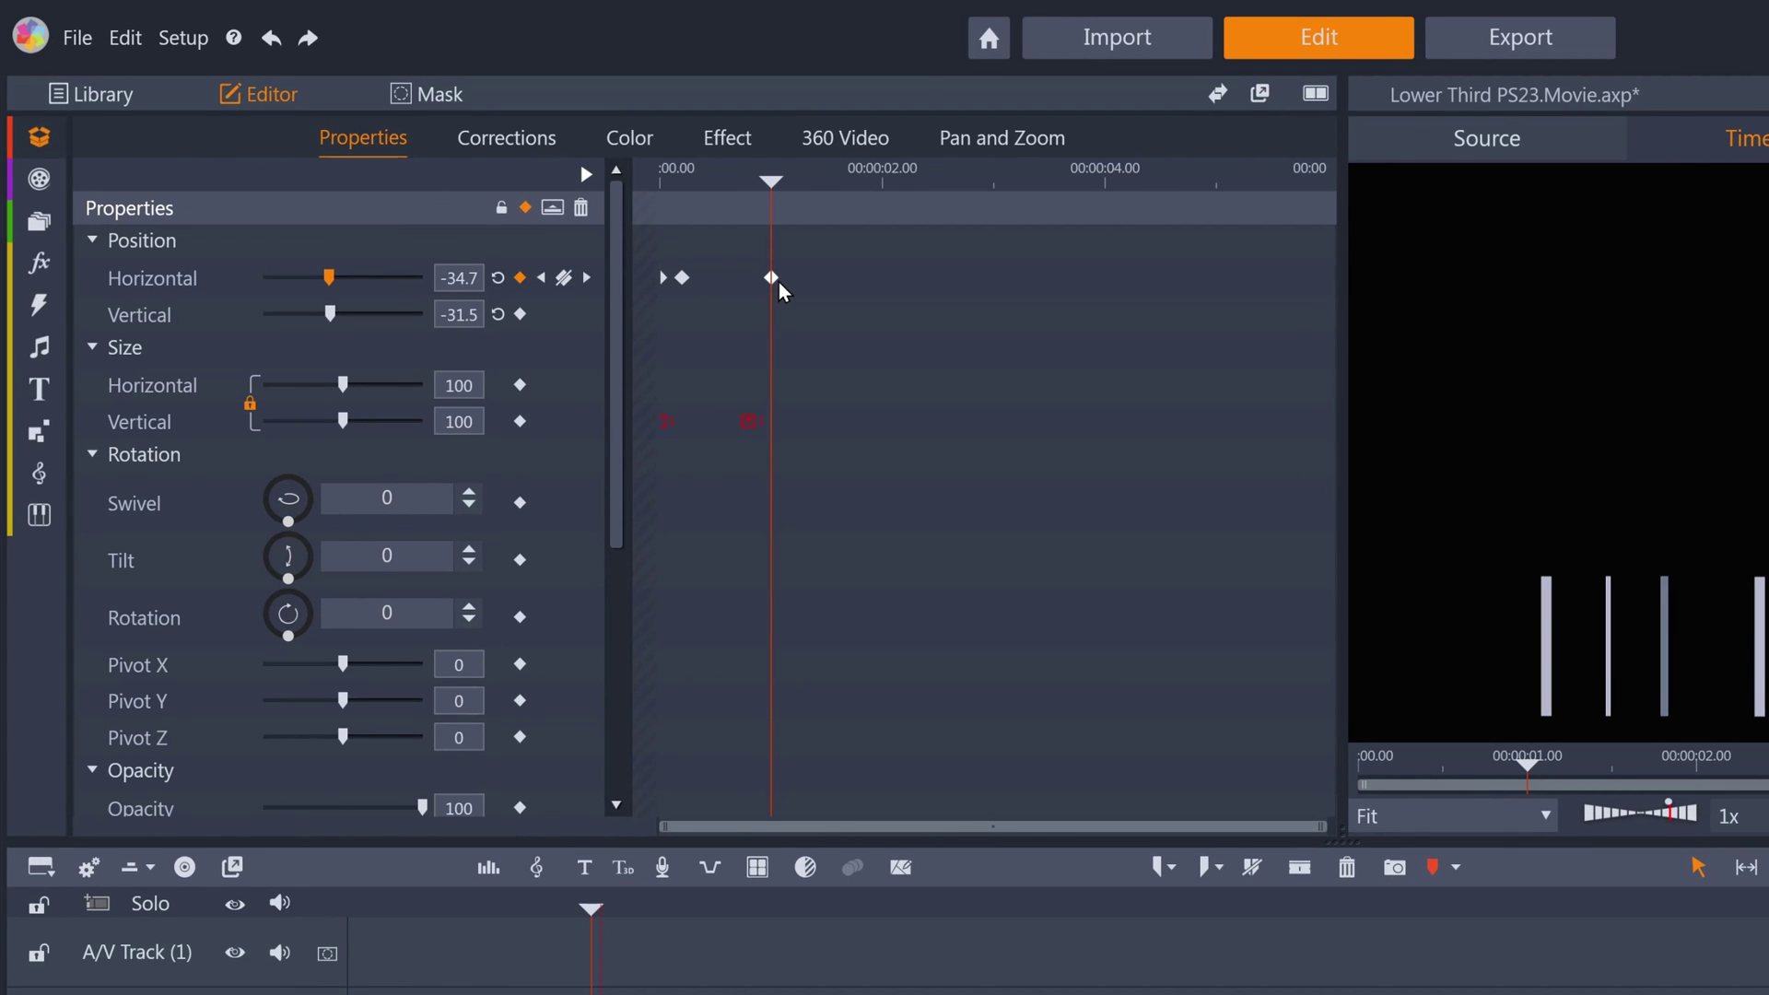
# Step: Set the starting horizontal keyframe to 49.4 and scrub to preview the bars sliding in
pyautogui.click(541, 278)
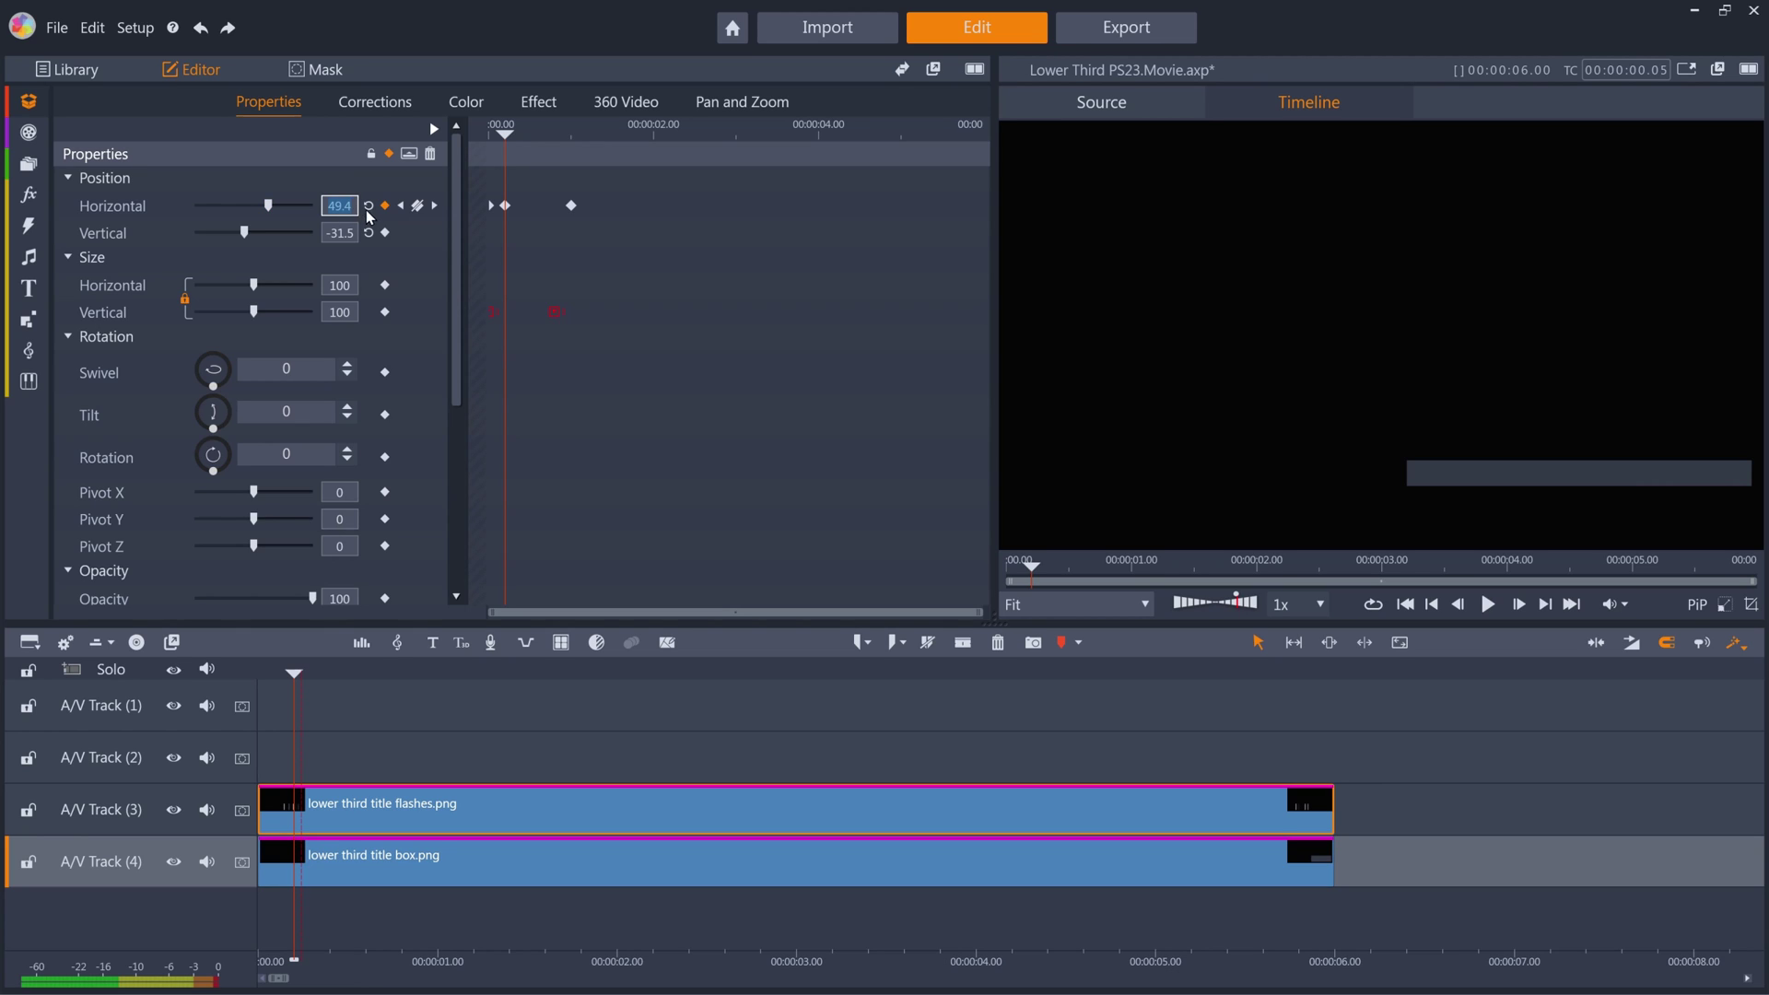
pyautogui.click(401, 206)
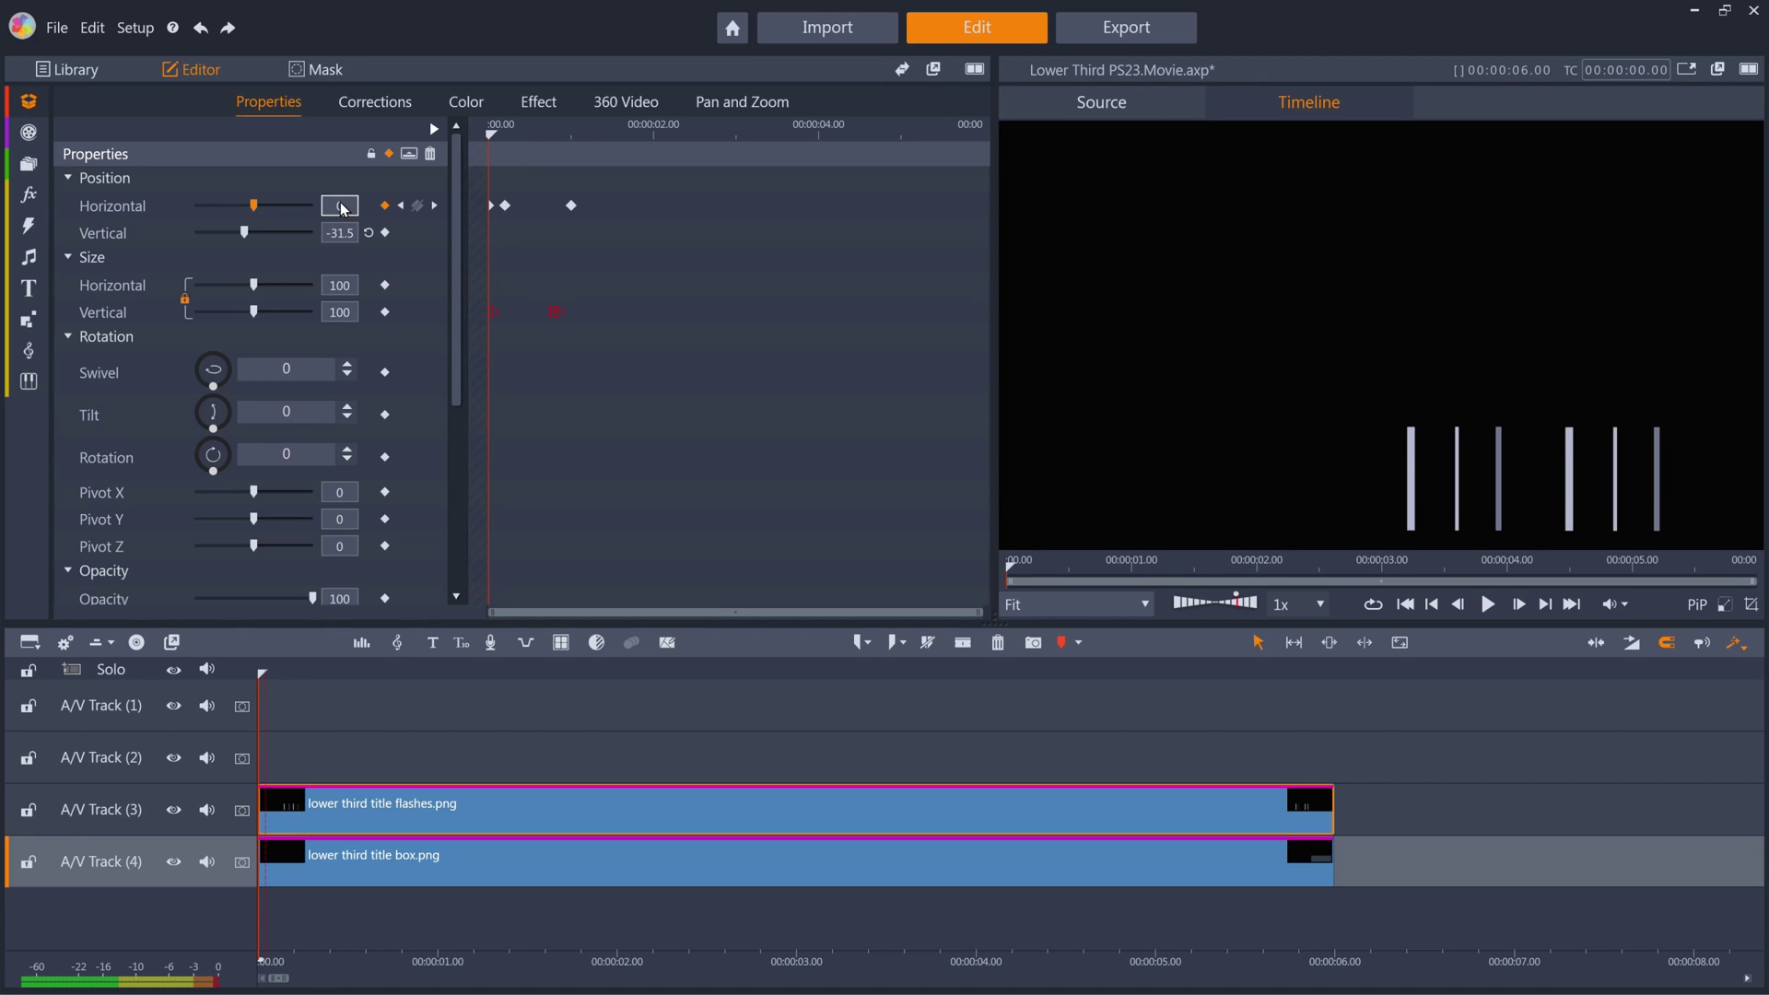
pyautogui.write('49.4')
pyautogui.press('Return')
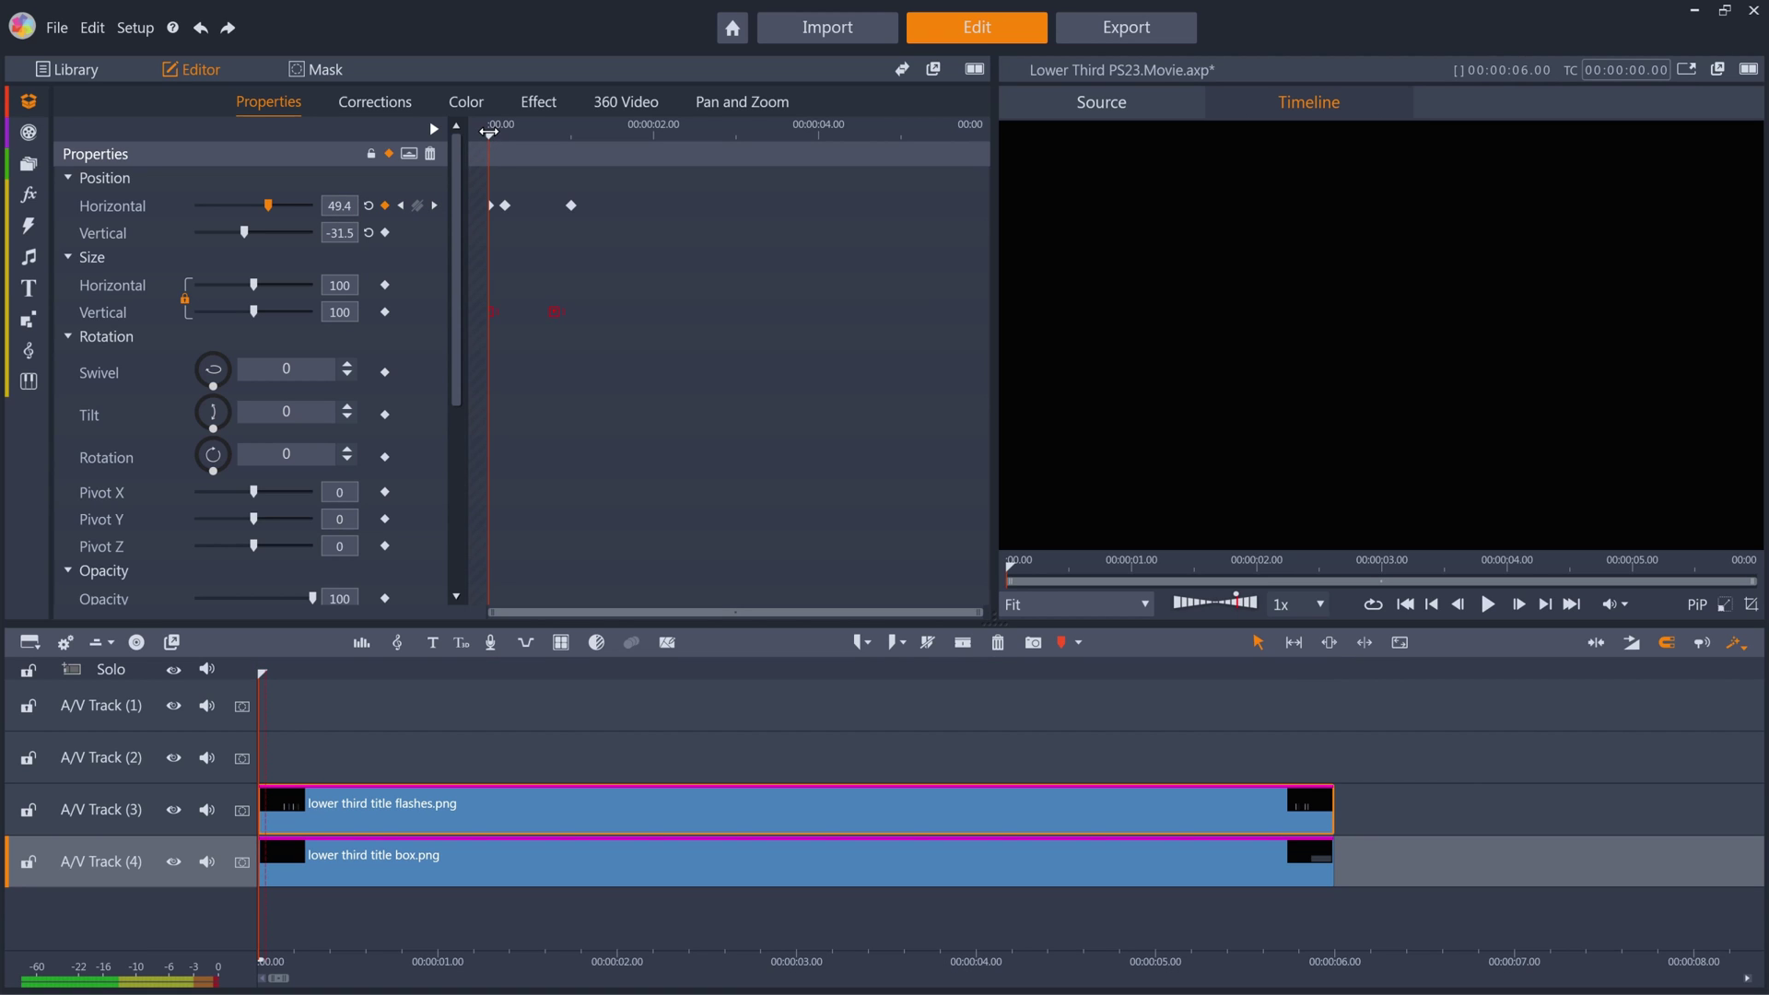
pyautogui.moveTo(489, 134); pyautogui.dragTo(571, 139)
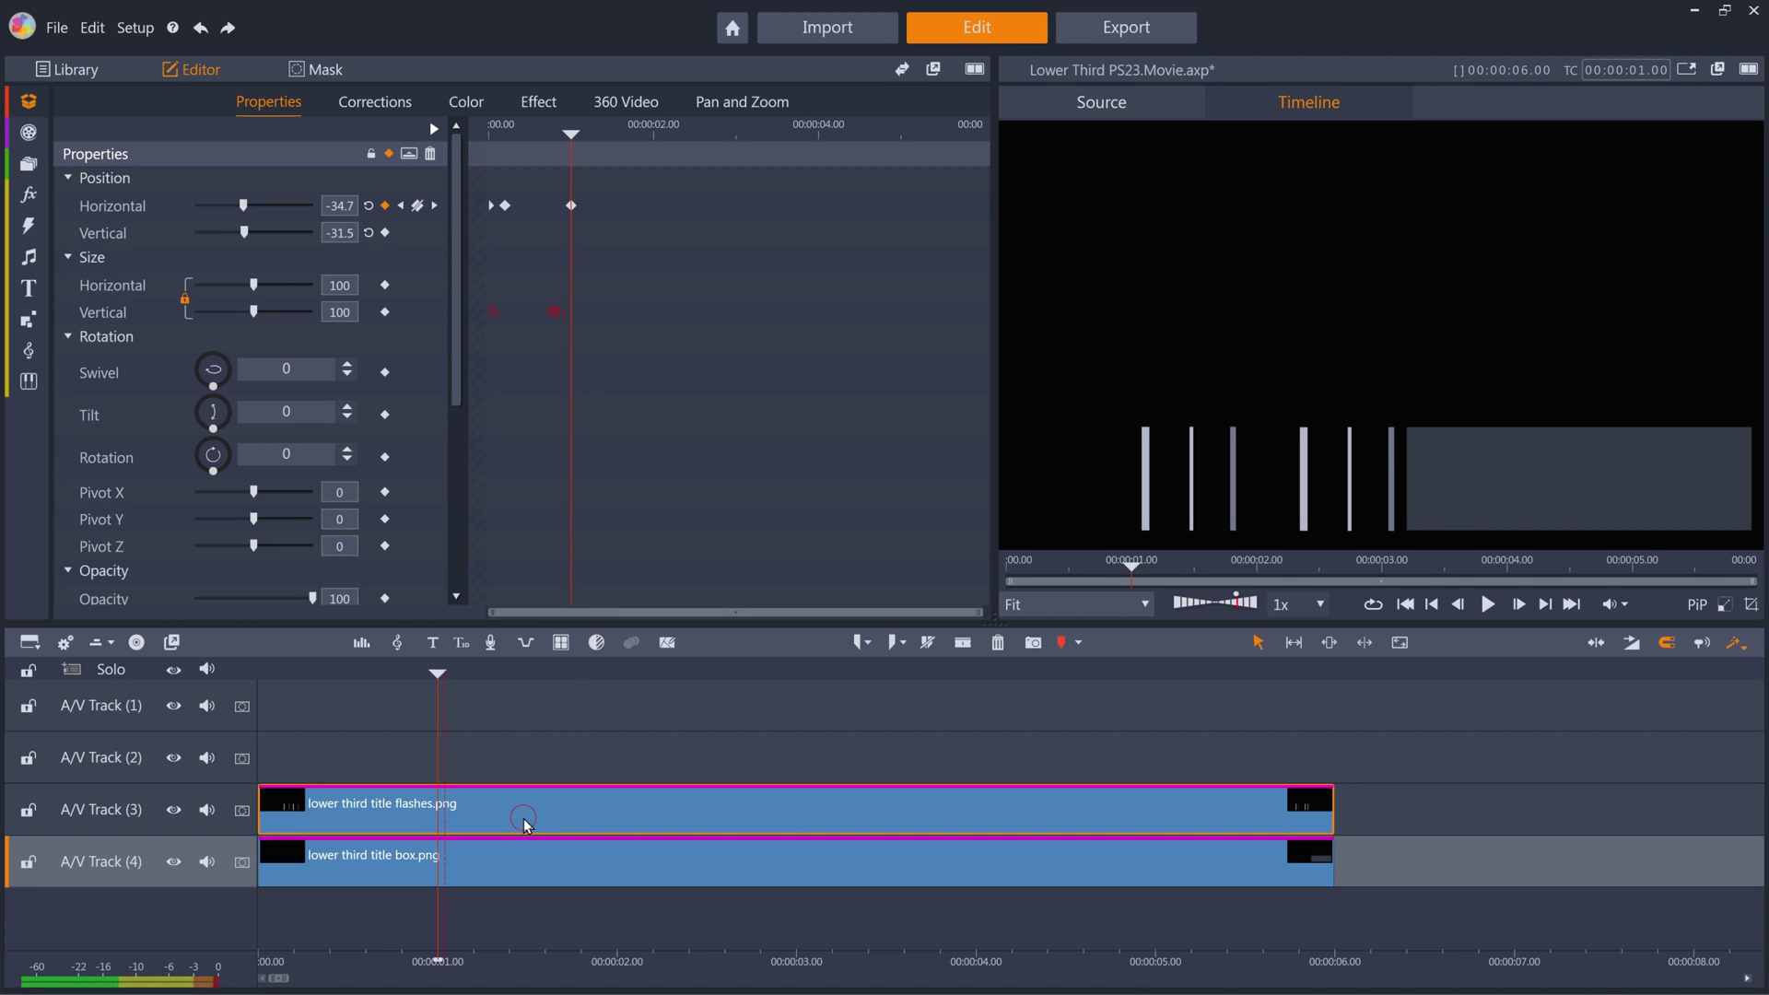
# Step: Create a shape mask over the title clips with the Rectangle tool selected
pyautogui.click(316, 69)
pyautogui.click(245, 163)
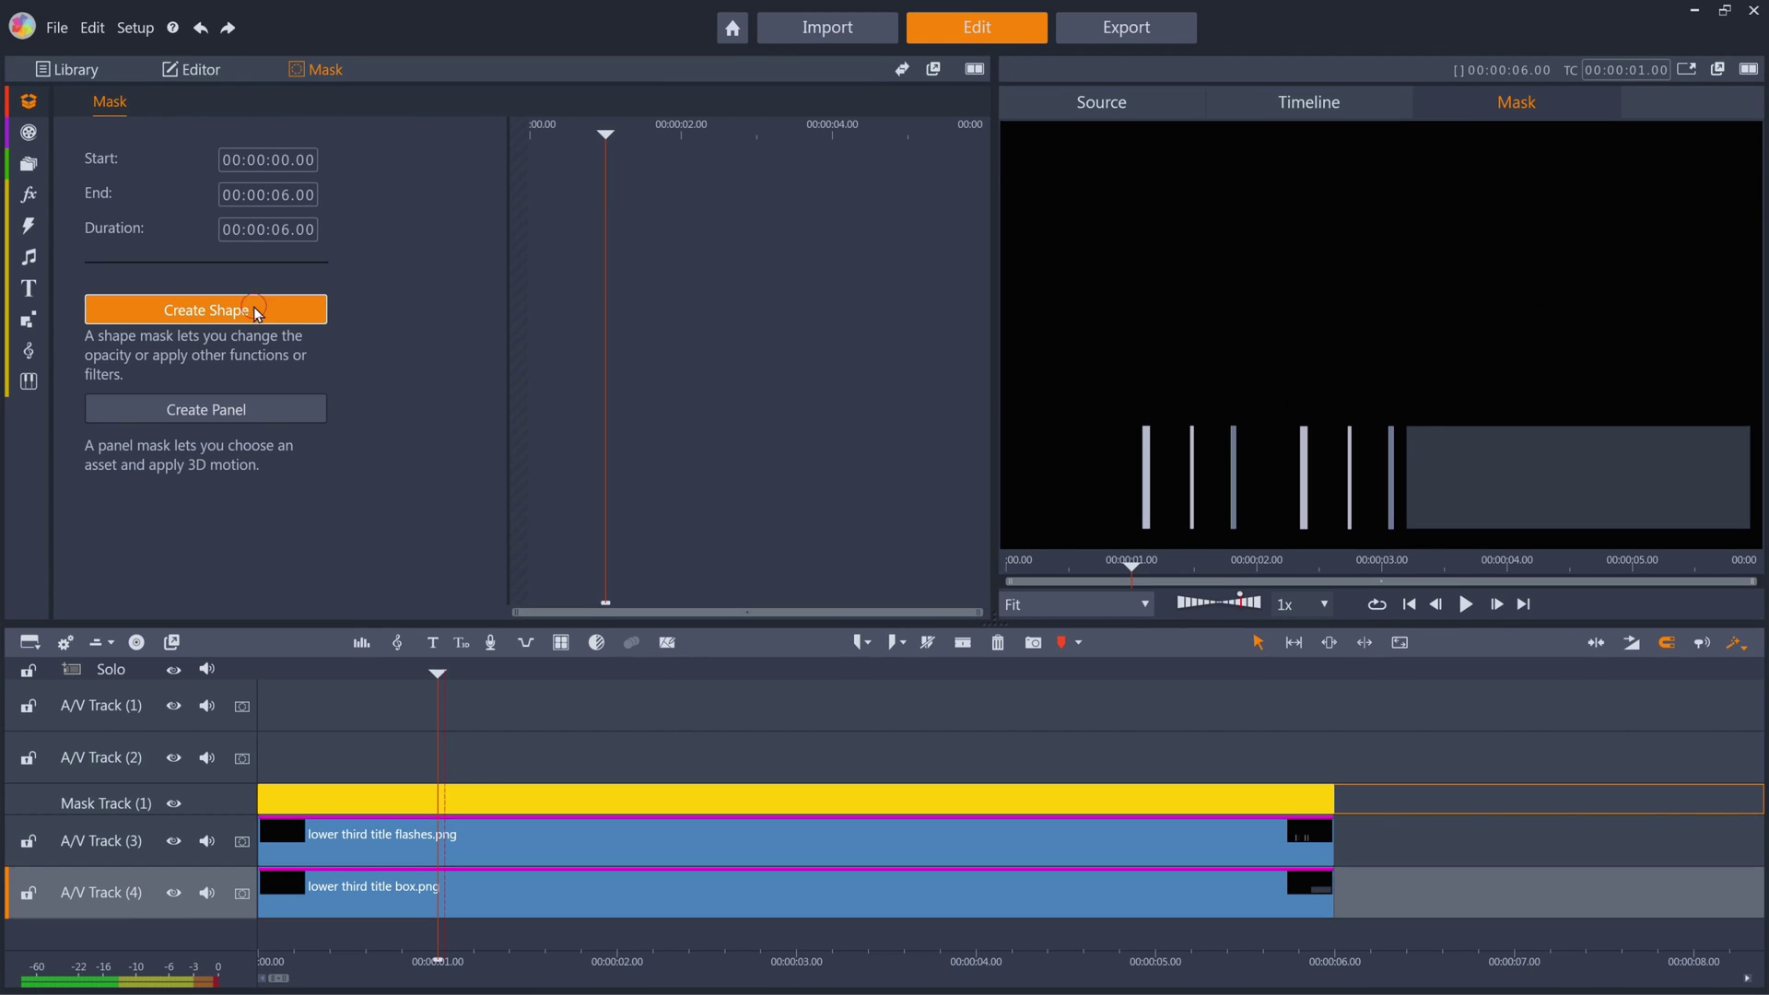
pyautogui.click(262, 71)
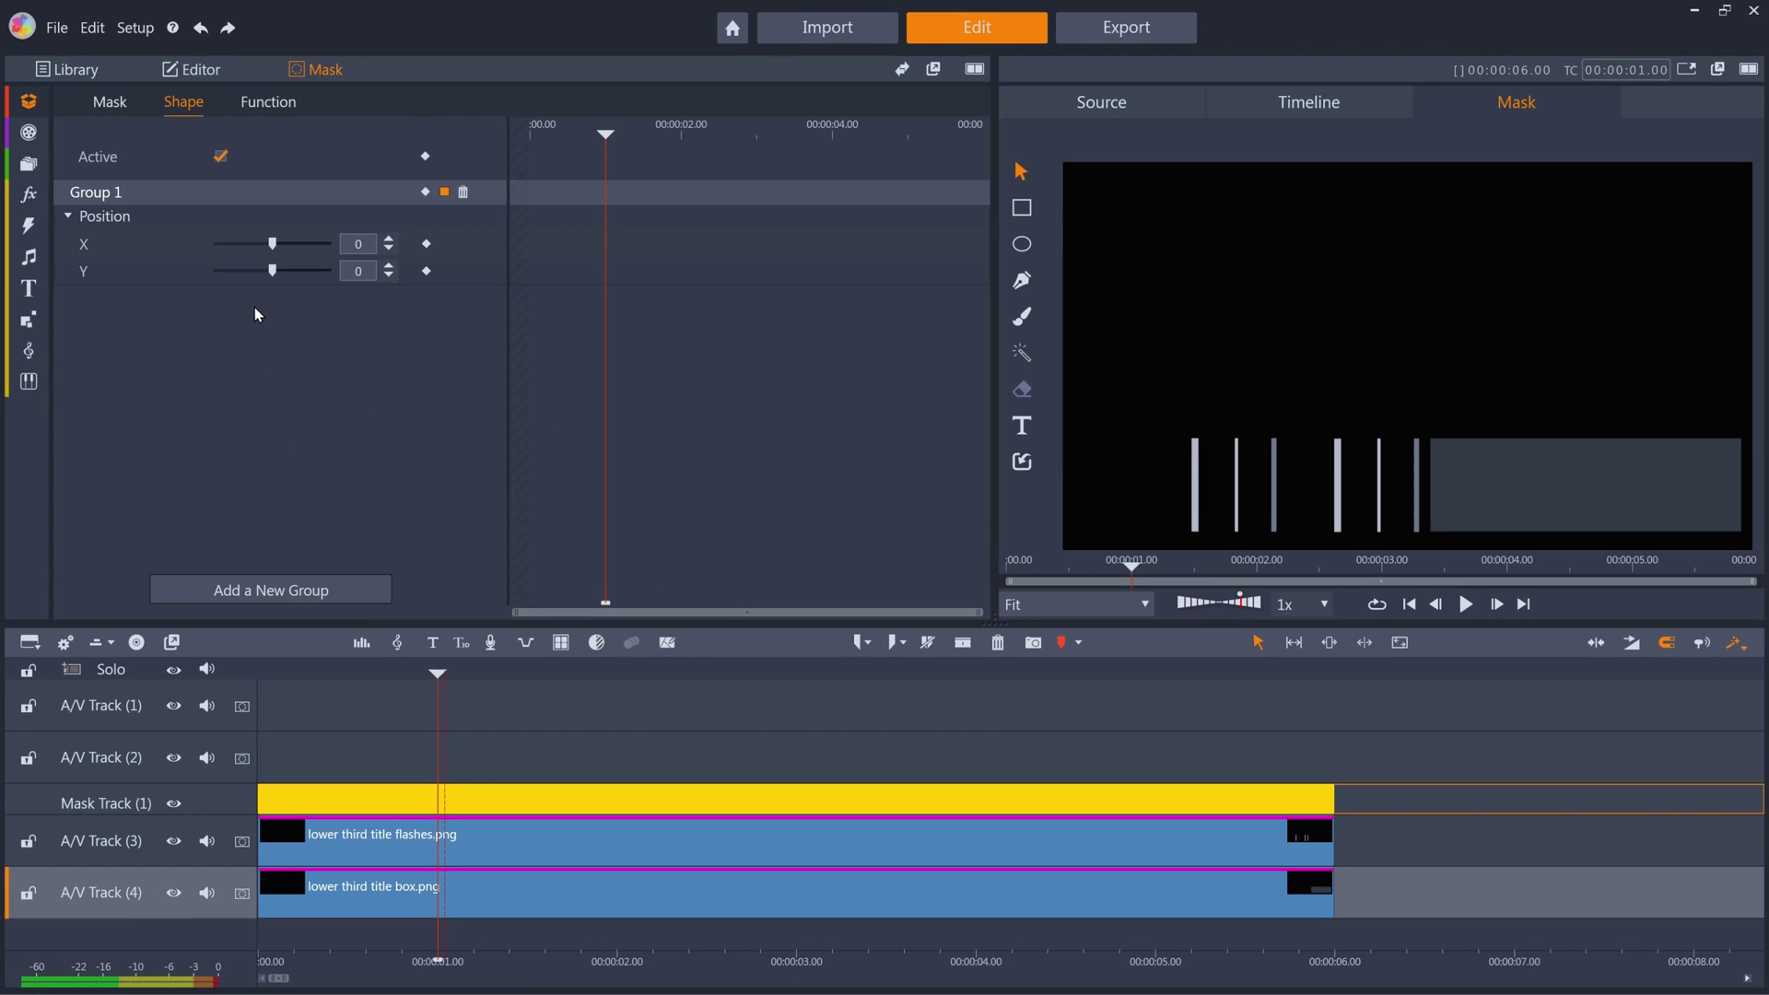
pyautogui.click(1021, 208)
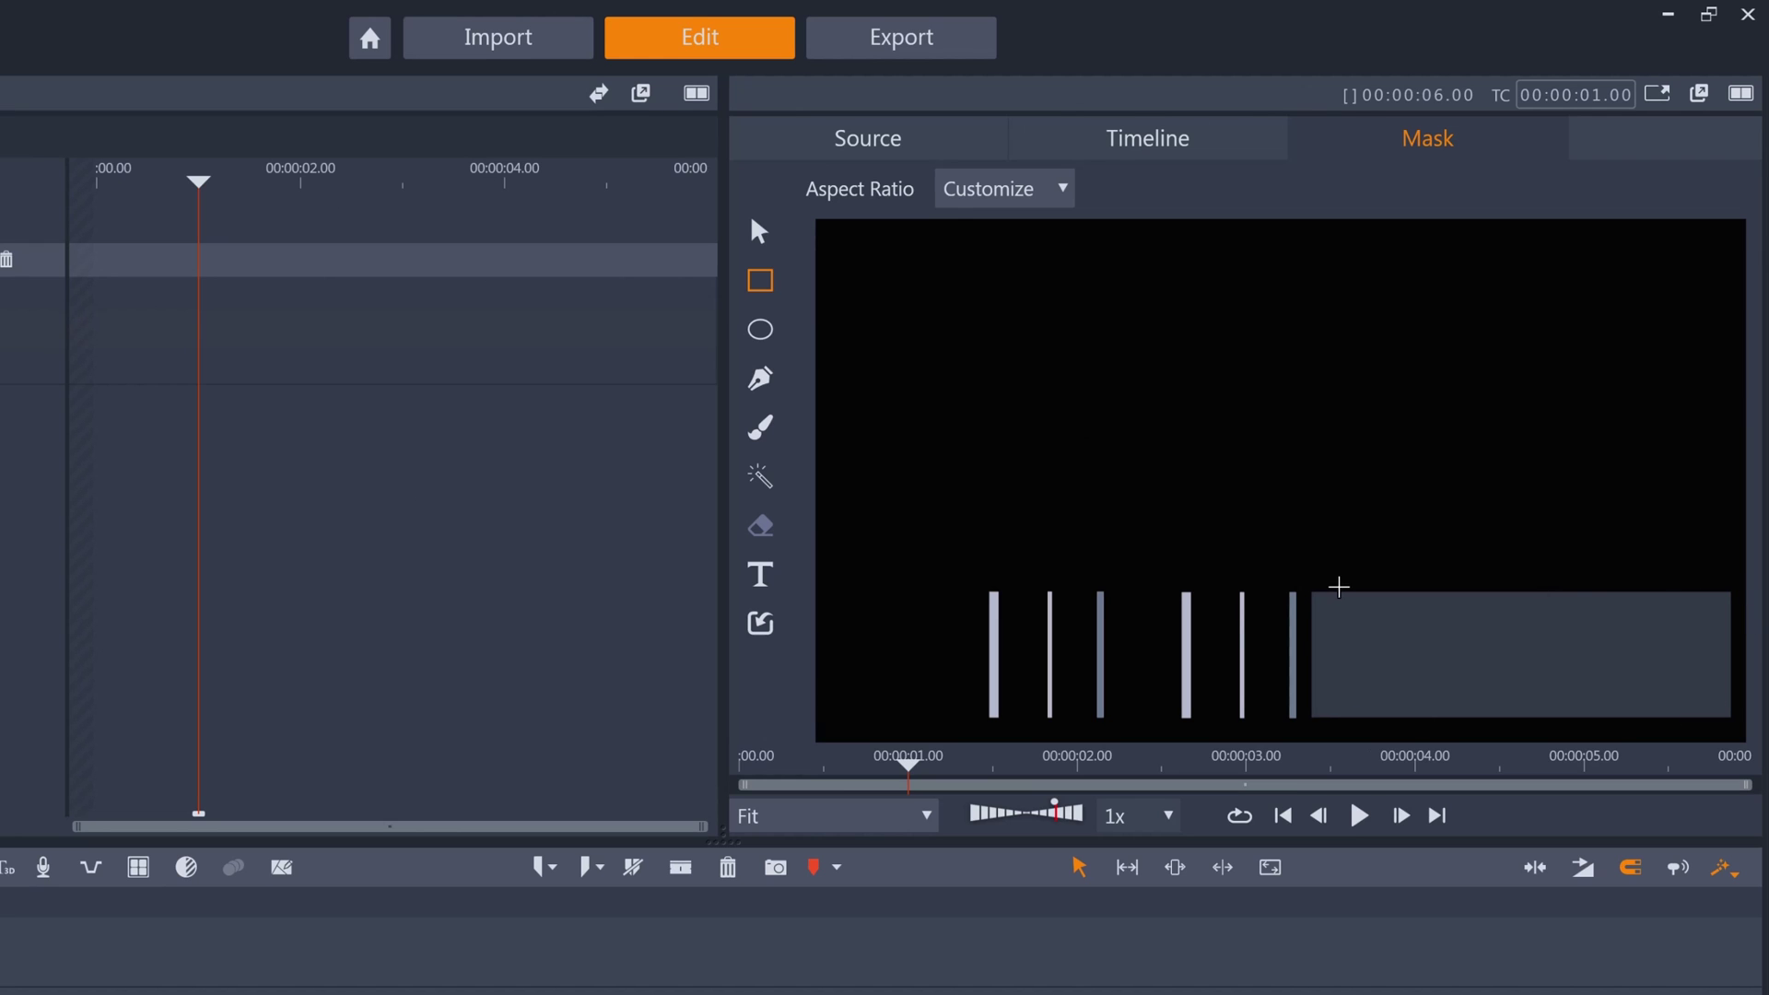
# Step: Zoom the preview to 75% and draw a rectangle mask over the grey box
pyautogui.click(857, 816)
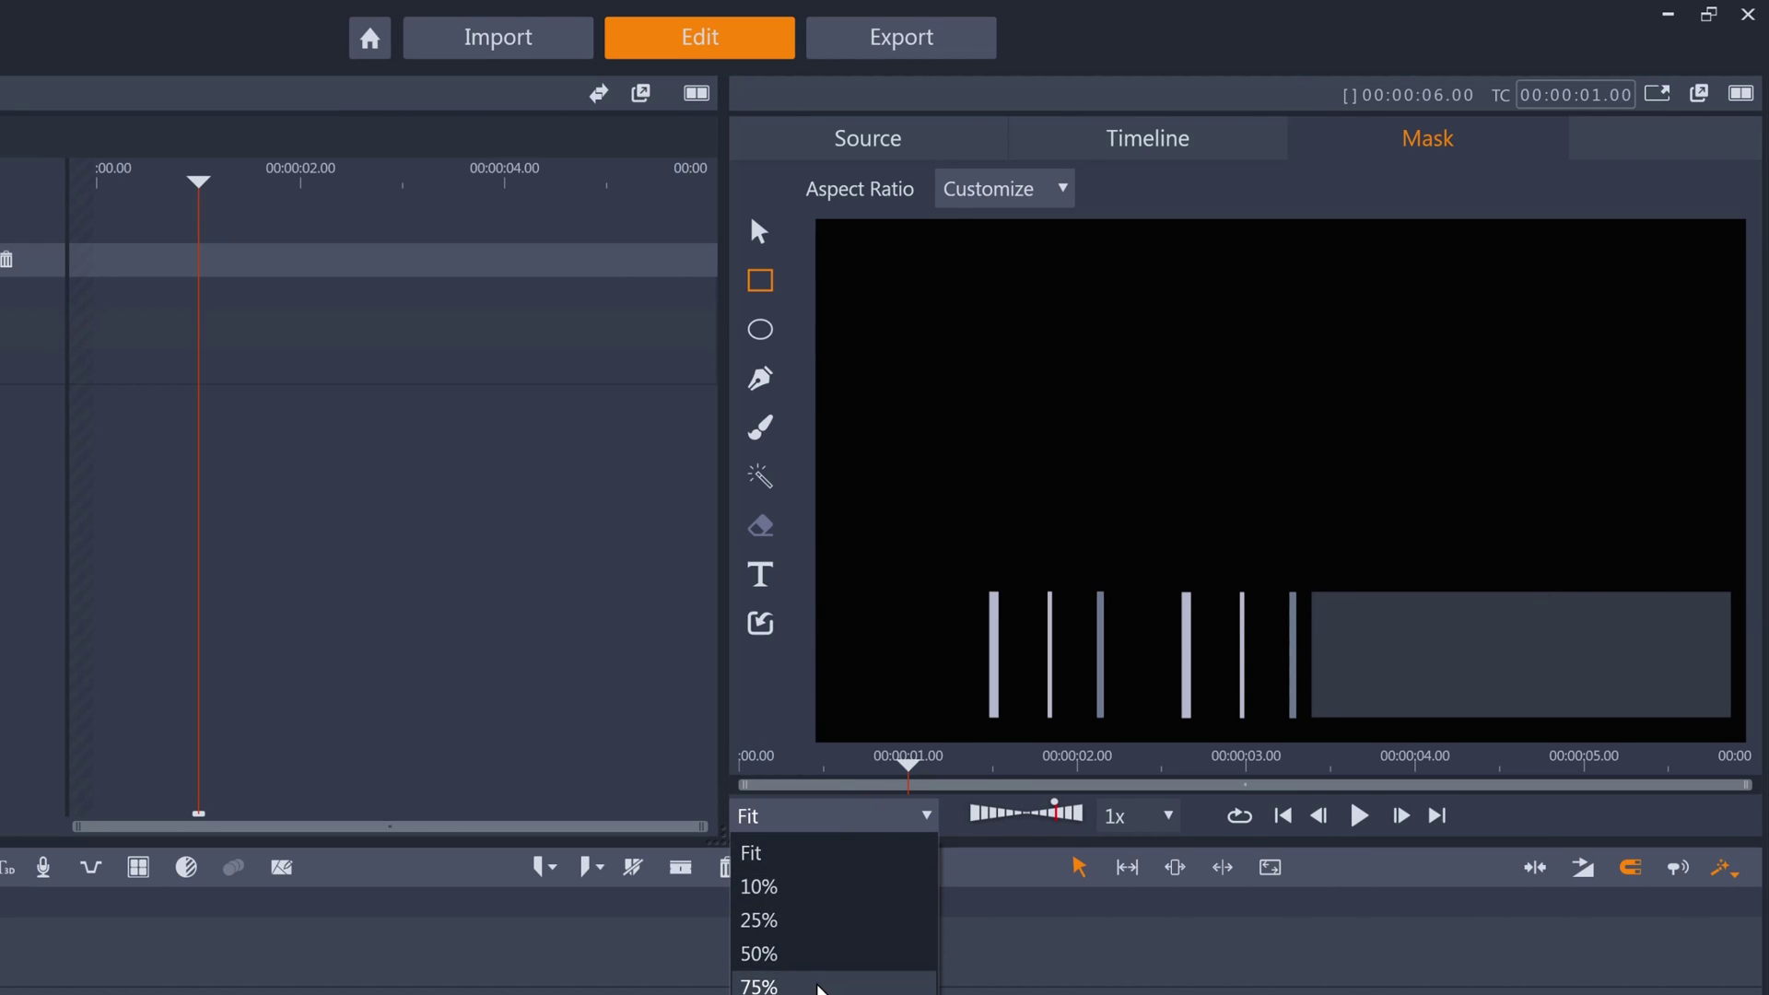
pyautogui.click(816, 982)
pyautogui.moveTo(1748, 410); pyautogui.dragTo(1748, 706)
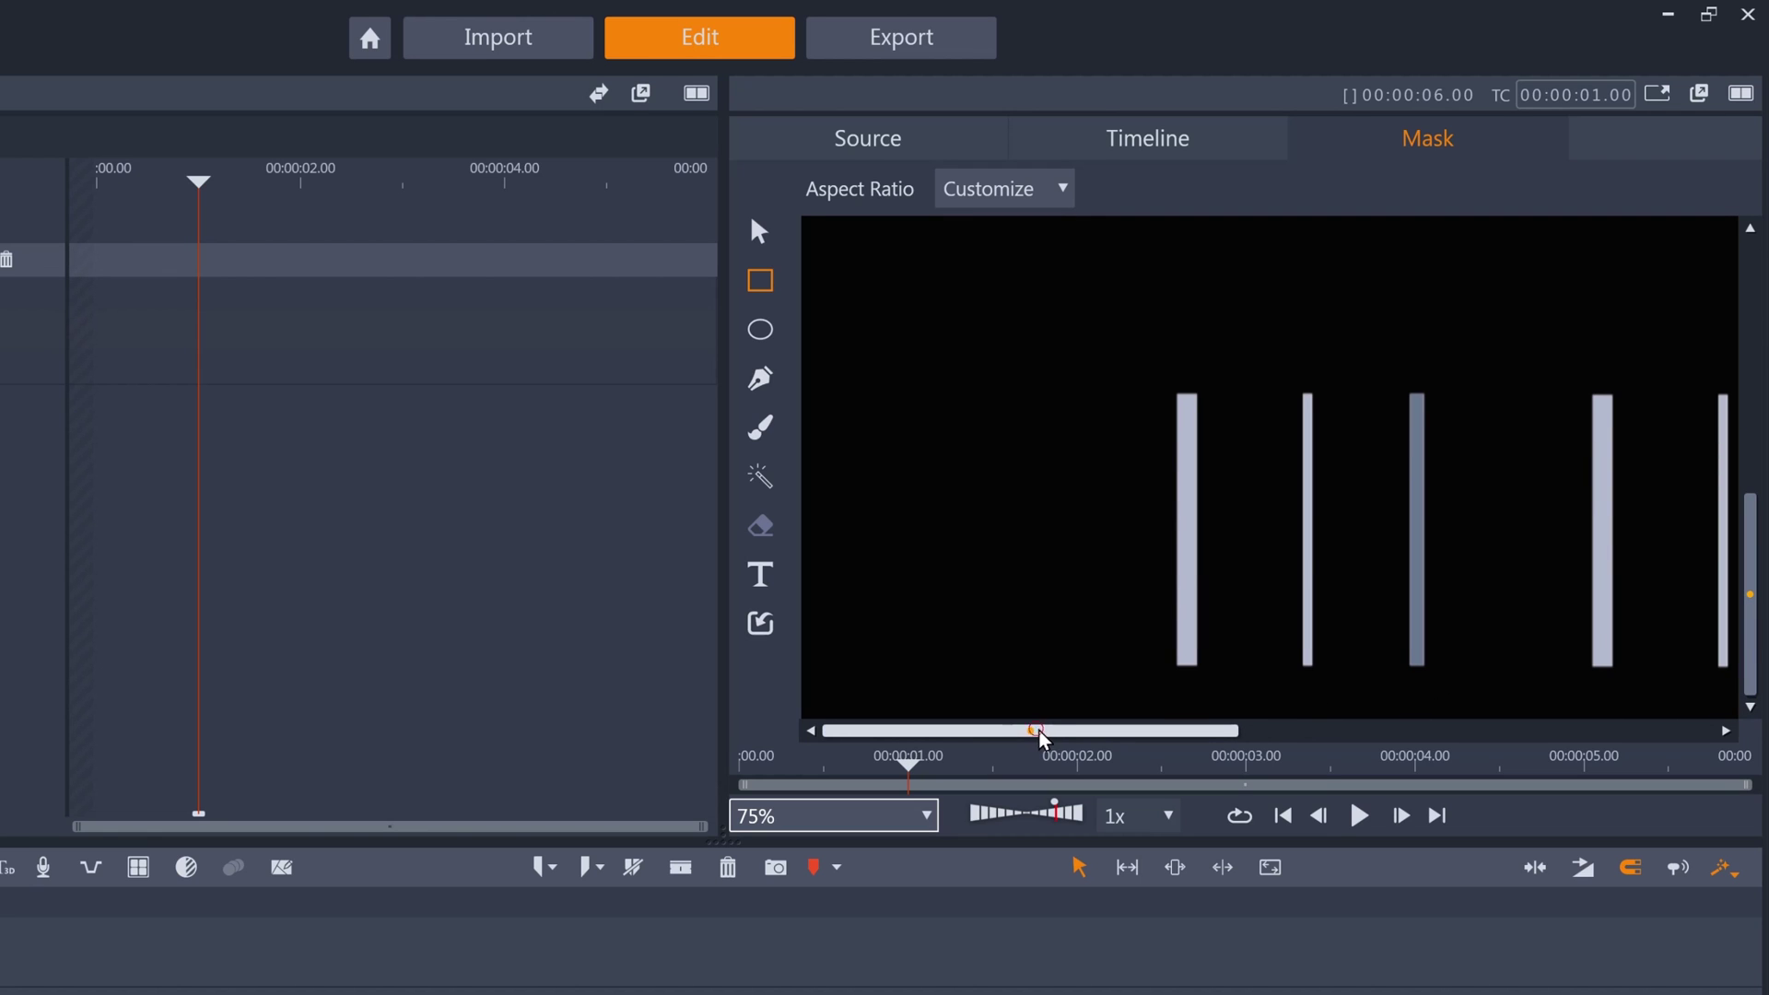
pyautogui.moveTo(1050, 731); pyautogui.dragTo(1504, 676)
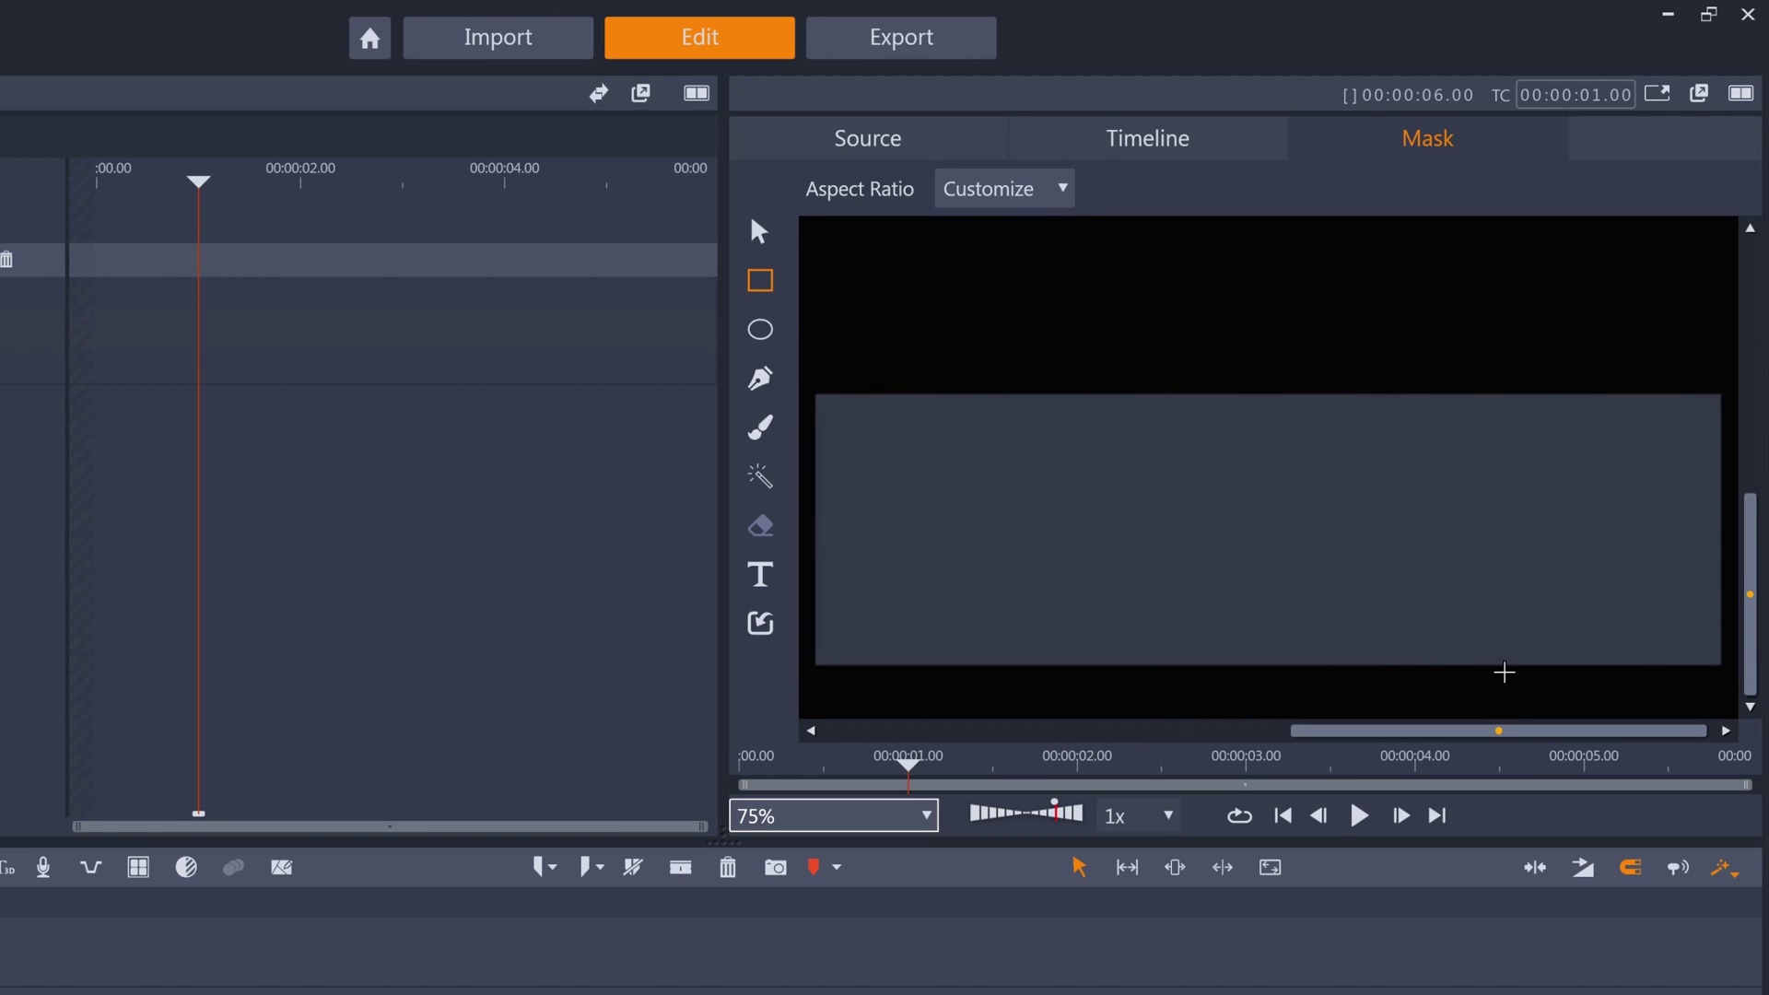
pyautogui.moveTo(818, 394); pyautogui.dragTo(1696, 653)
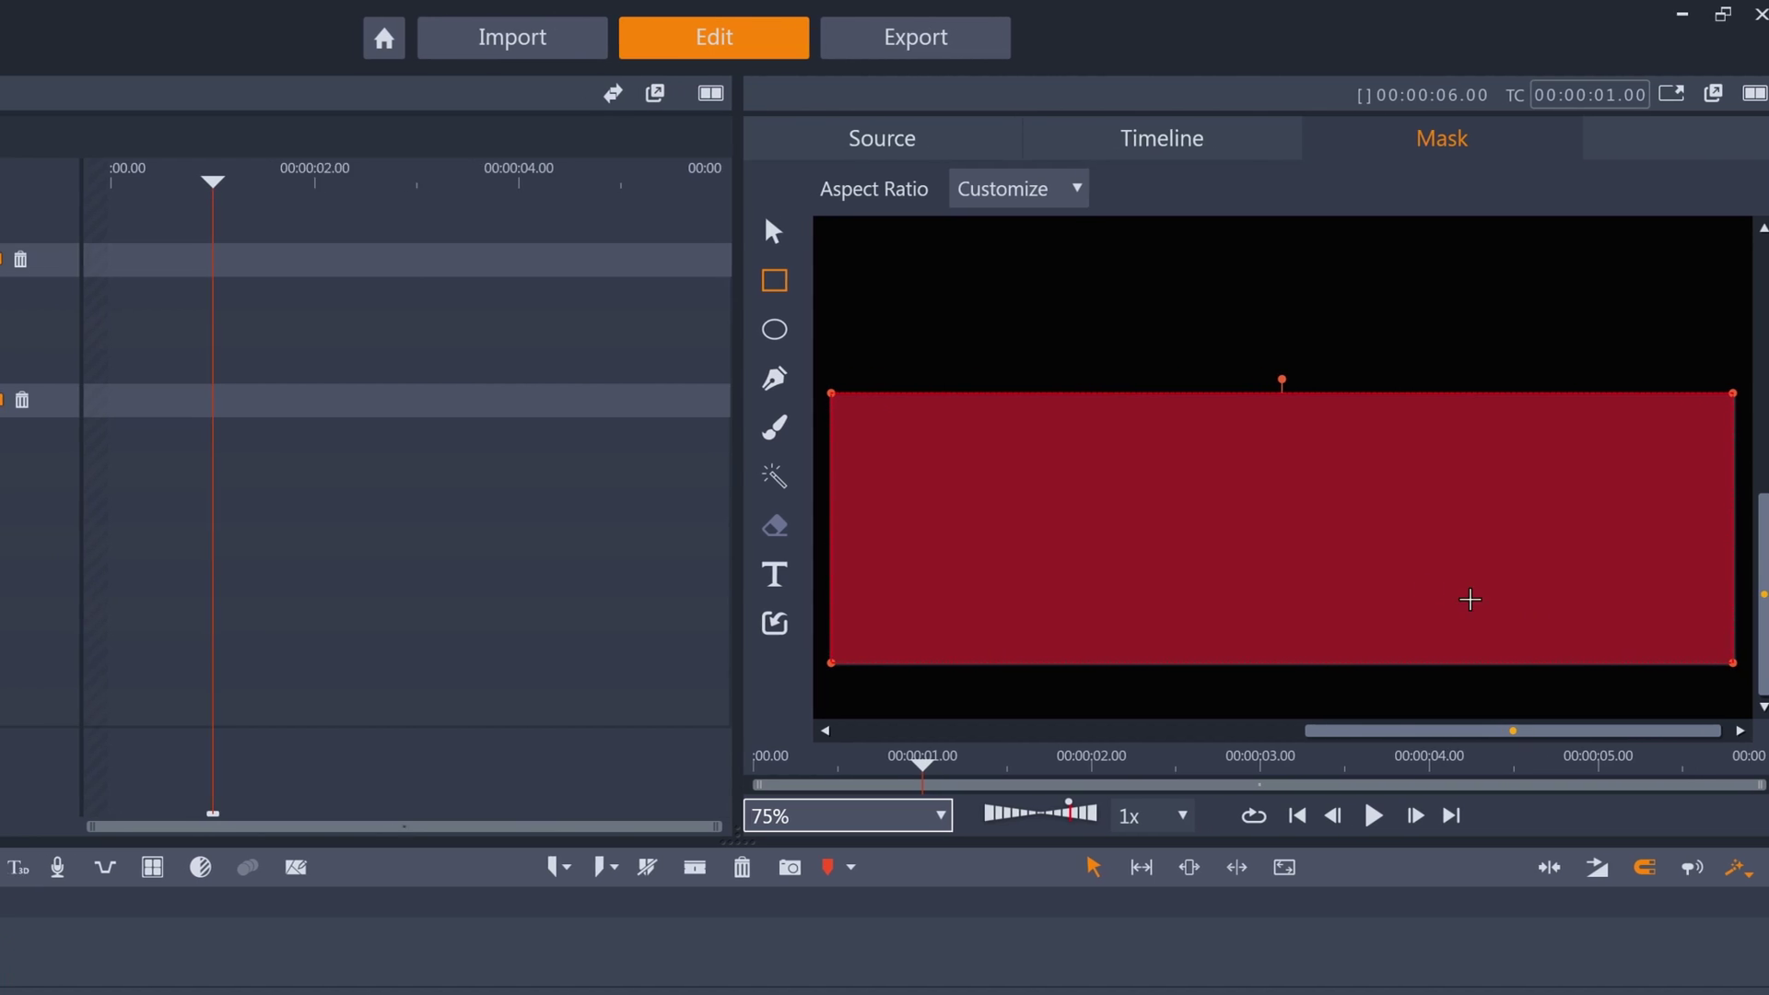
# Step: Set the mask's matte function to Opacity and check the timeline preview around 0.14–0.20 seconds
pyautogui.click(349, 137)
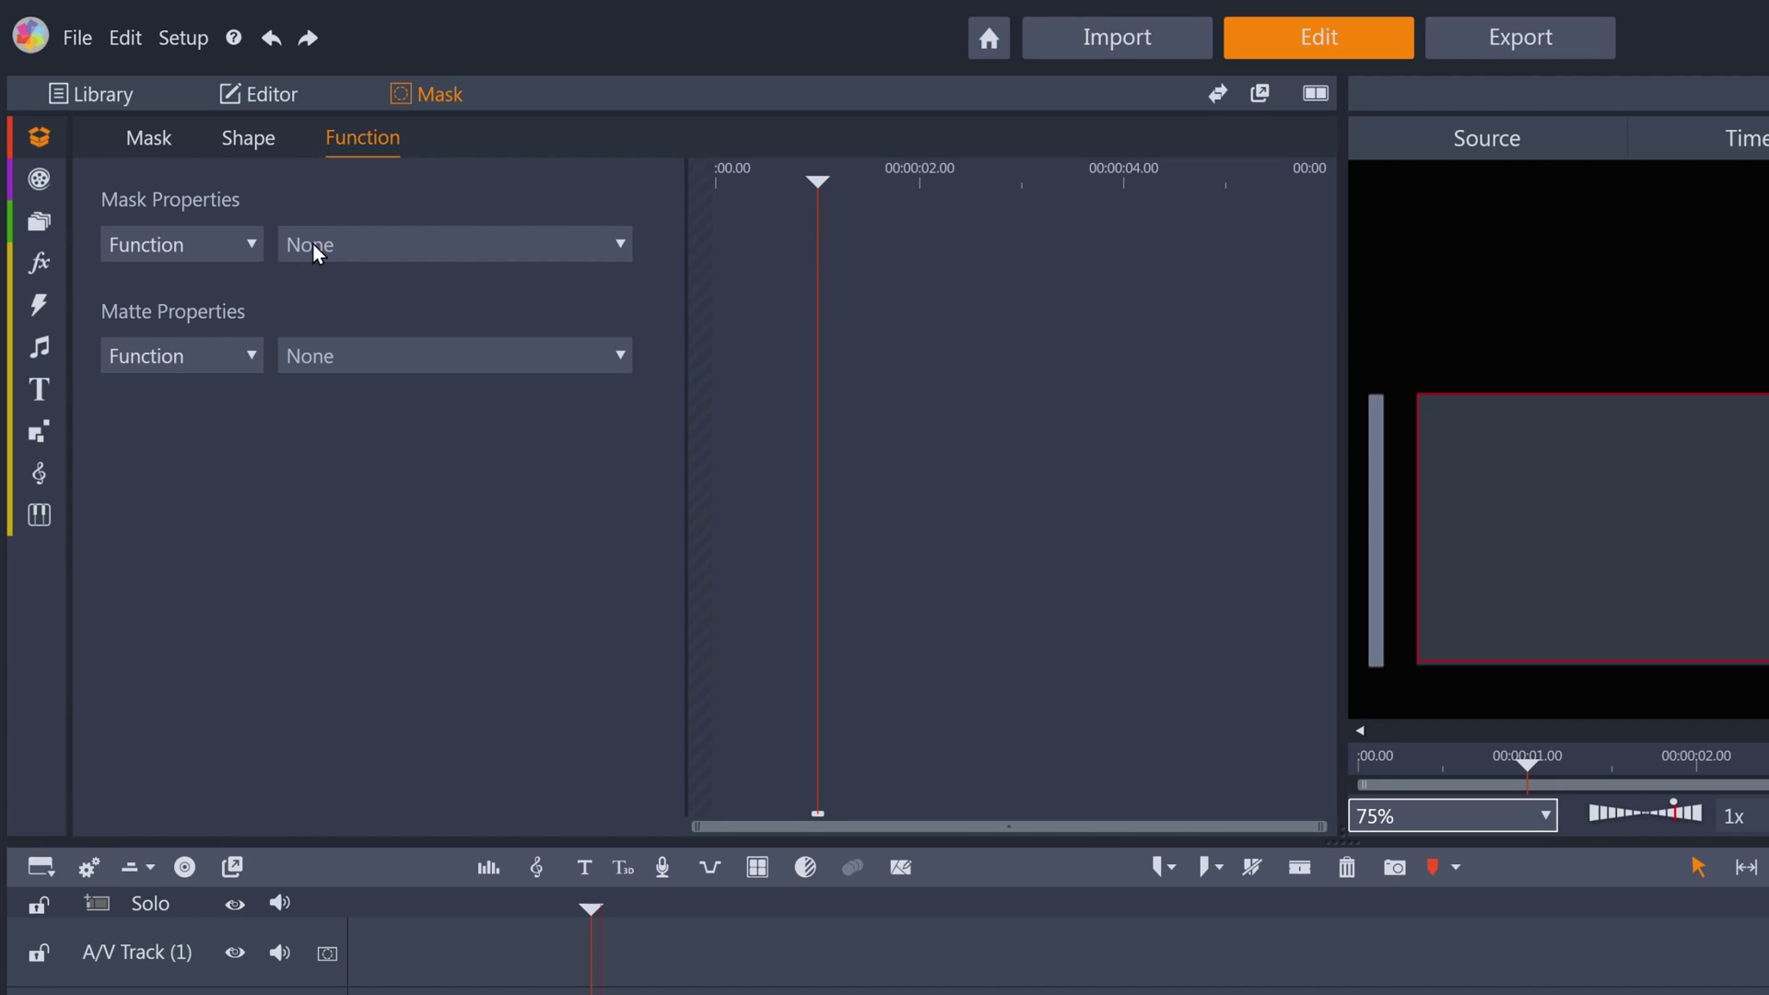
pyautogui.click(293, 359)
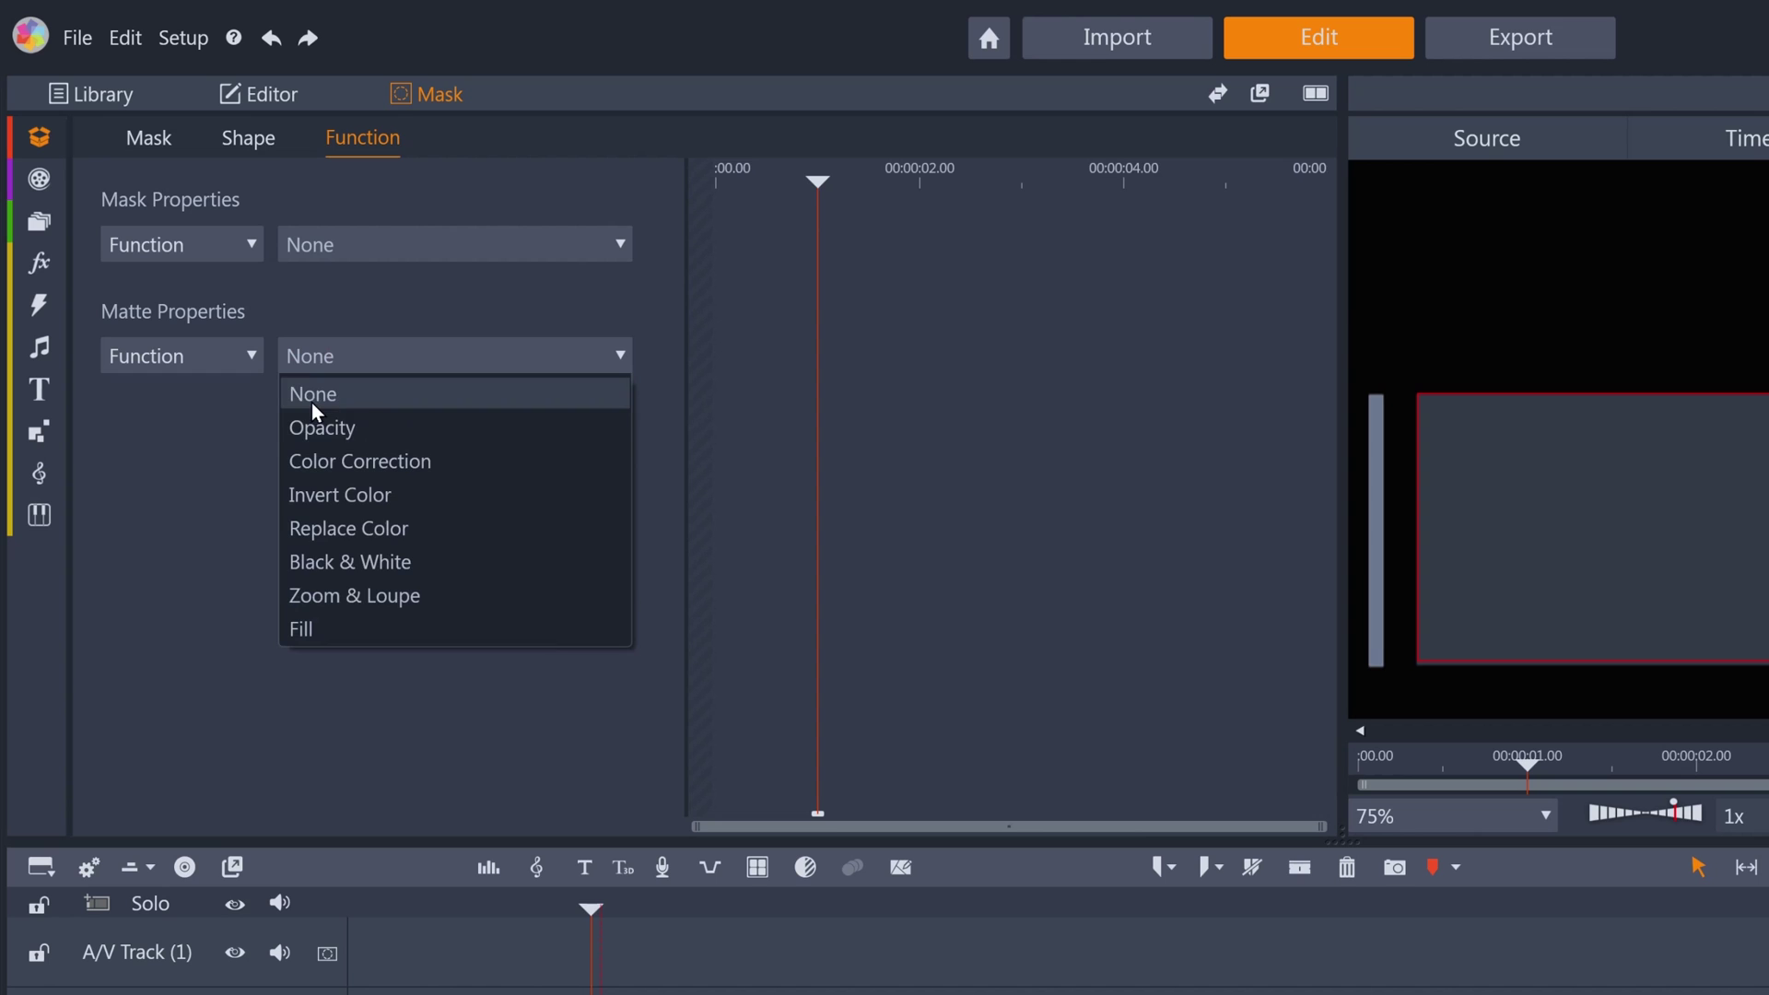
pyautogui.click(314, 427)
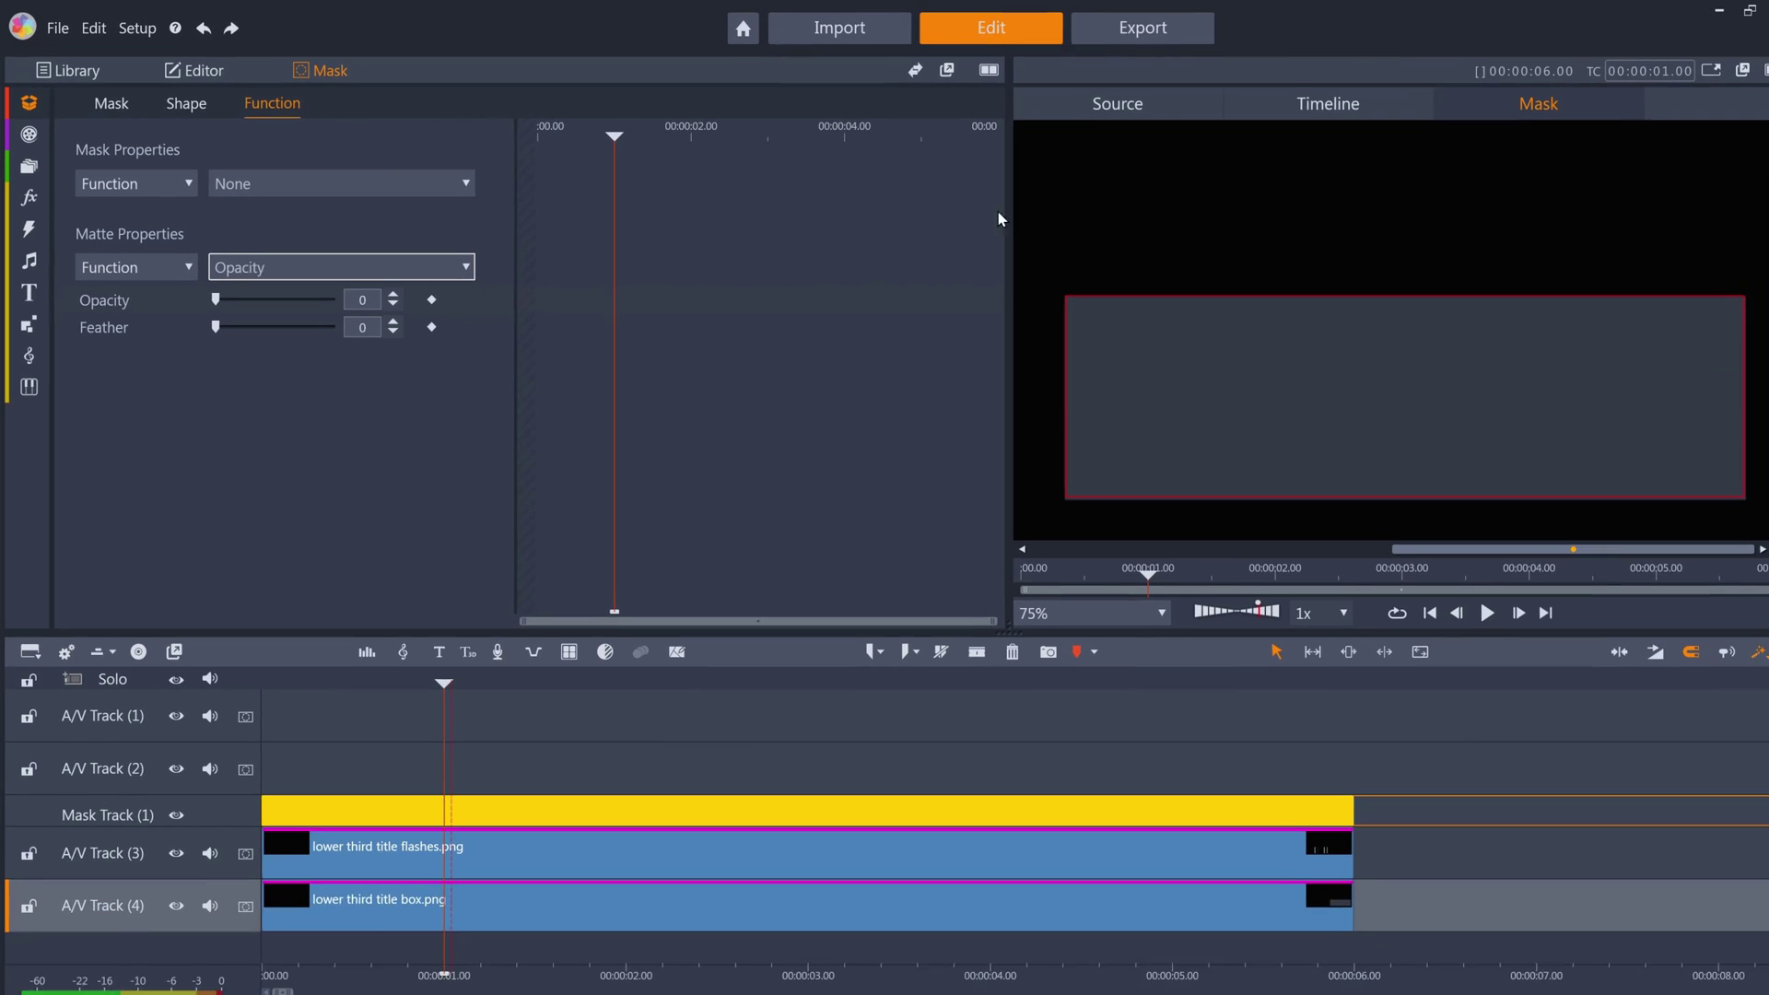
pyautogui.click(1299, 104)
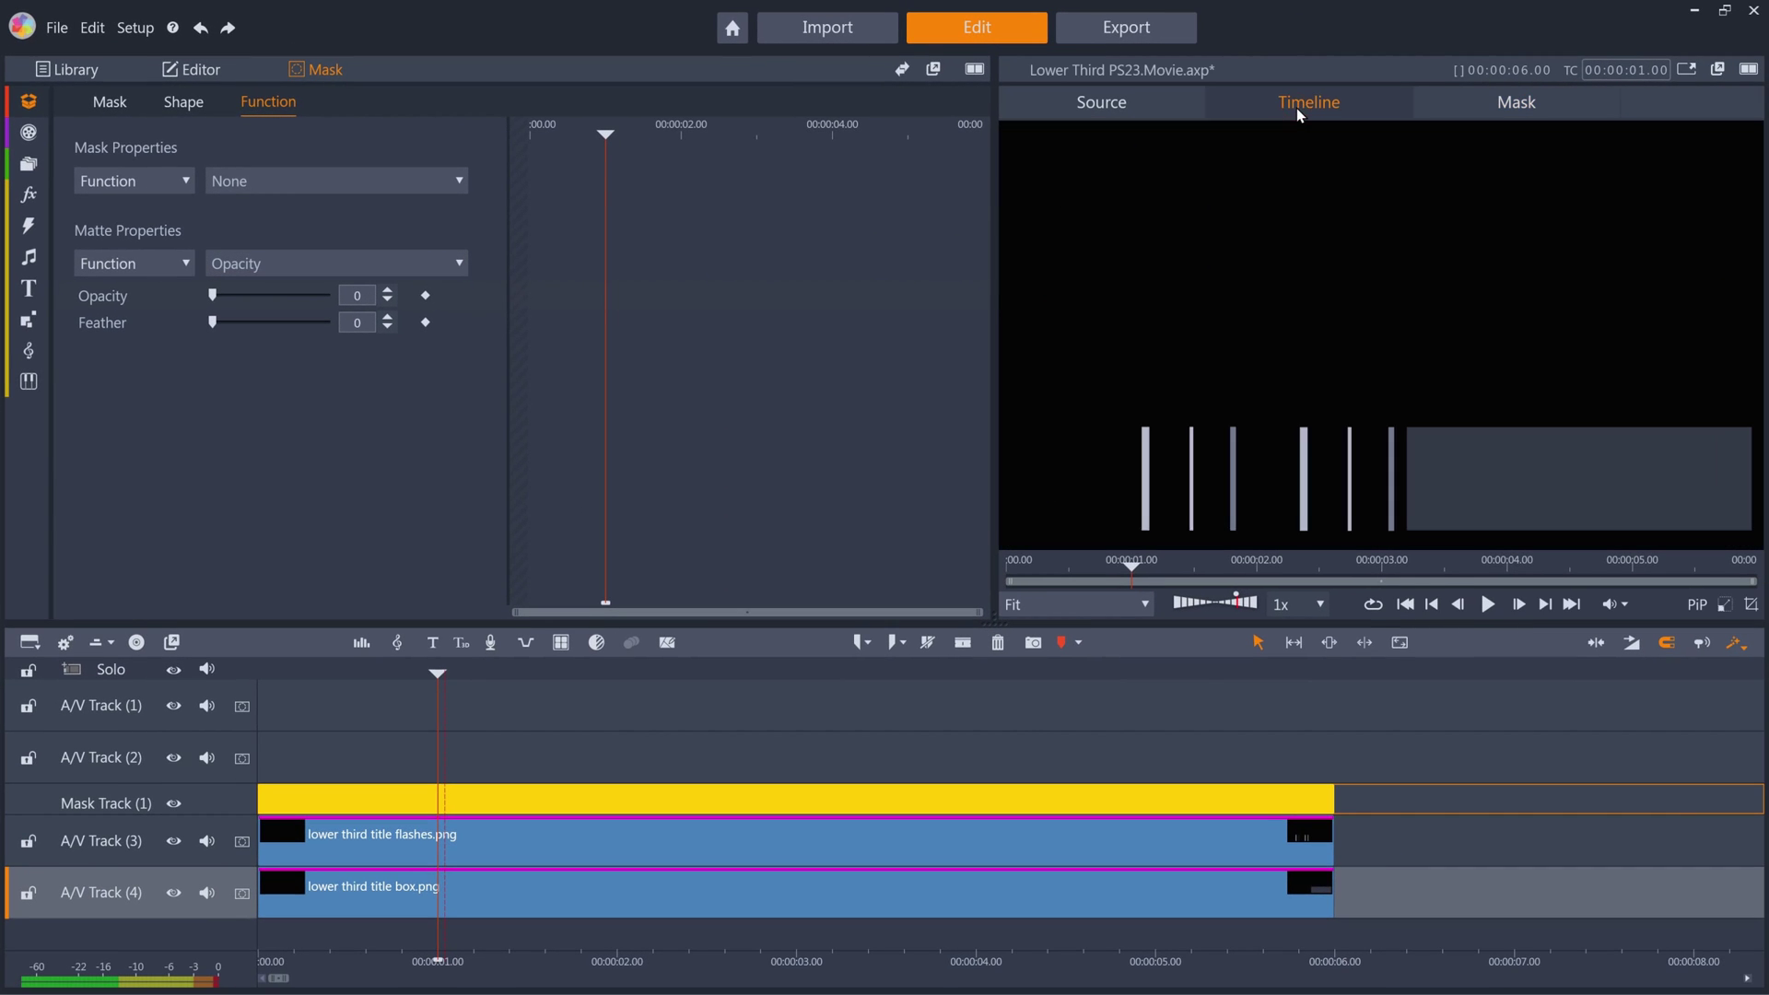
pyautogui.moveTo(452, 673); pyautogui.dragTo(394, 676)
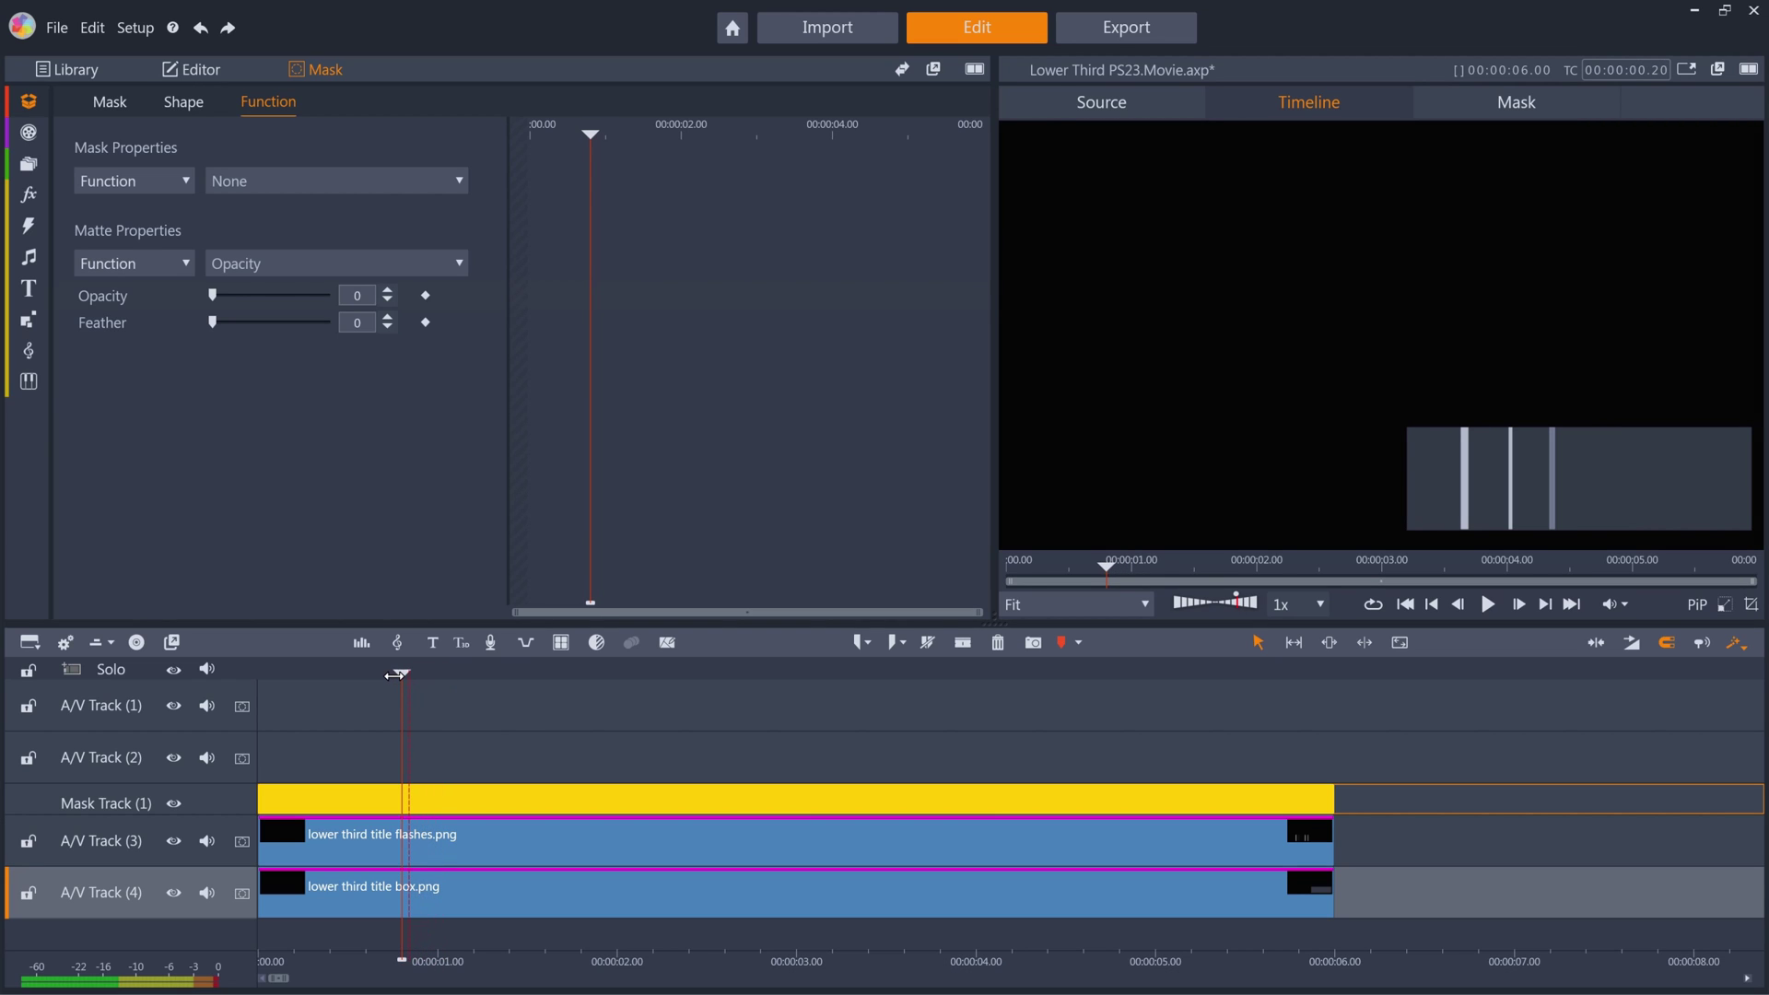
pyautogui.moveTo(393, 675)
pyautogui.mouseDown()
pyautogui.moveTo(336, 677)
pyautogui.moveTo(360, 680)
pyautogui.mouseUp()
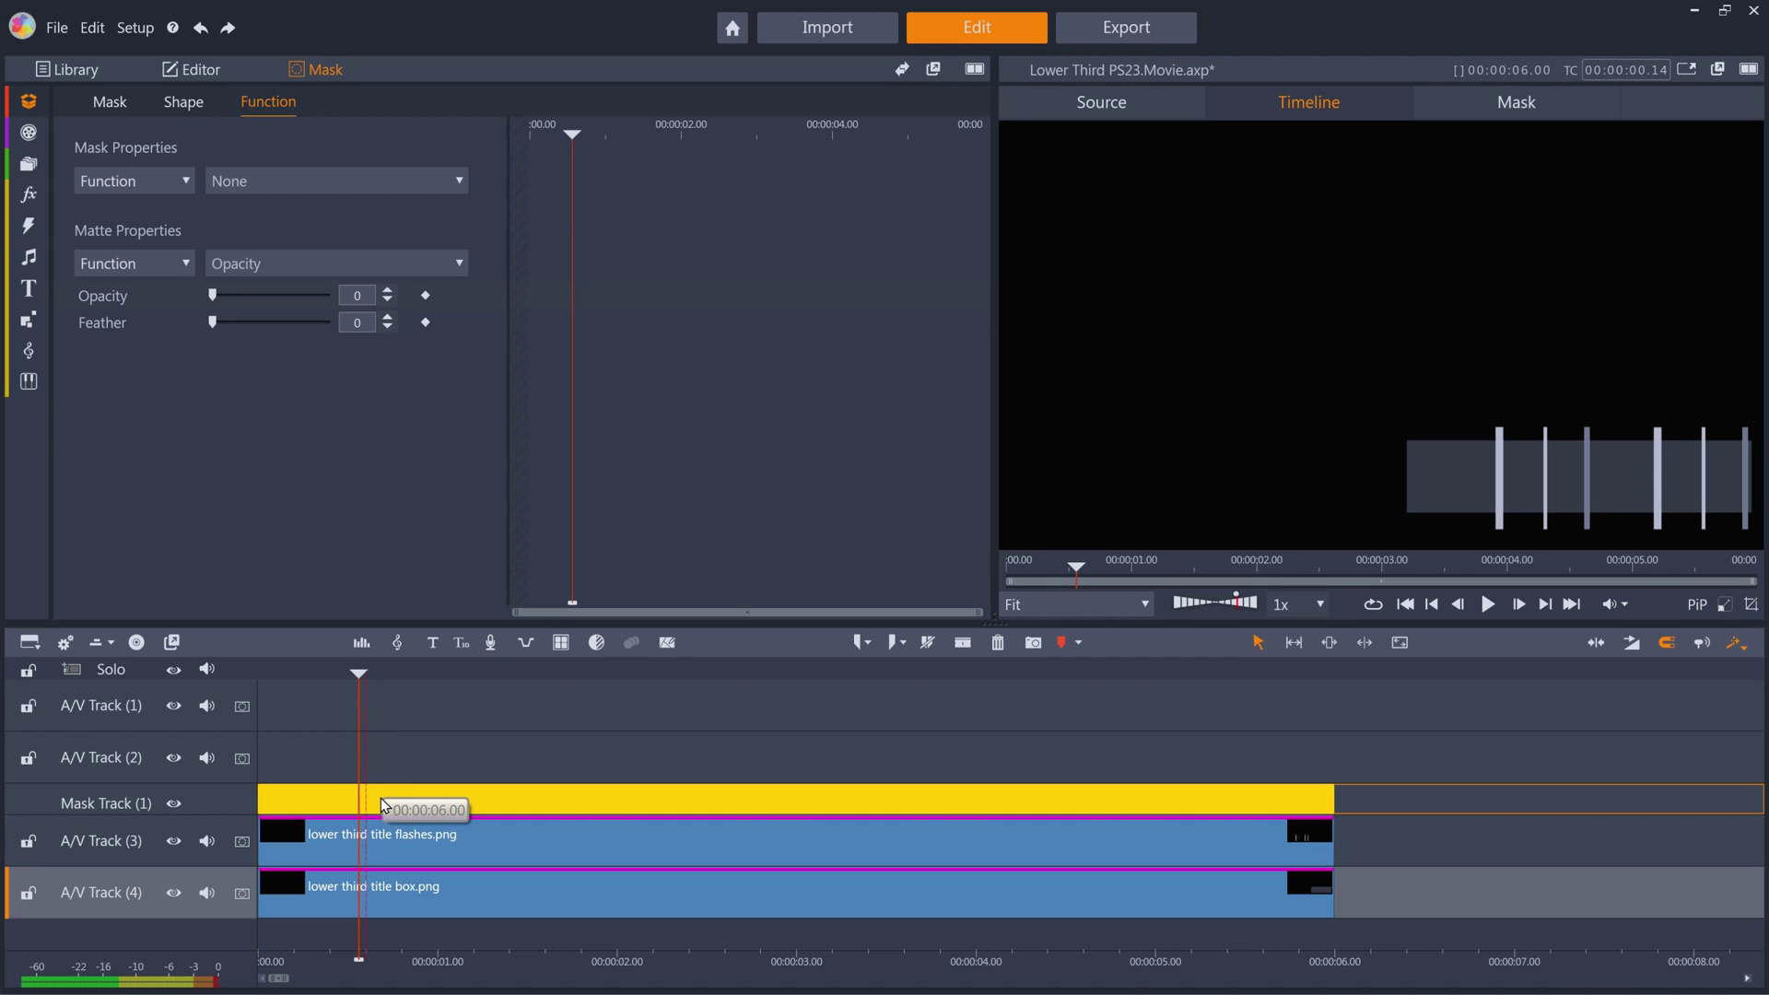
# Step: Keyframe the mask's Size Y at 0.20 seconds and collapse it to zero height at the start
pyautogui.click(184, 104)
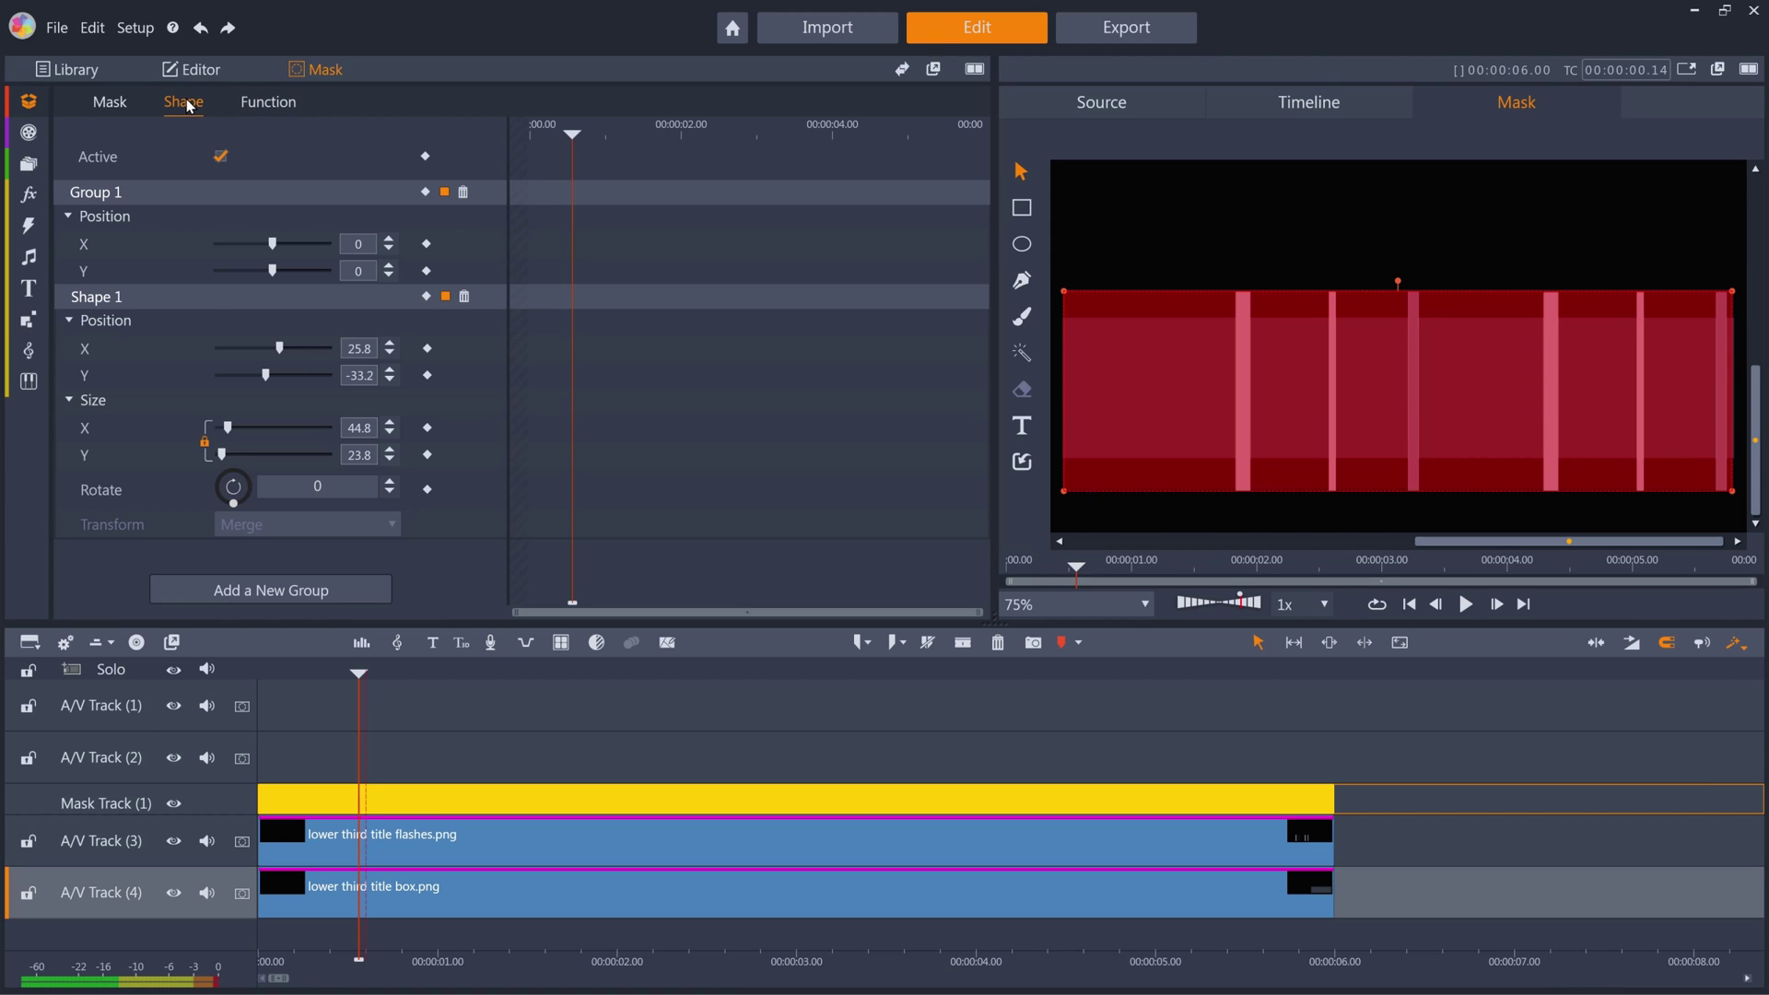
pyautogui.moveTo(572, 135); pyautogui.dragTo(590, 134)
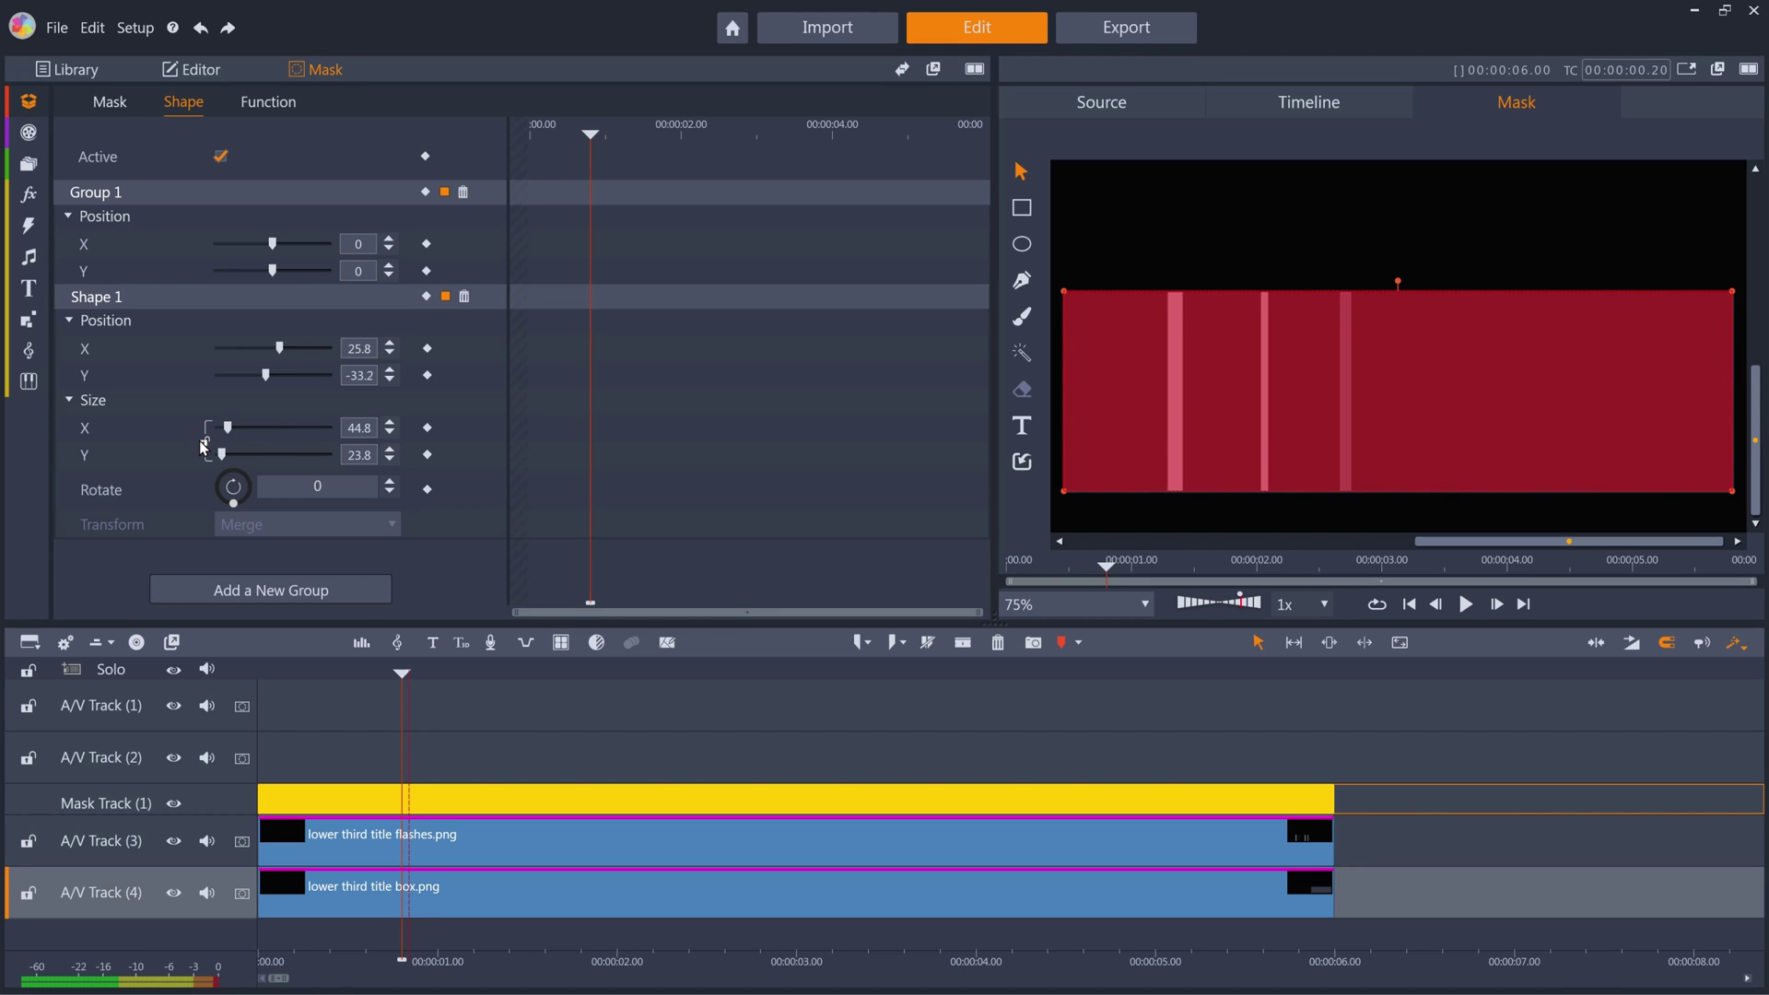
pyautogui.click(429, 456)
pyautogui.moveTo(591, 134); pyautogui.dragTo(535, 133)
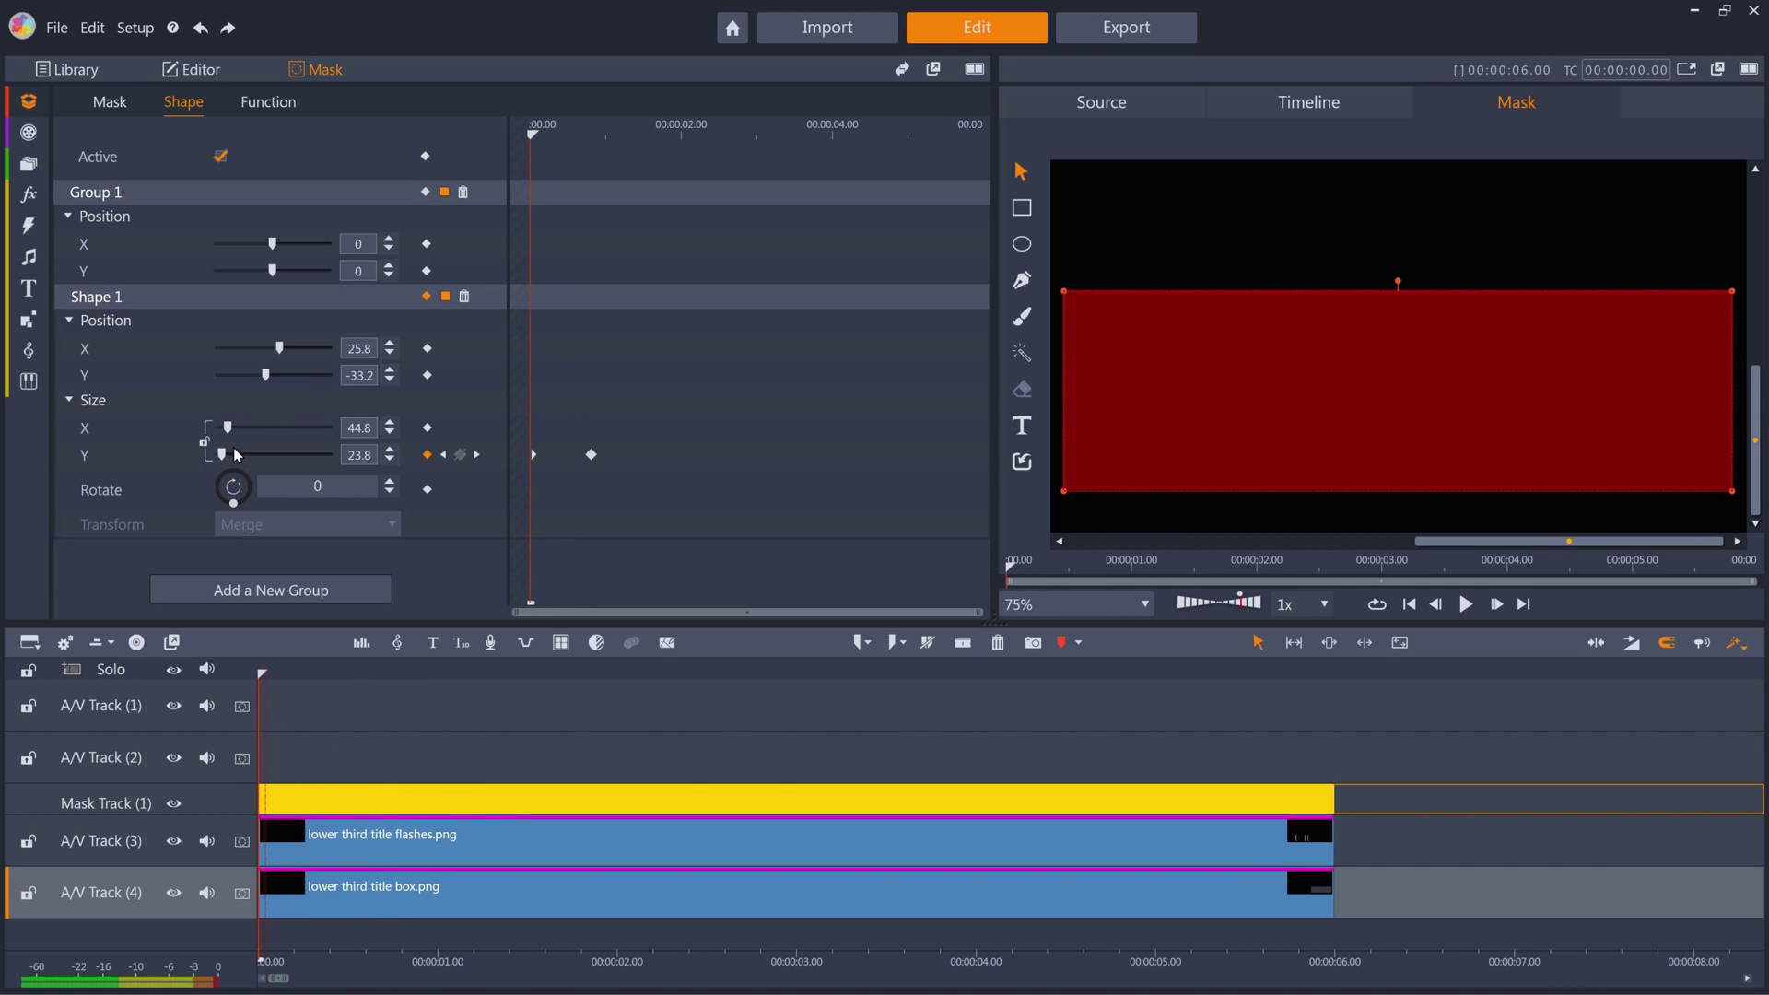
pyautogui.moveTo(220, 453); pyautogui.dragTo(210, 454)
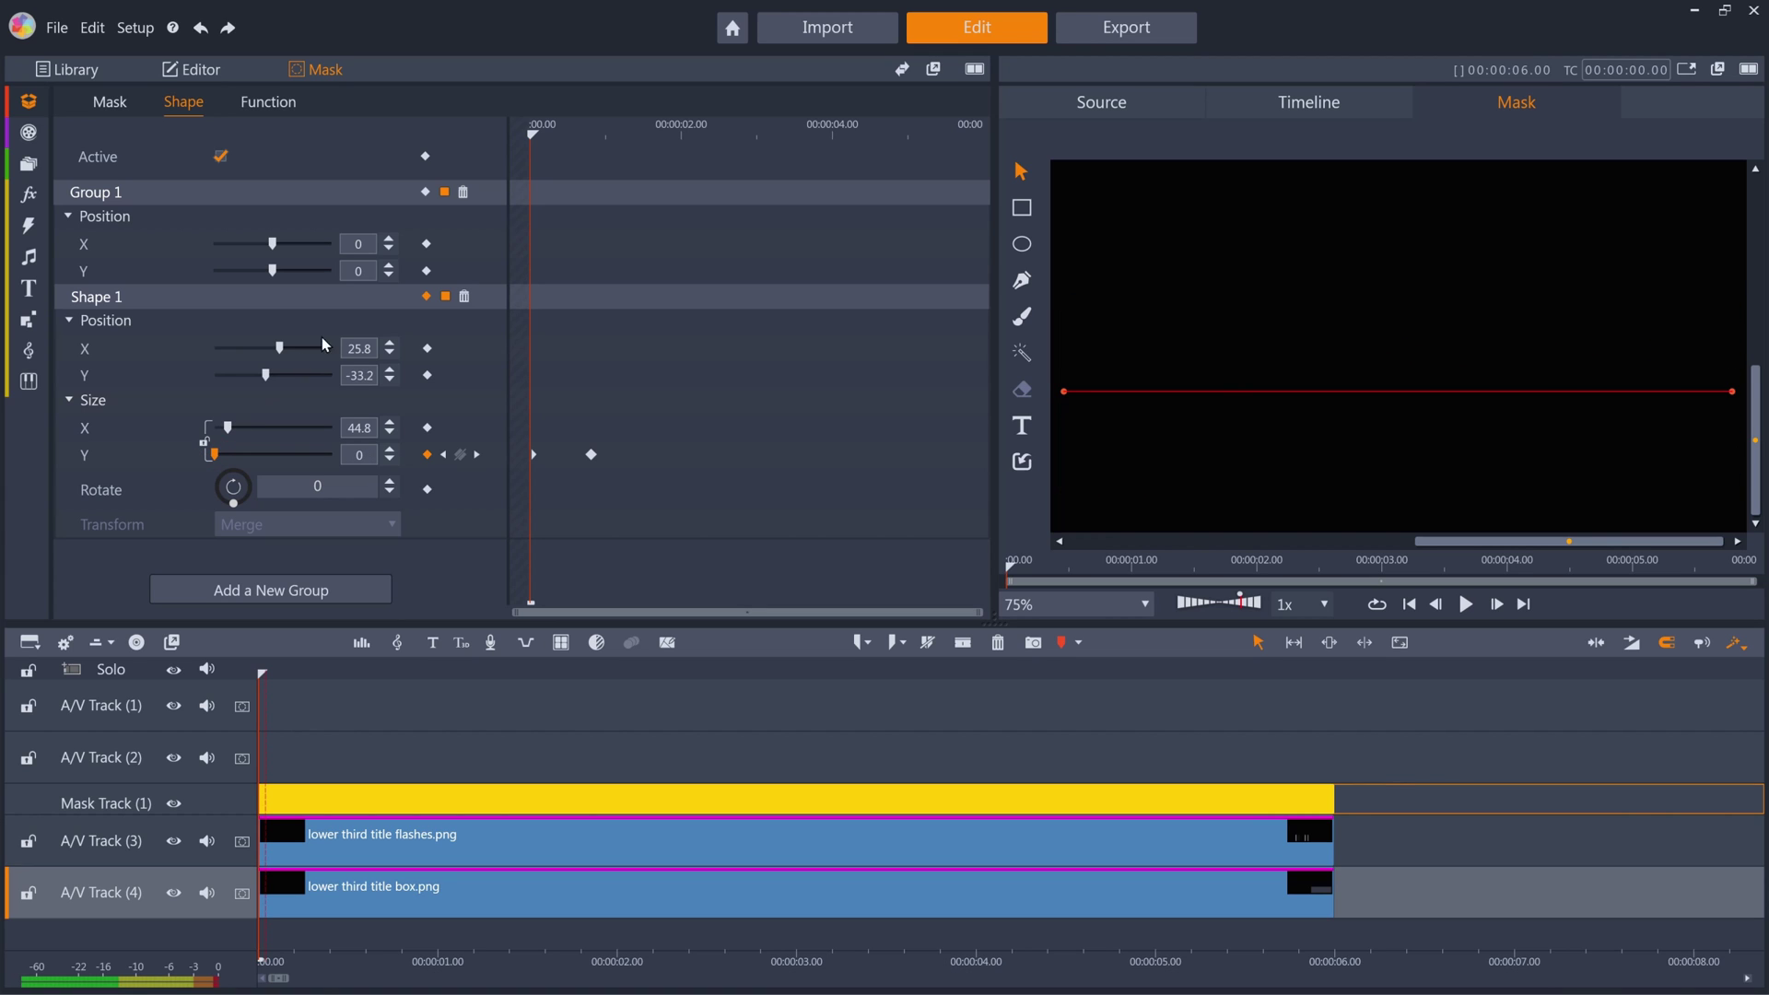
pyautogui.moveTo(534, 137)
pyautogui.mouseDown()
pyautogui.moveTo(587, 133)
pyautogui.moveTo(544, 134)
pyautogui.mouseUp()
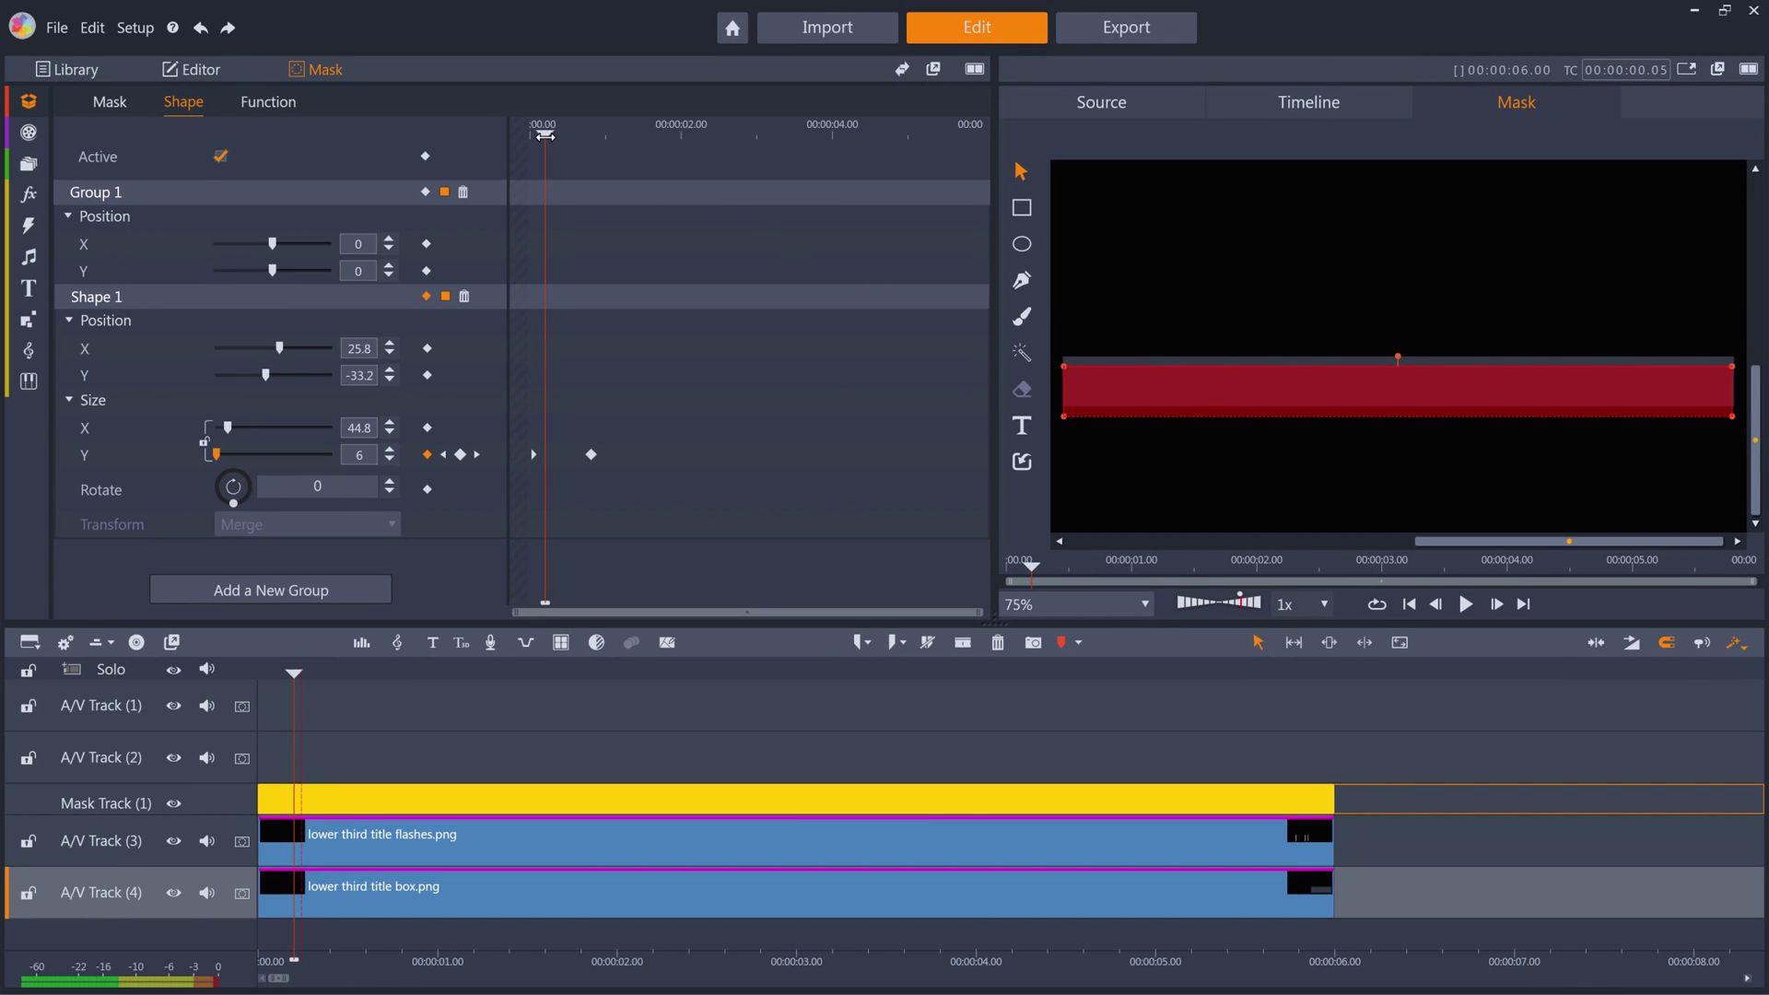
pyautogui.moveTo(545, 136); pyautogui.dragTo(585, 175)
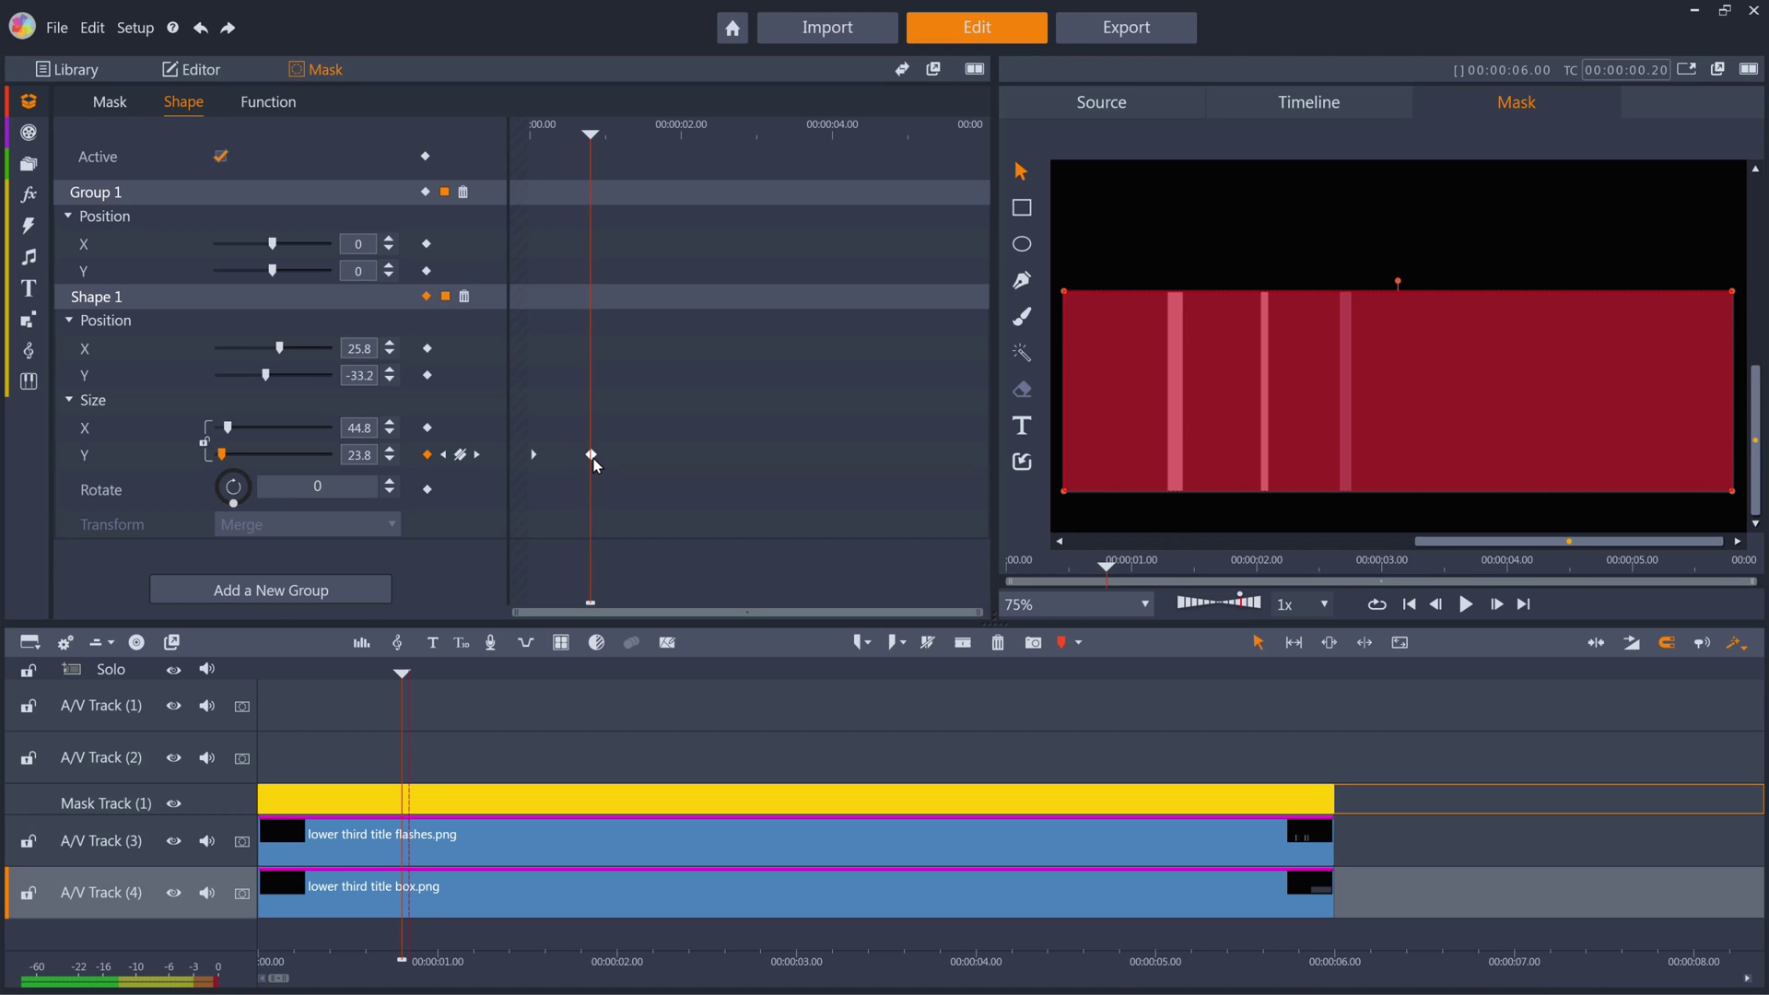
# Step: Keyframe the mask's vertical position at 0.20 seconds, raise the thin bar at 0.05, and review the opening
pyautogui.click(427, 376)
pyautogui.moveTo(590, 133); pyautogui.dragTo(545, 133)
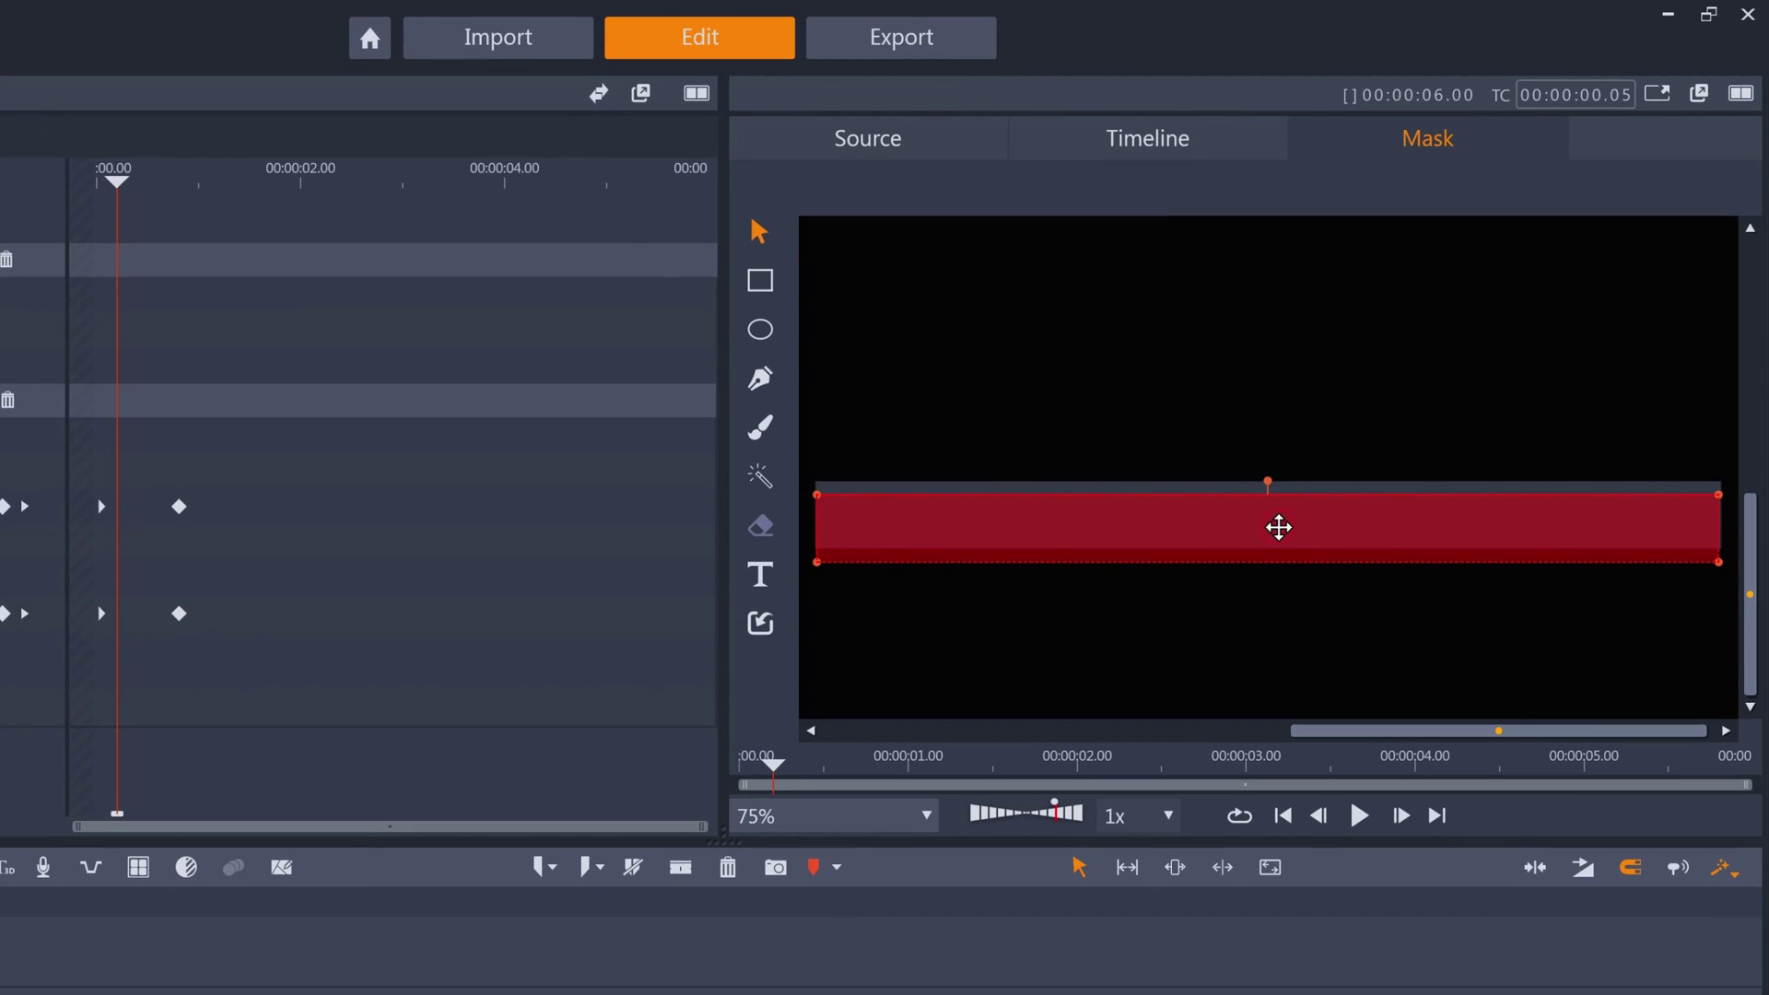
pyautogui.moveTo(1279, 527); pyautogui.dragTo(1277, 514)
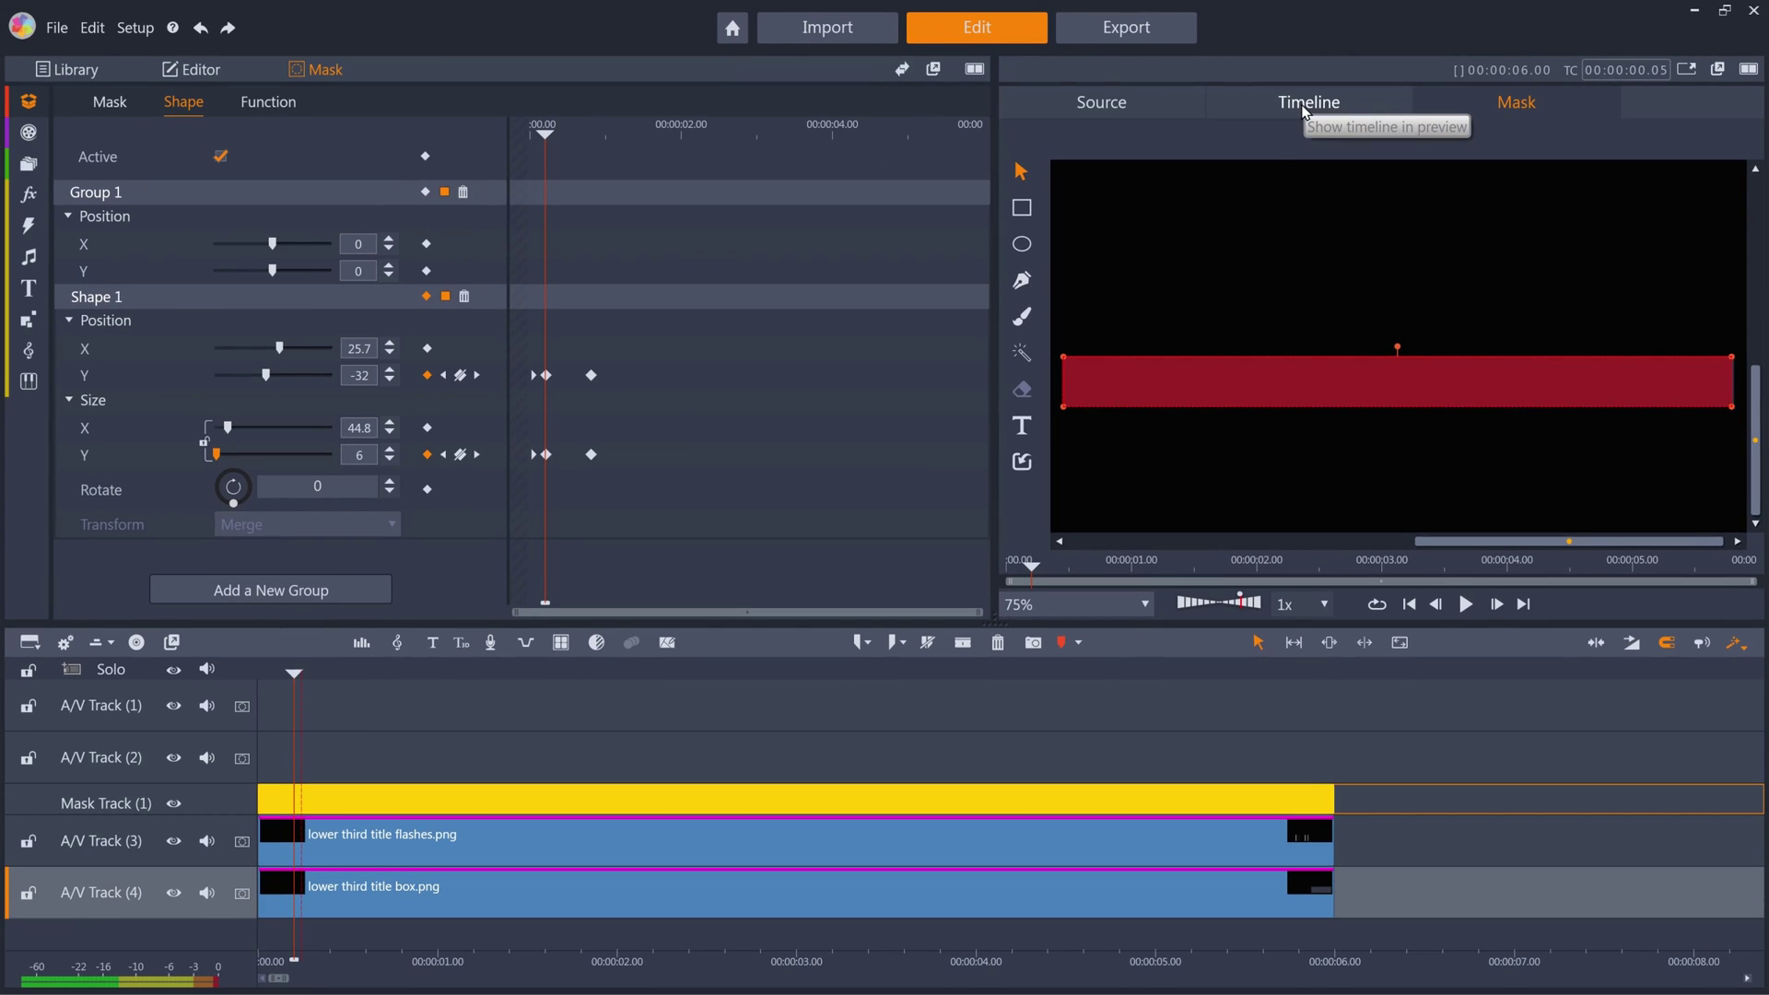
pyautogui.click(1140, 143)
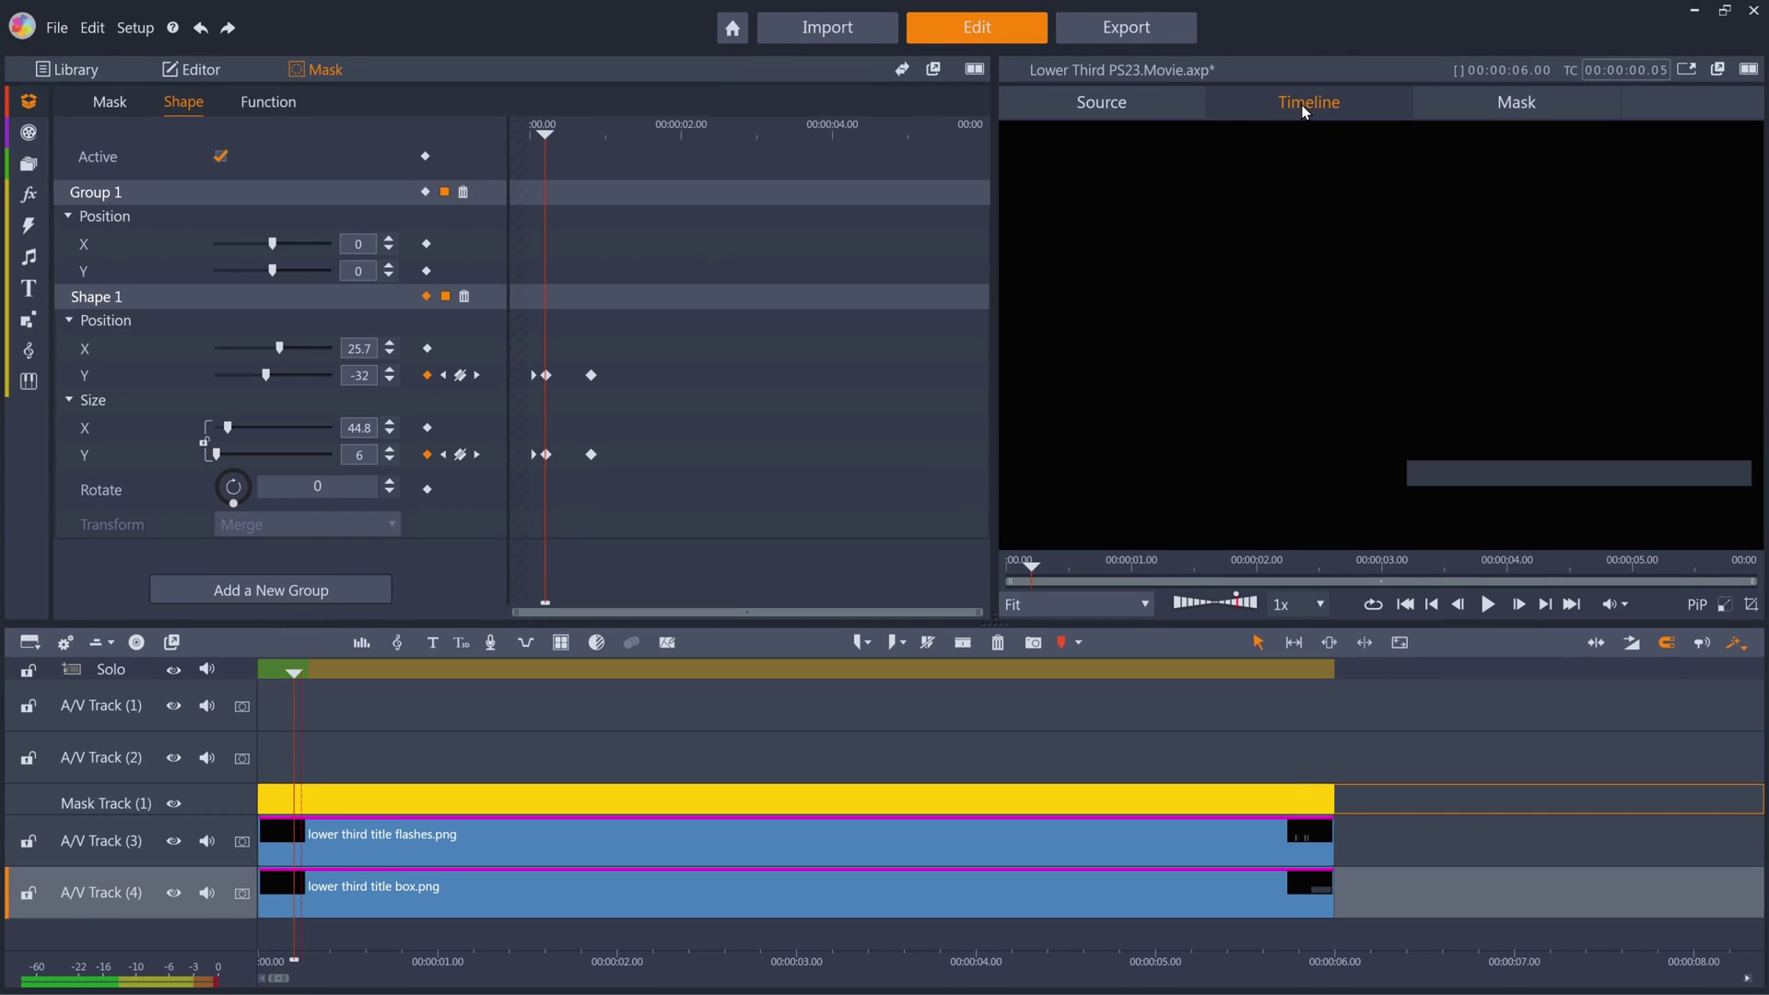
pyautogui.moveTo(546, 132); pyautogui.dragTo(605, 134)
pyautogui.click(1492, 104)
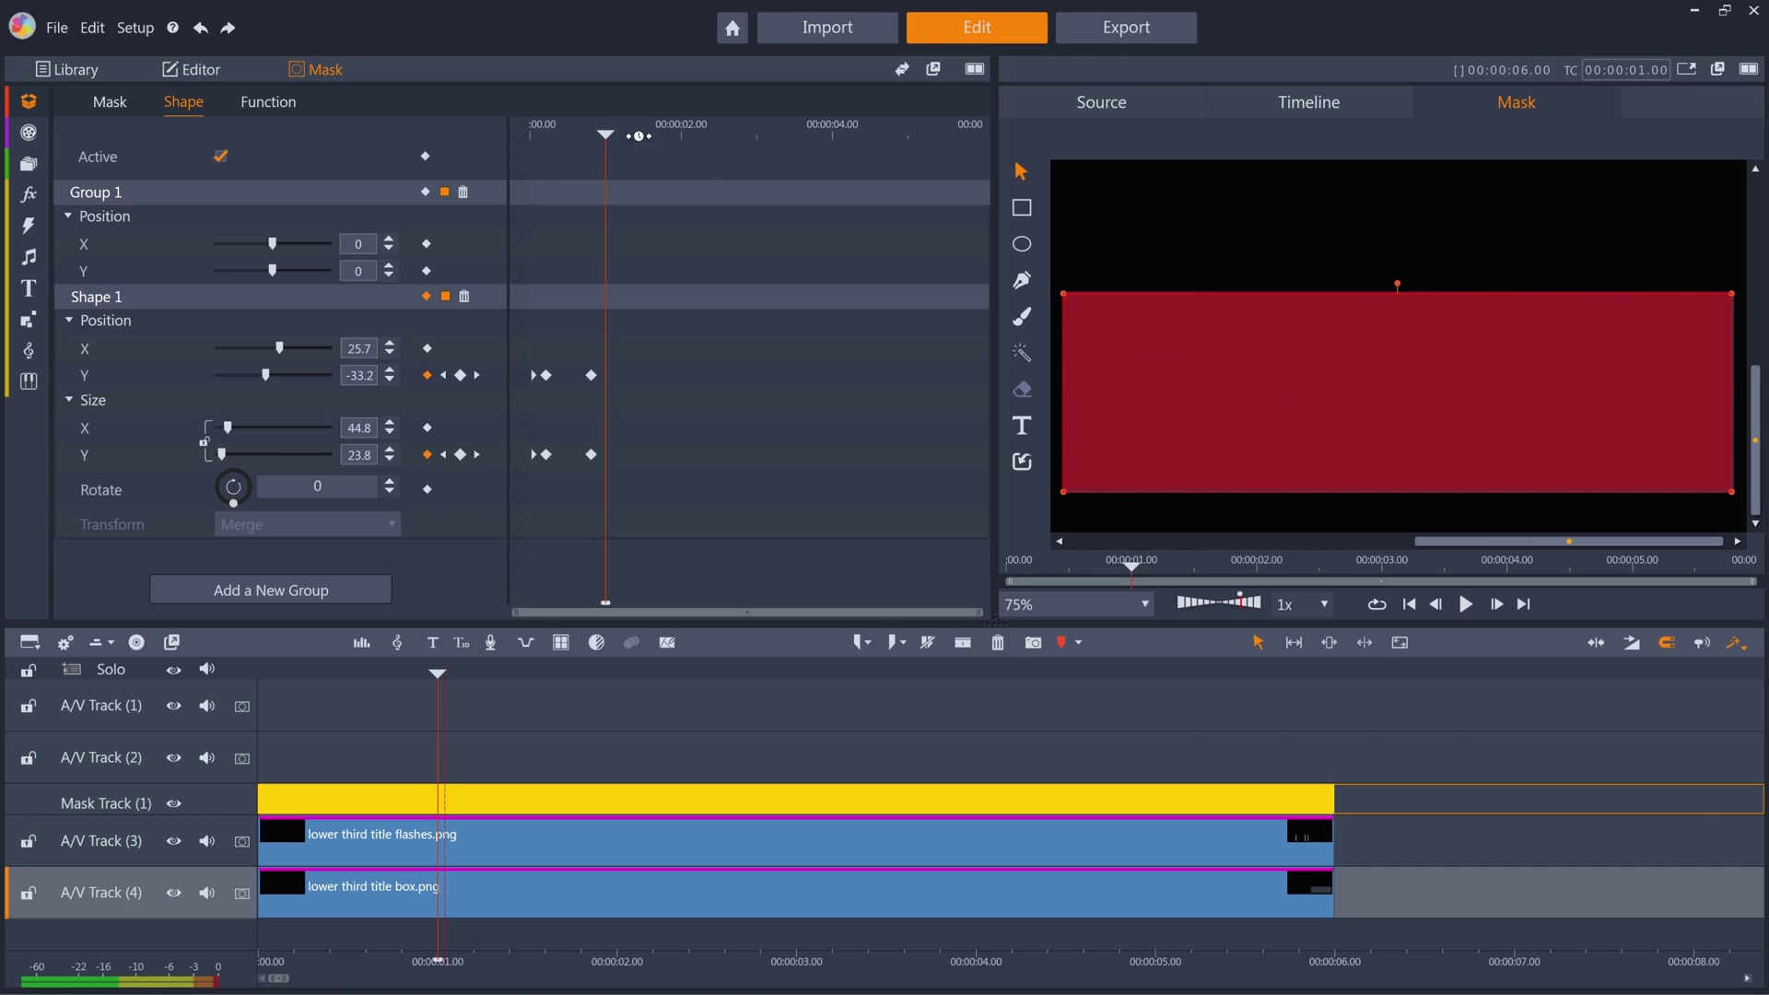
pyautogui.moveTo(607, 134)
pyautogui.mouseDown()
pyautogui.moveTo(545, 134)
pyautogui.moveTo(581, 136)
pyautogui.mouseUp()
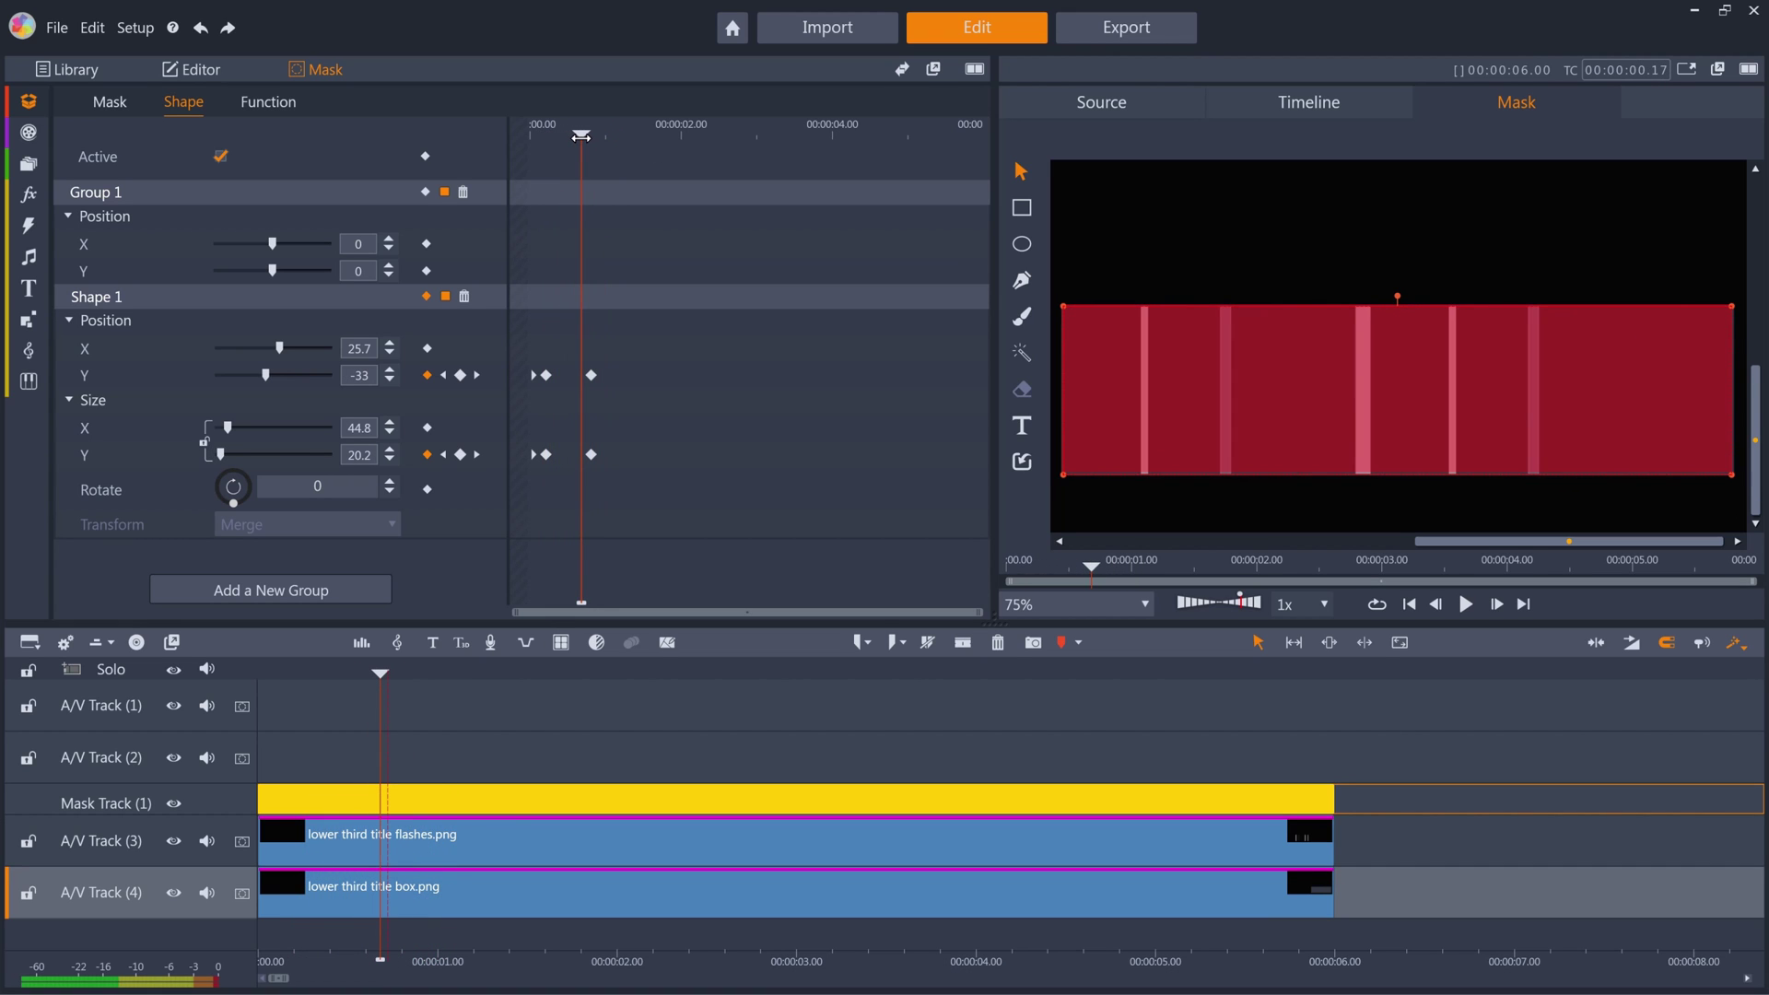
pyautogui.click(434, 841)
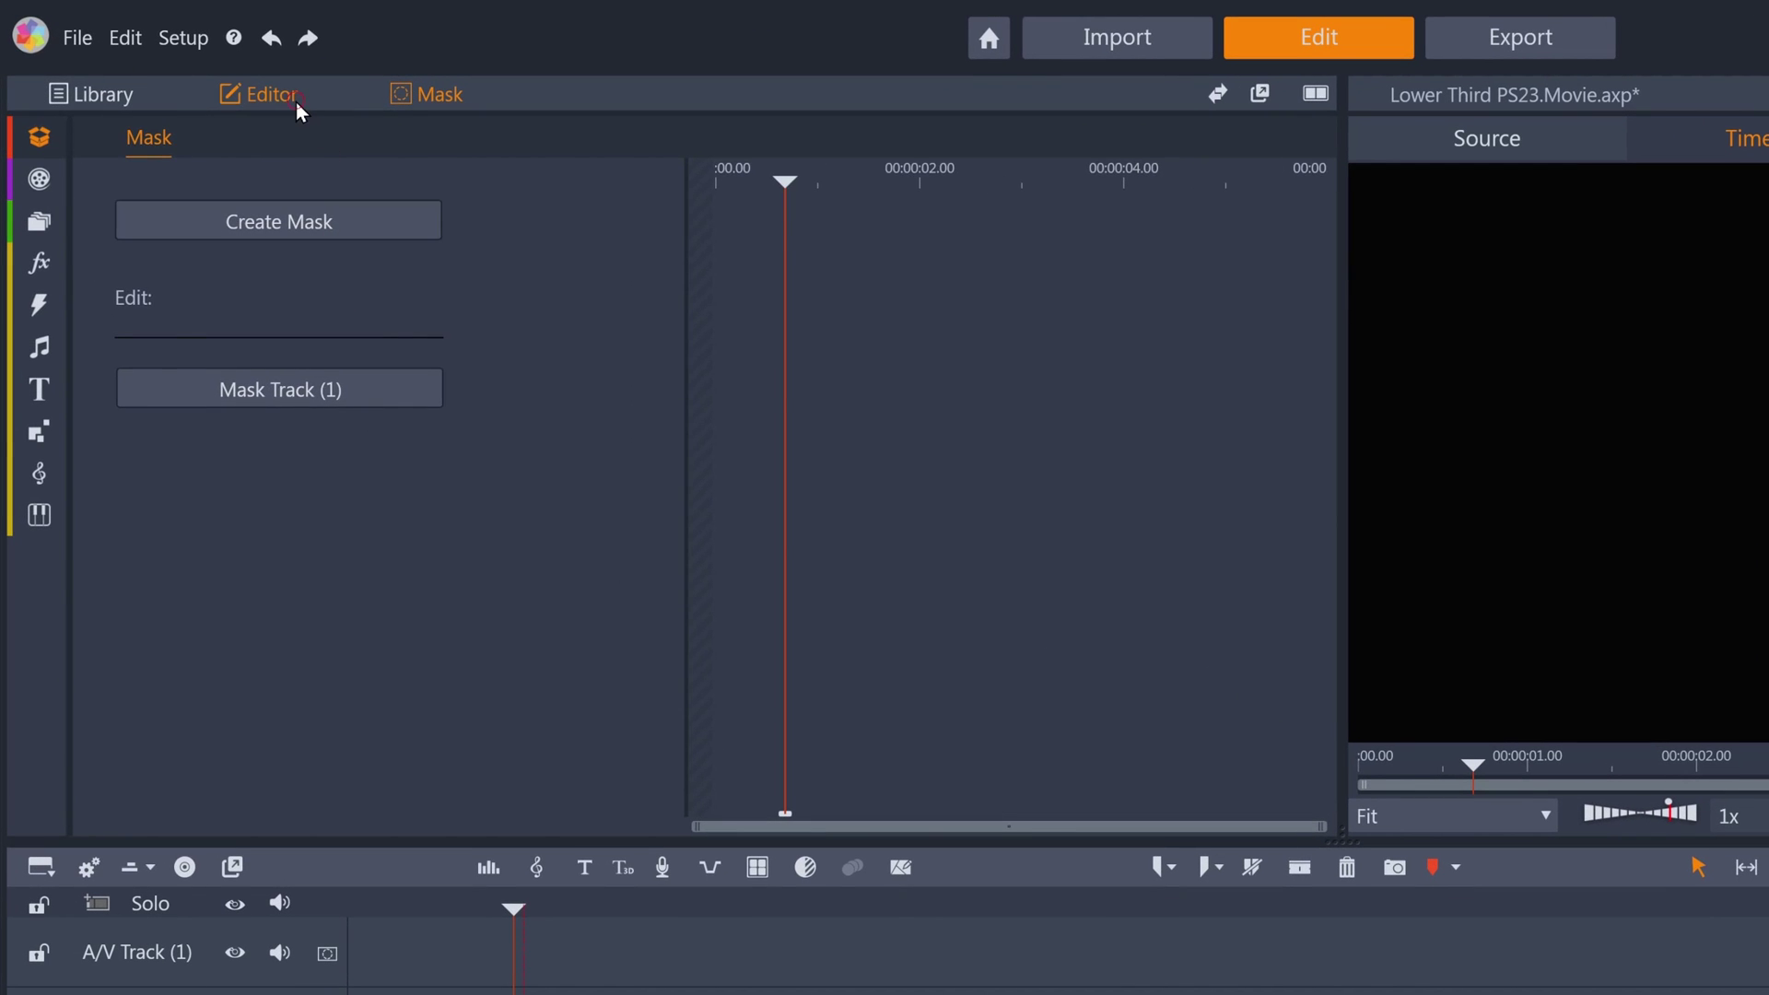
# Step: Apply the Camera Blur effect to the flashes clip with vertical blur set to 0
pyautogui.click(208, 74)
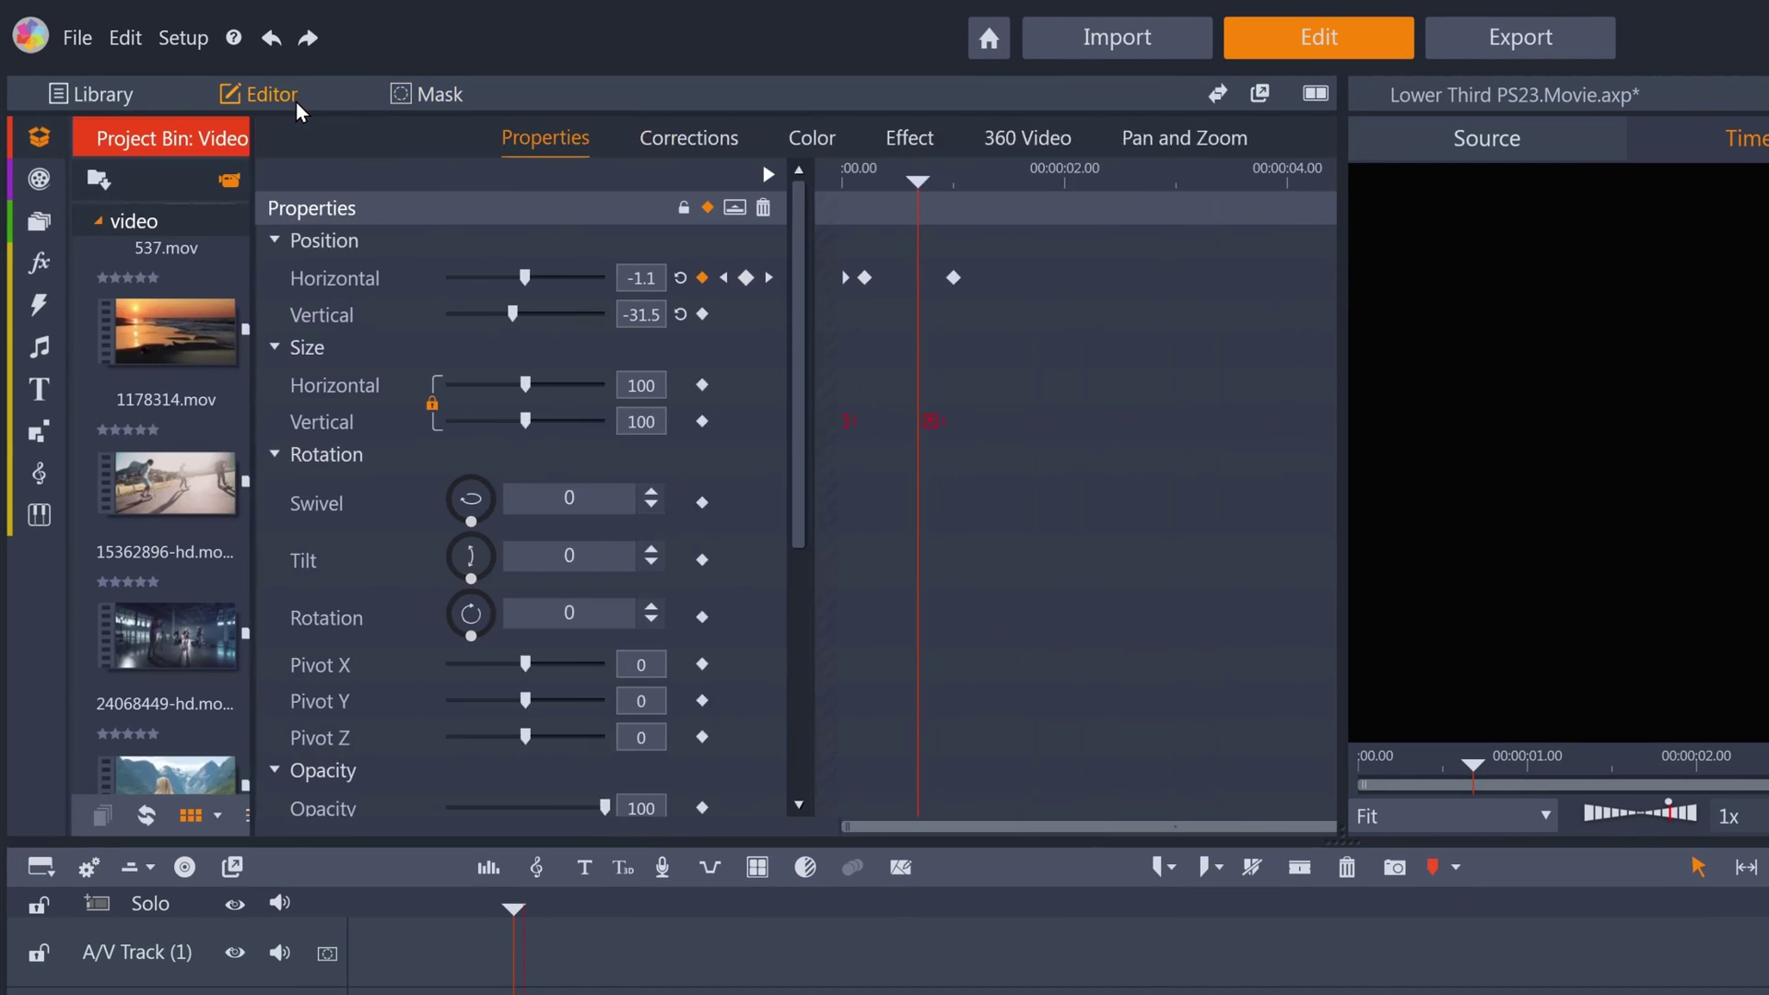
pyautogui.click(296, 102)
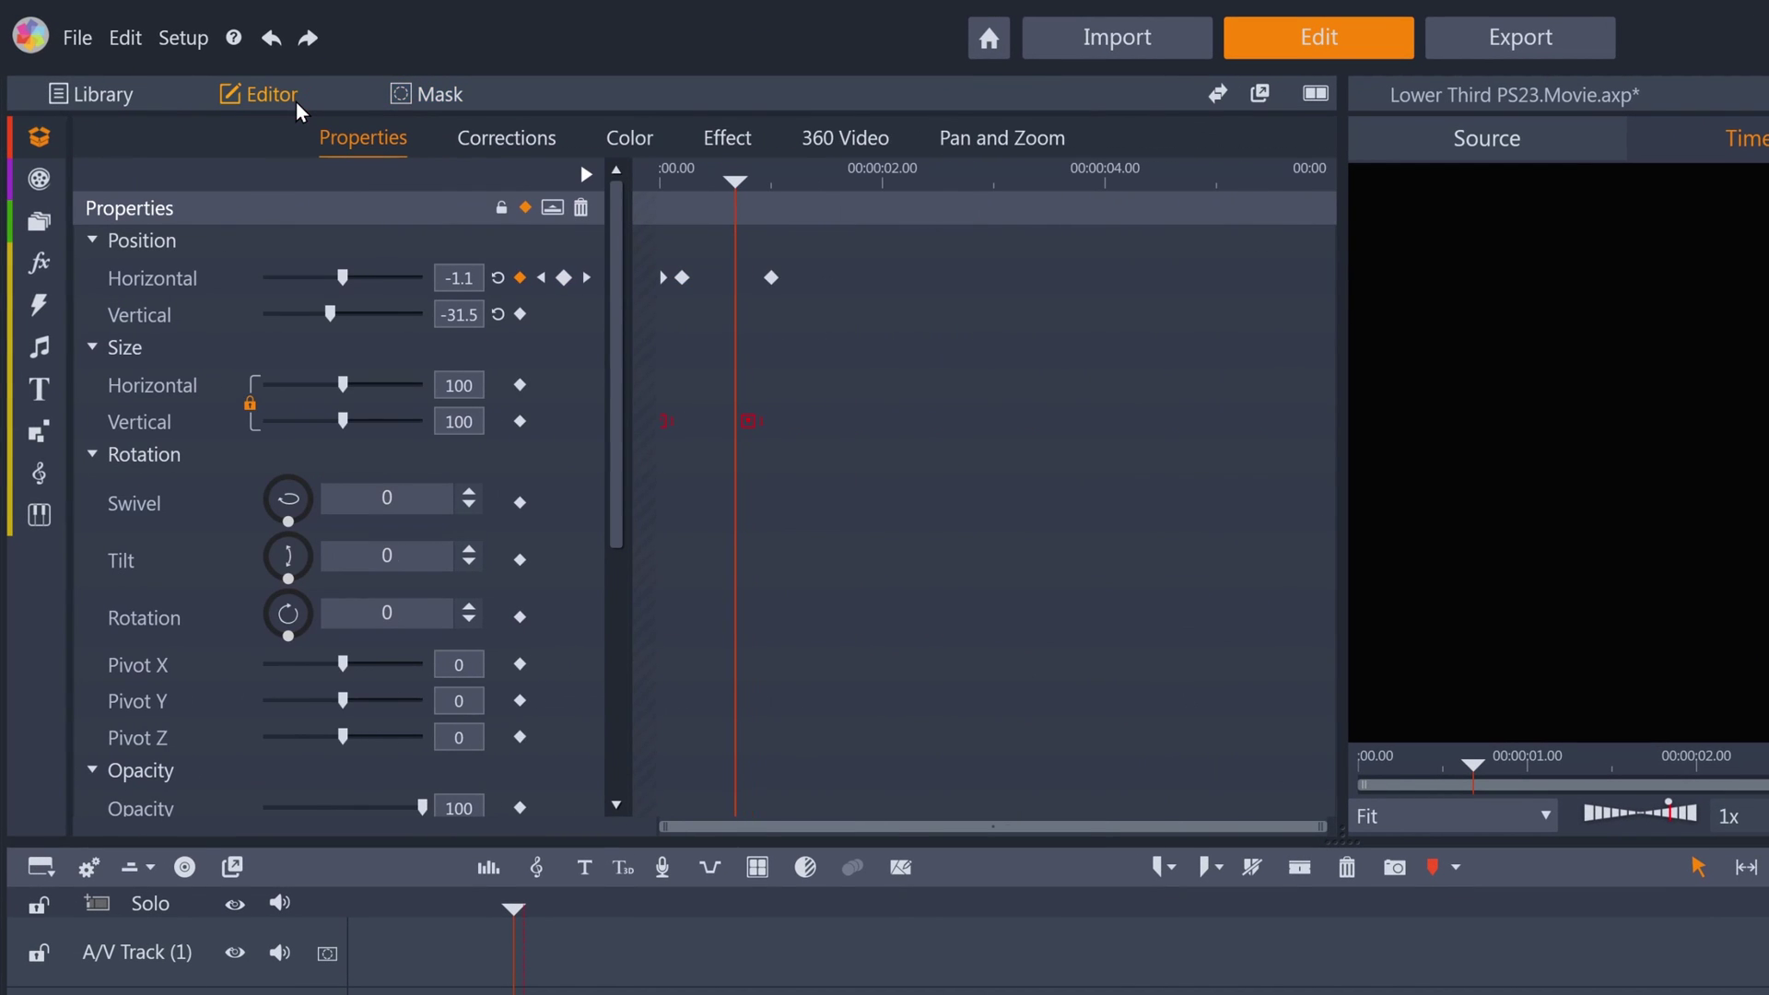
pyautogui.click(745, 143)
pyautogui.click(426, 194)
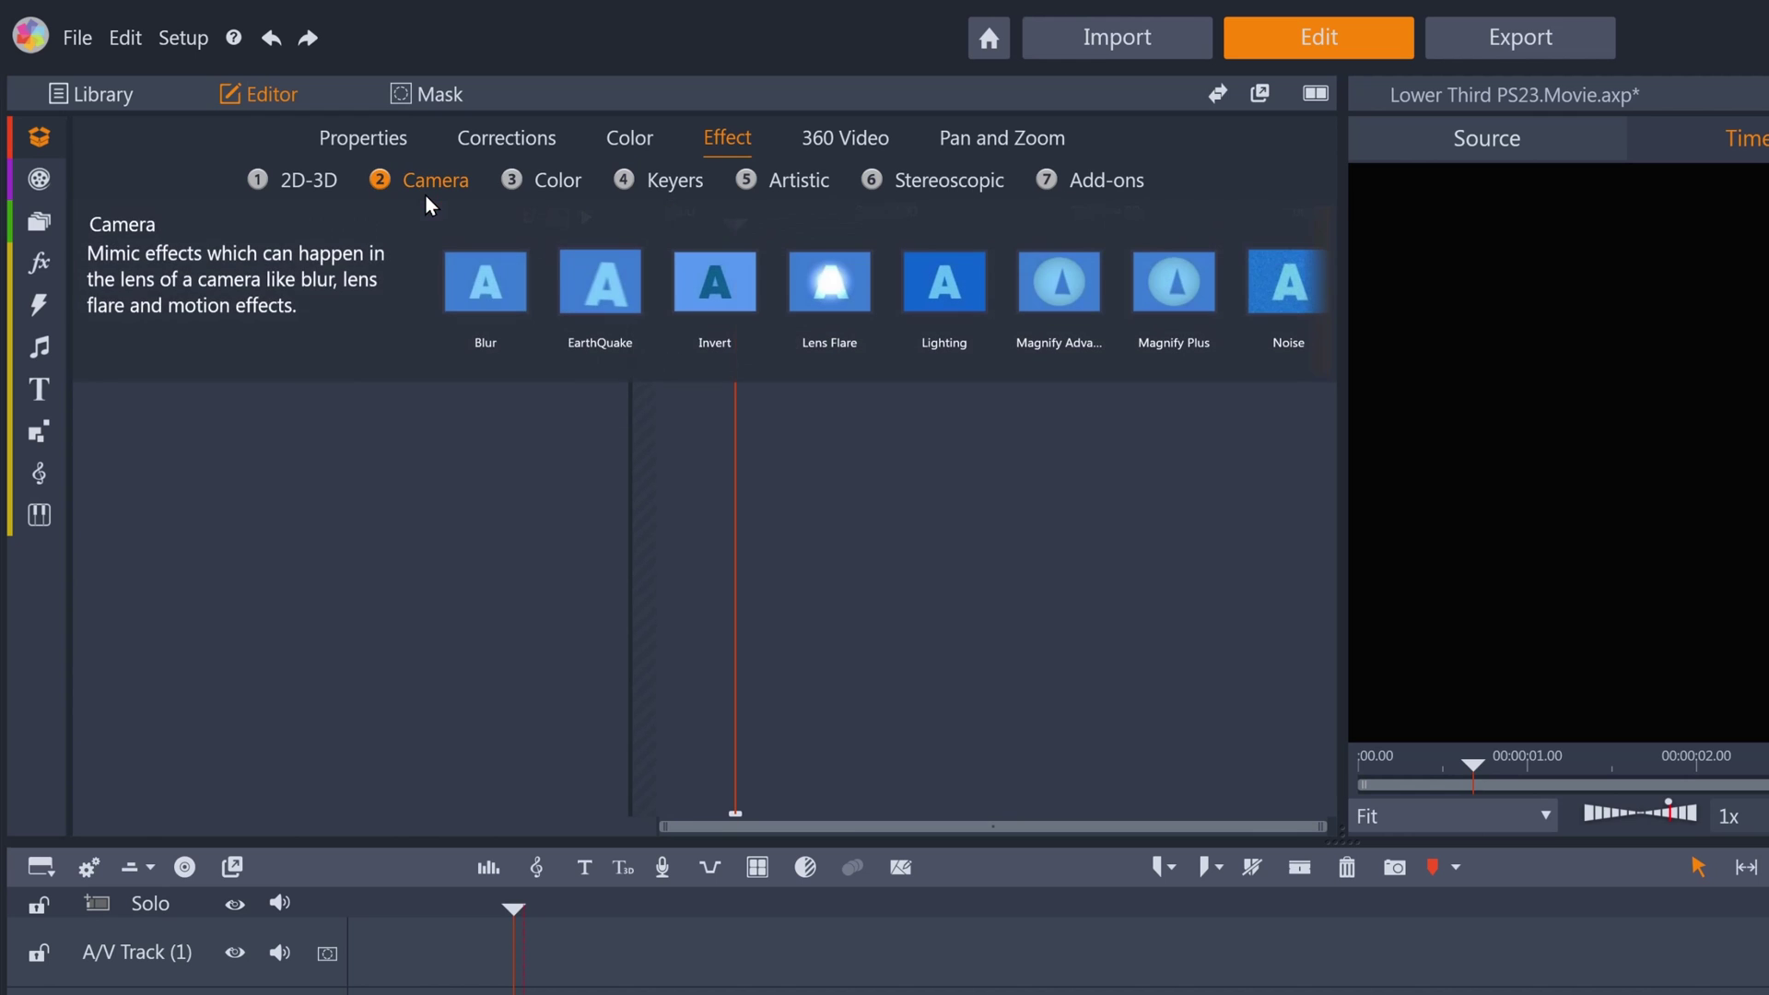
pyautogui.doubleClick(506, 313)
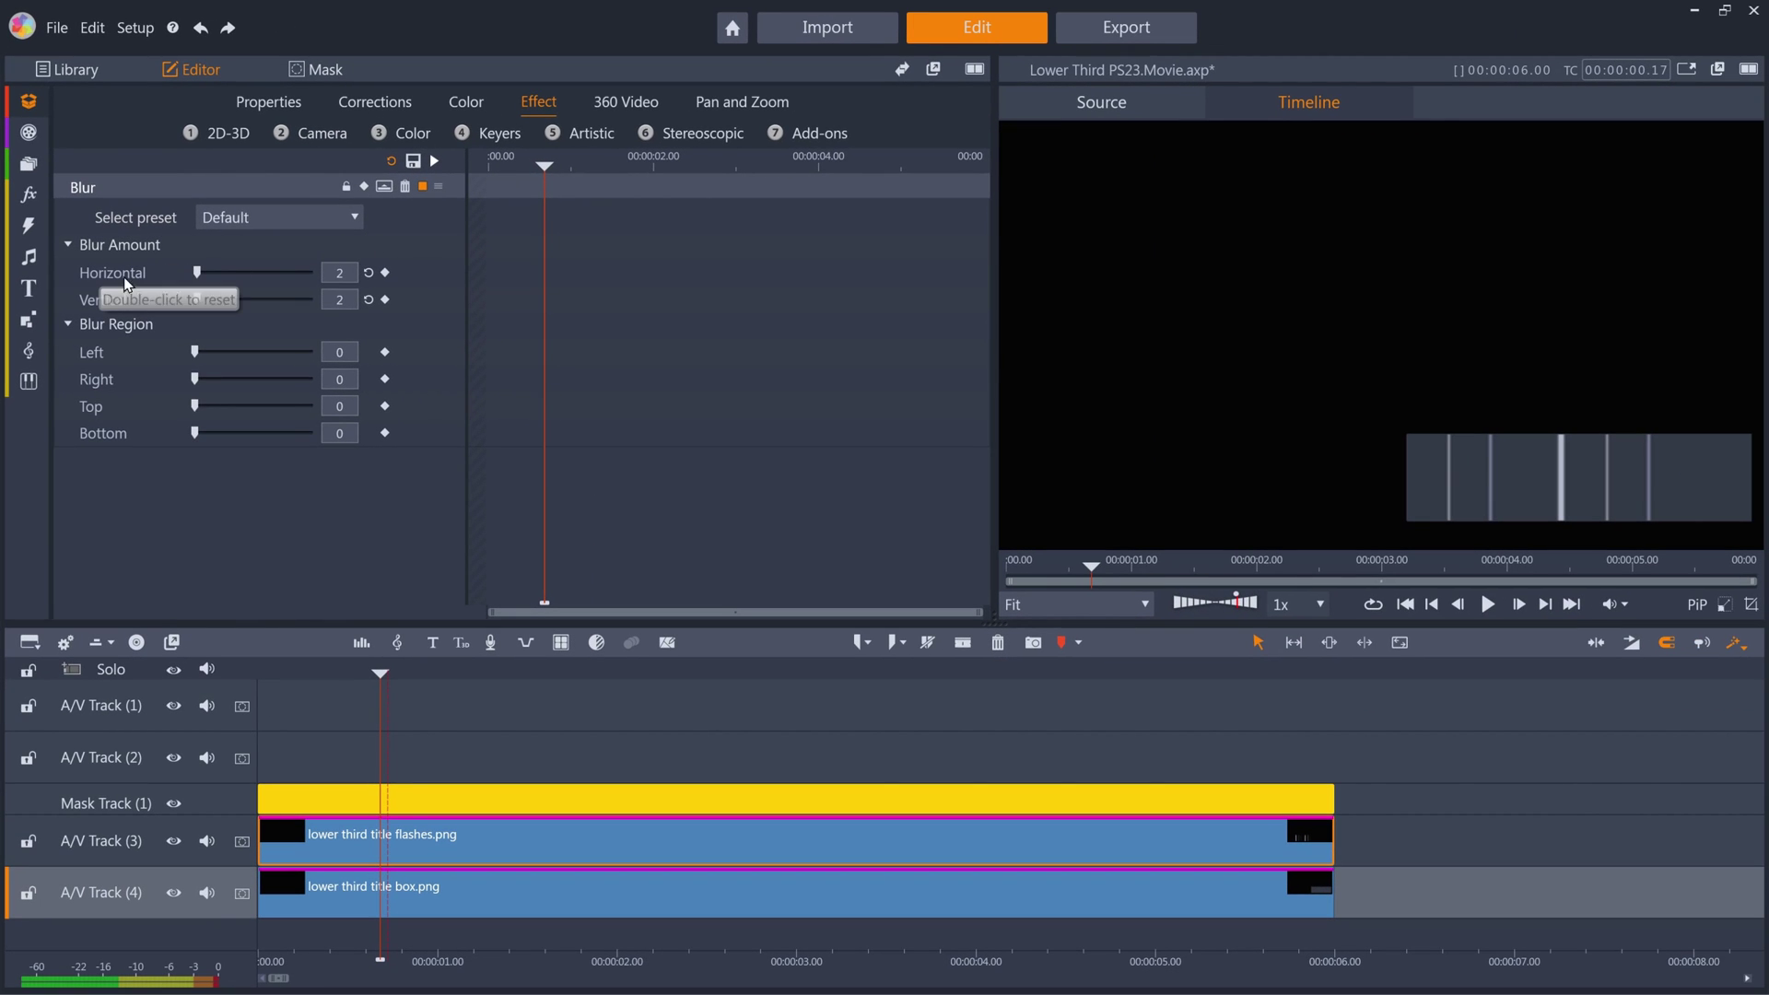
pyautogui.moveTo(197, 297); pyautogui.dragTo(157, 295)
# Step: Keyframe the horizontal blur from 10 at the start to 0 at 0.20 seconds
pyautogui.moveTo(546, 166); pyautogui.dragTo(460, 163)
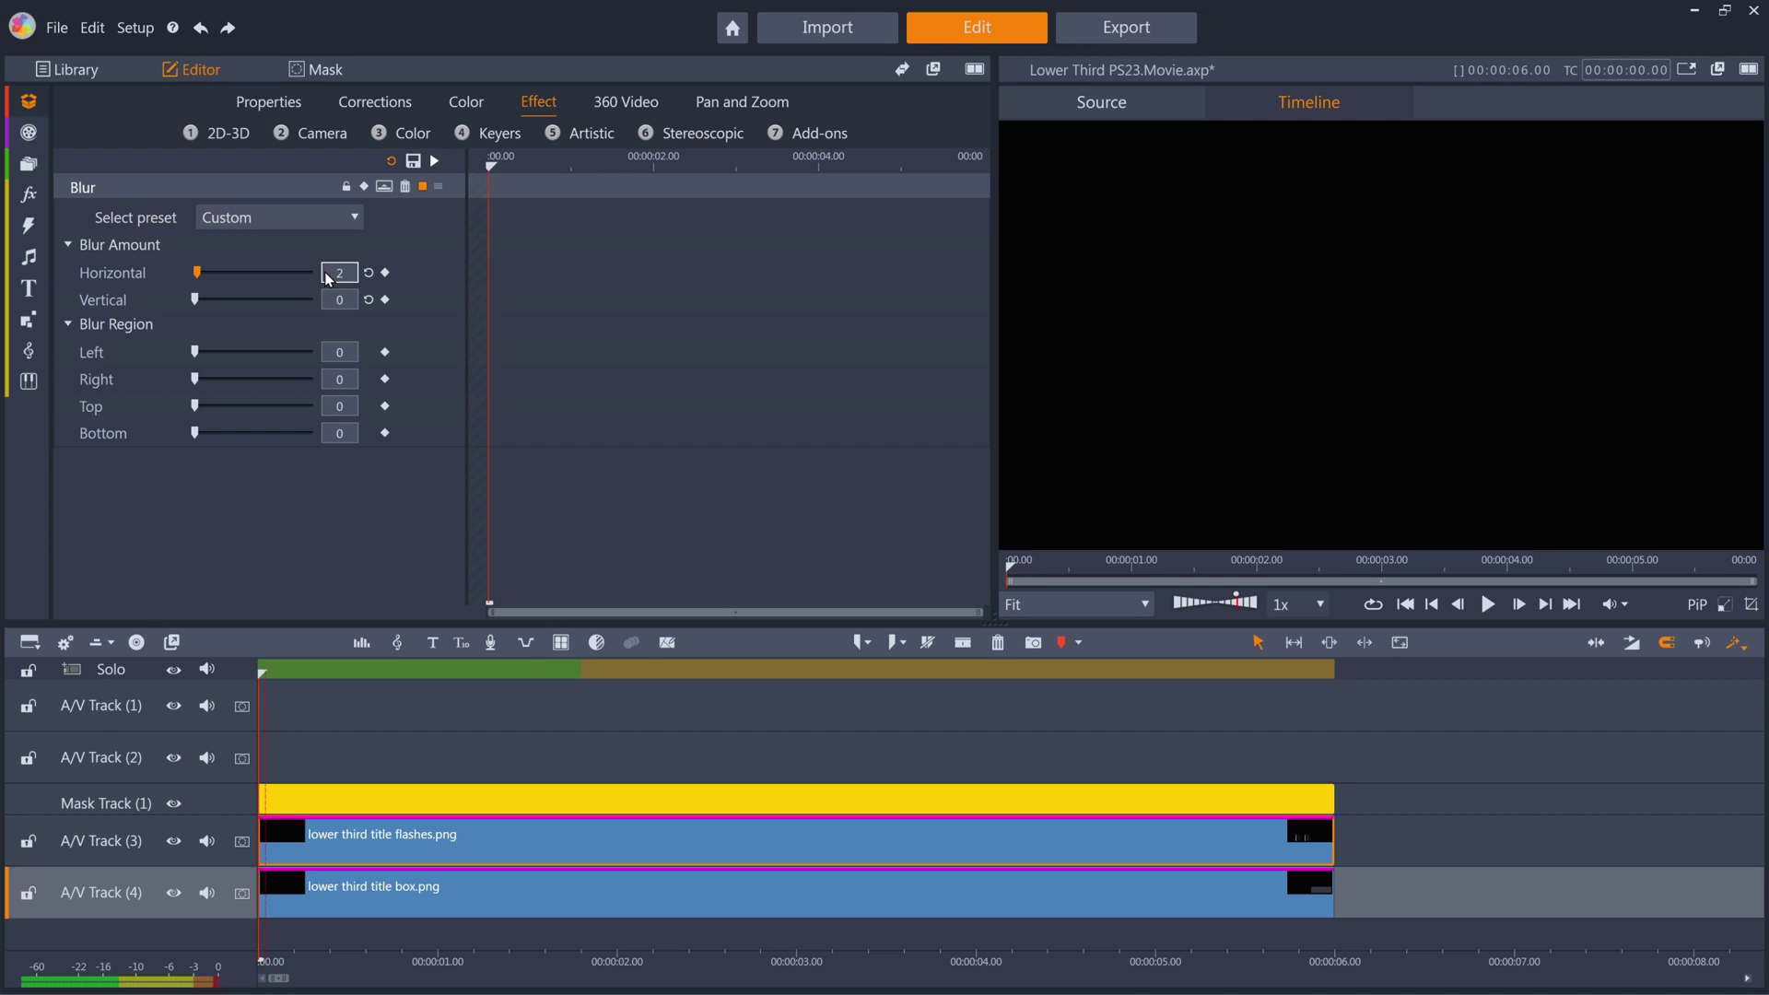
pyautogui.click(385, 272)
pyautogui.moveTo(493, 165); pyautogui.dragTo(553, 166)
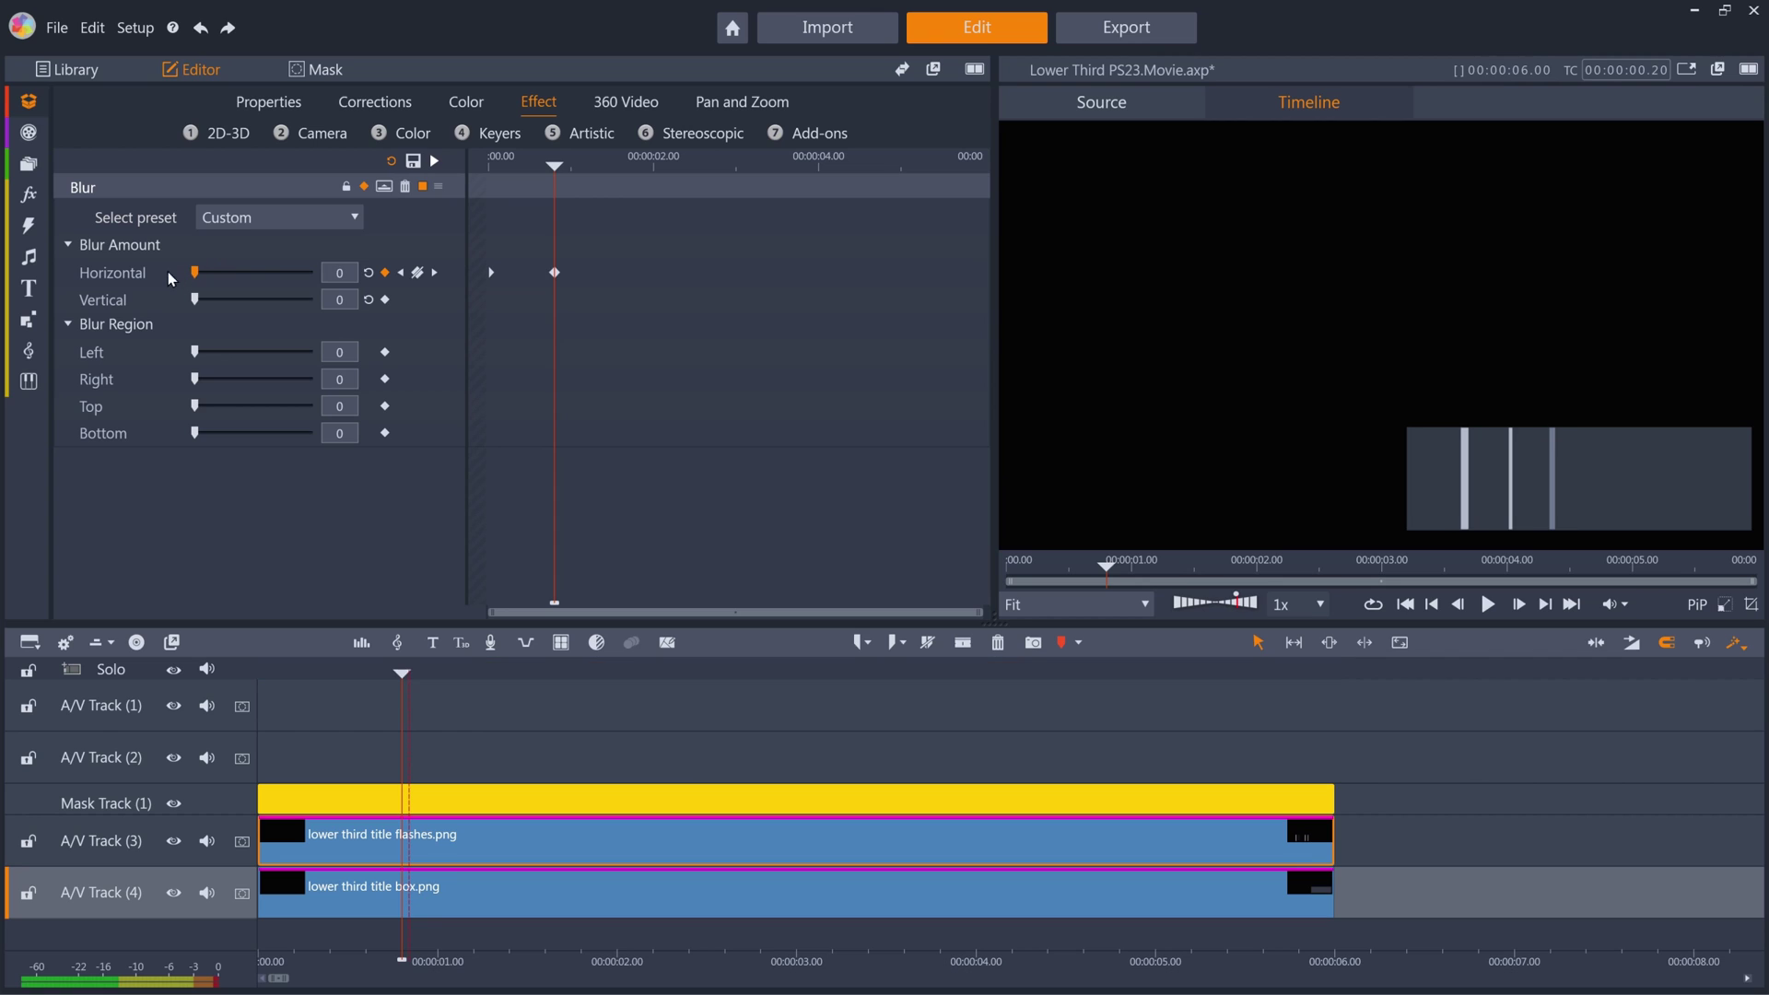
pyautogui.moveTo(194, 272); pyautogui.dragTo(200, 273)
pyautogui.moveTo(554, 165)
pyautogui.mouseDown()
pyautogui.moveTo(497, 165)
pyautogui.moveTo(553, 165)
pyautogui.mouseUp()
# Step: Add a title clip on A/V Track 2 and replace the placeholder text with the person's name
pyautogui.click(206, 739)
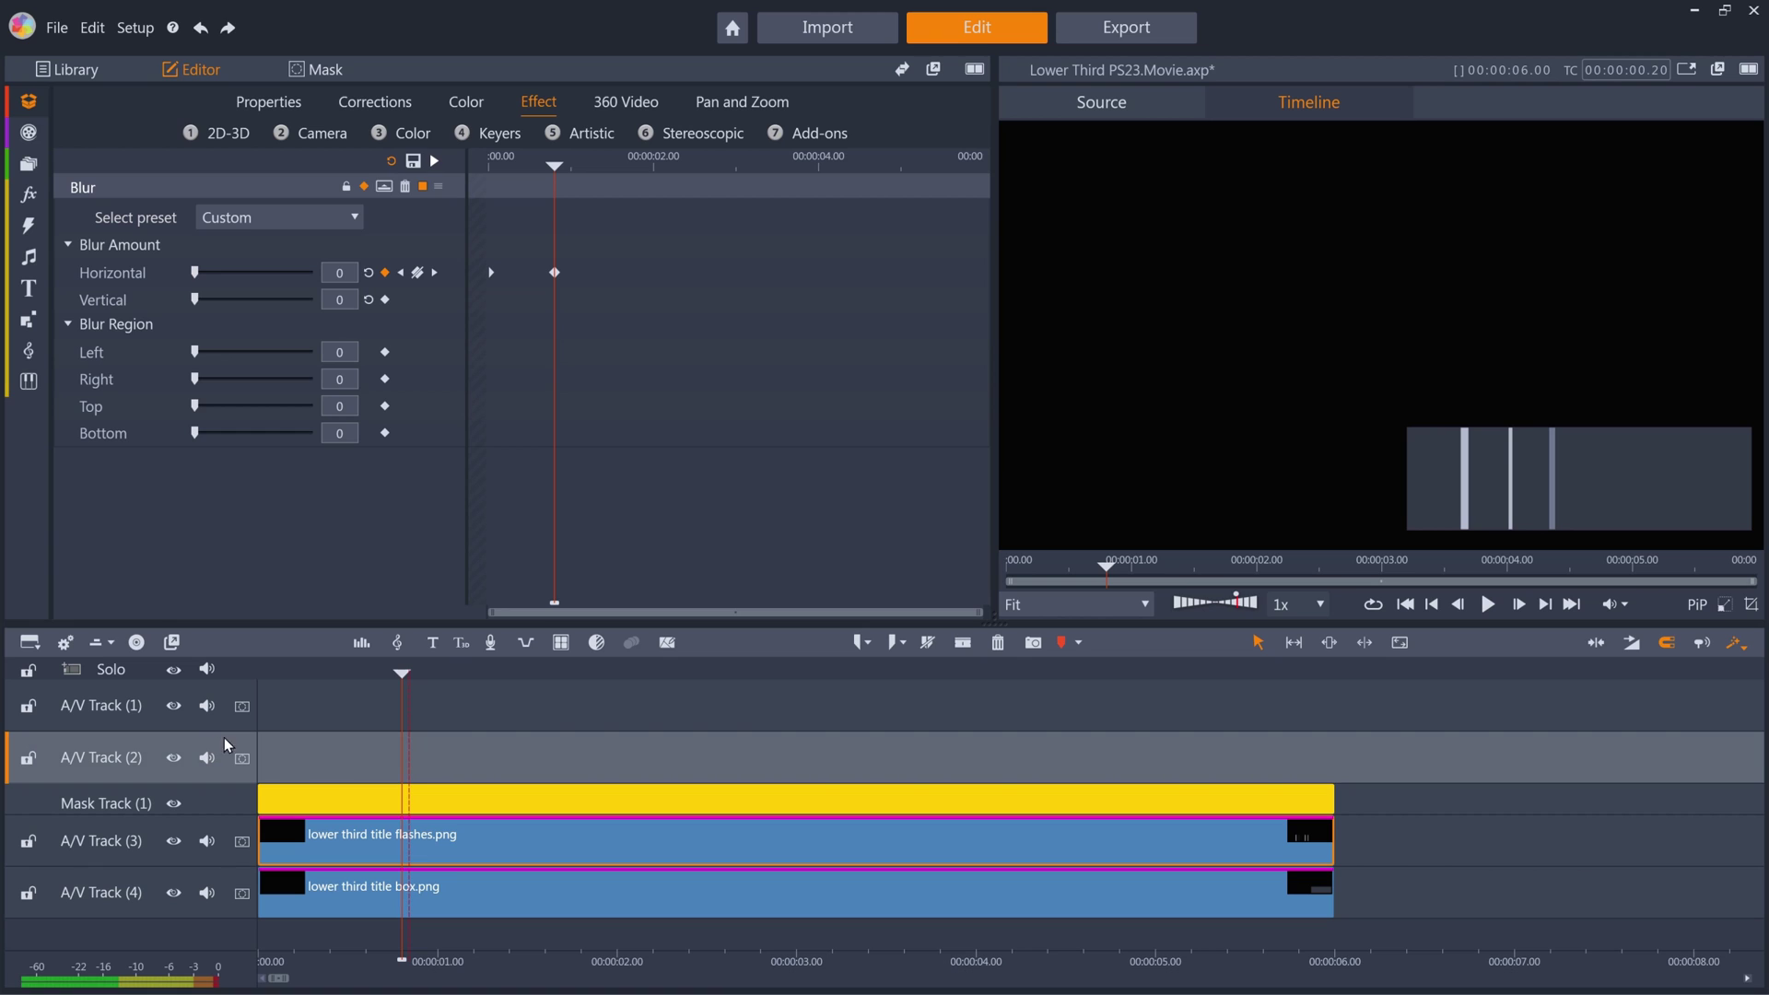
pyautogui.click(433, 643)
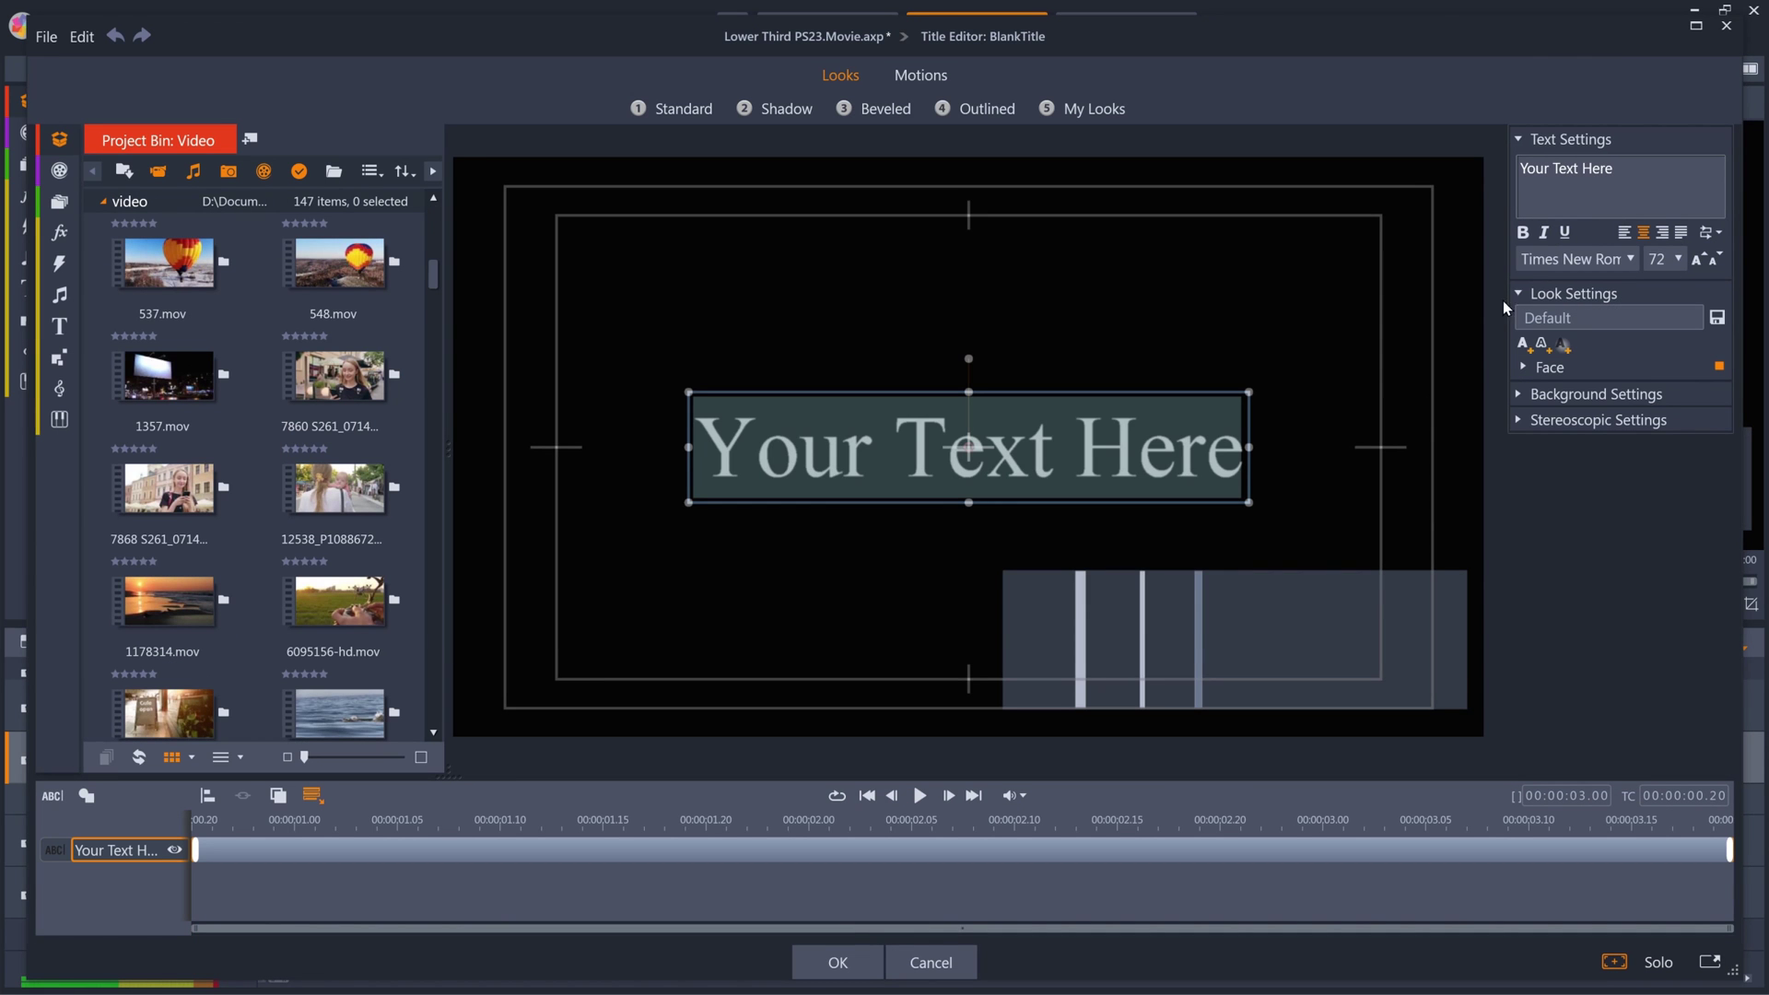
pyautogui.moveTo(1621, 175); pyautogui.dragTo(1520, 171)
pyautogui.write('KEISHA')
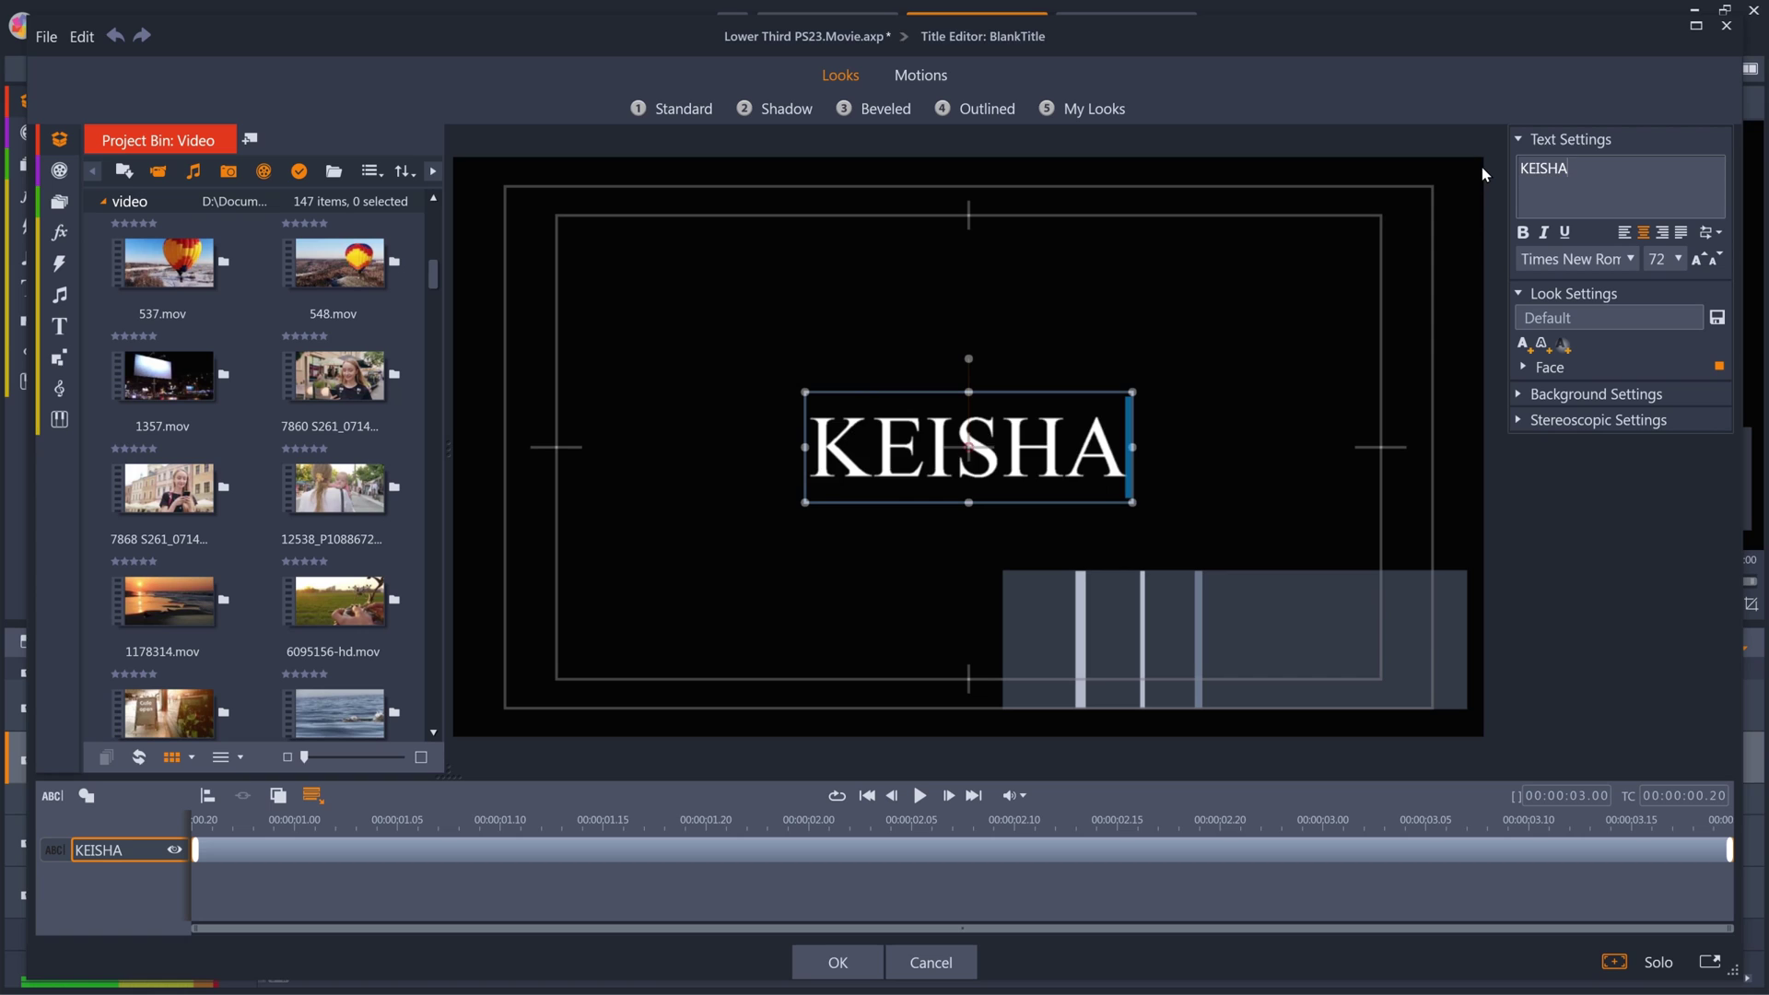
pyautogui.doubleClick(1543, 169)
# Step: Set the title font to Segoe UI Semibold
pyautogui.click(1581, 257)
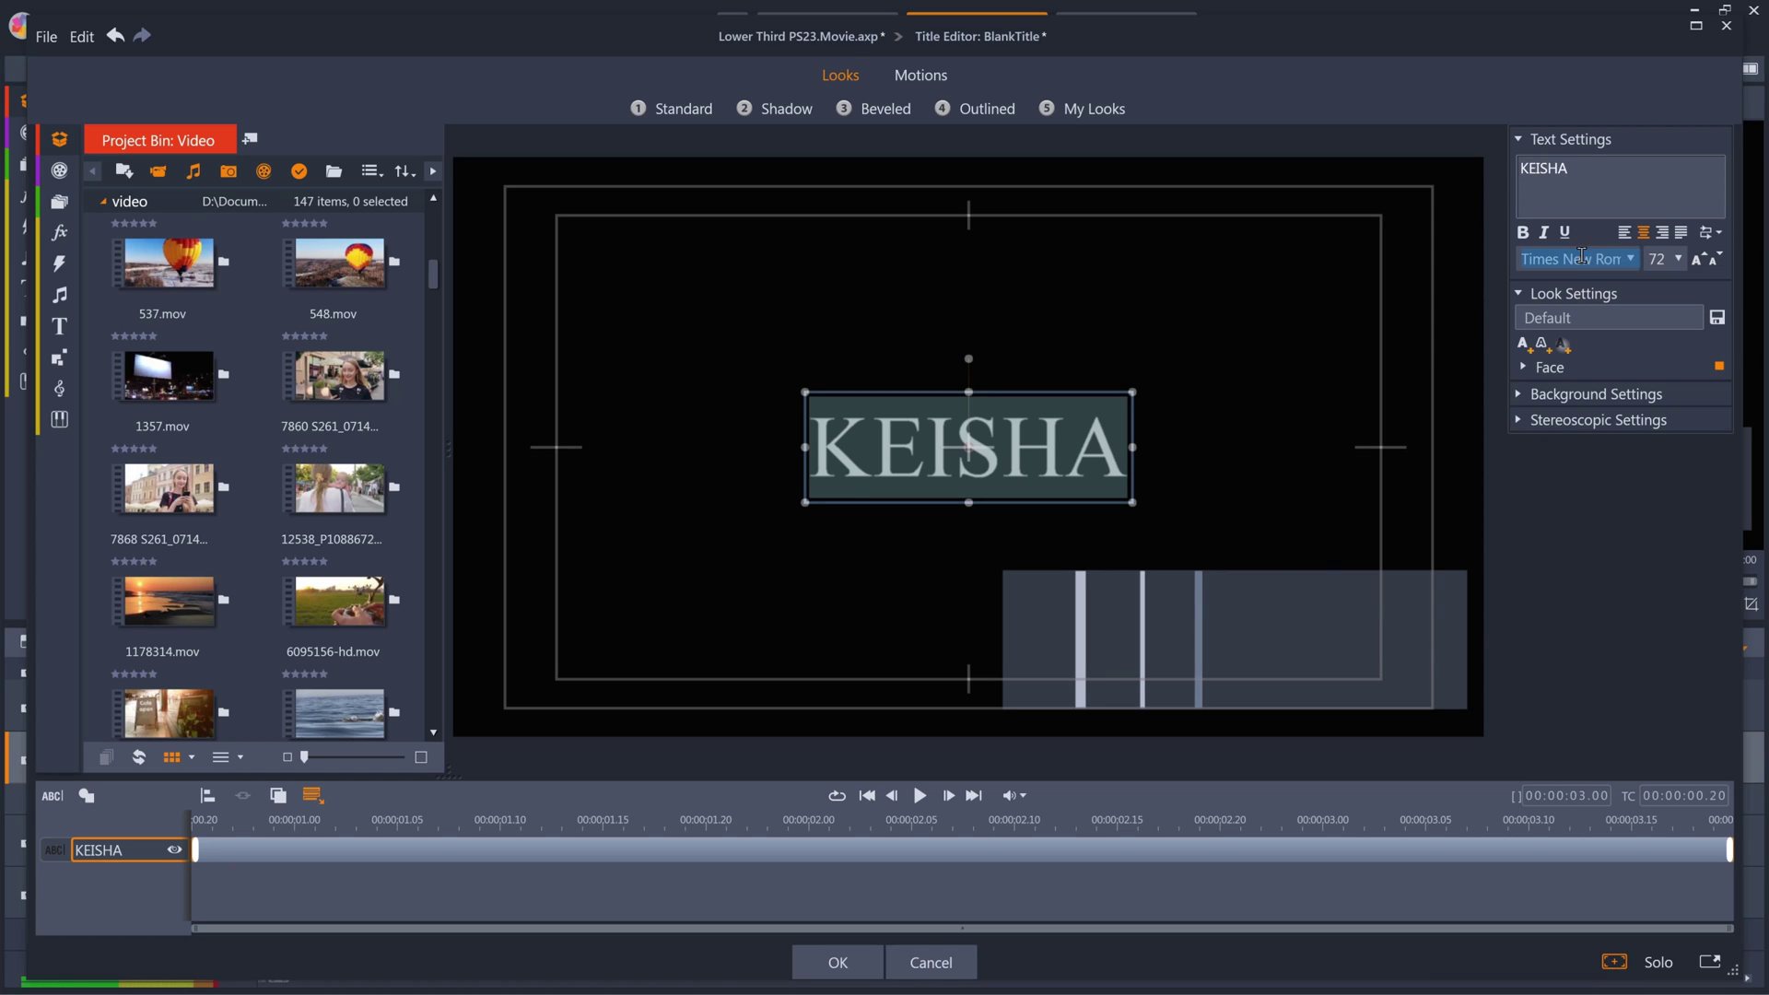
pyautogui.click(1630, 261)
pyautogui.write('Segoe MDL2 As')
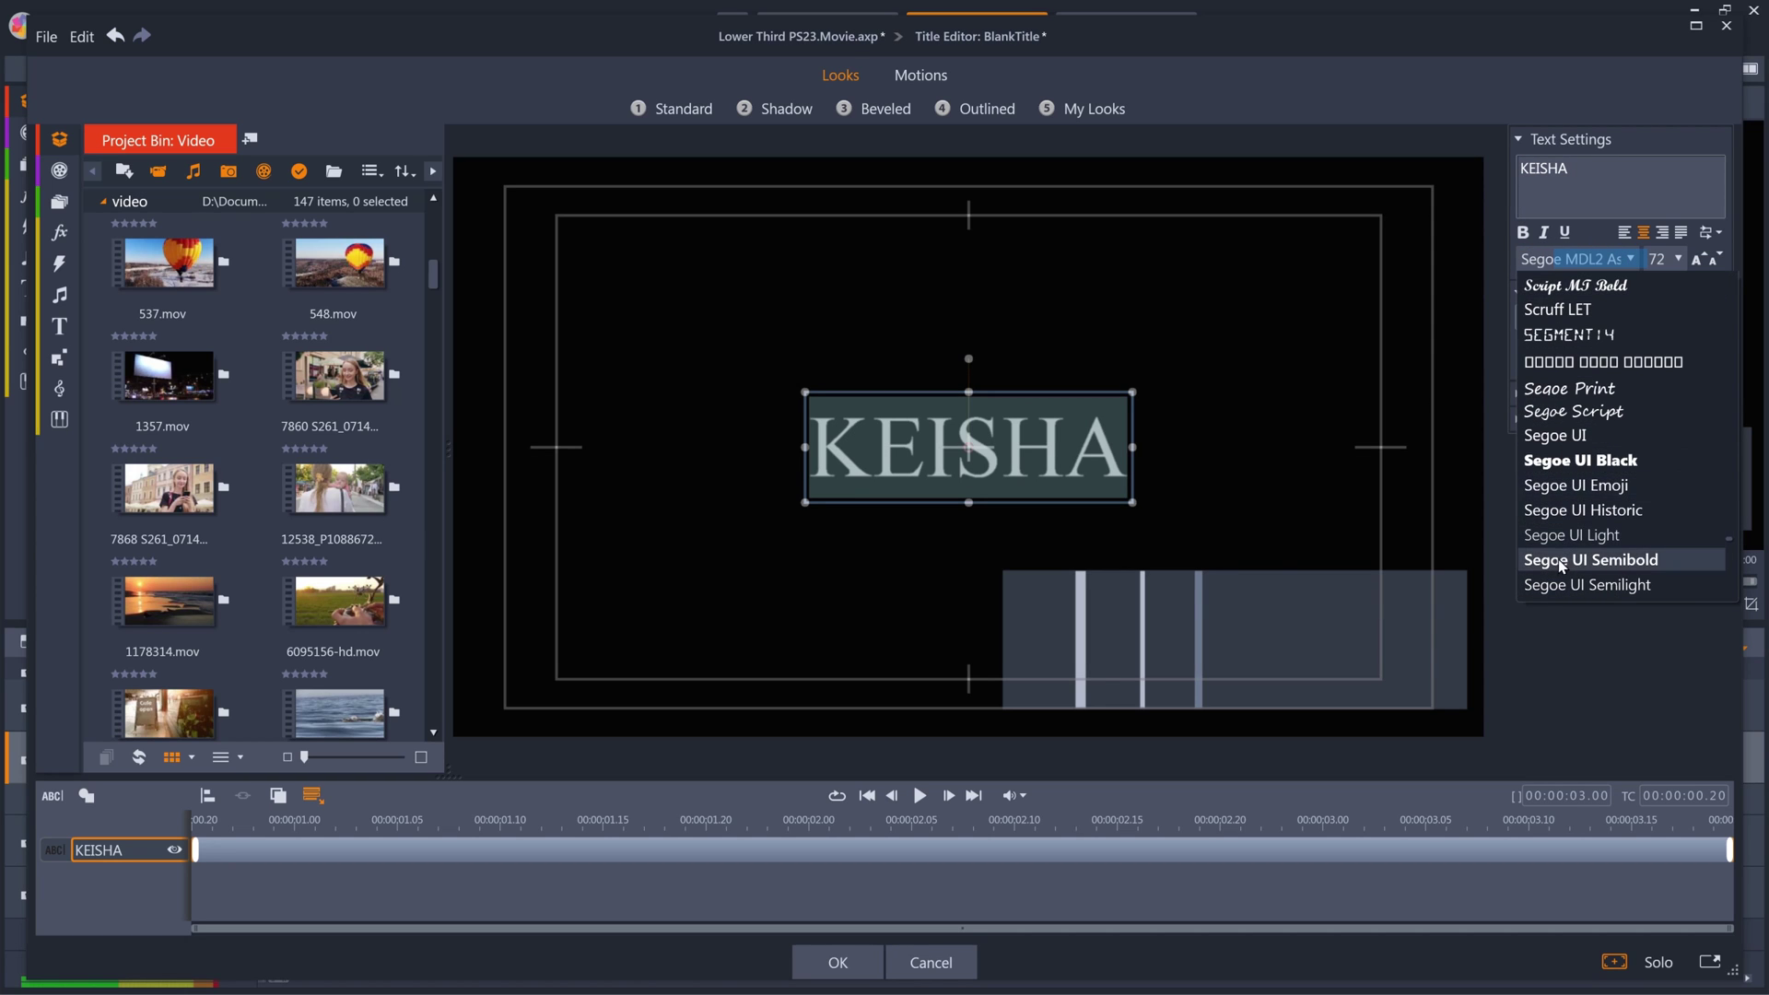
pyautogui.click(1560, 565)
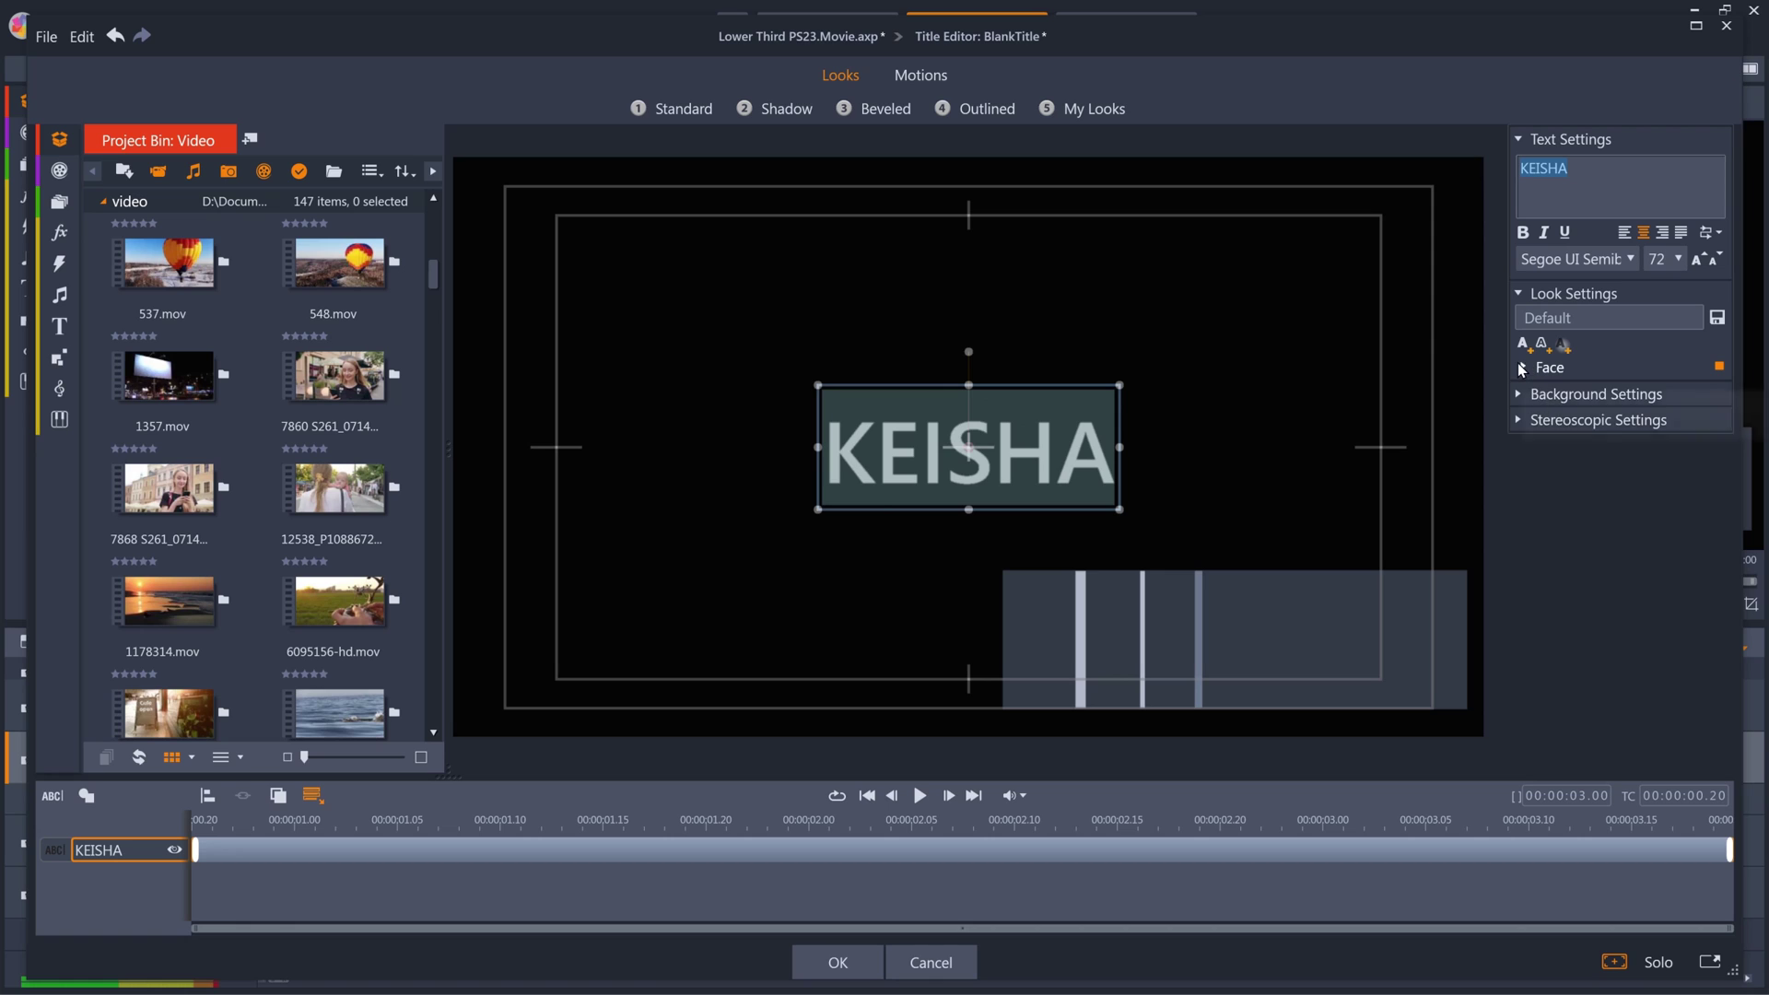
# Step: Fill the text light blue-grey (178/185/205) and move it to the lower right over the bars
pyautogui.click(1521, 368)
pyautogui.click(1625, 531)
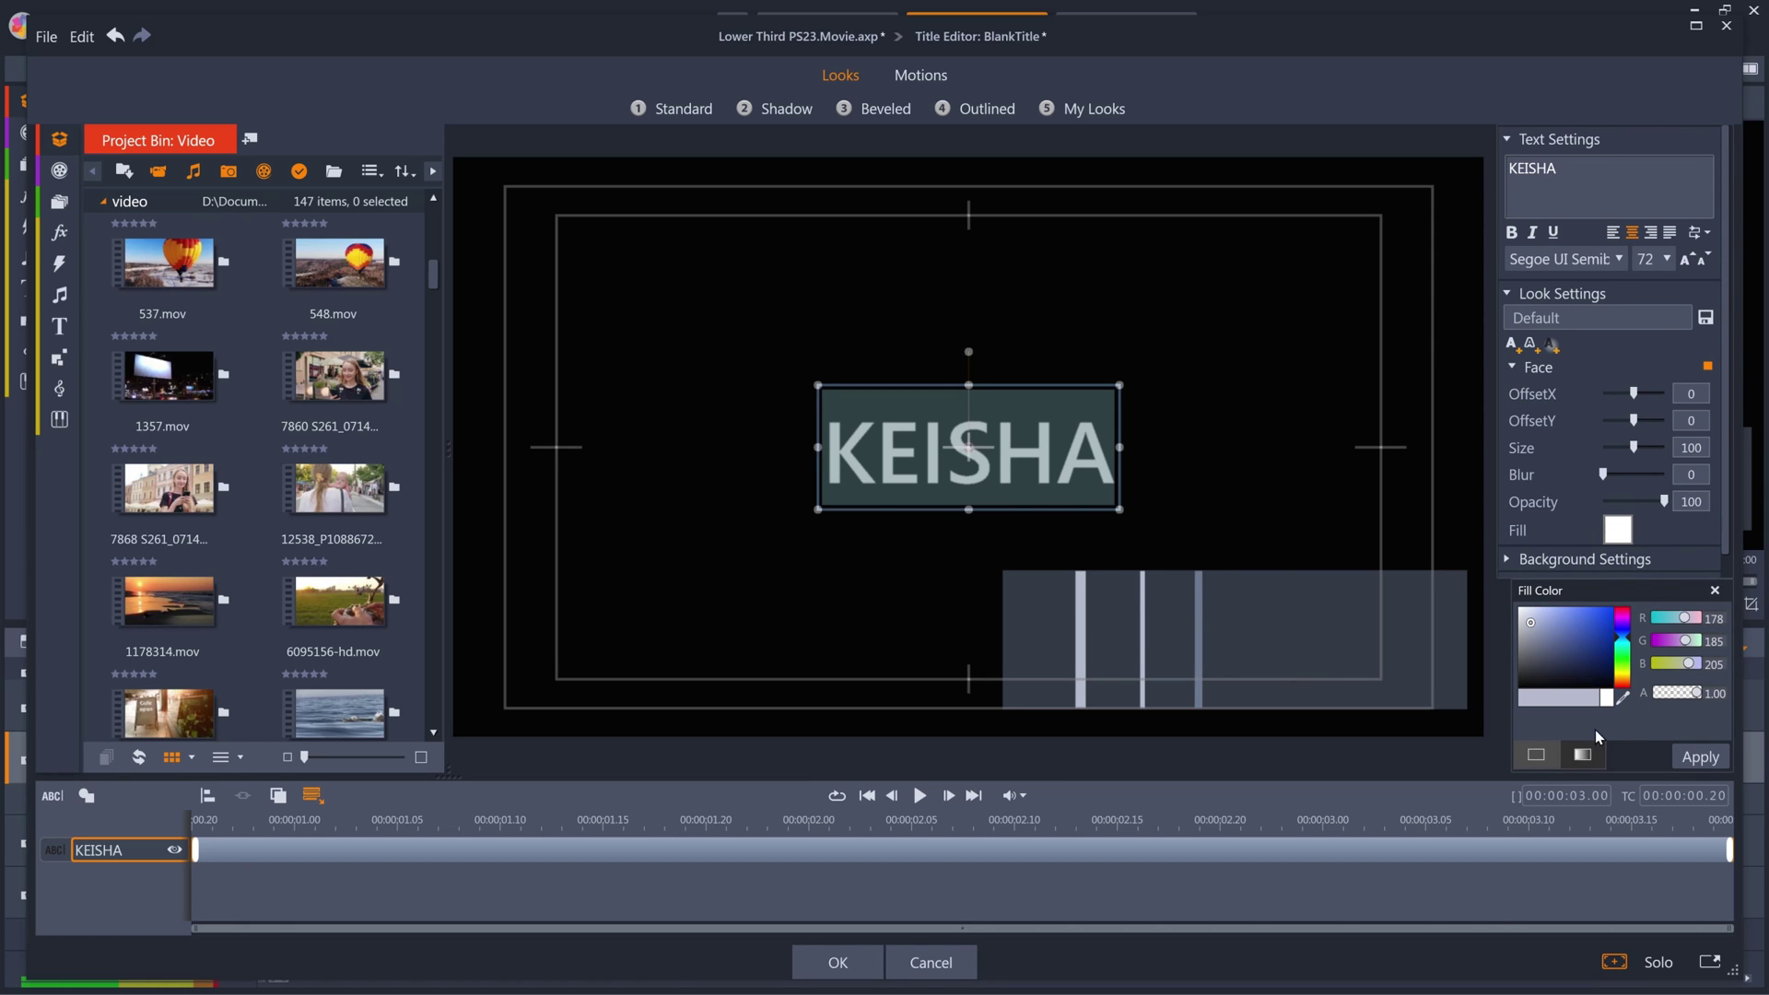
pyautogui.click(1679, 756)
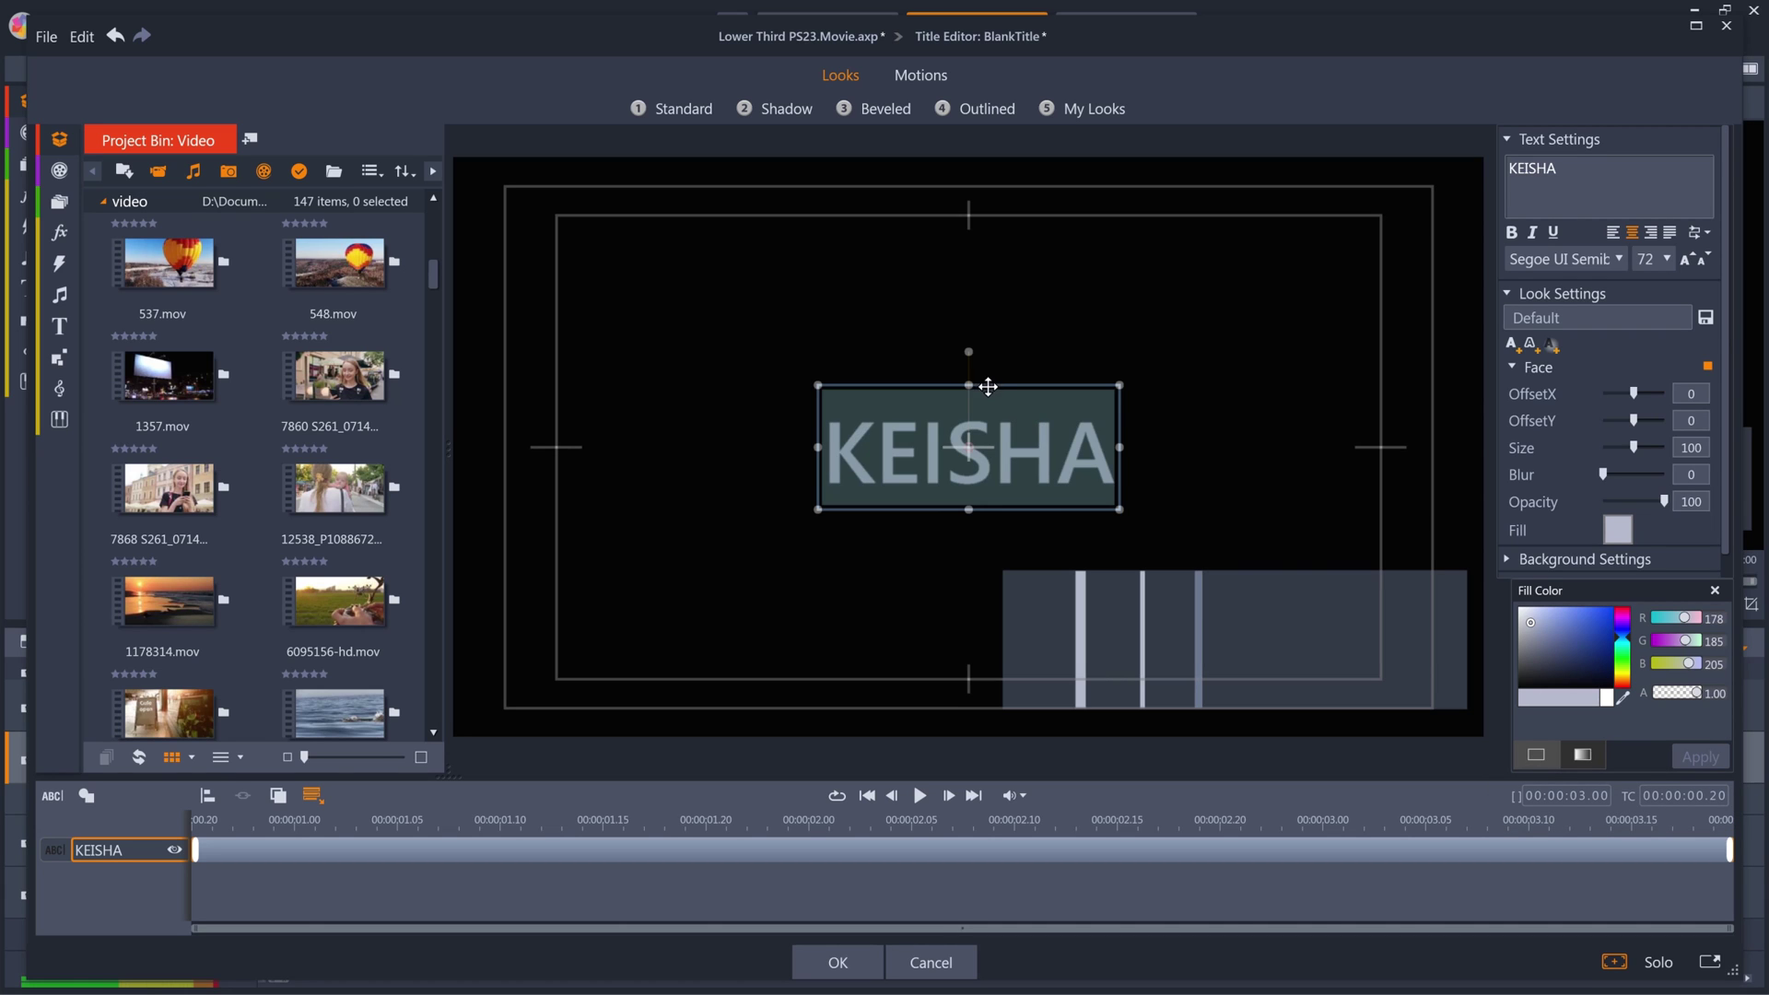
pyautogui.moveTo(987, 387); pyautogui.dragTo(1329, 550)
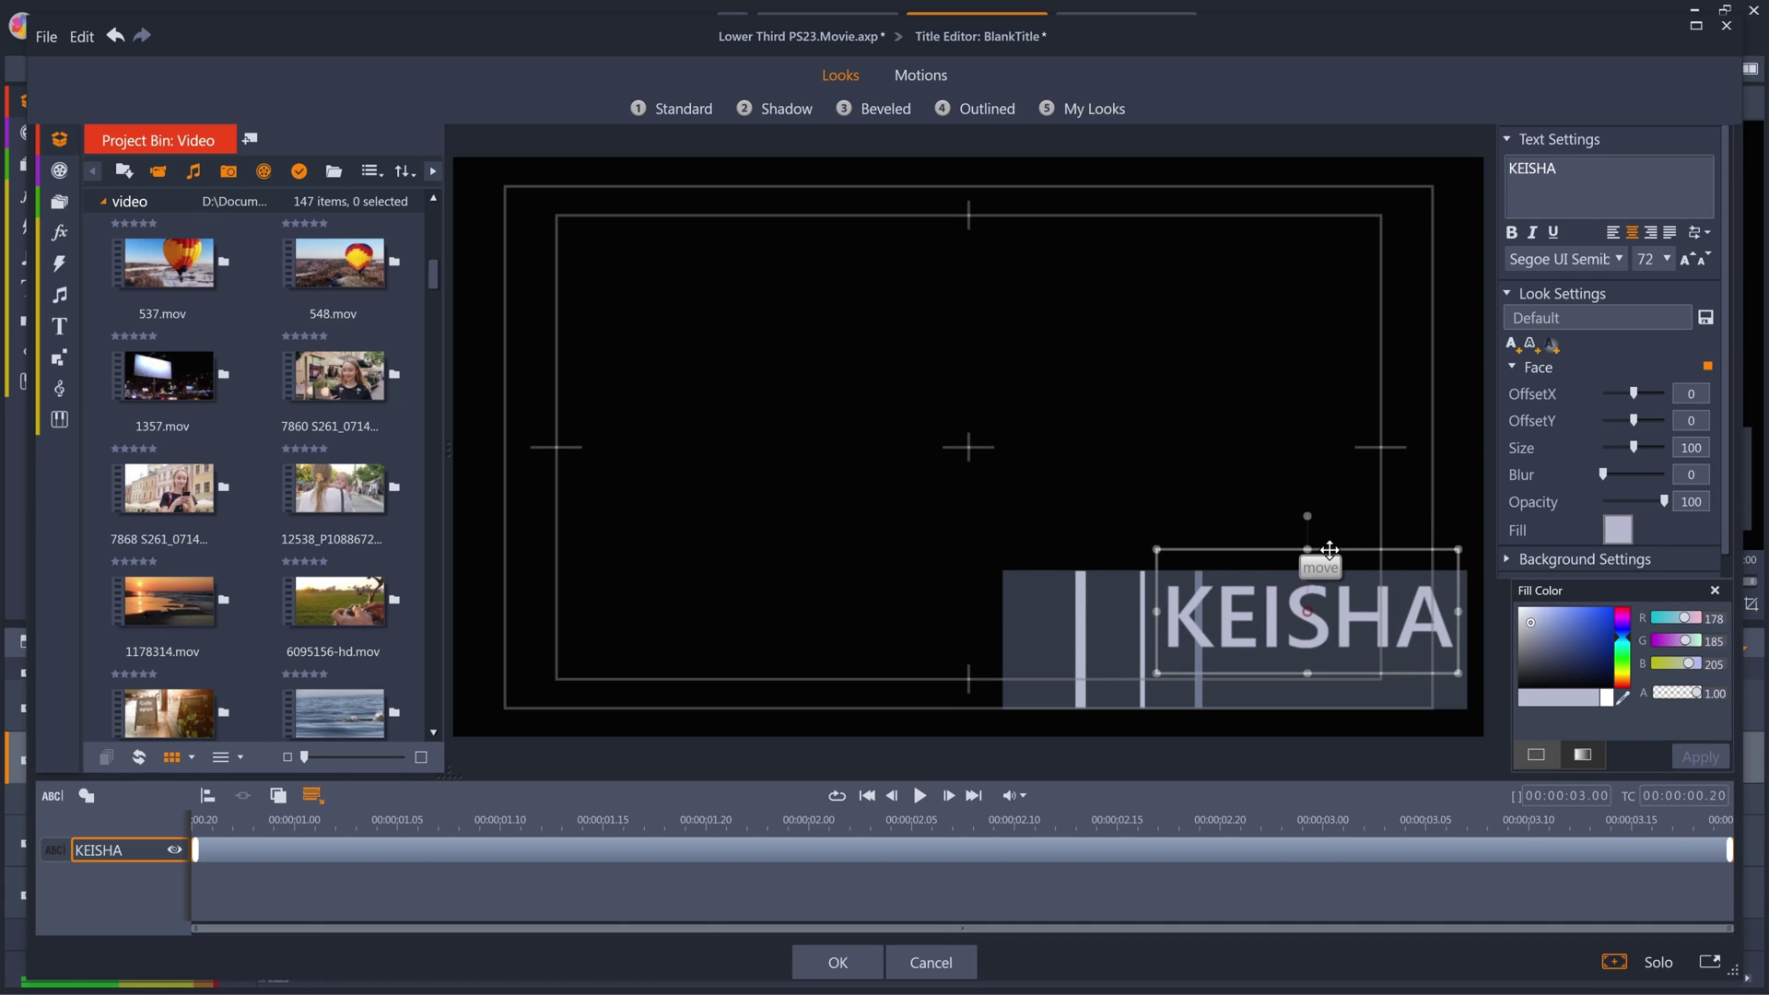
# Step: Close the Title Editor and lengthen the name clip to match the box clip
pyautogui.click(829, 961)
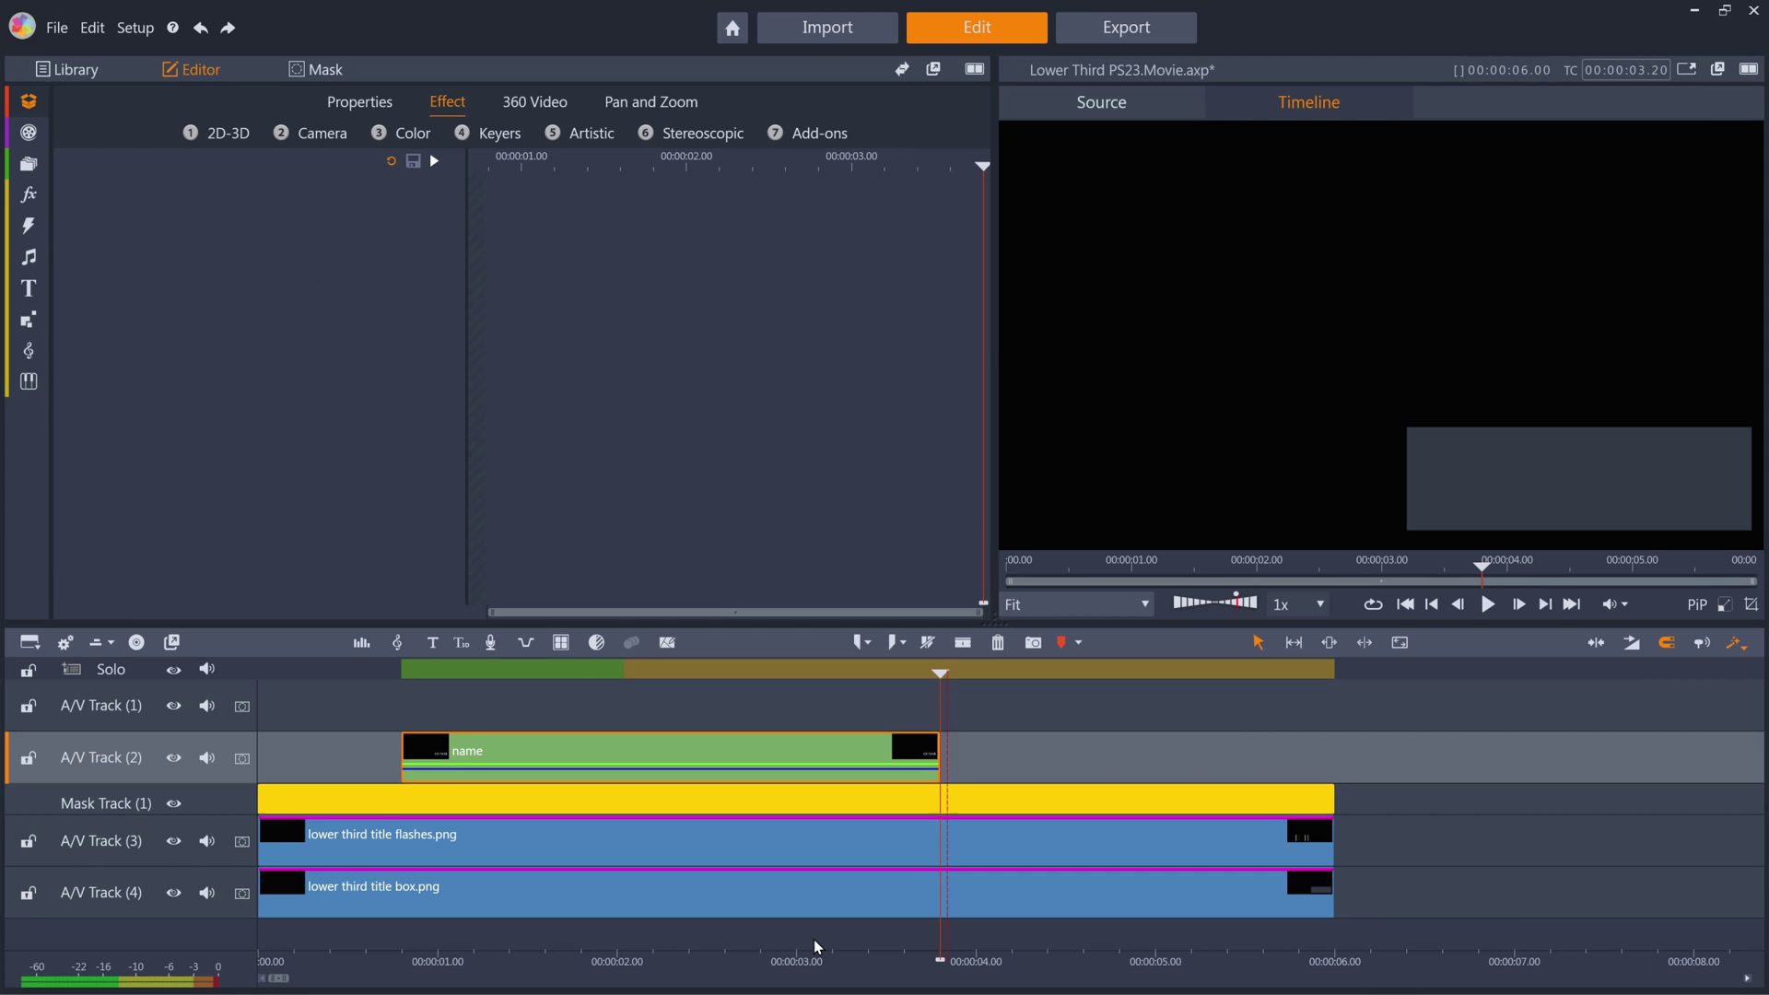
pyautogui.moveTo(937, 763); pyautogui.dragTo(1333, 762)
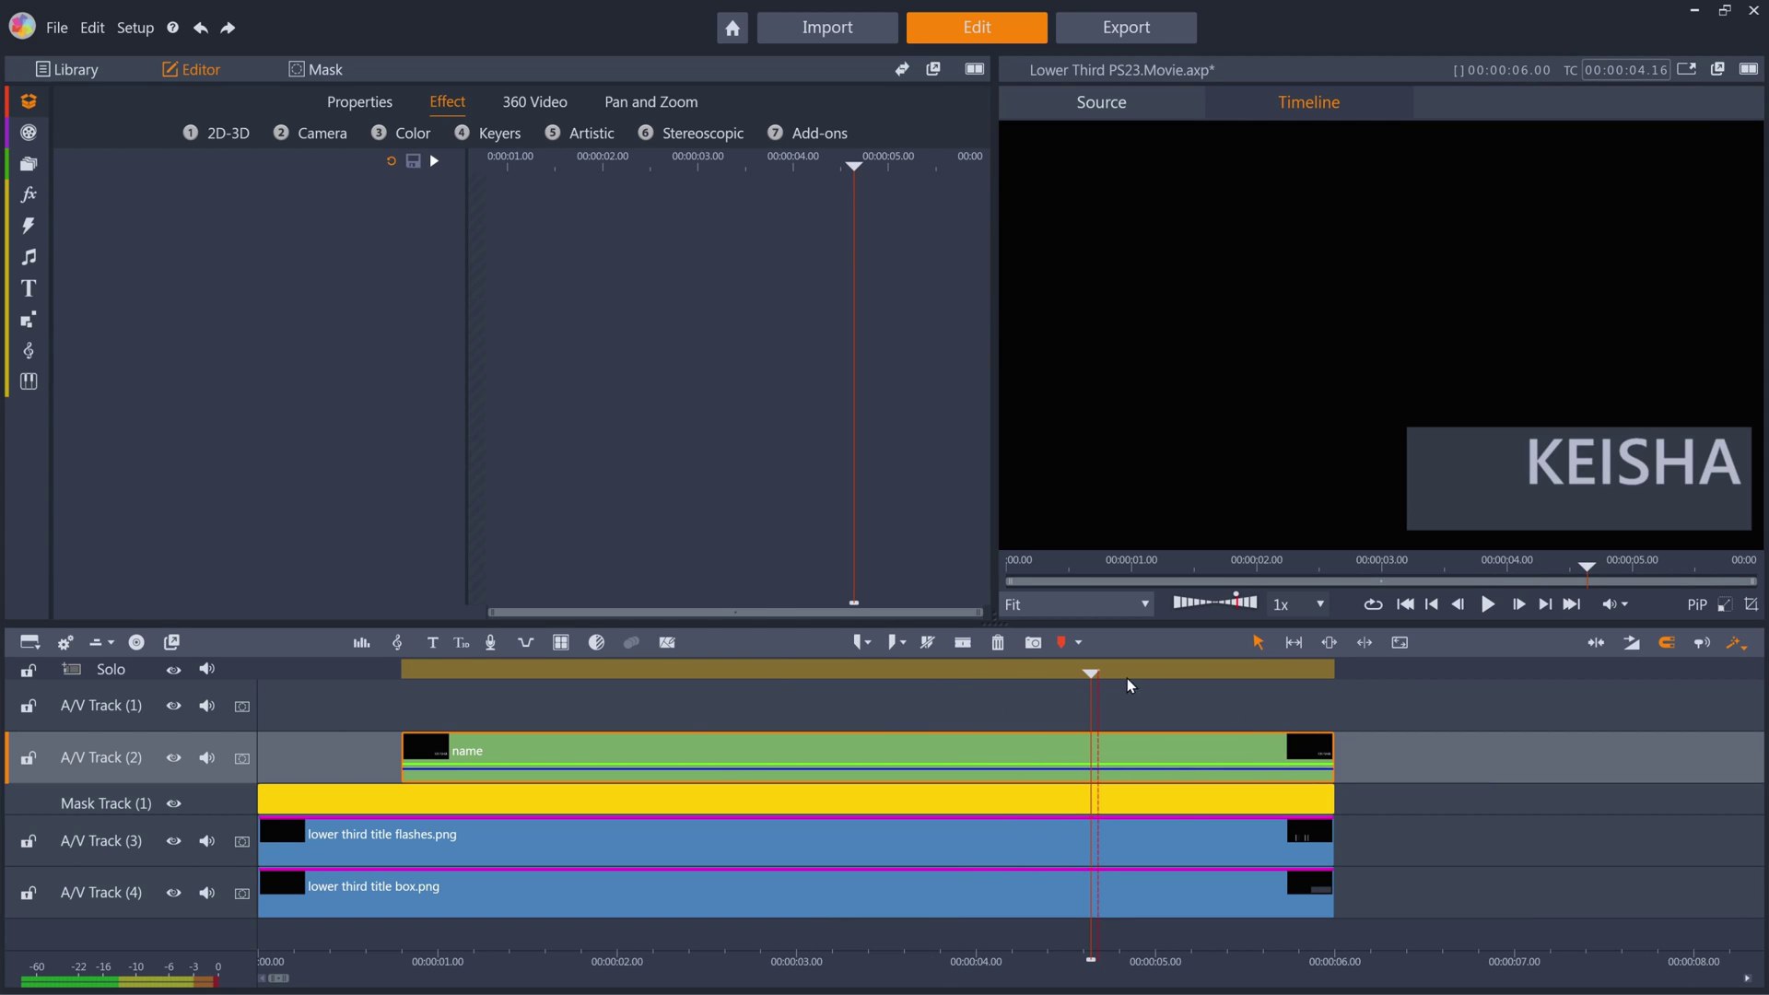
pyautogui.moveTo(1094, 675); pyautogui.dragTo(402, 679)
# Step: Keyframe the name's horizontal position from 57.4 at the start to 0 near one second
pyautogui.click(368, 102)
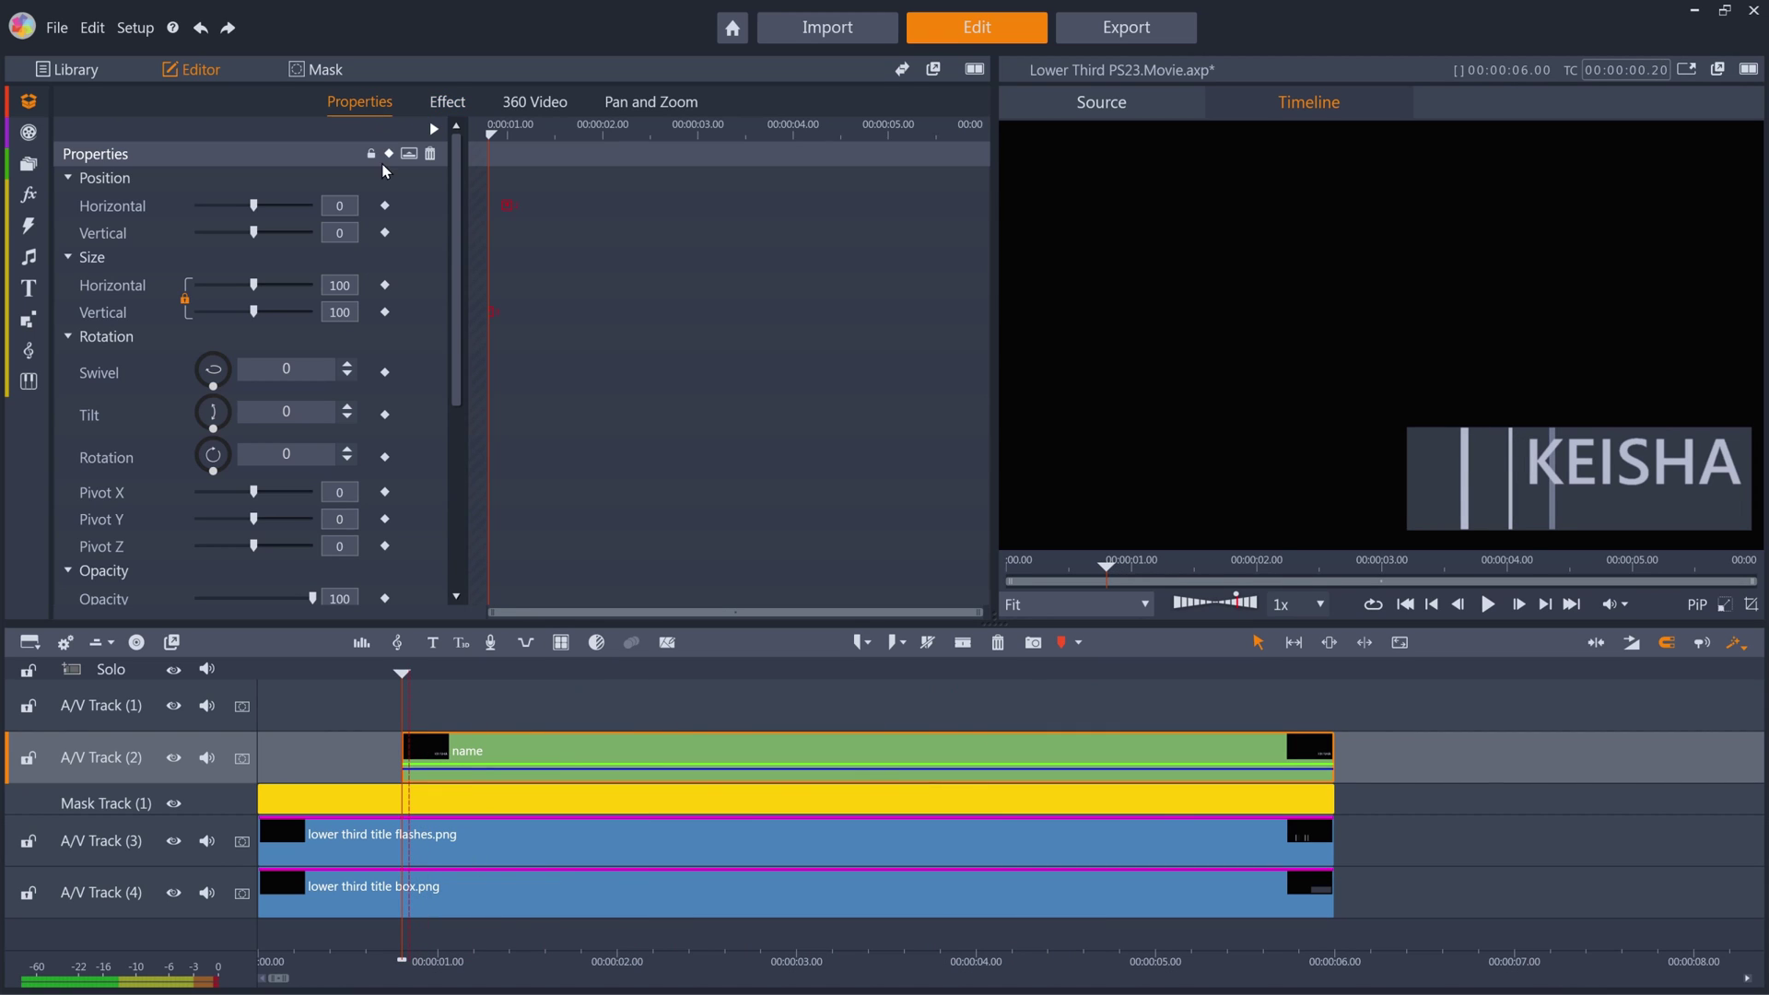
pyautogui.moveTo(252, 205); pyautogui.dragTo(302, 208)
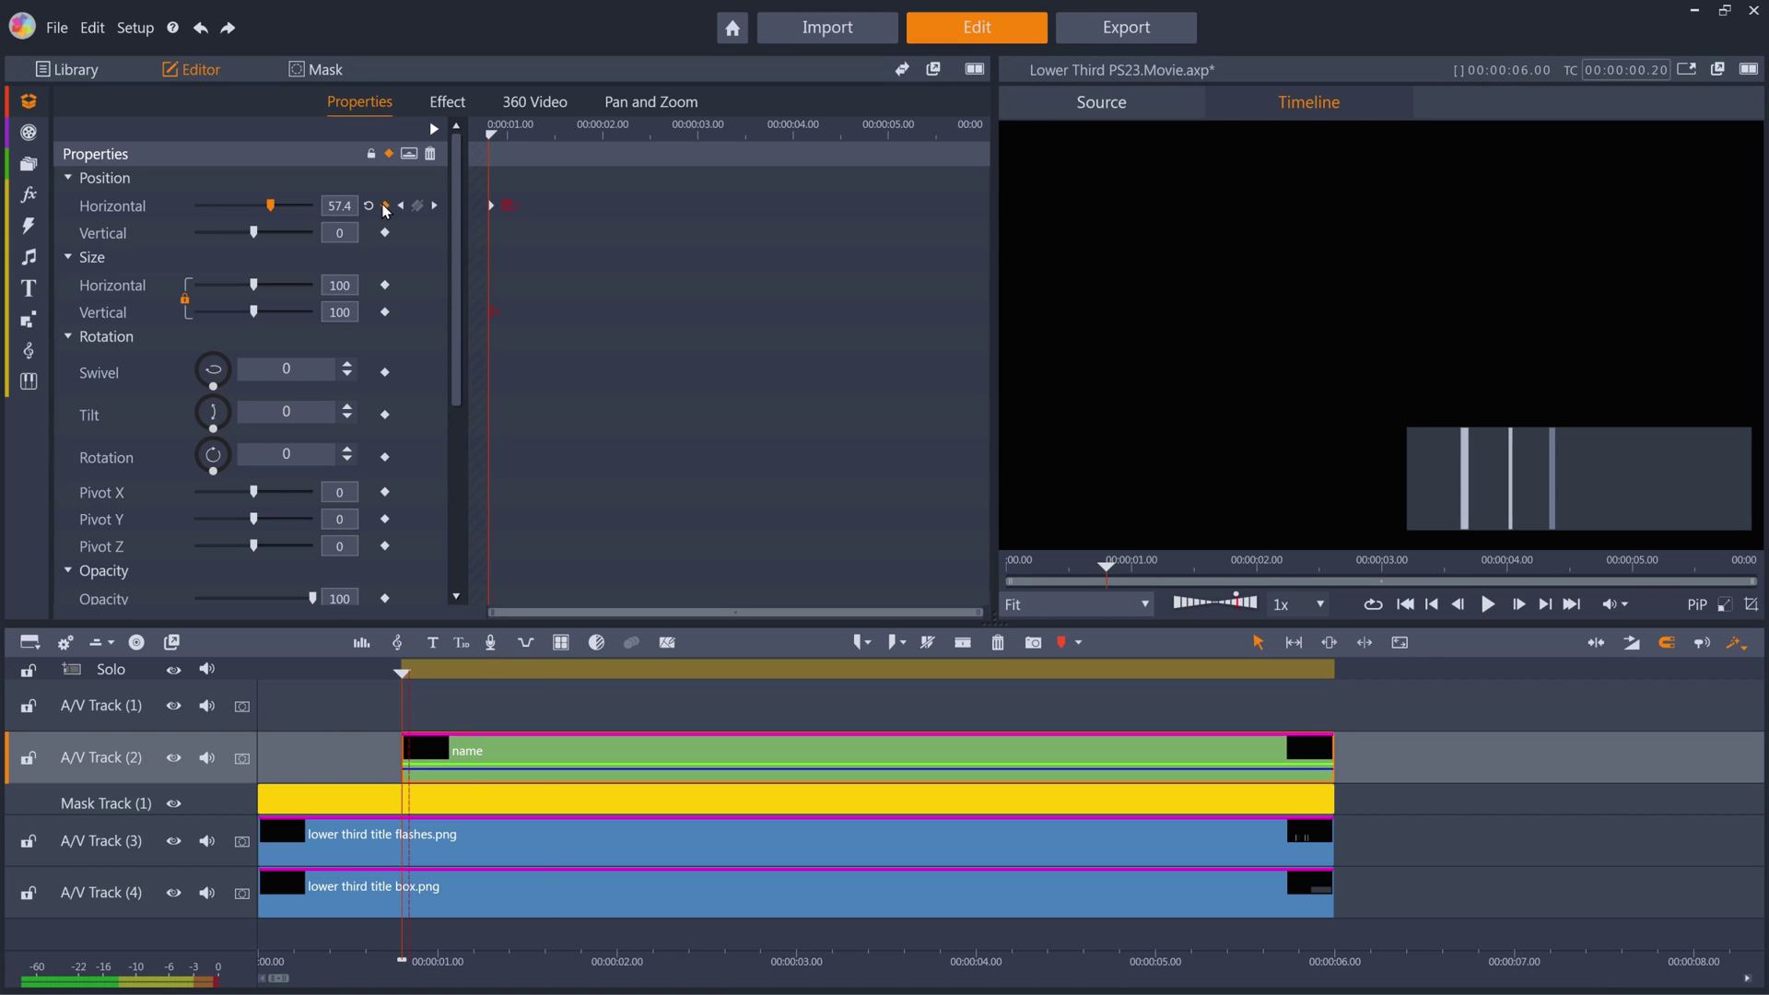
pyautogui.press('space')
pyautogui.click(346, 207)
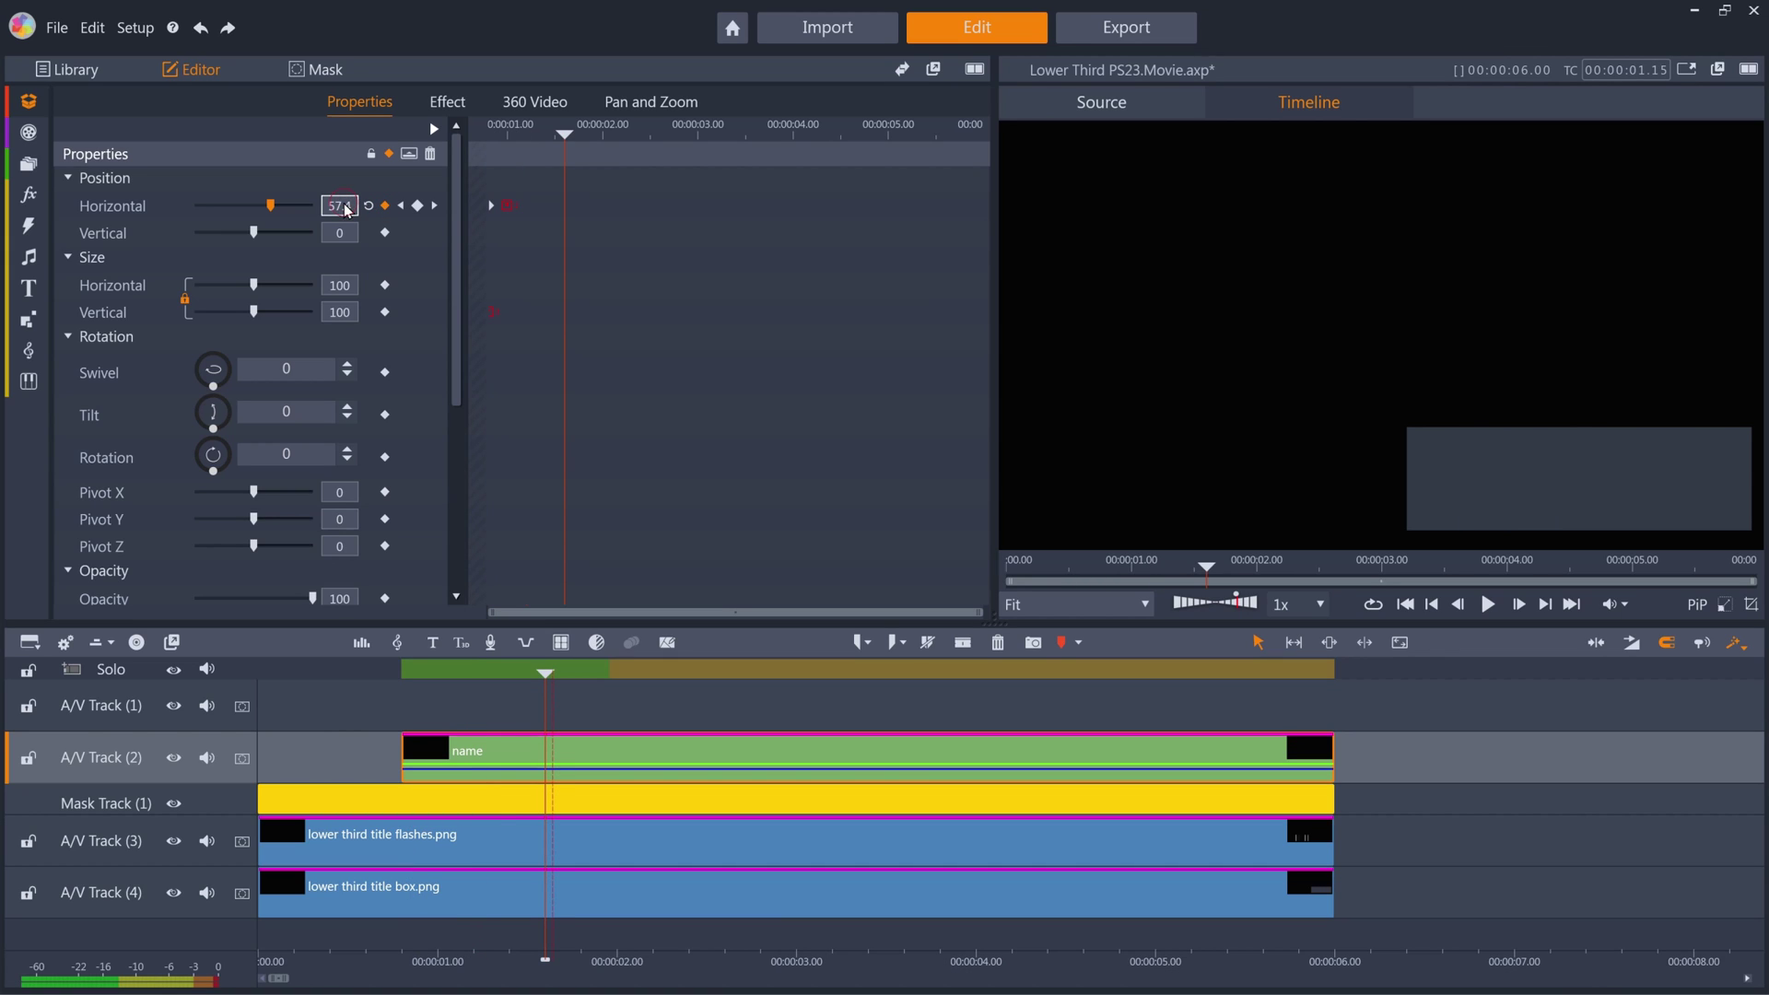
pyautogui.write('0')
pyautogui.press('Return')
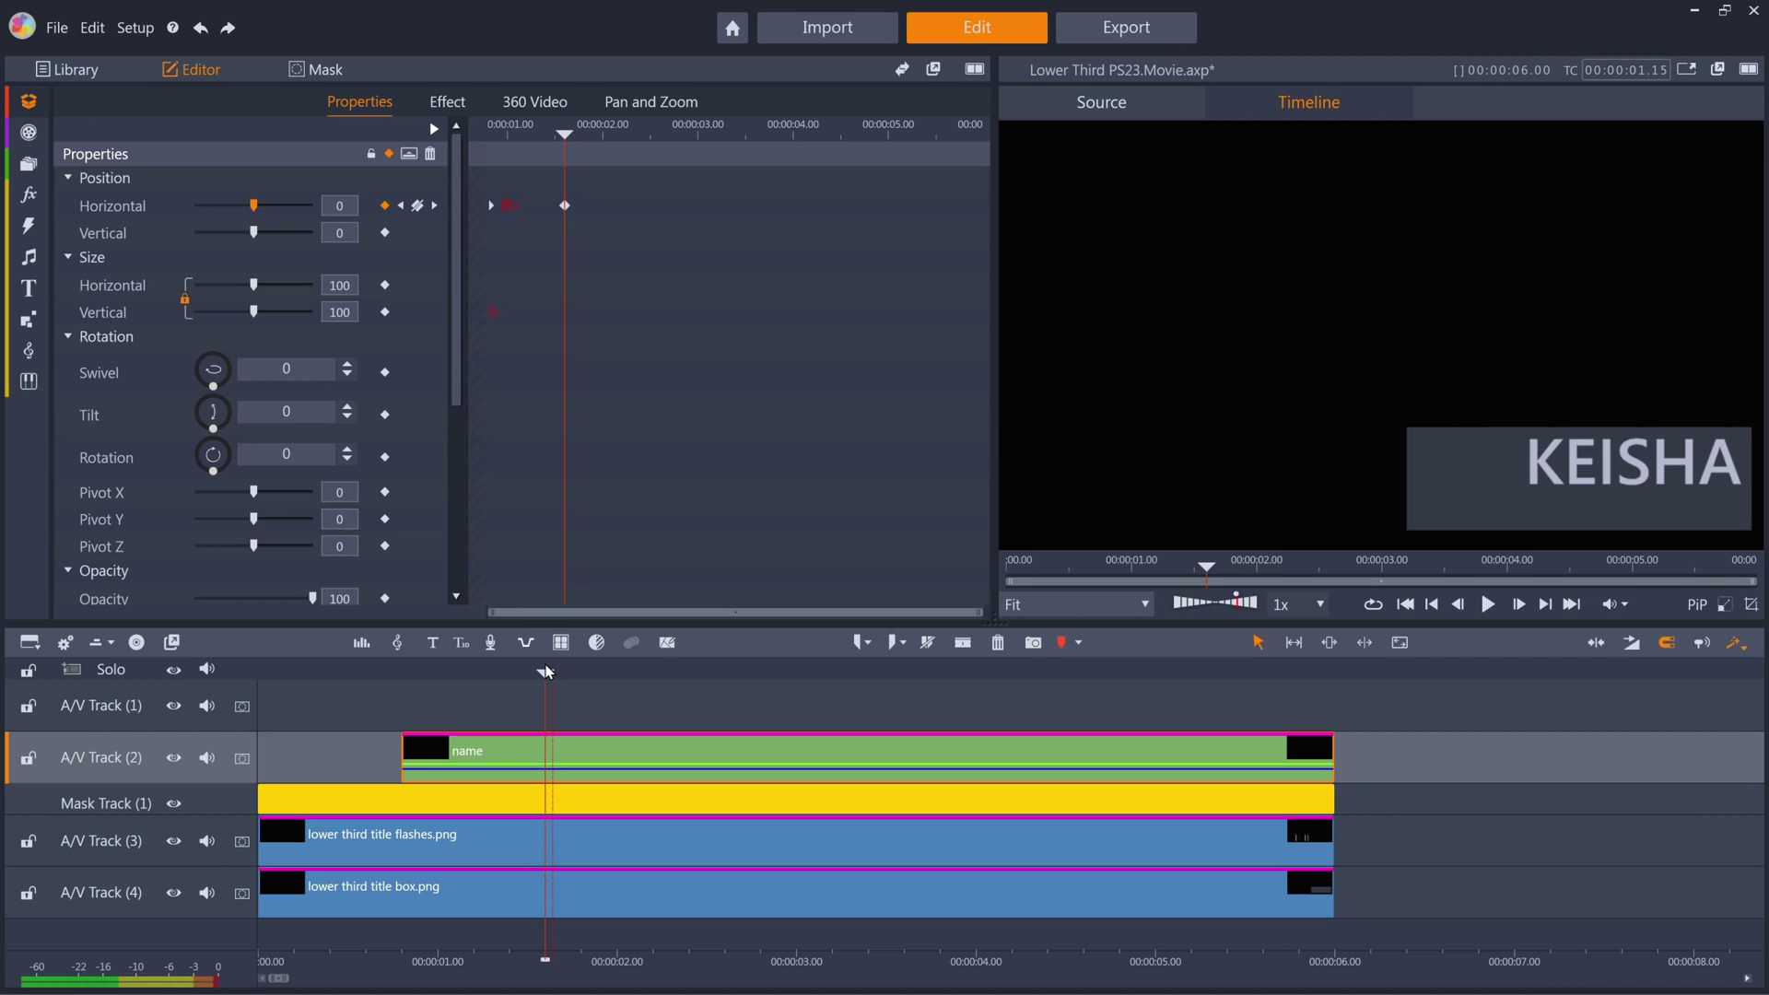
pyautogui.moveTo(545, 679); pyautogui.dragTo(402, 678)
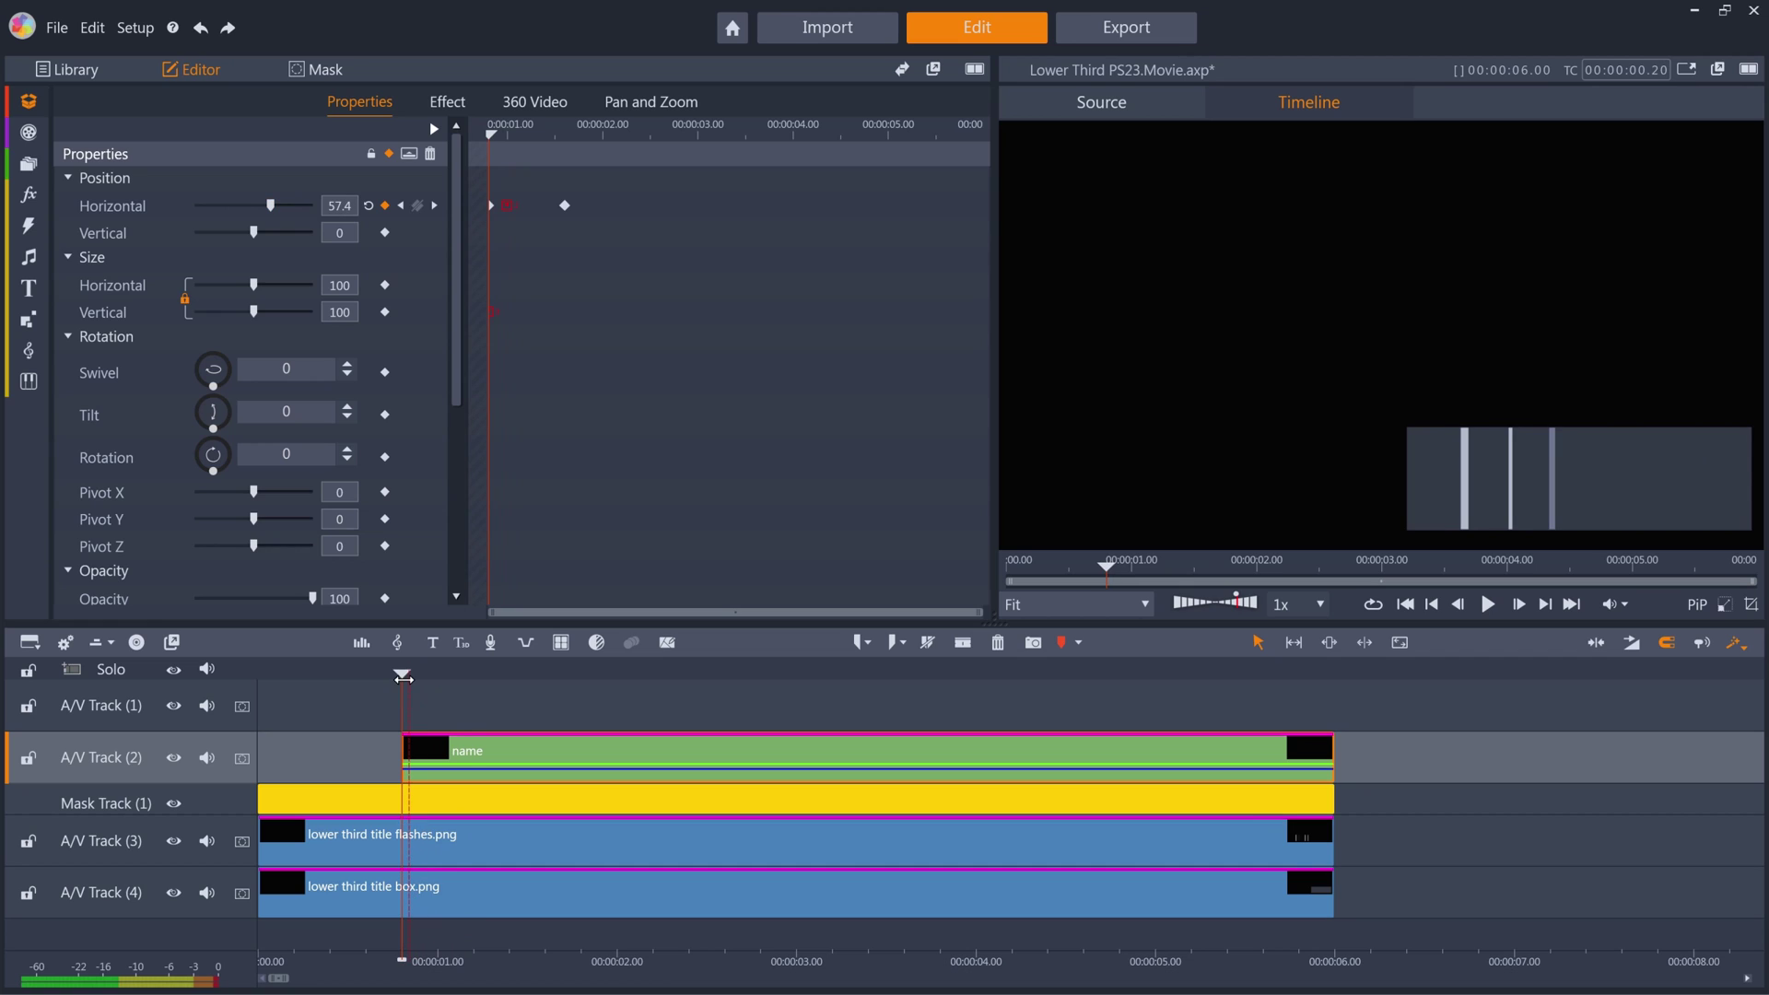
# Step: Shift the name clip slightly earlier on the track and check the slide-in
pyautogui.moveTo(428, 749); pyautogui.dragTo(392, 742)
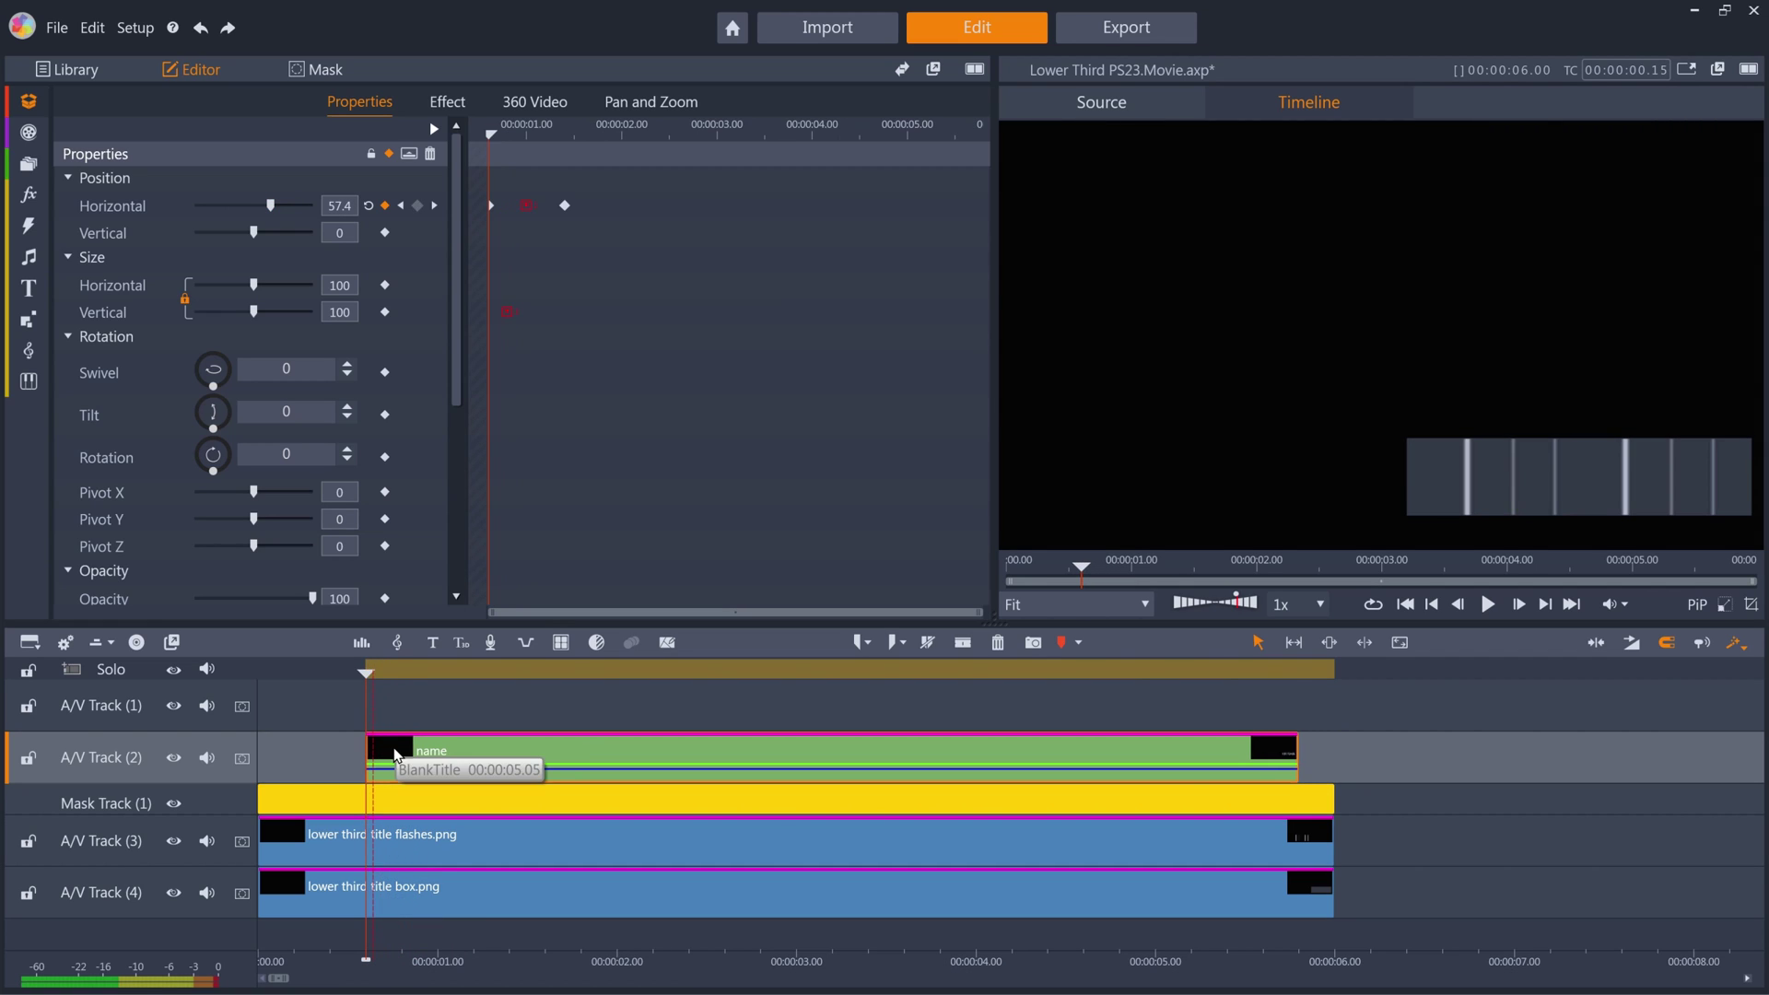
pyautogui.moveTo(344, 676); pyautogui.dragTo(362, 643)
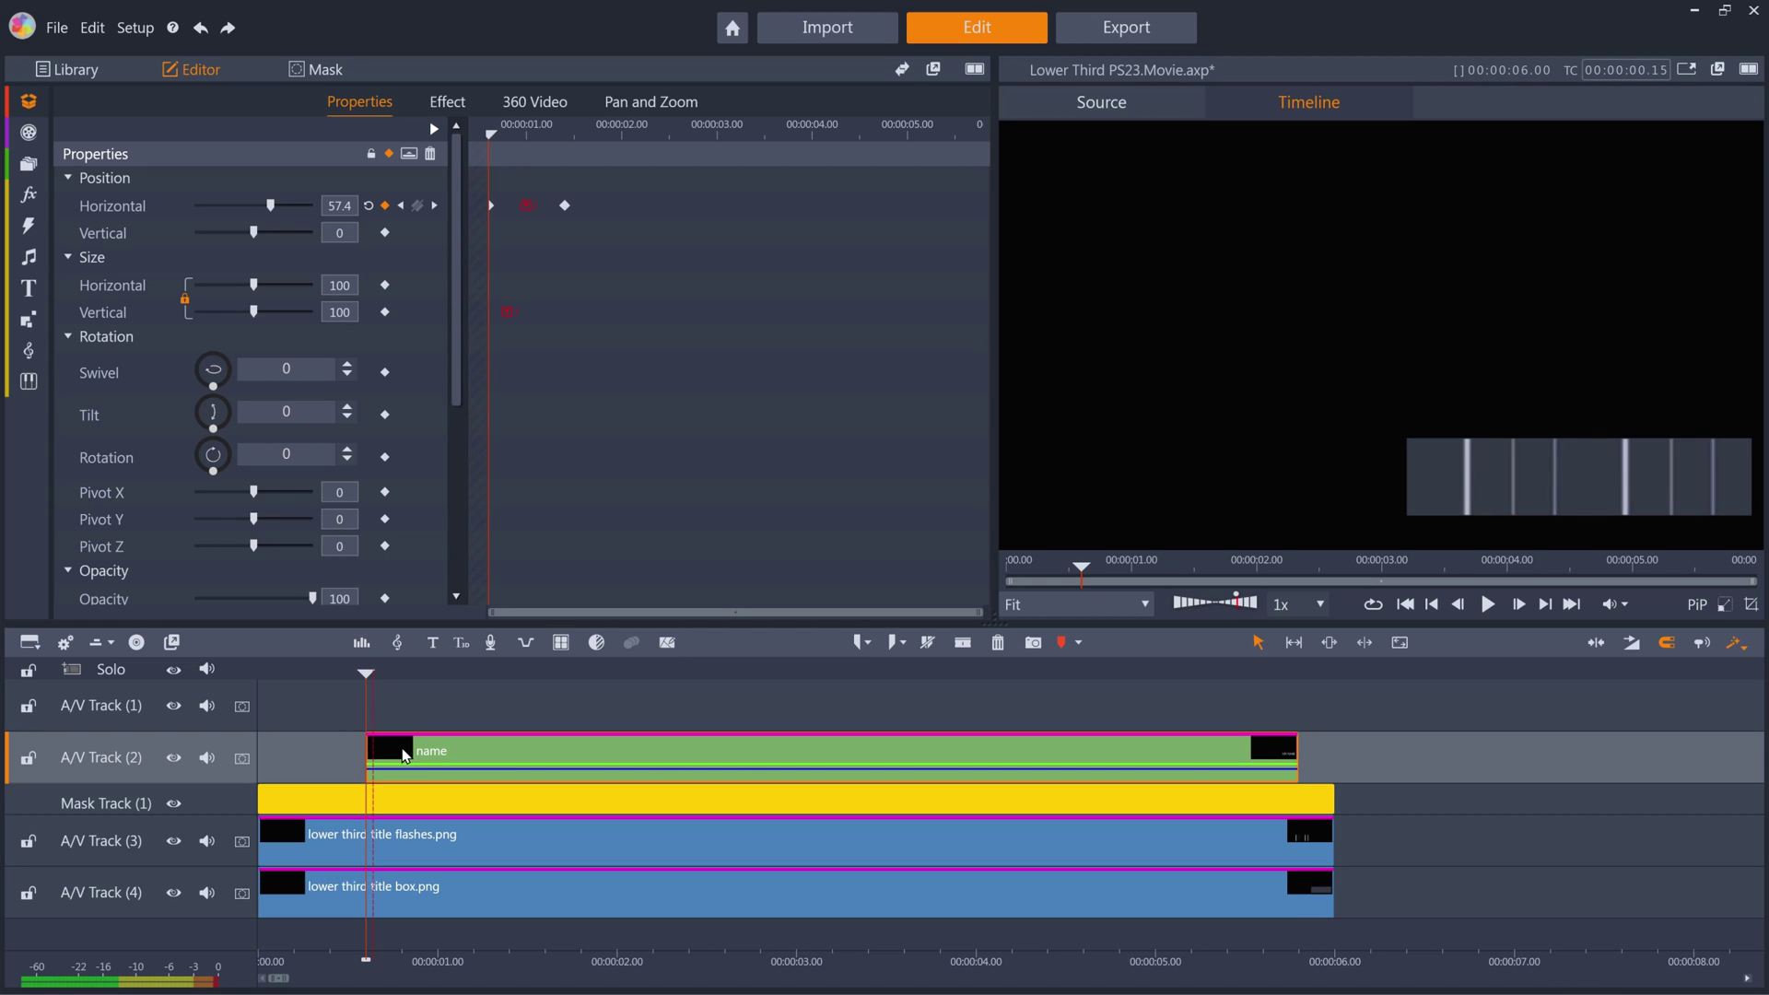
pyautogui.moveTo(399, 742); pyautogui.dragTo(364, 748)
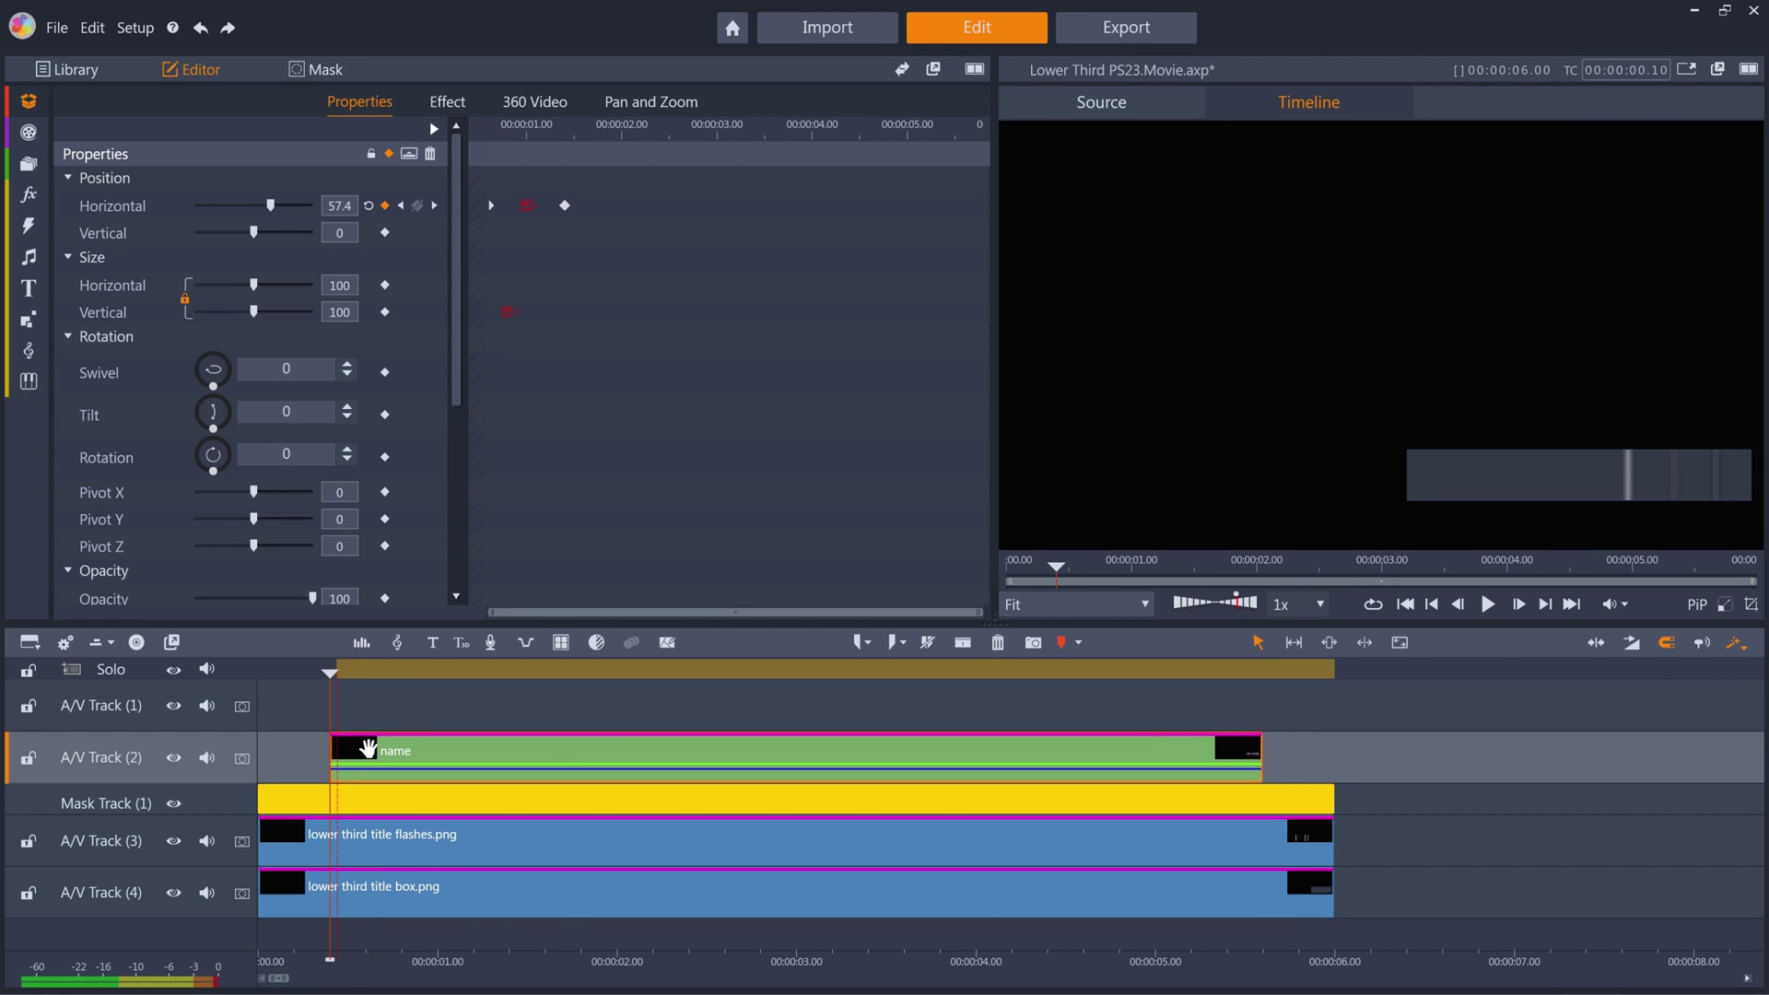
pyautogui.moveTo(288, 676); pyautogui.dragTo(451, 674)
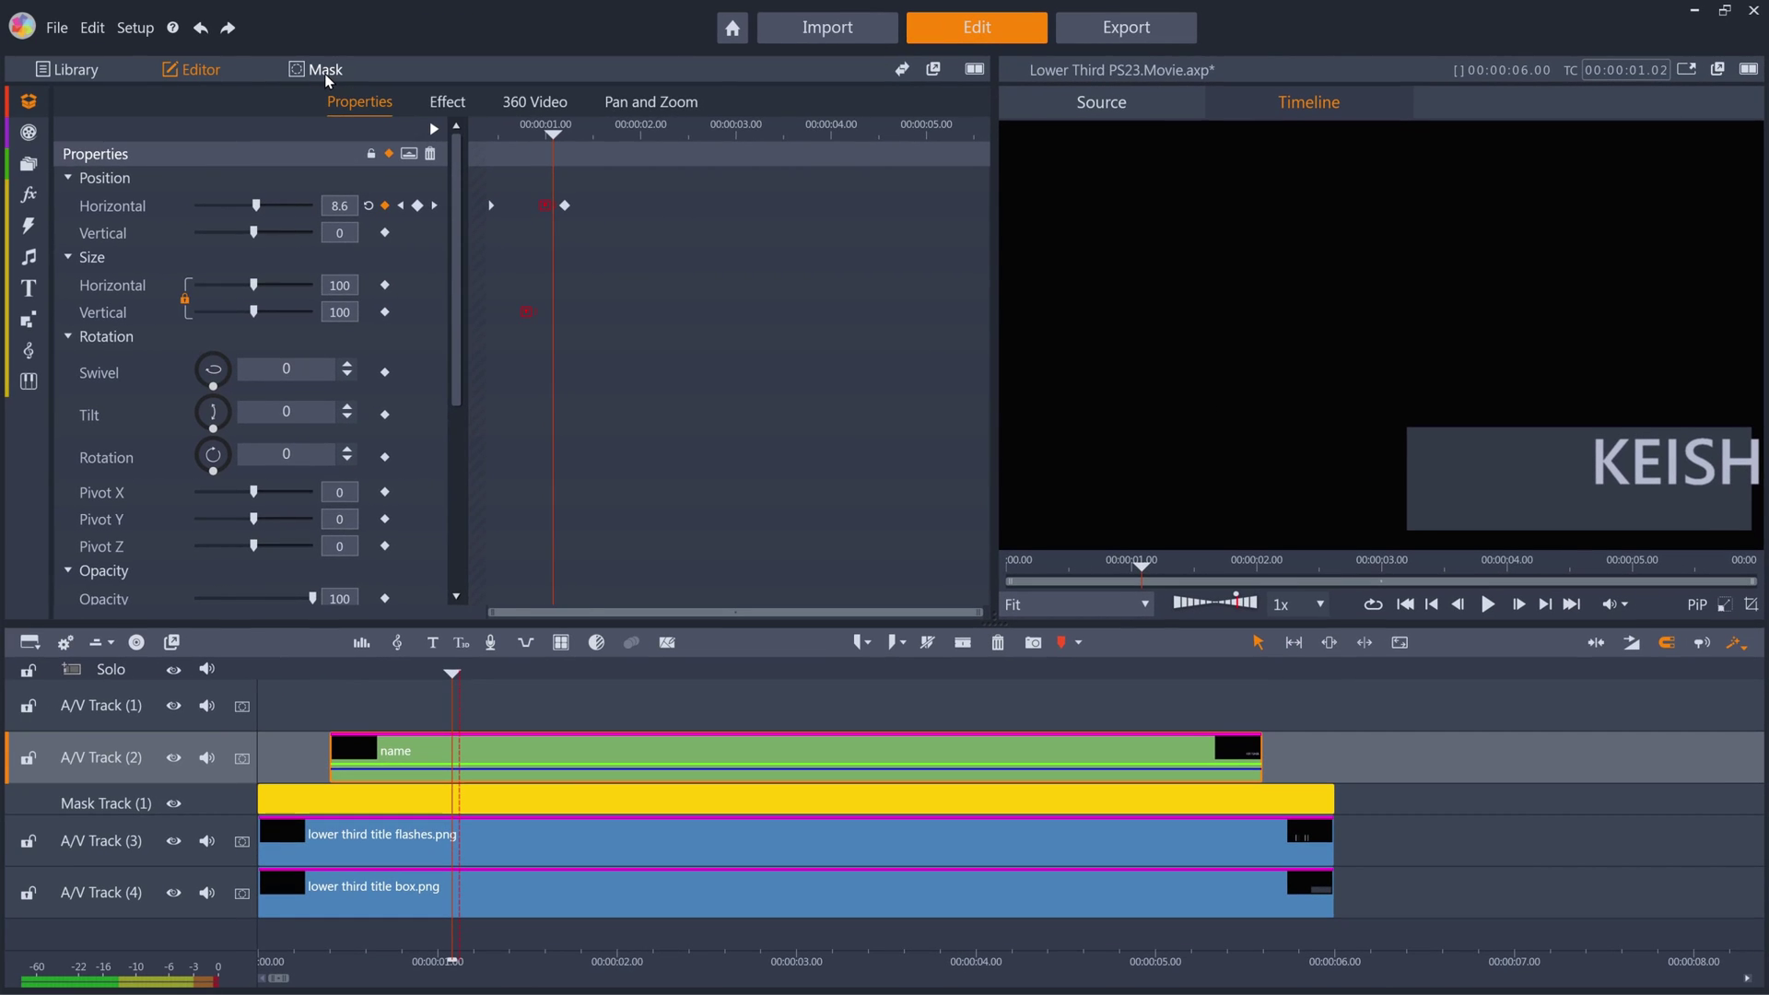
# Step: Create a rectangular shape mask on the name clip covering the lower-third box
pyautogui.click(324, 72)
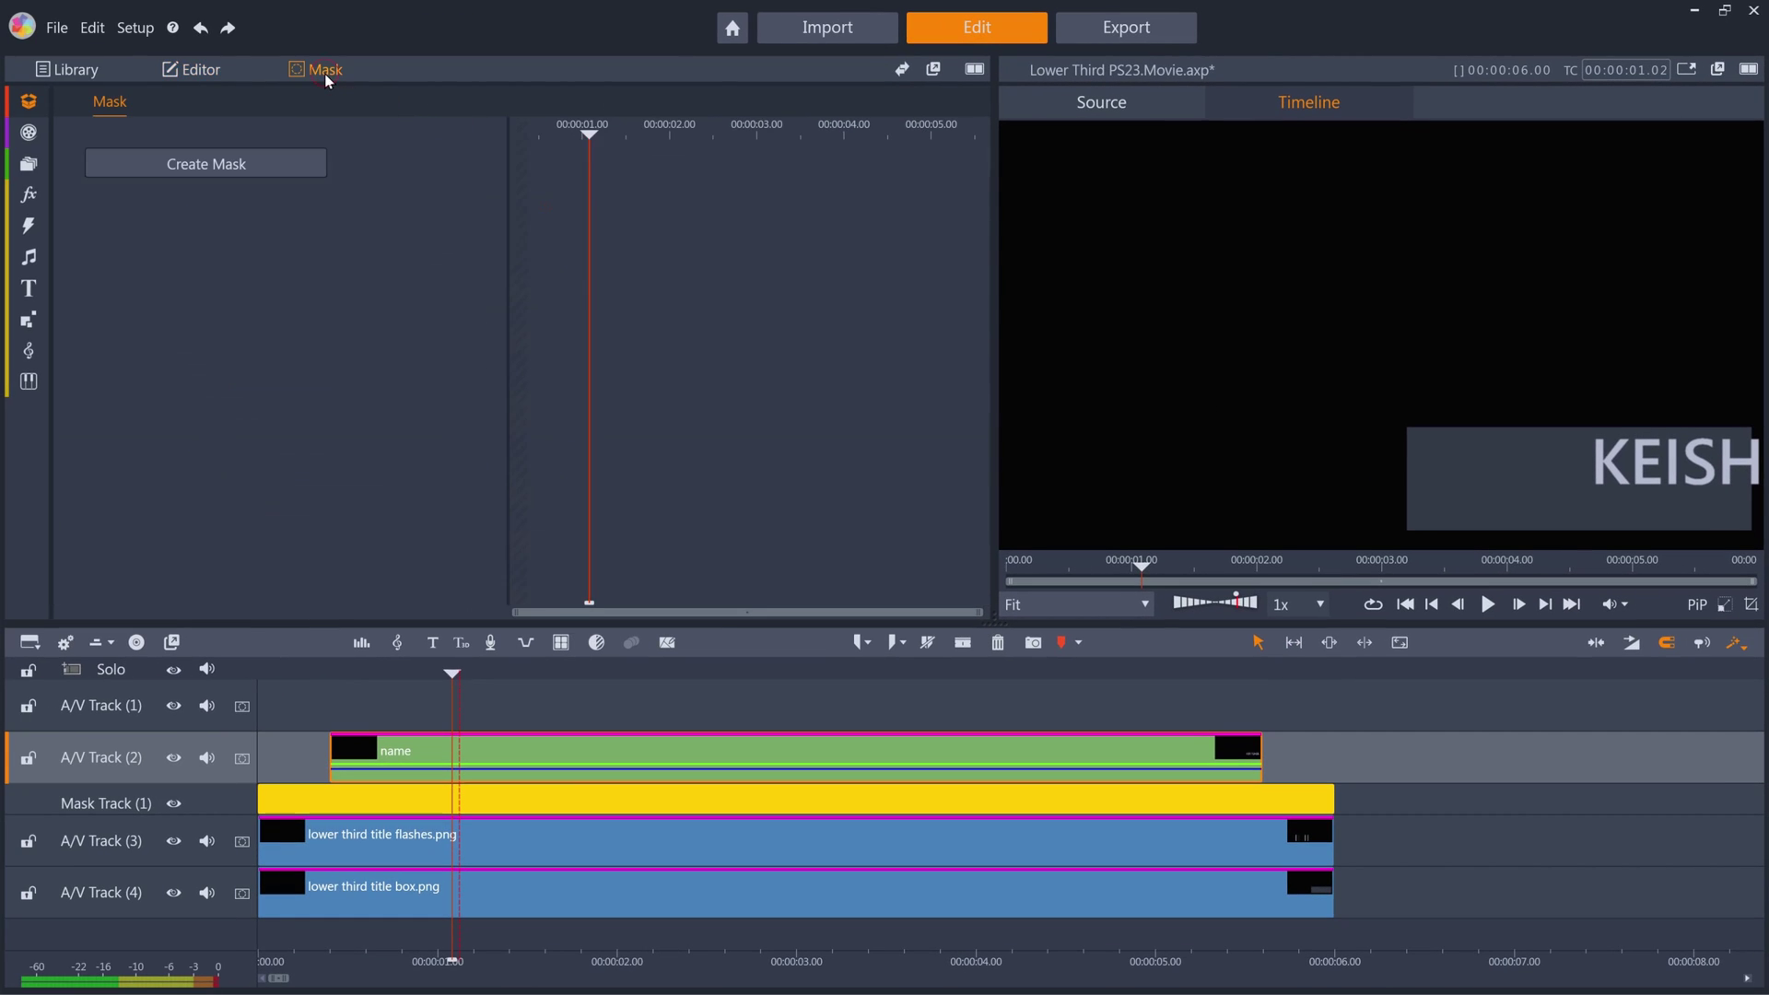
pyautogui.click(279, 162)
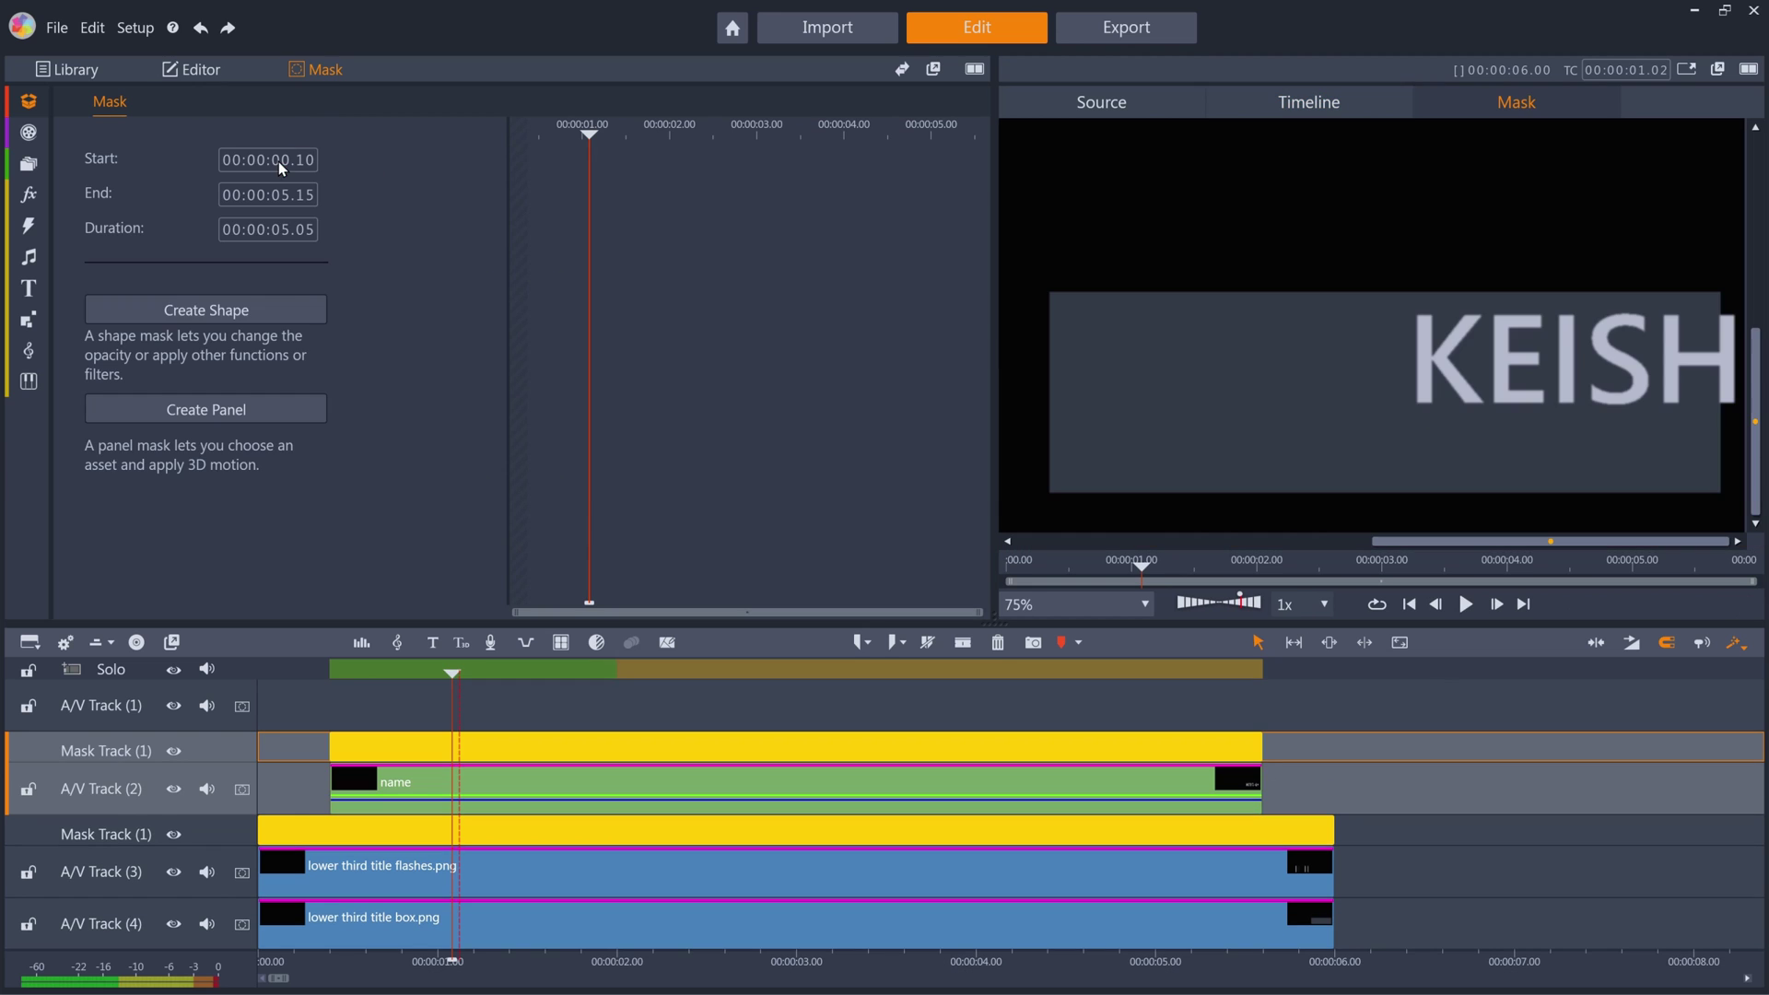
pyautogui.click(294, 322)
pyautogui.click(1021, 207)
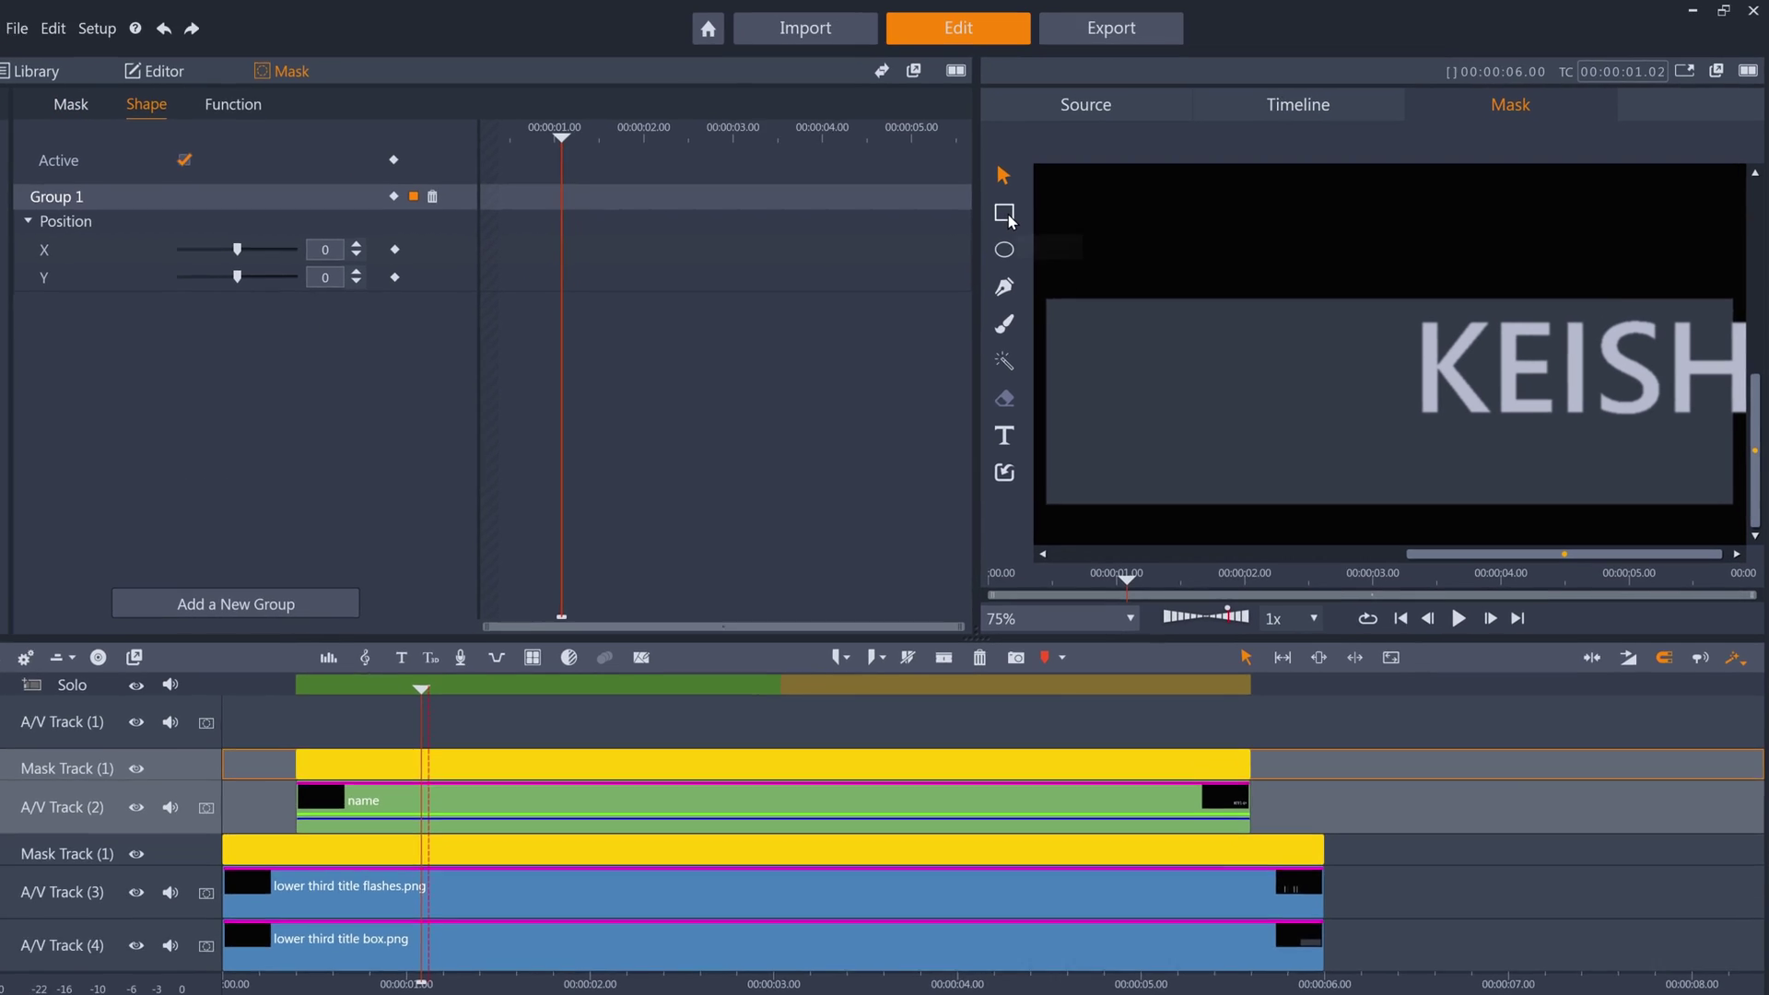
pyautogui.moveTo(816, 388); pyautogui.dragTo(1721, 663)
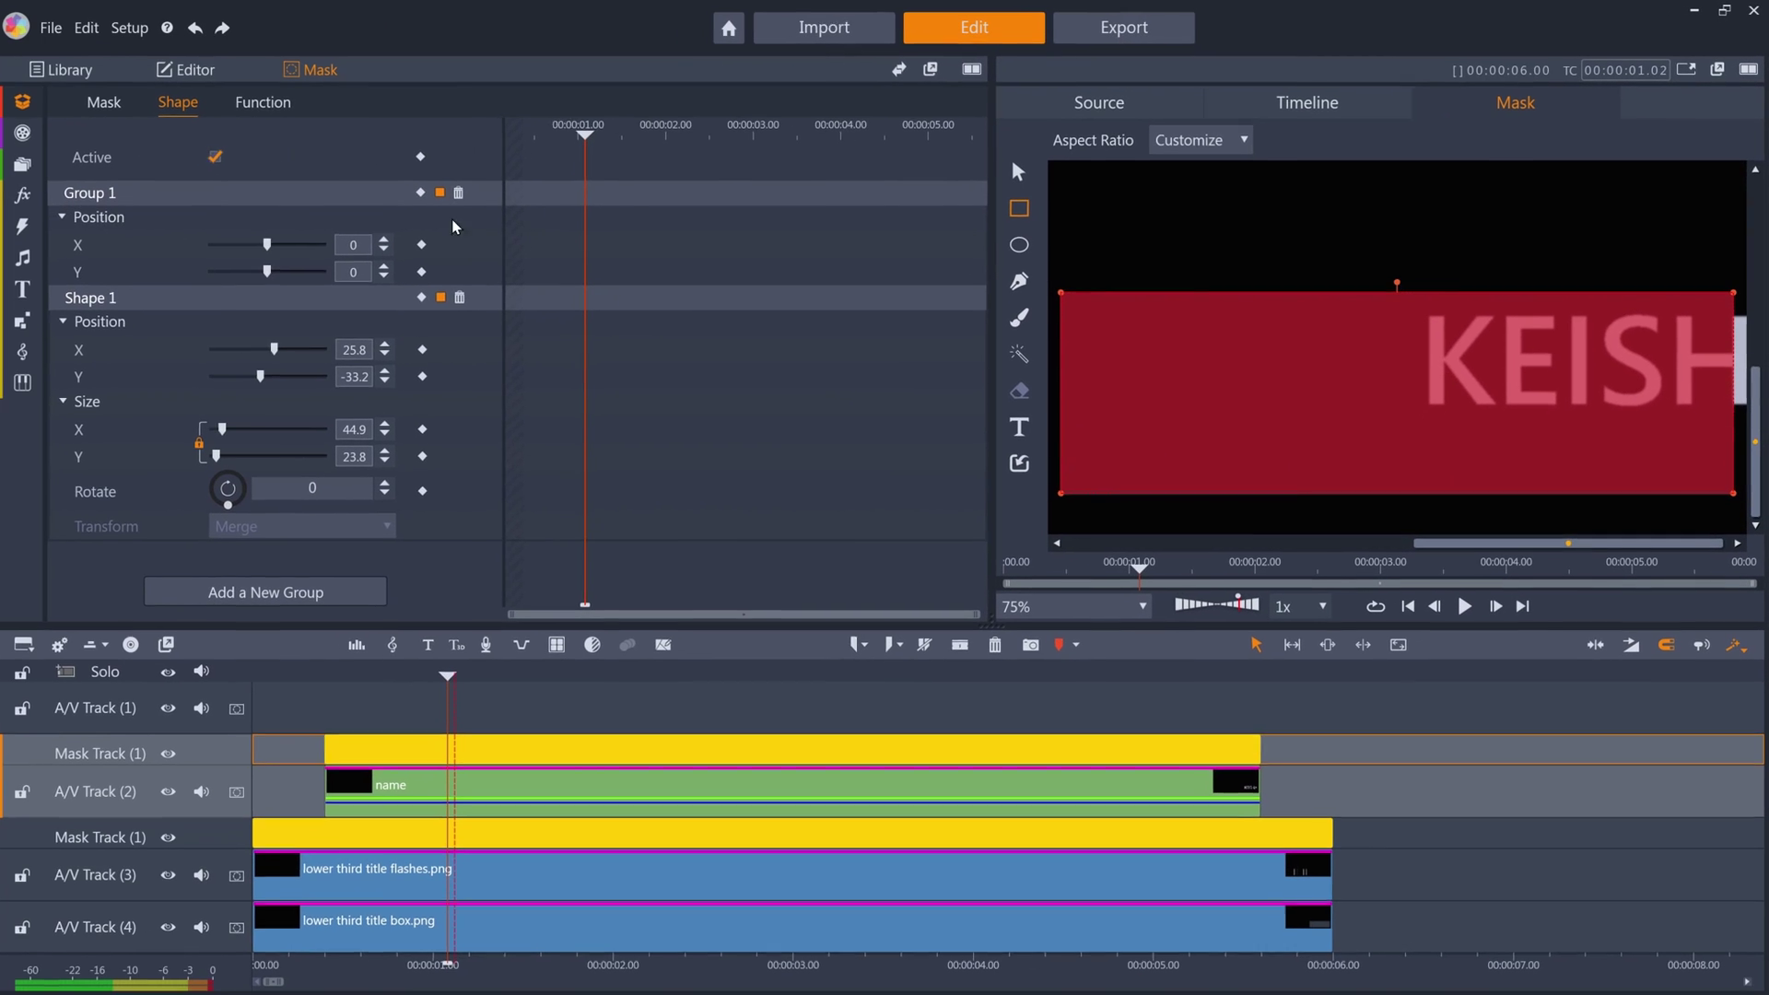
# Step: Set the mask's matte function to Opacity
pyautogui.click(269, 108)
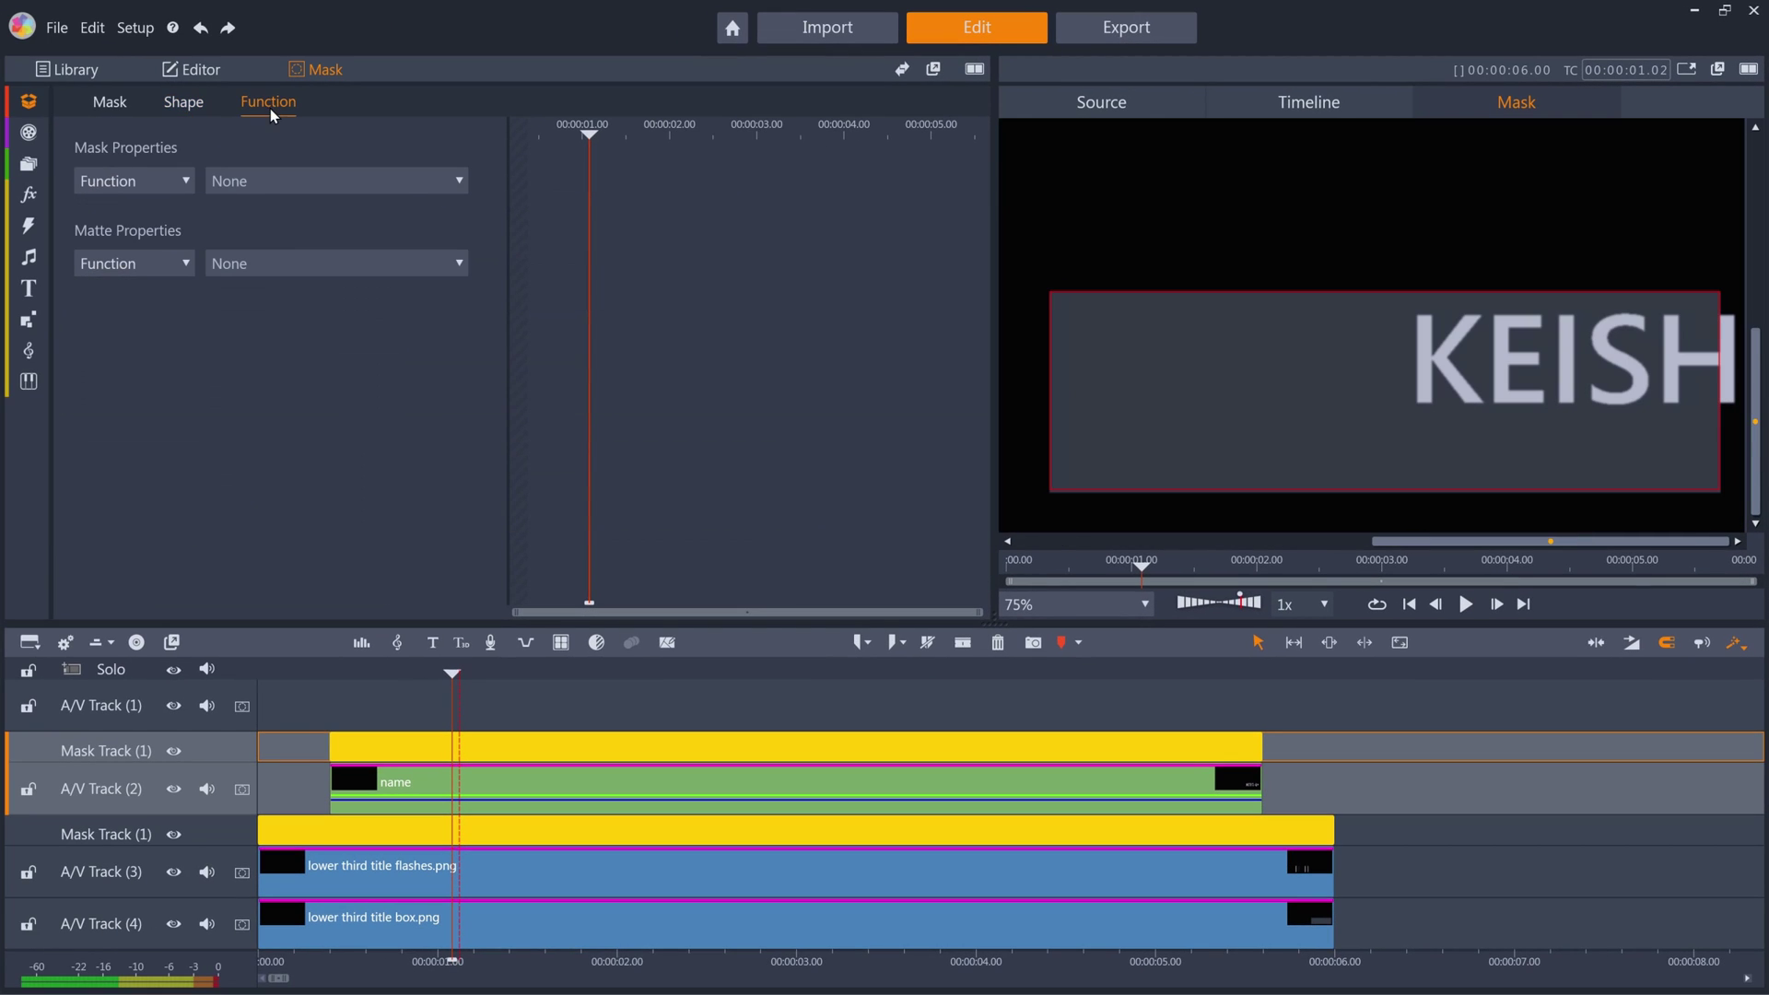
pyautogui.click(284, 269)
pyautogui.click(278, 314)
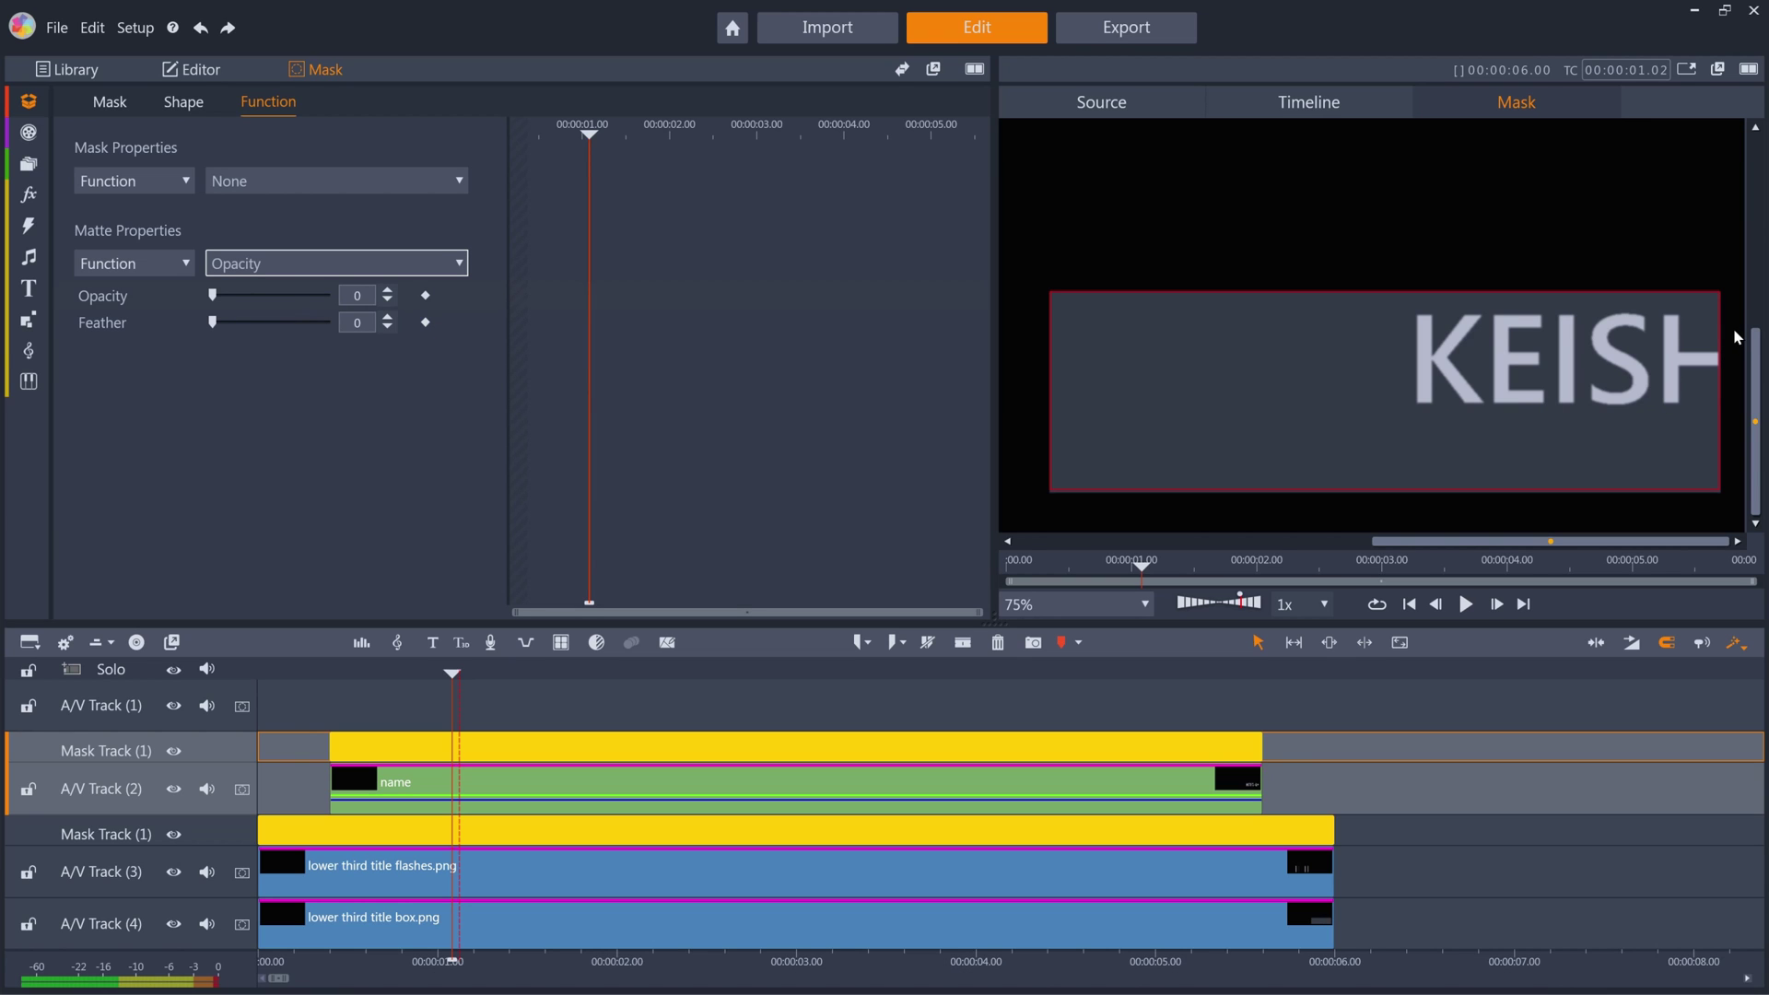
# Step: Add a Blur effect from the Camera effects to the KEISHA name clip
pyautogui.click(185, 74)
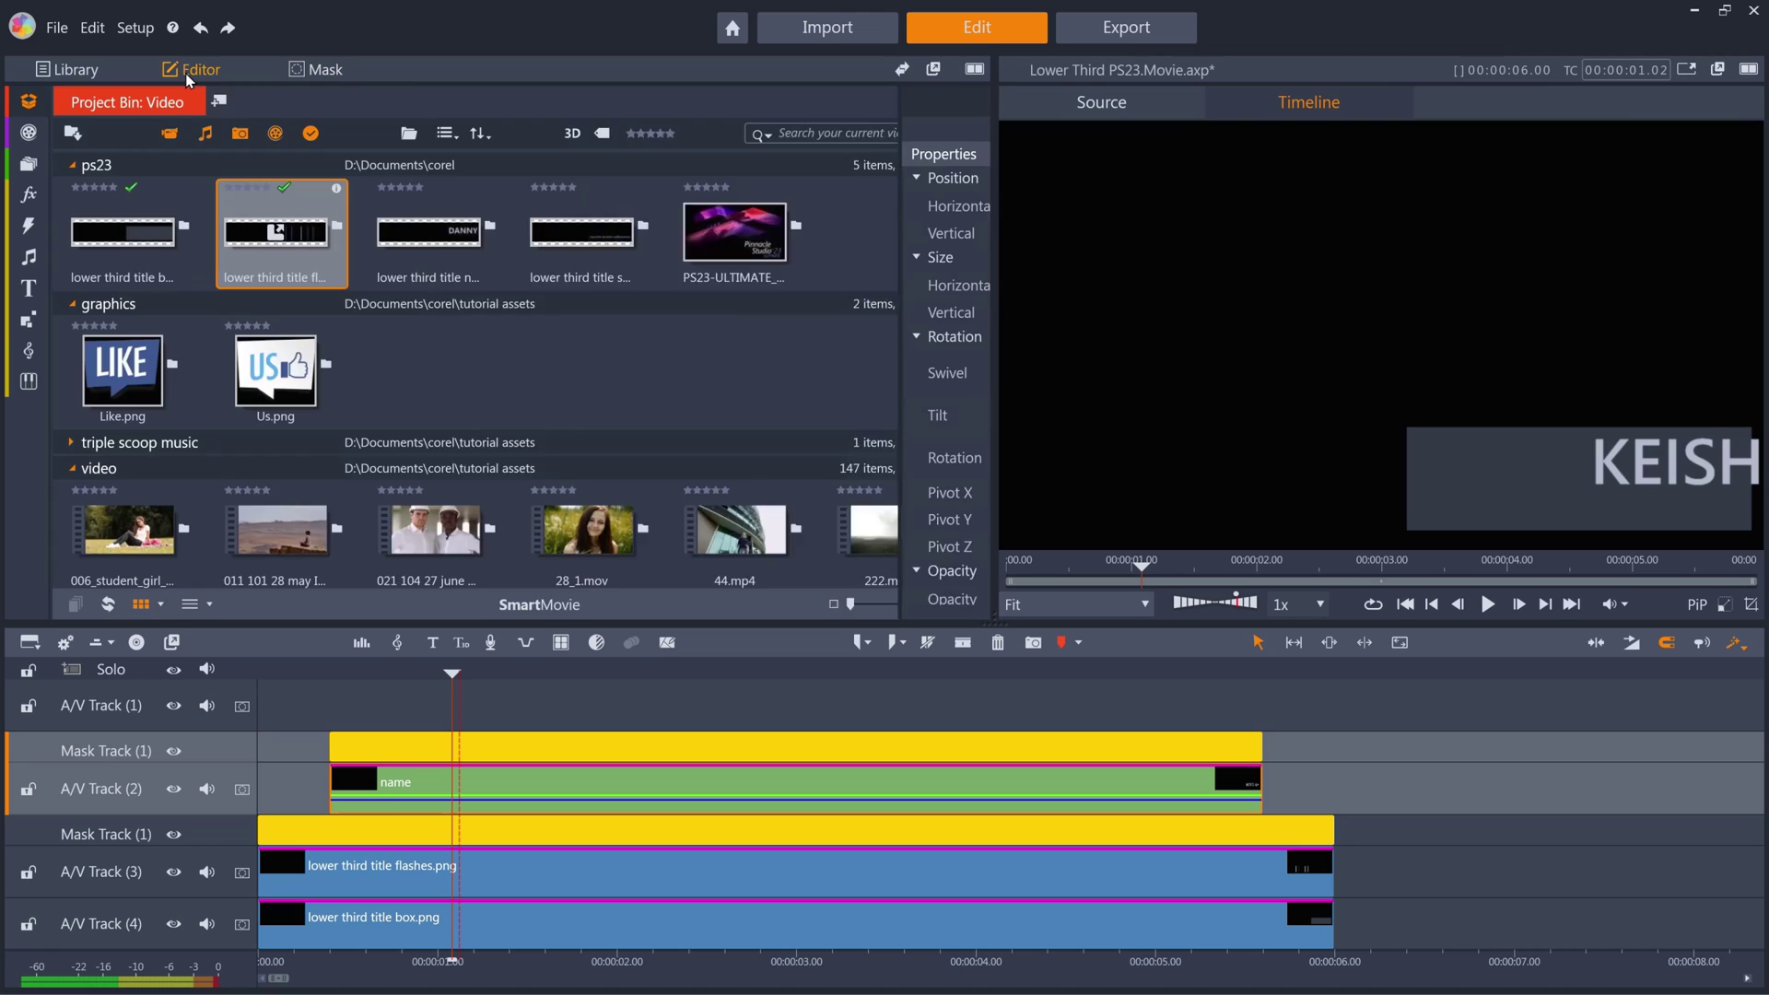
pyautogui.click(426, 104)
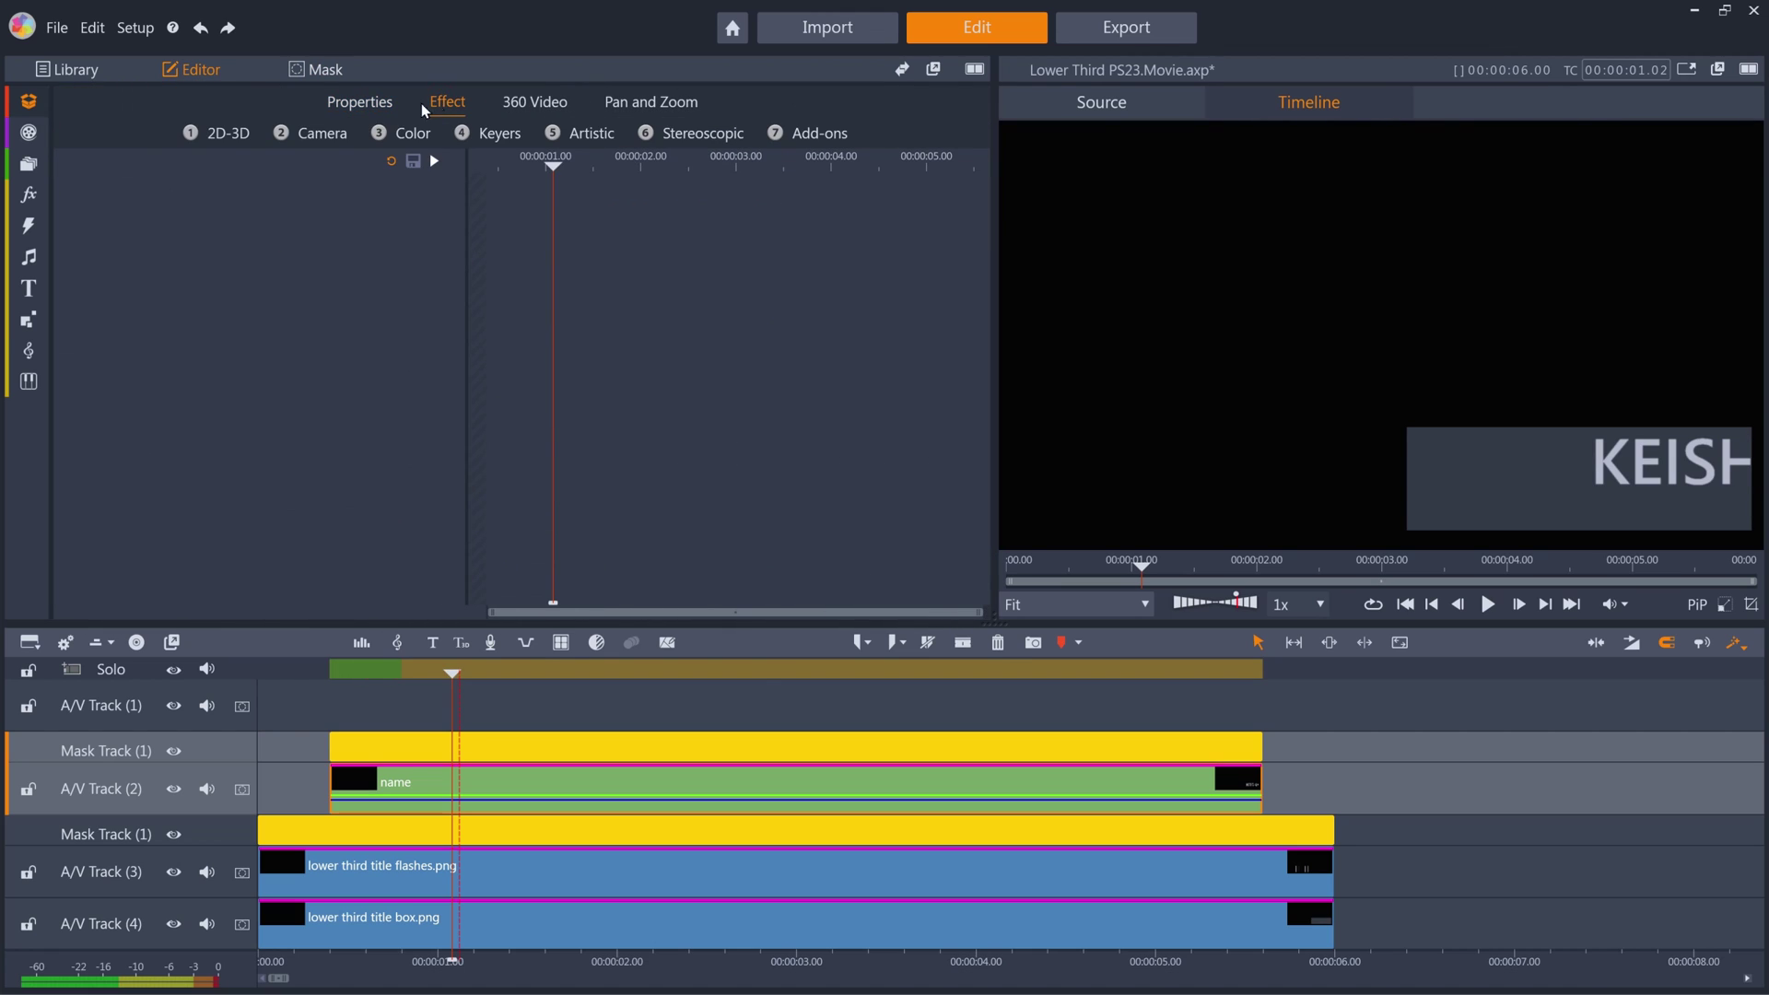
pyautogui.click(332, 136)
pyautogui.click(353, 199)
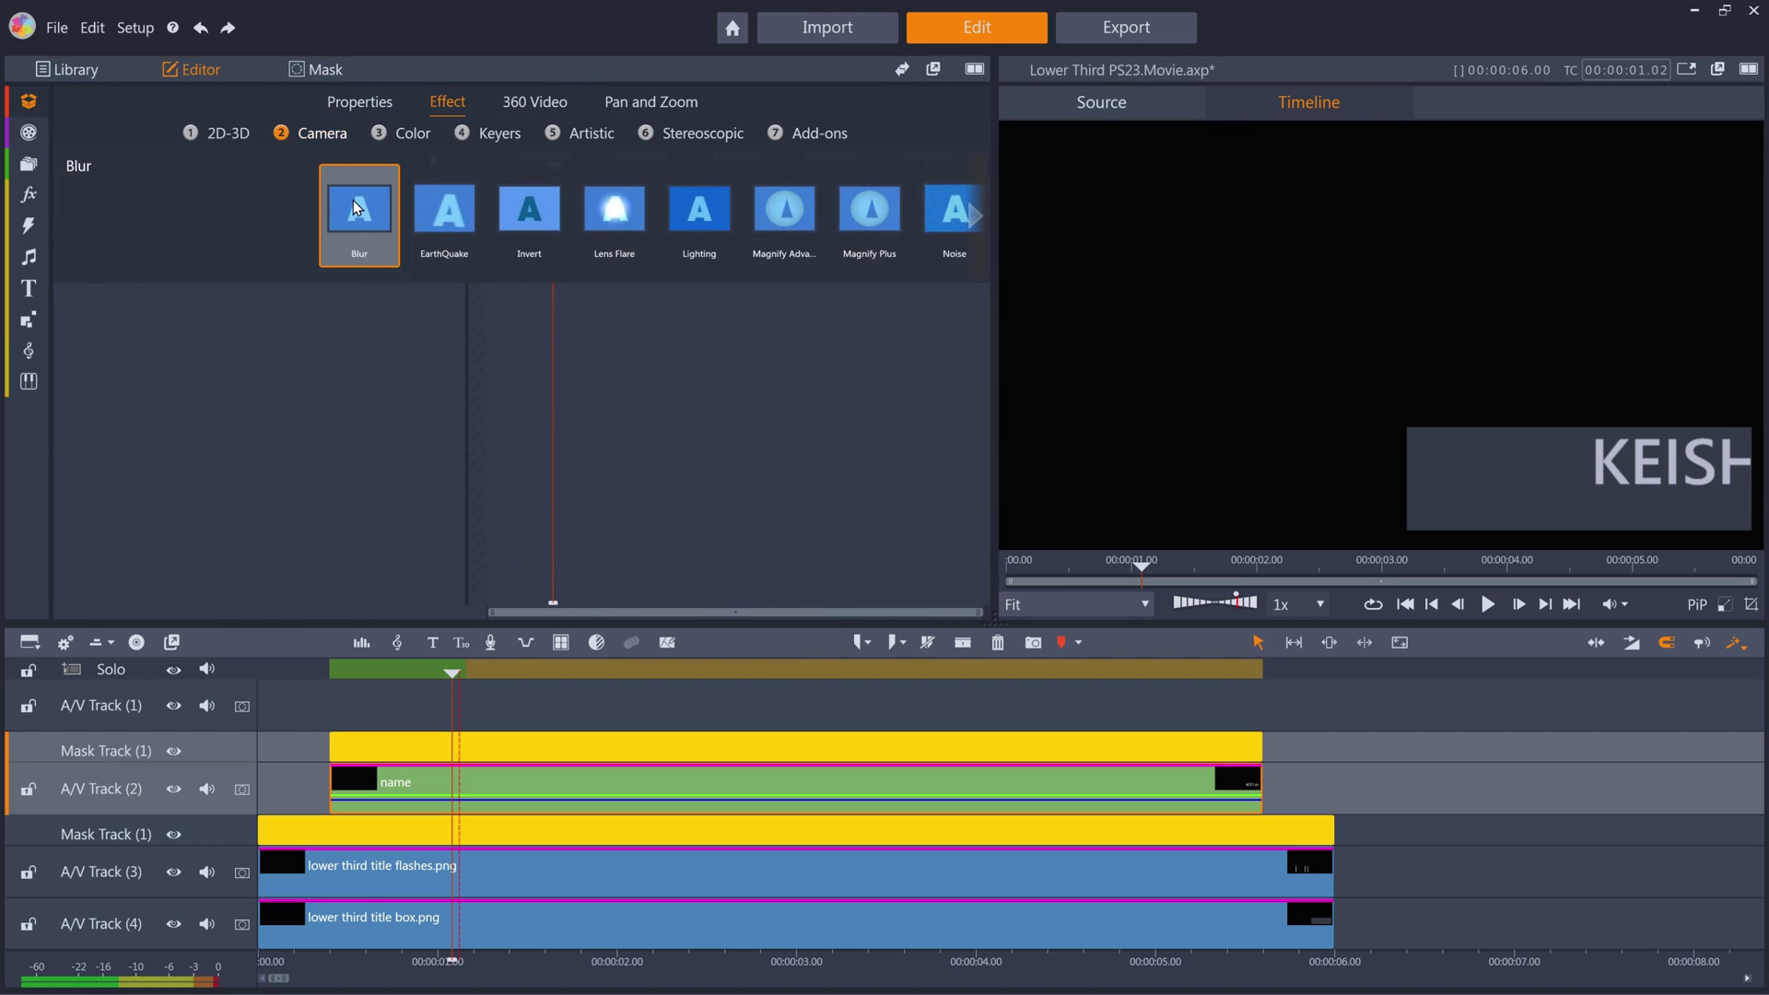
# Step: Set vertical blur to 0 and keyframe horizontal blur clearing to 0 at 1.05 s
pyautogui.moveTo(451, 672); pyautogui.dragTo(330, 671)
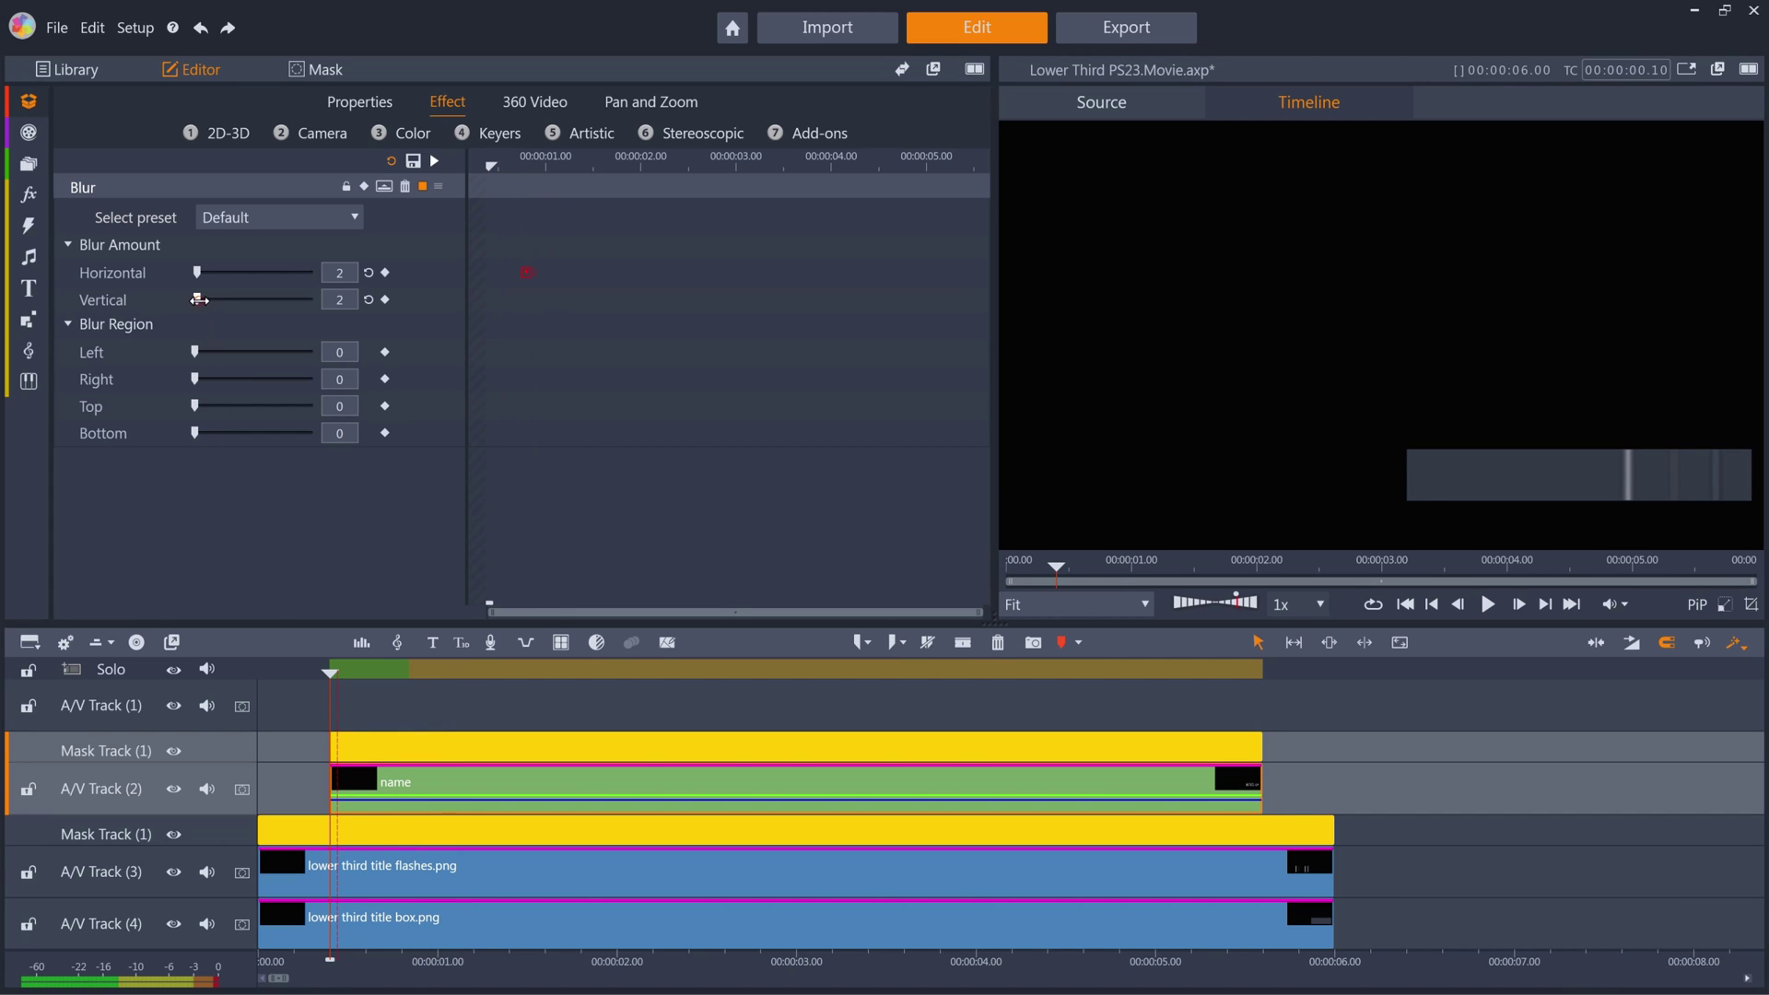
pyautogui.moveTo(199, 299); pyautogui.dragTo(181, 304)
pyautogui.click(344, 273)
pyautogui.click(385, 274)
pyautogui.press('space')
pyautogui.press('space')
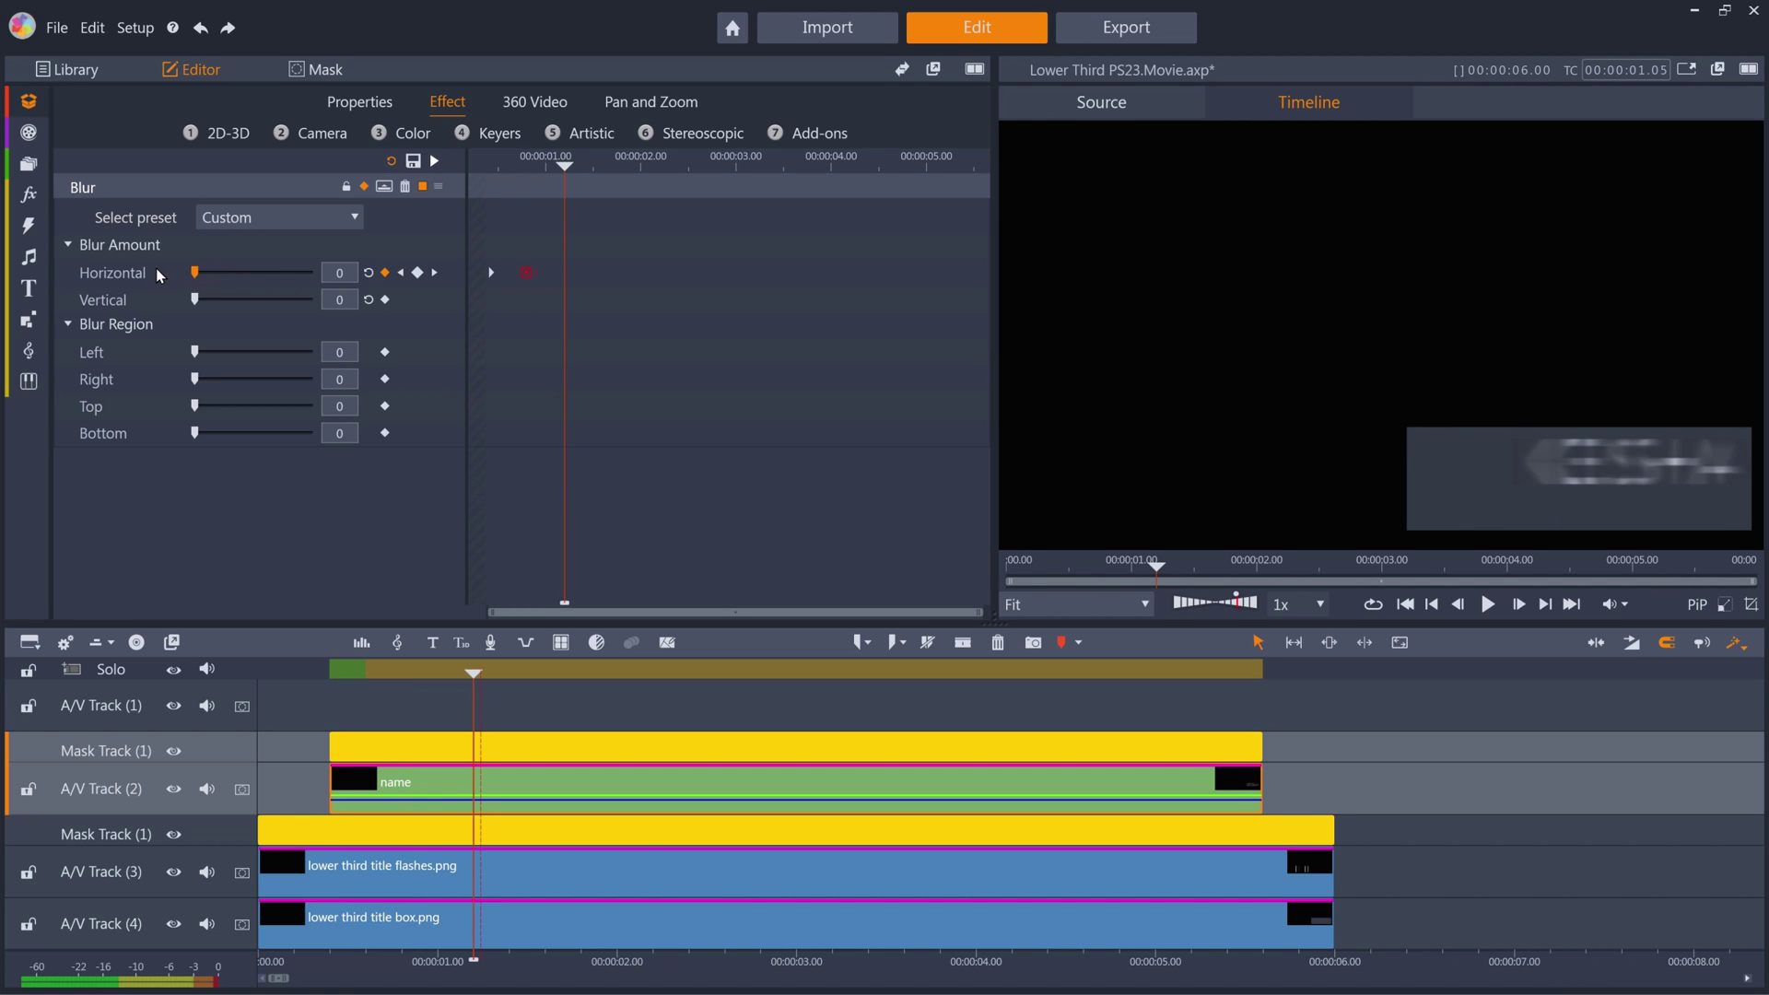
pyautogui.moveTo(565, 166)
pyautogui.mouseDown()
pyautogui.moveTo(488, 166)
pyautogui.moveTo(564, 162)
pyautogui.mouseUp()
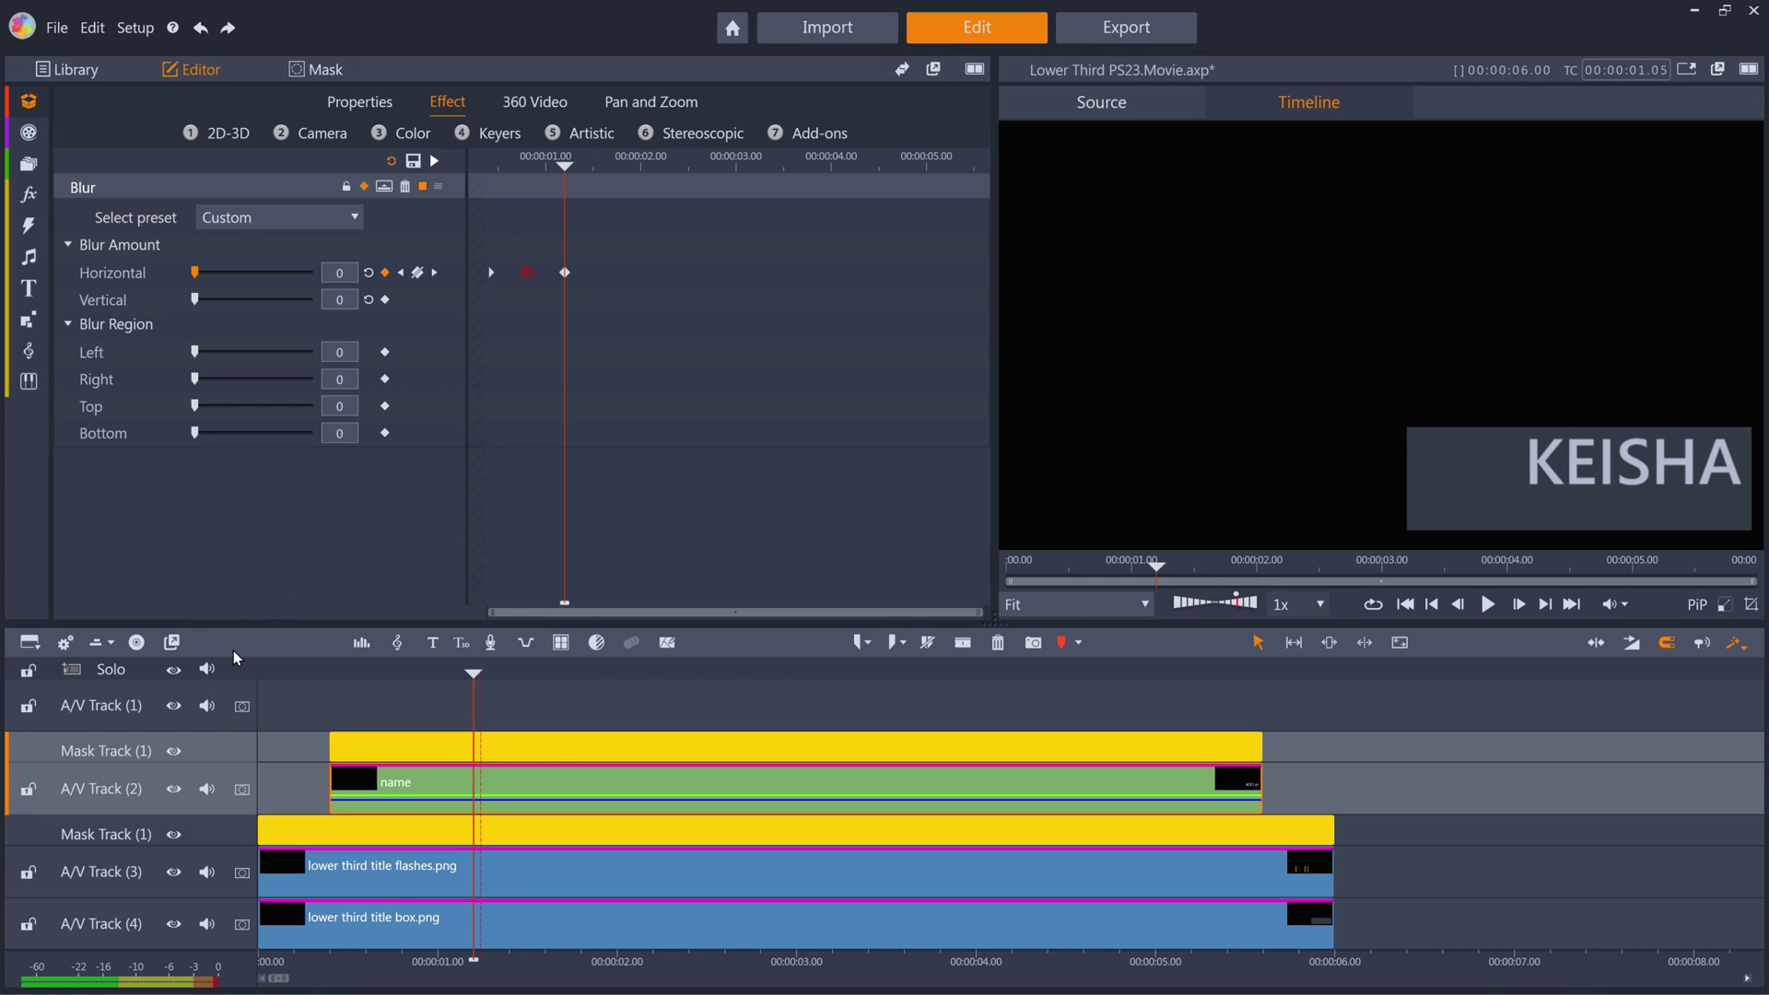
# Step: Create a new title on A/V Track (1) reading '/small business owner'
pyautogui.click(206, 700)
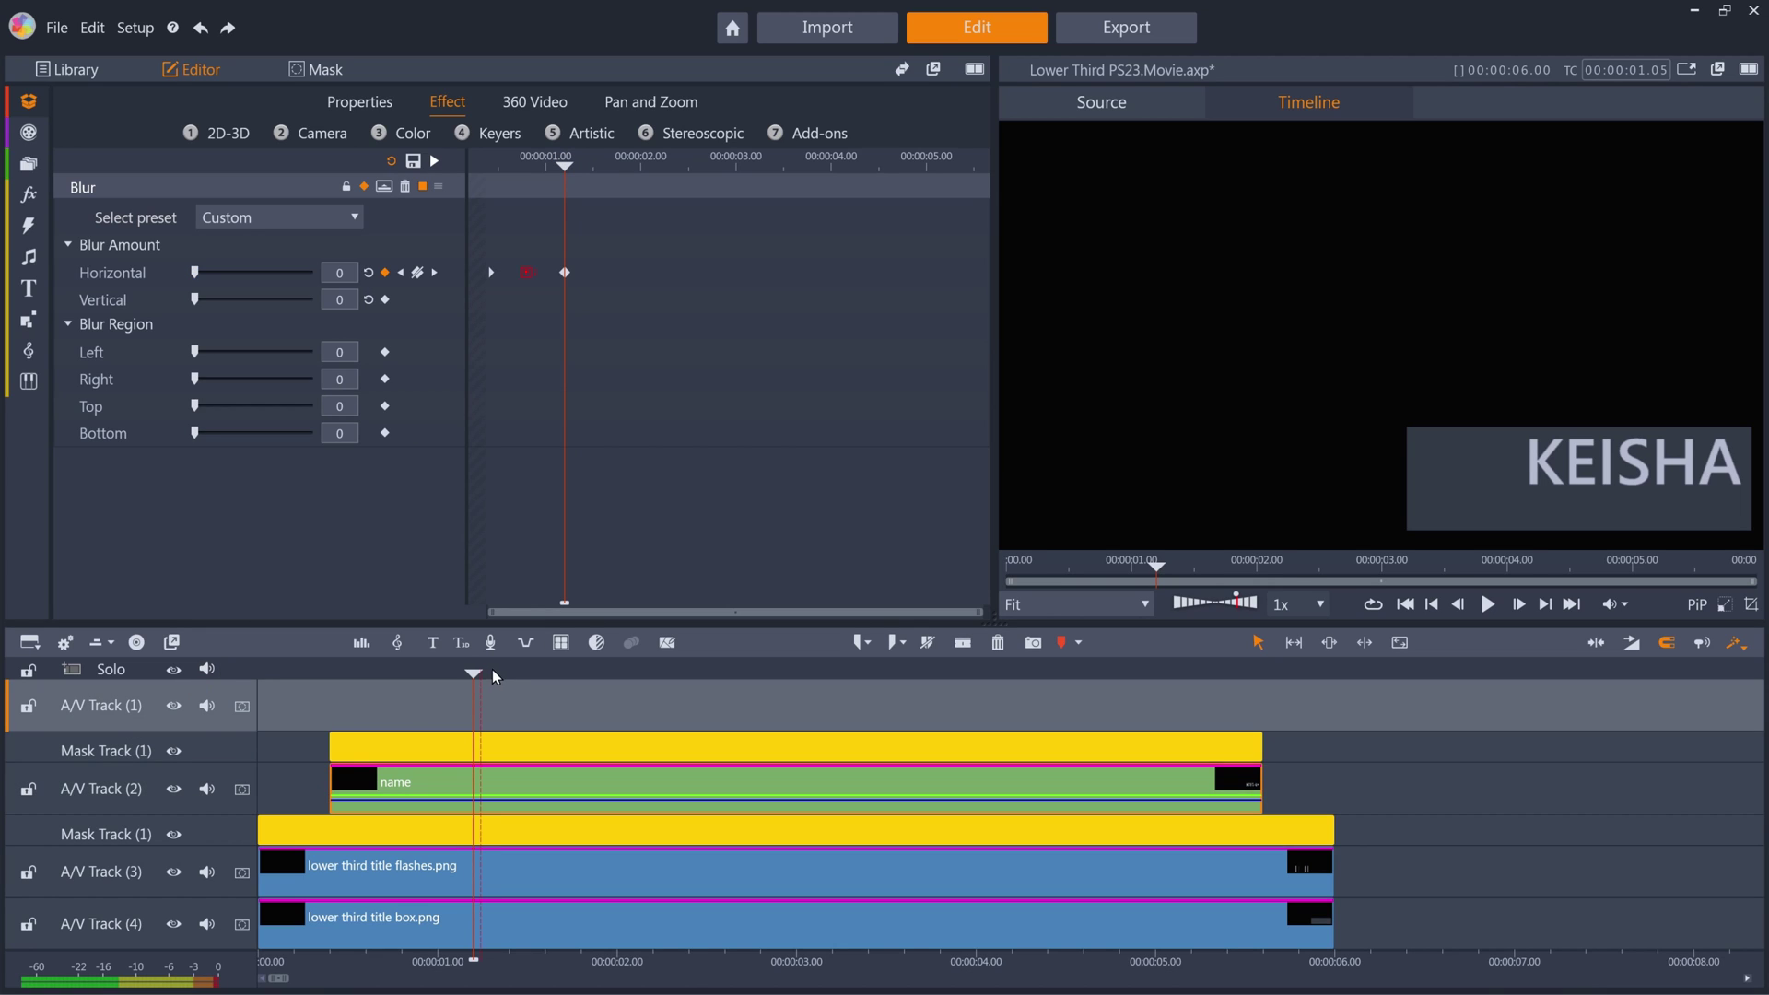
pyautogui.moveTo(473, 674); pyautogui.dragTo(329, 677)
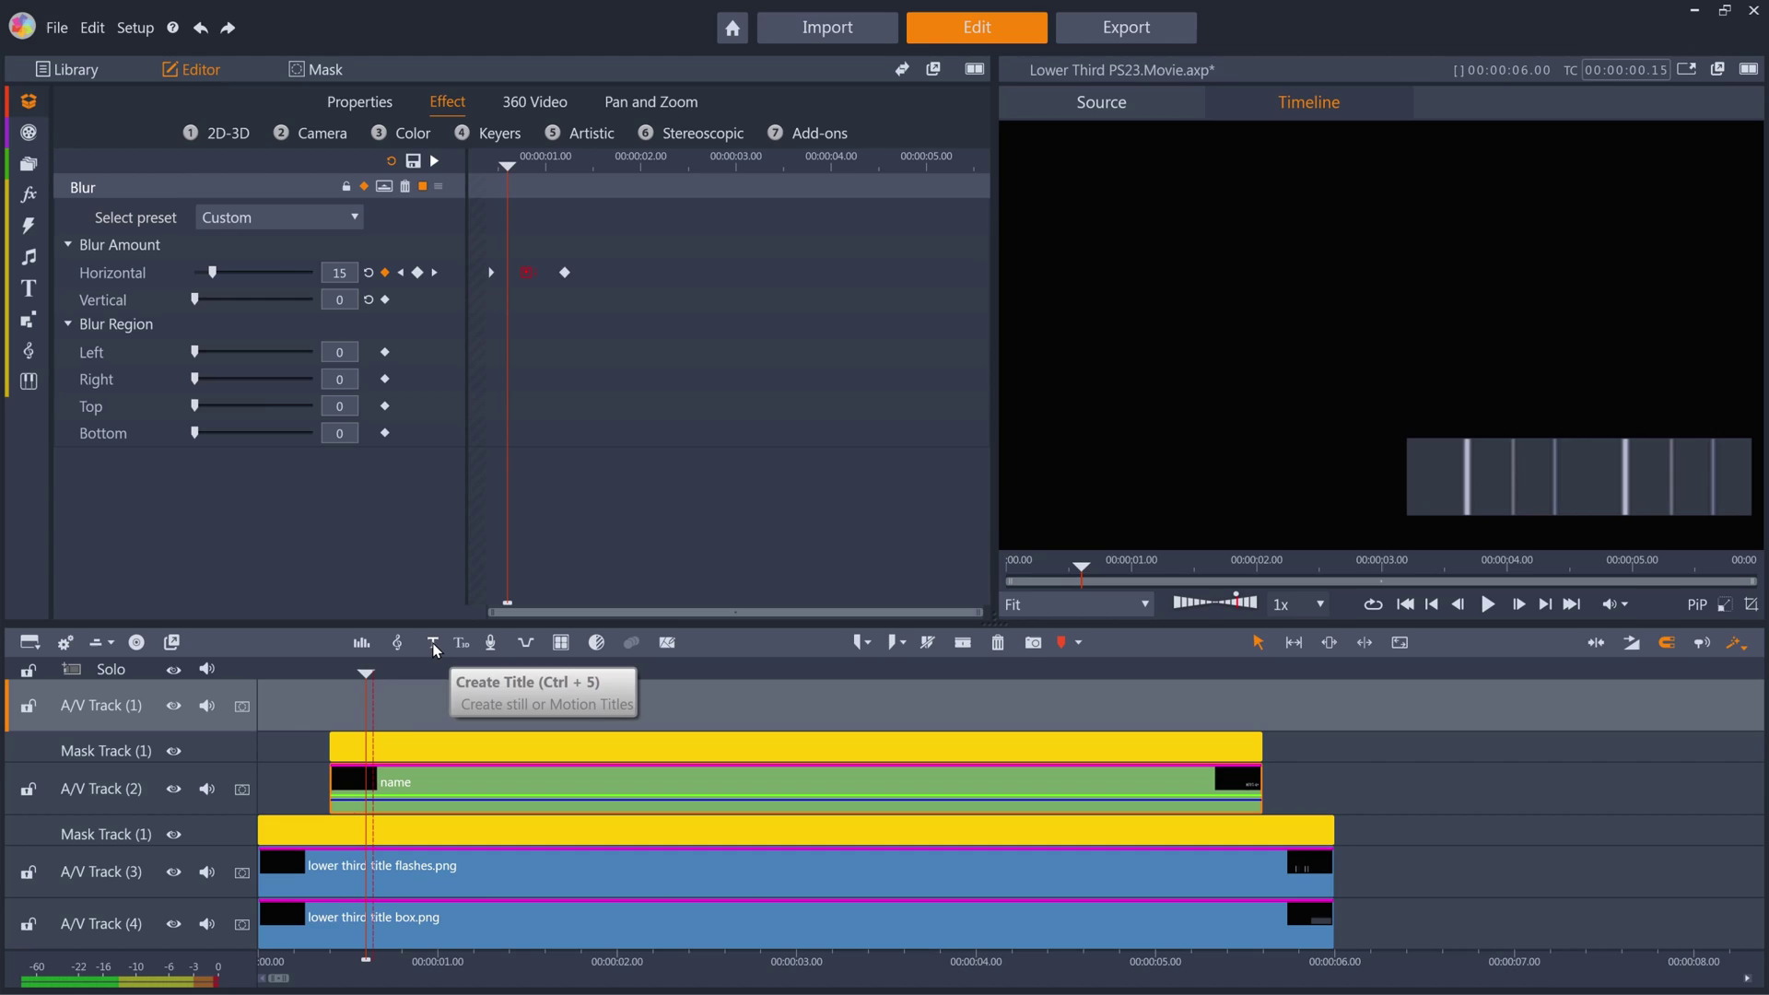
pyautogui.click(433, 644)
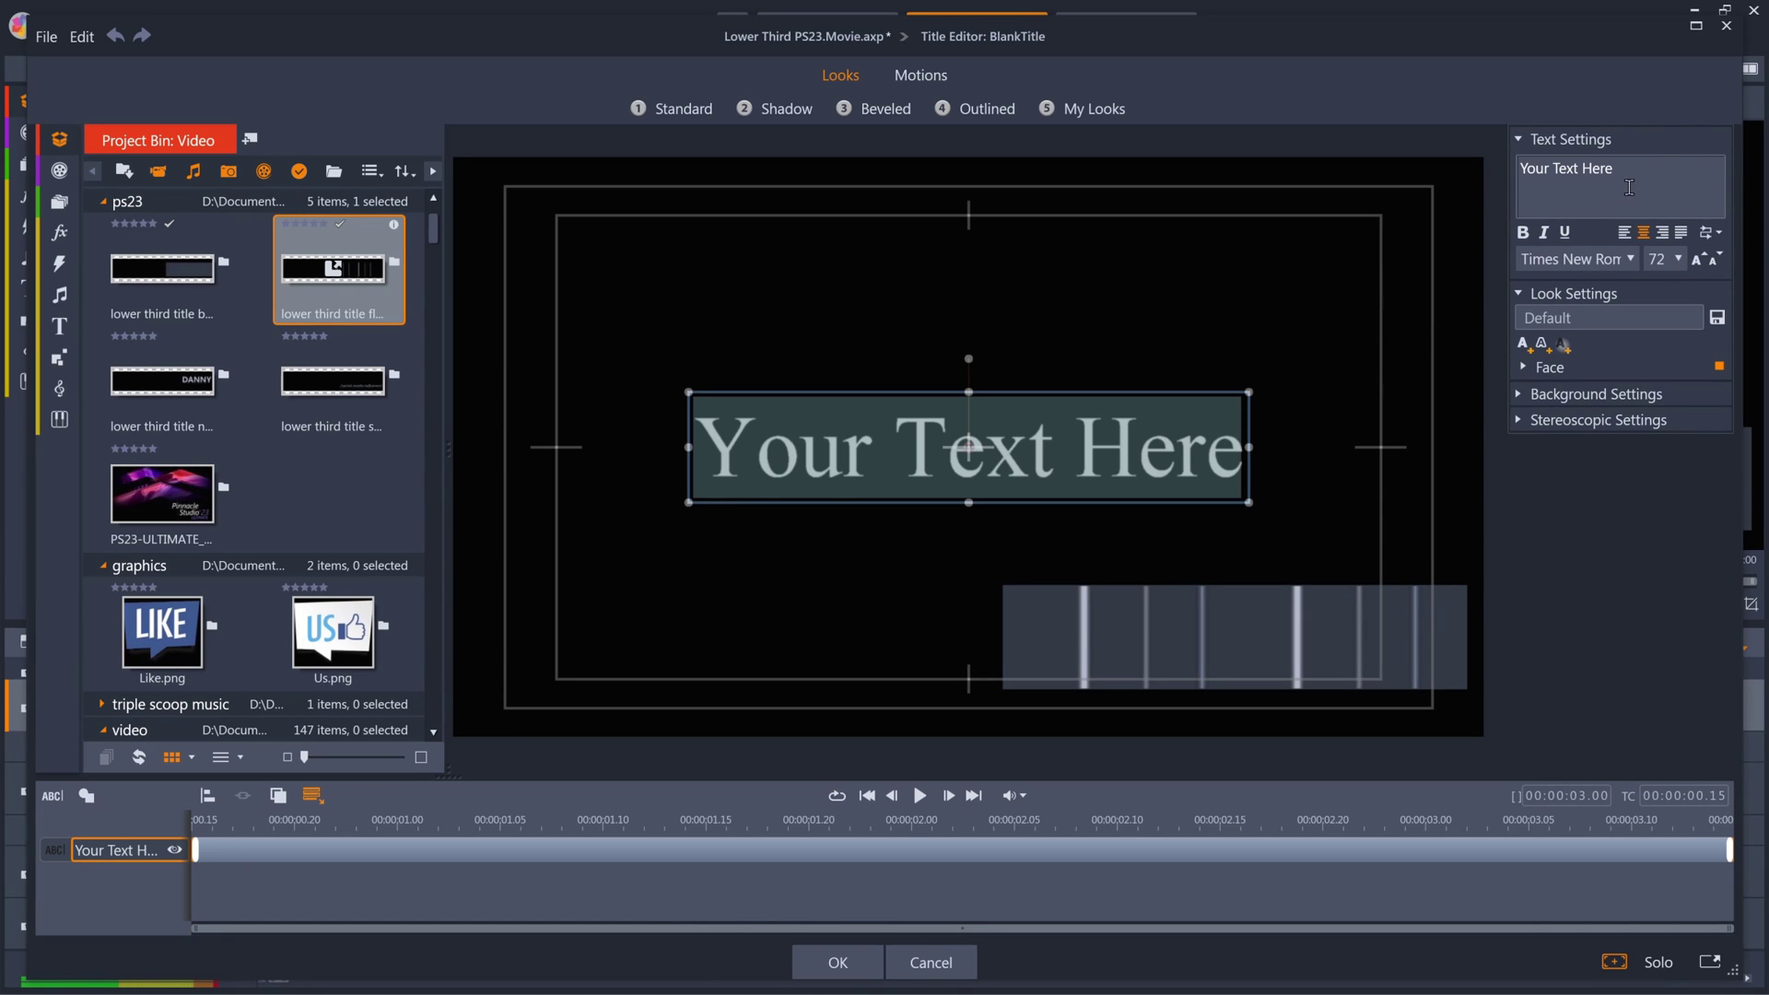
pyautogui.moveTo(1629, 187); pyautogui.dragTo(1468, 162)
pyautogui.write('/small business o')
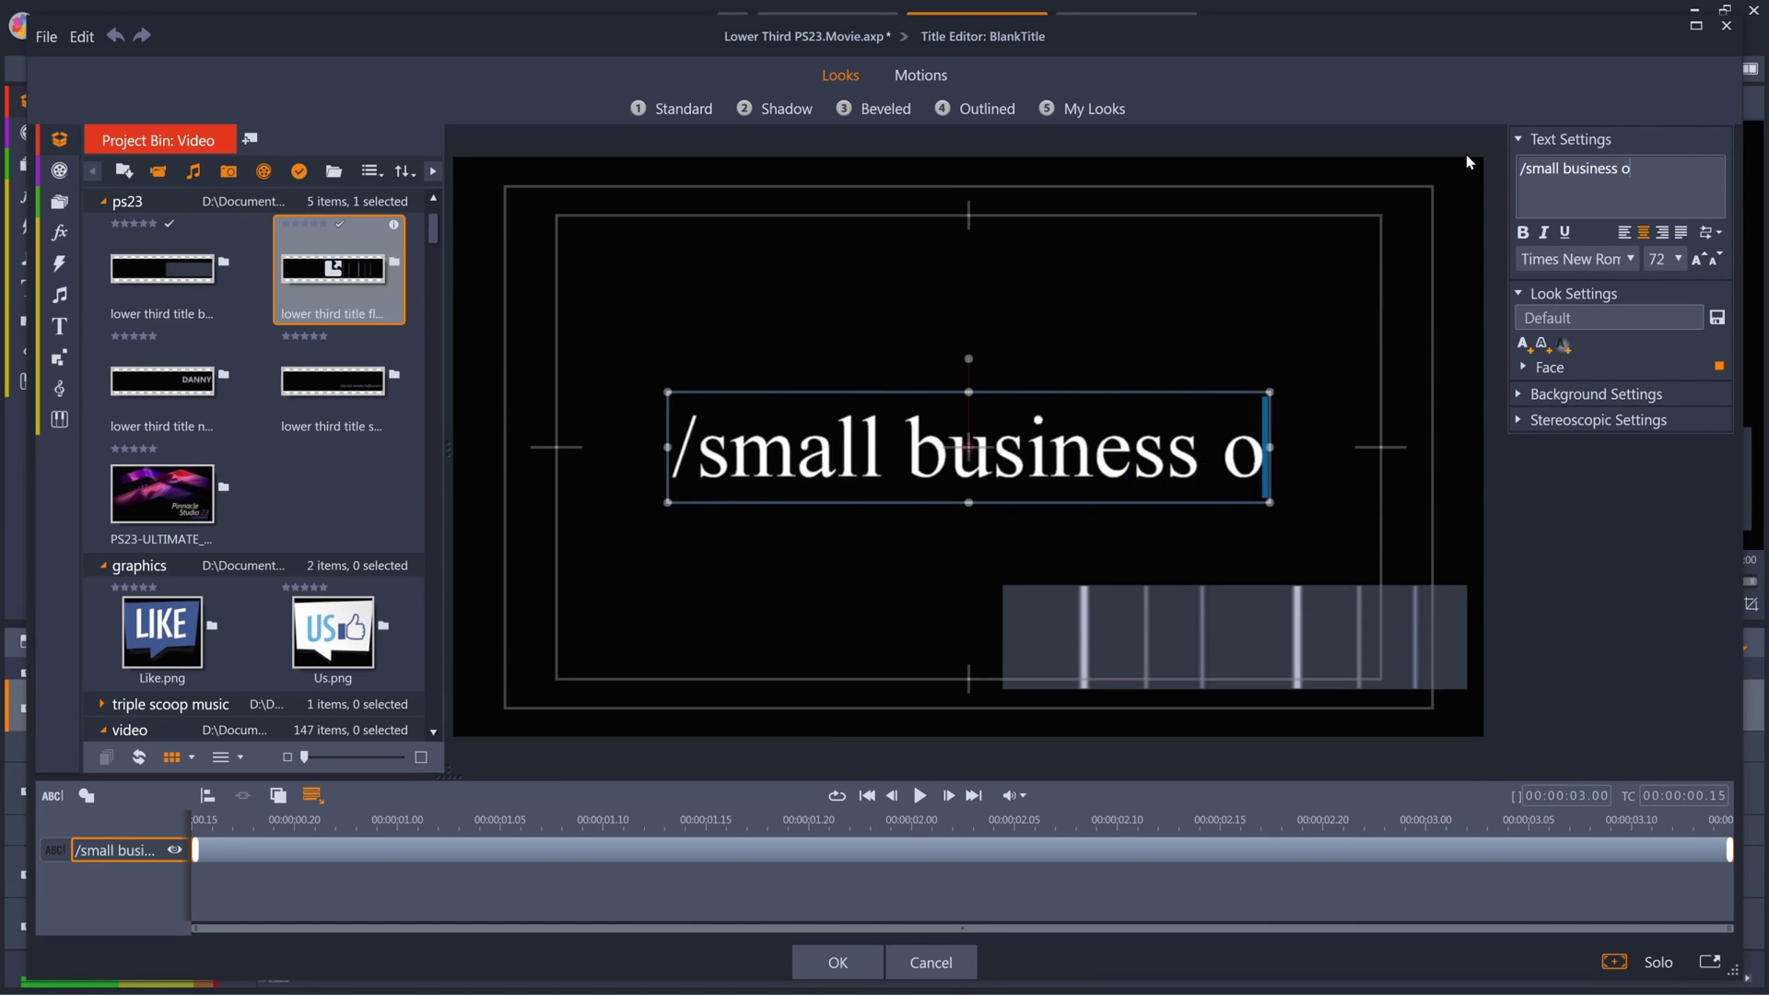
pyautogui.write('wner')
# Step: Set the subtitle font to Segoe UI Semibold, trying sizes 28 and 36
pyautogui.hotkey('ctrl', 'a')
pyautogui.click(1632, 258)
pyautogui.write('Seg')
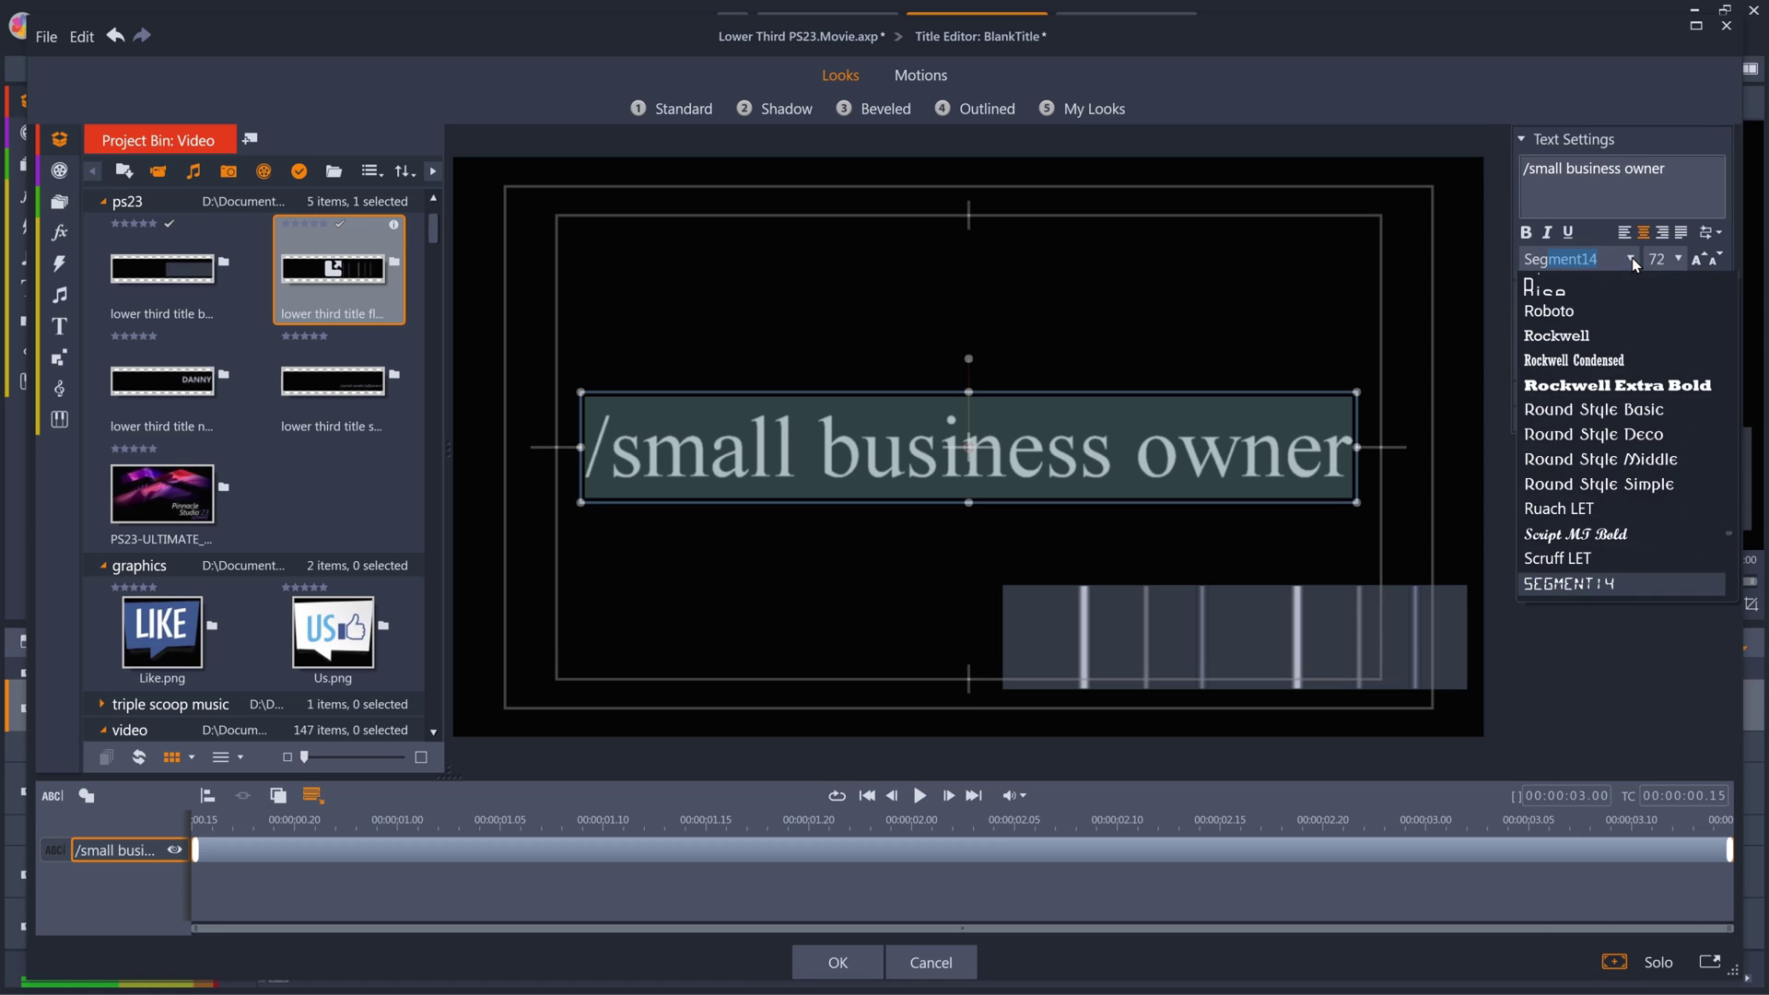
pyautogui.click(1579, 510)
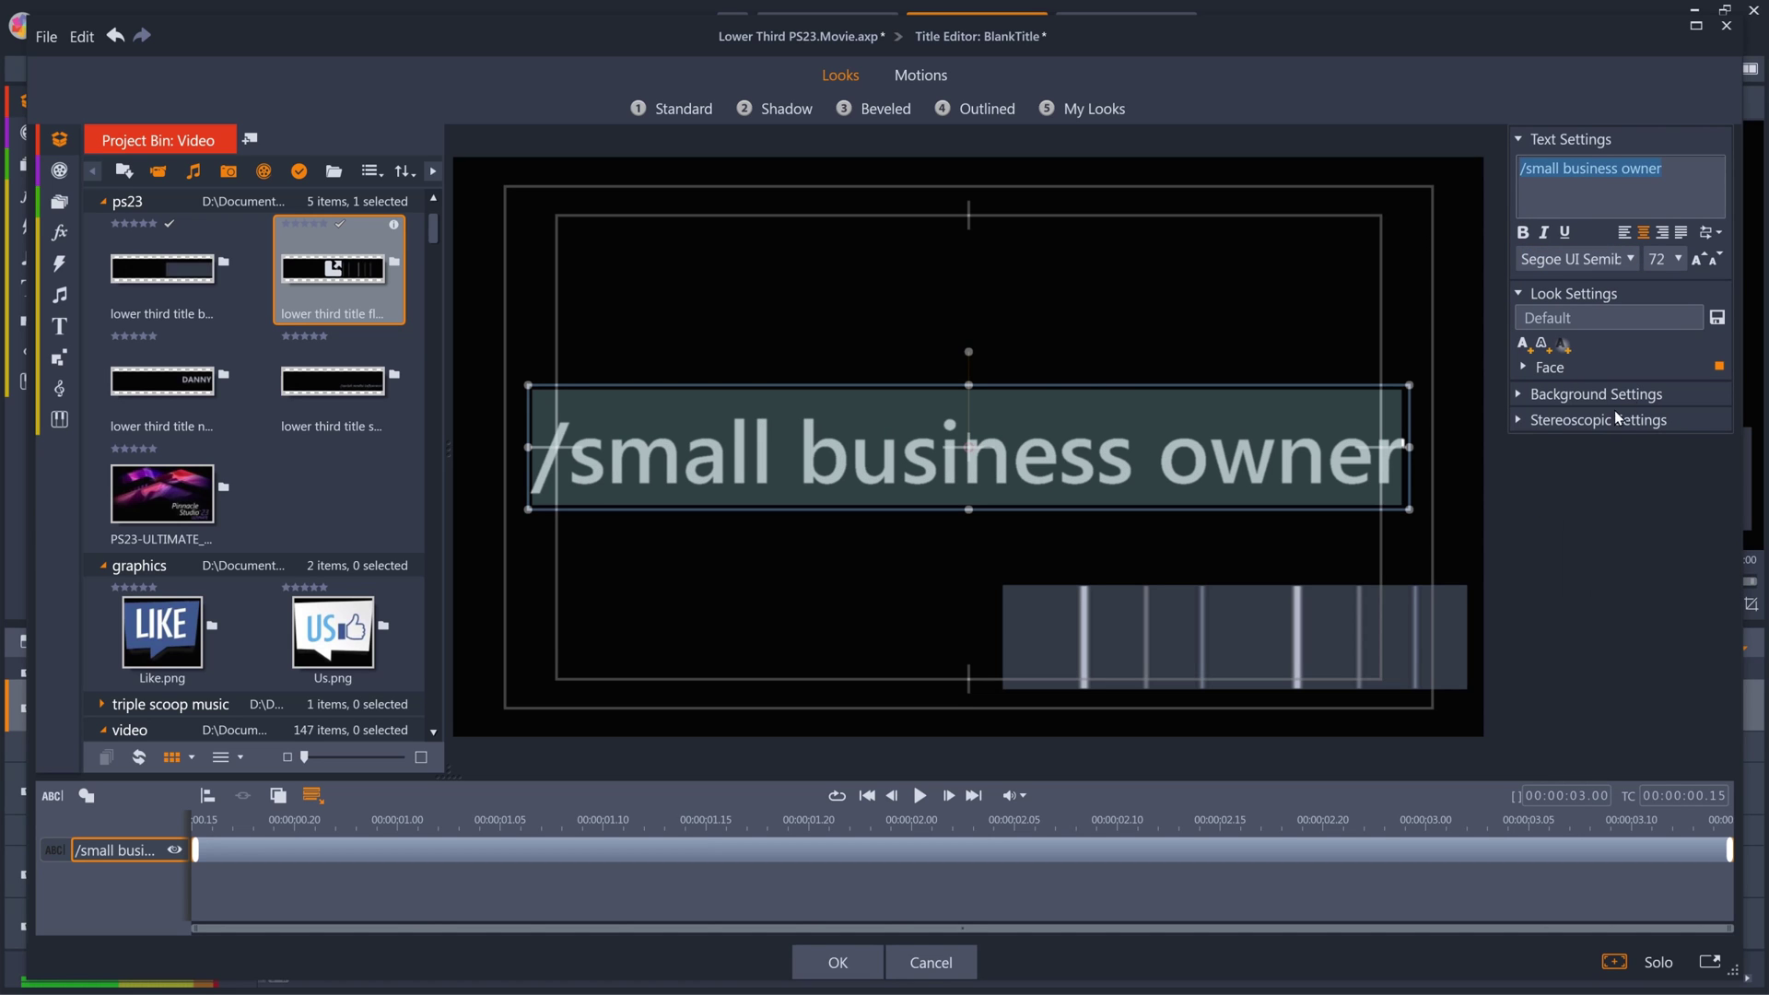
pyautogui.click(1674, 259)
pyautogui.click(1661, 588)
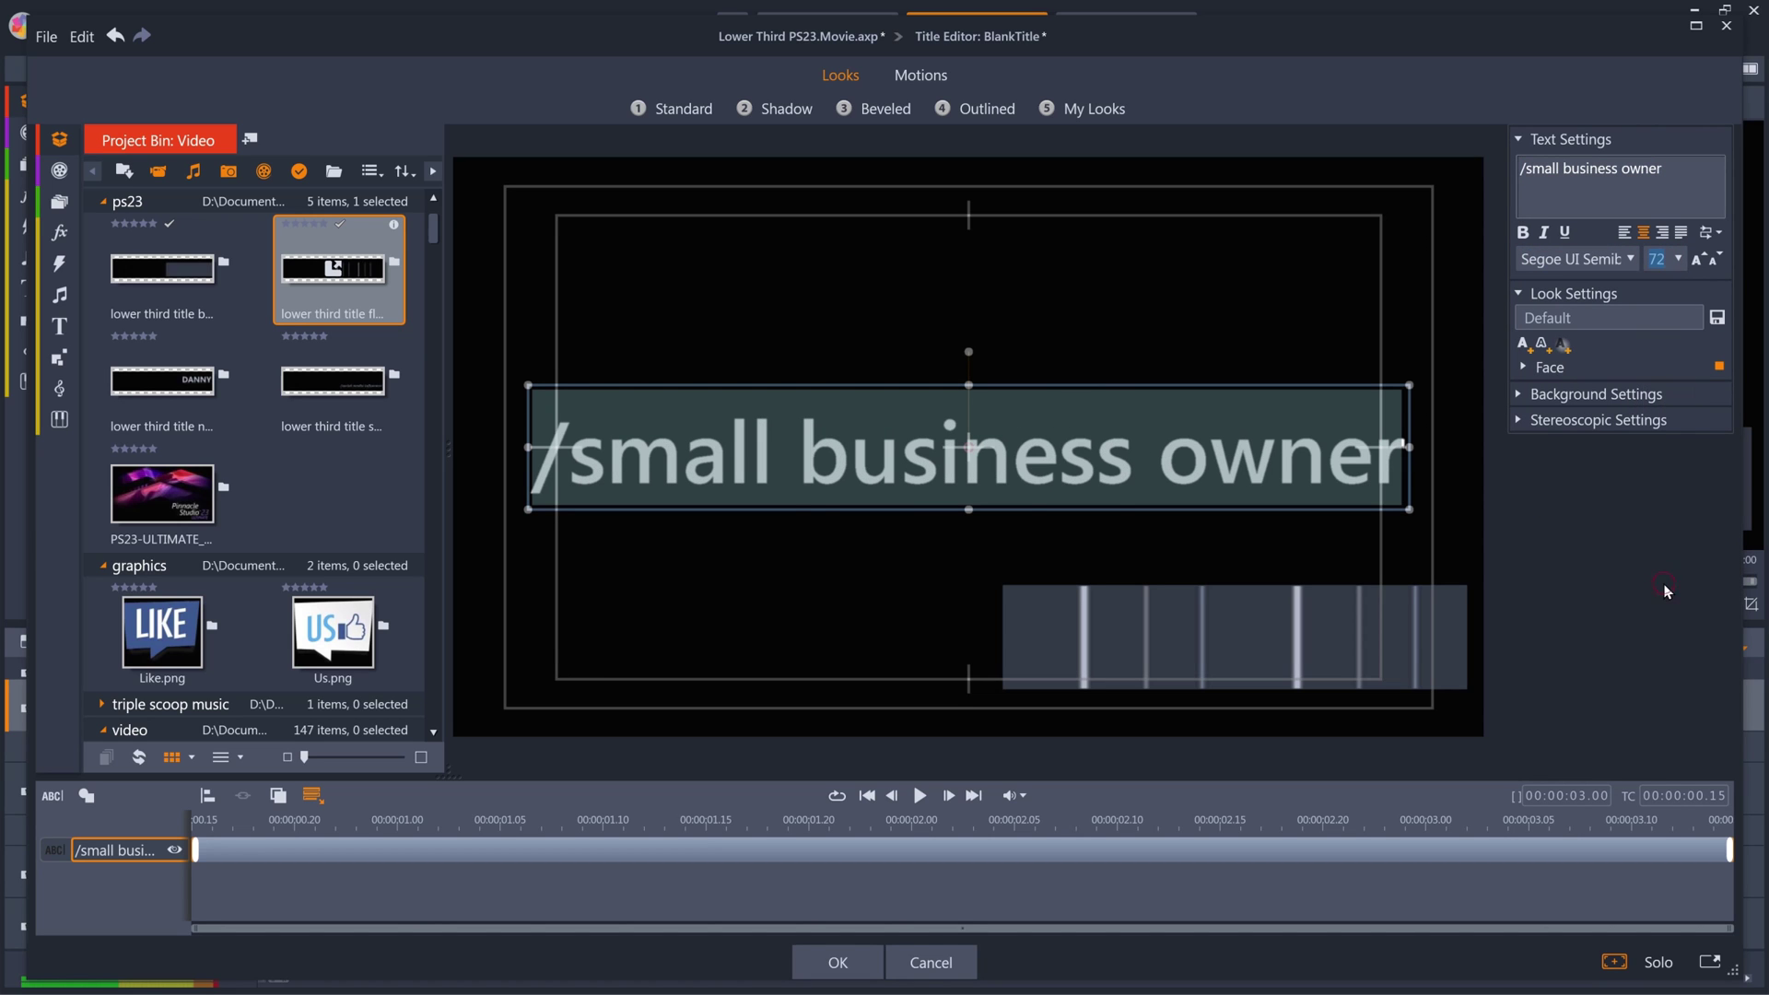
pyautogui.click(1700, 261)
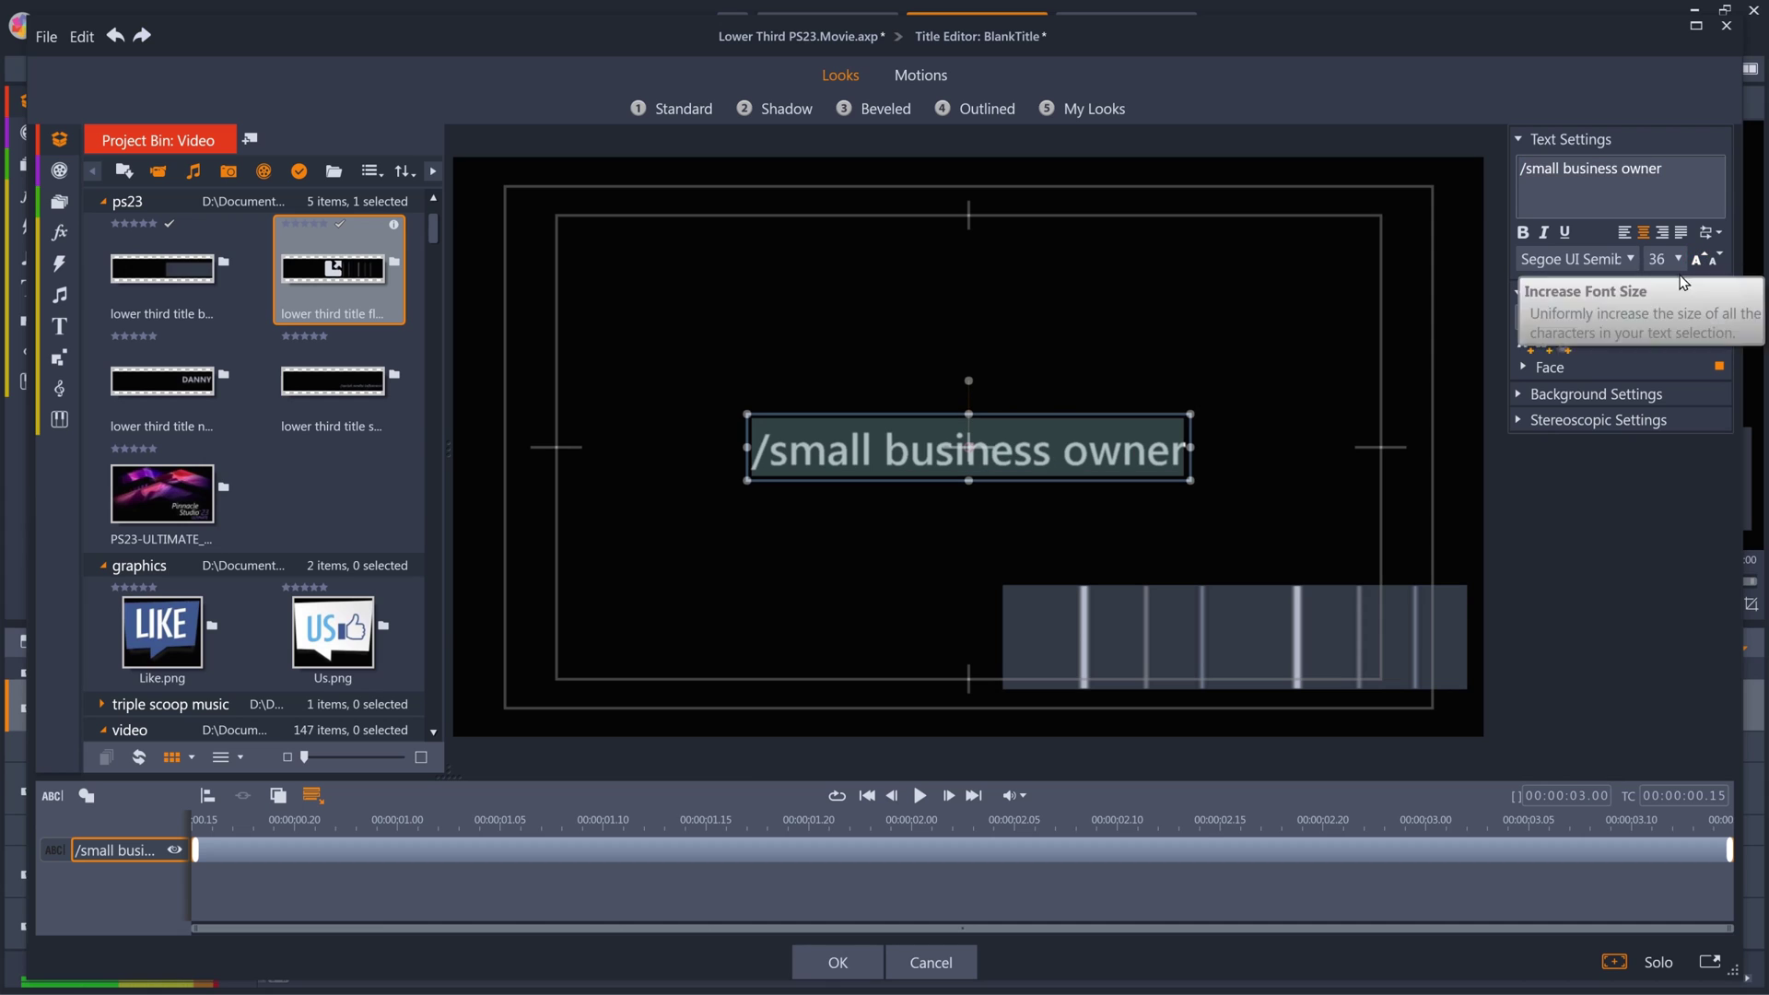
# Step: Fill the text face with the light blue-grey sampled from the bars
pyautogui.click(1530, 367)
pyautogui.click(1621, 529)
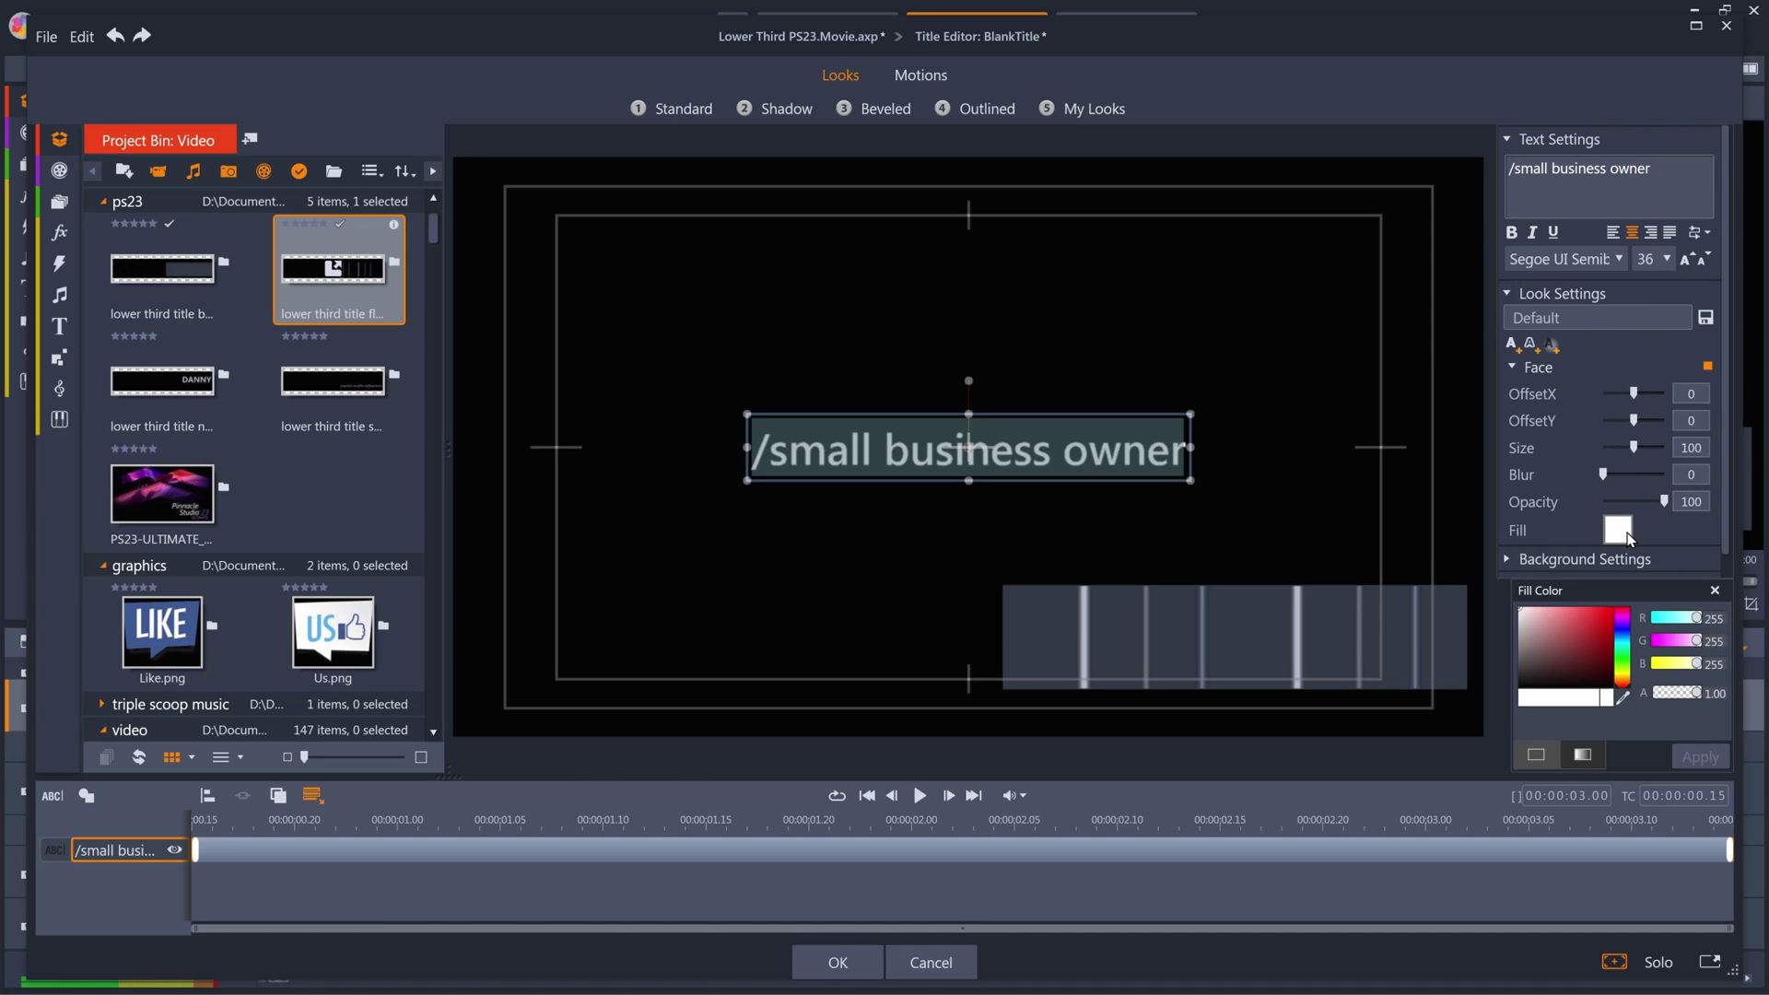
pyautogui.click(1624, 698)
pyautogui.click(1086, 612)
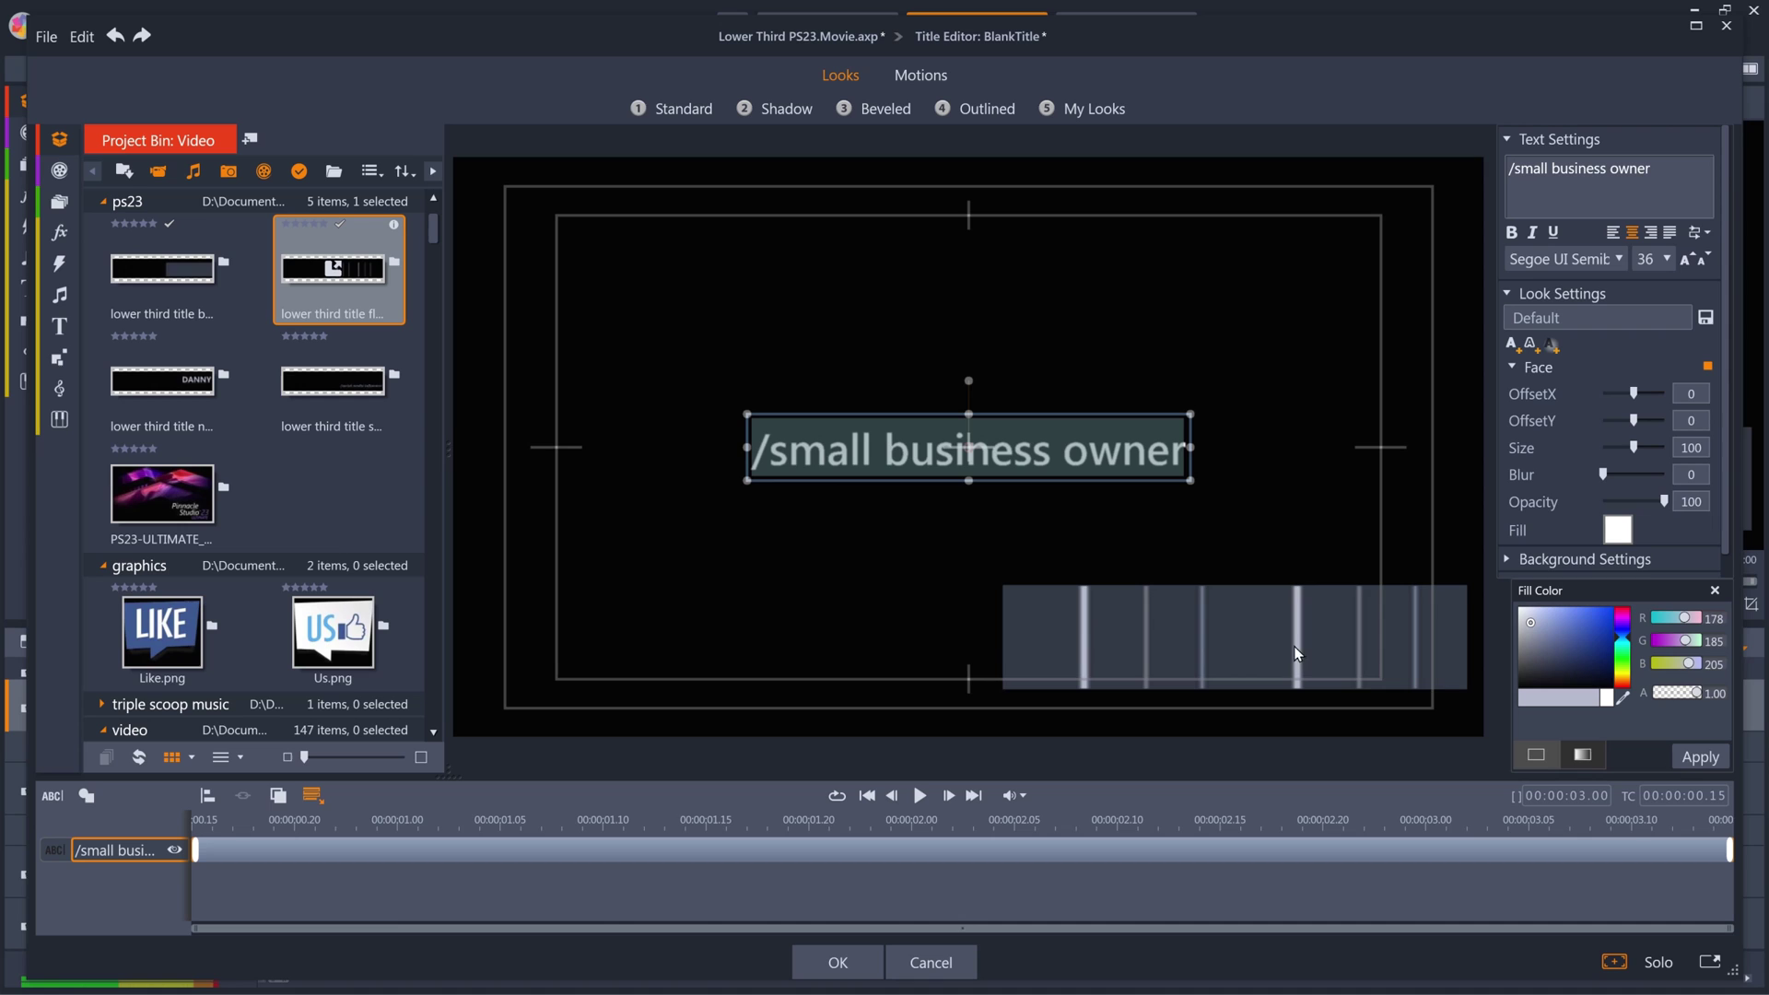
pyautogui.click(1691, 759)
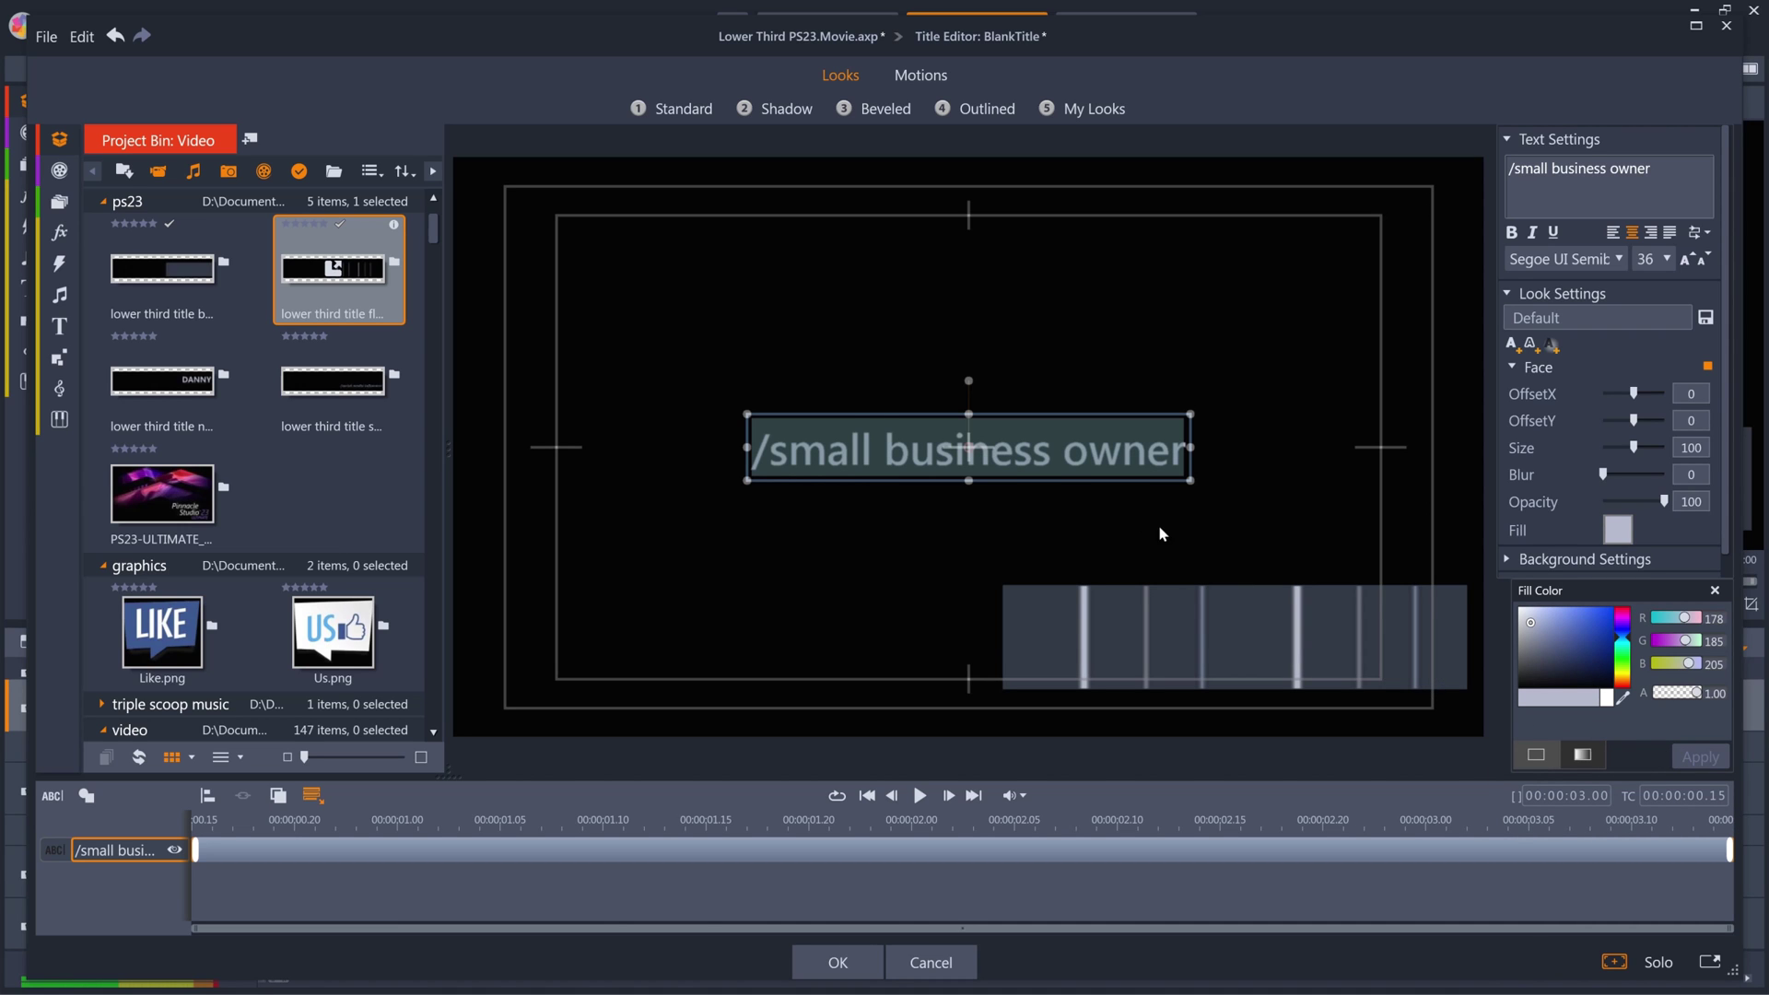
# Step: Position the subtitle just under KEISHA and set its size to 32
pyautogui.moveTo(1012, 420); pyautogui.dragTo(1285, 627)
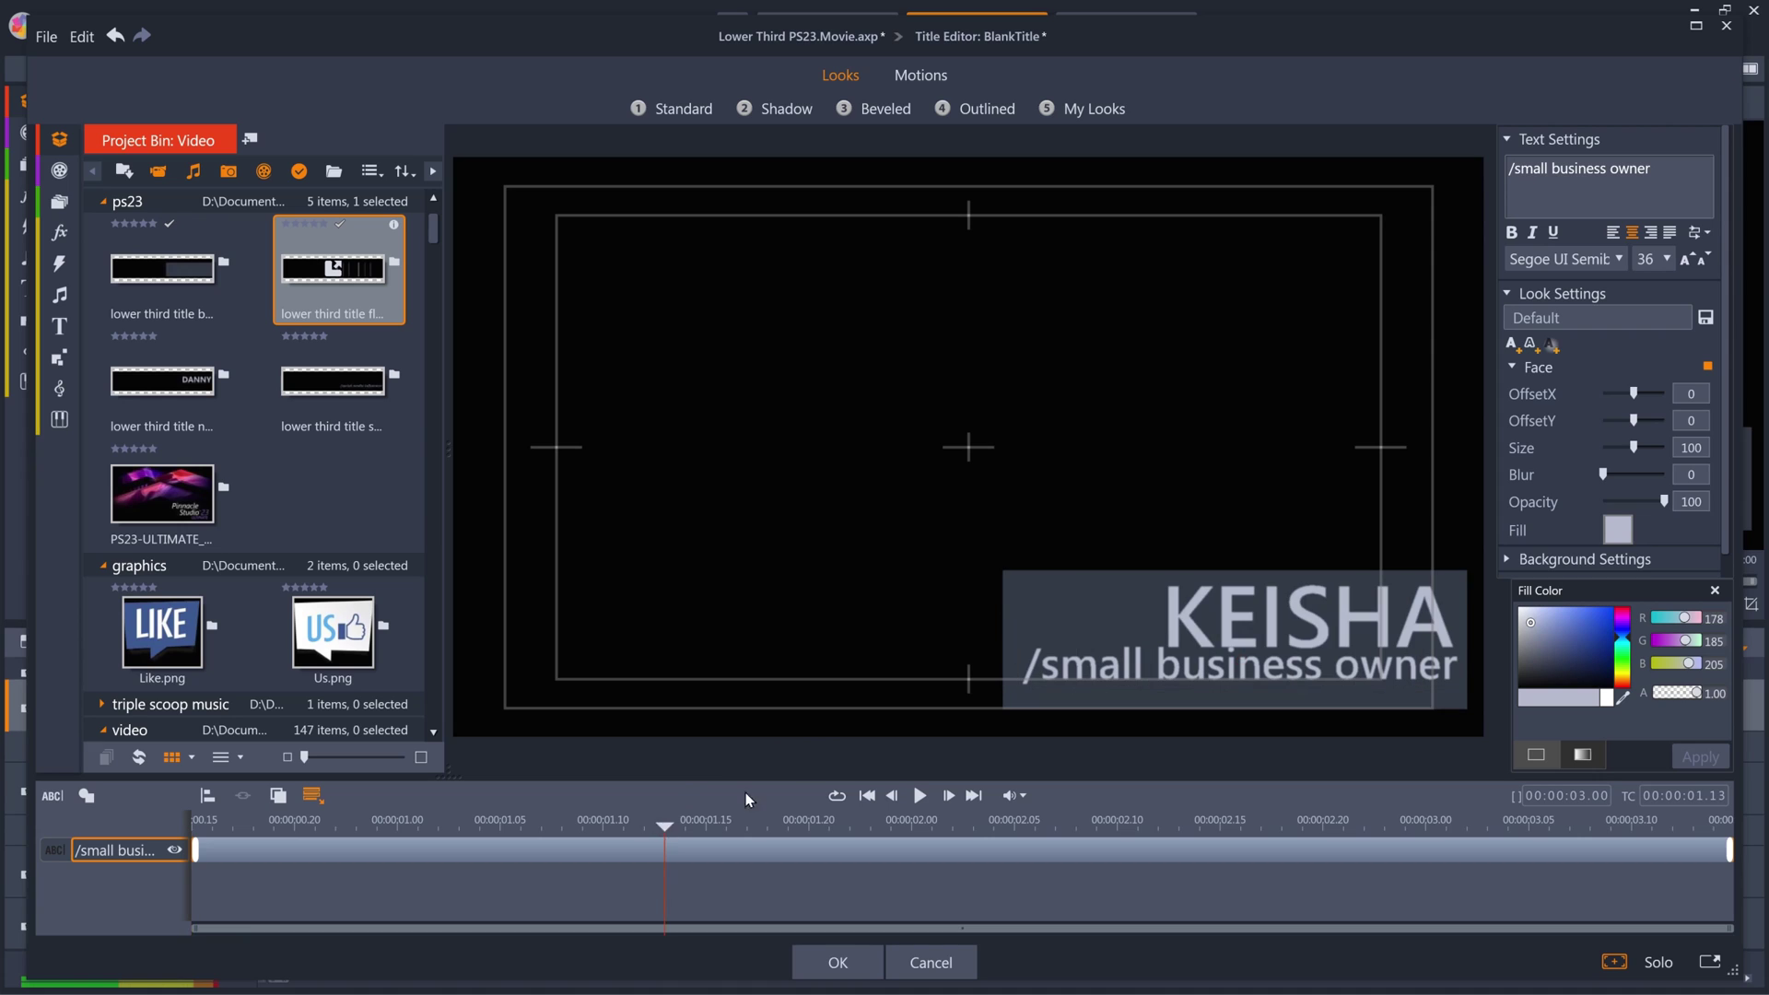
pyautogui.moveTo(1091, 636); pyautogui.dragTo(1089, 650)
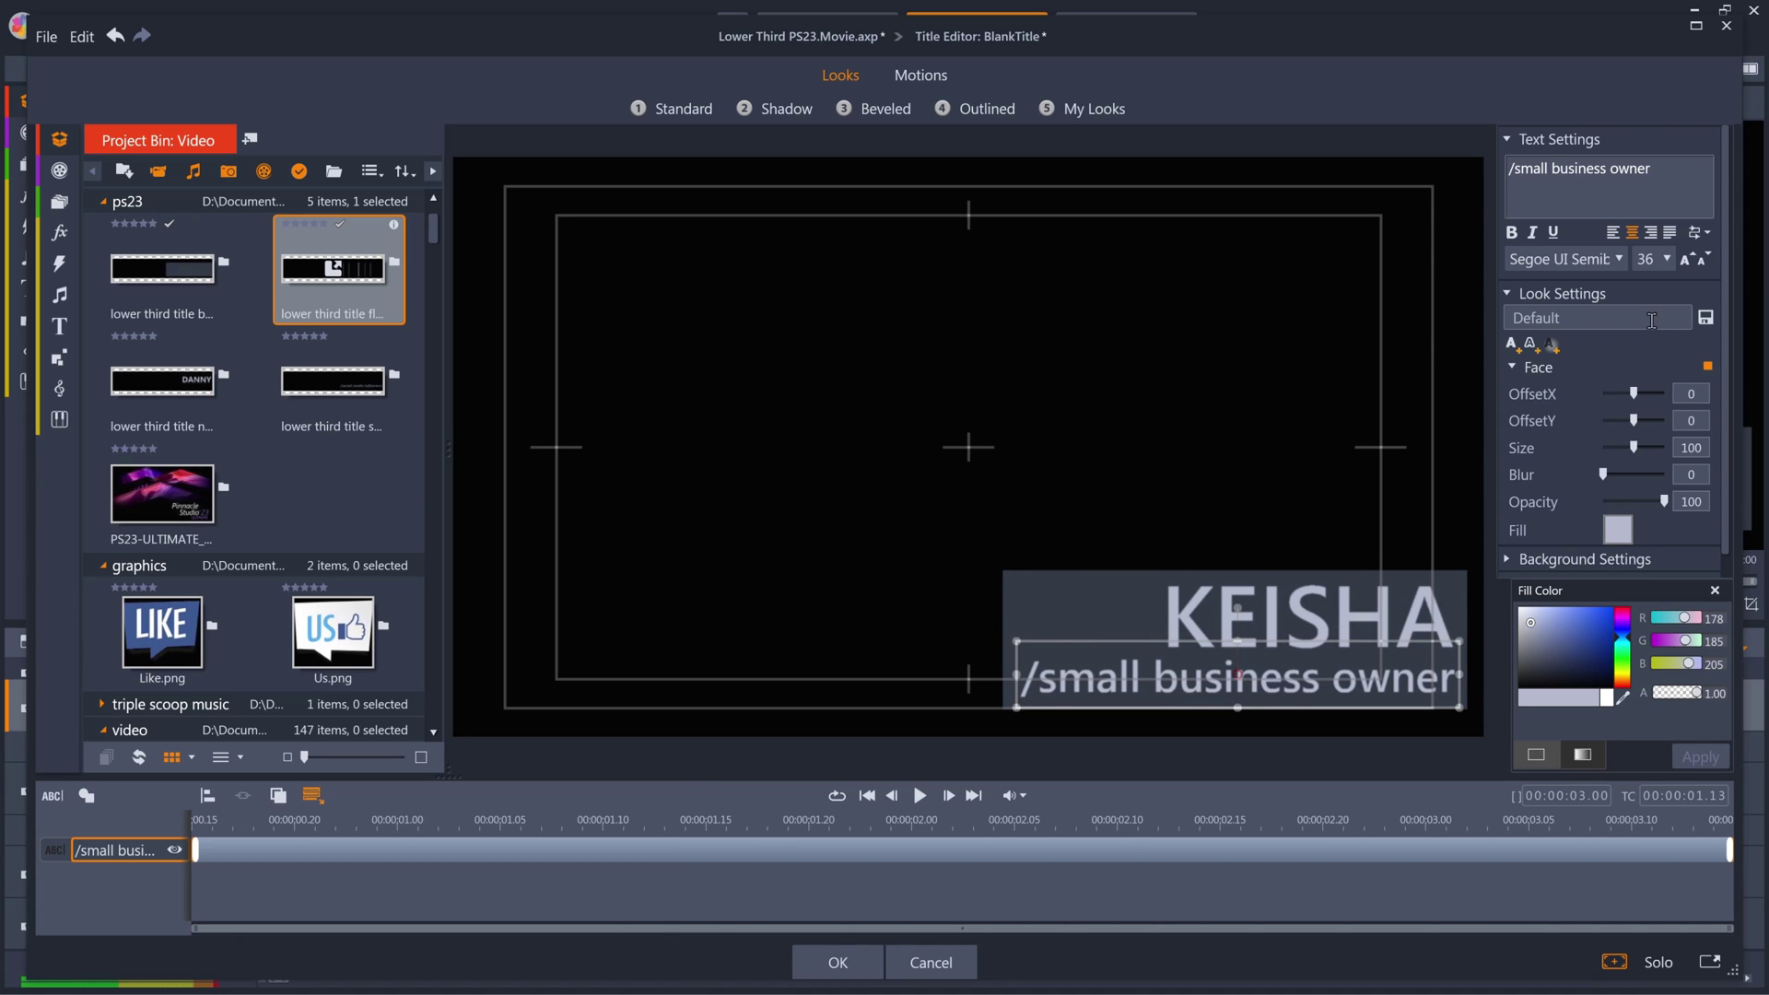
pyautogui.click(1668, 260)
pyautogui.click(1654, 280)
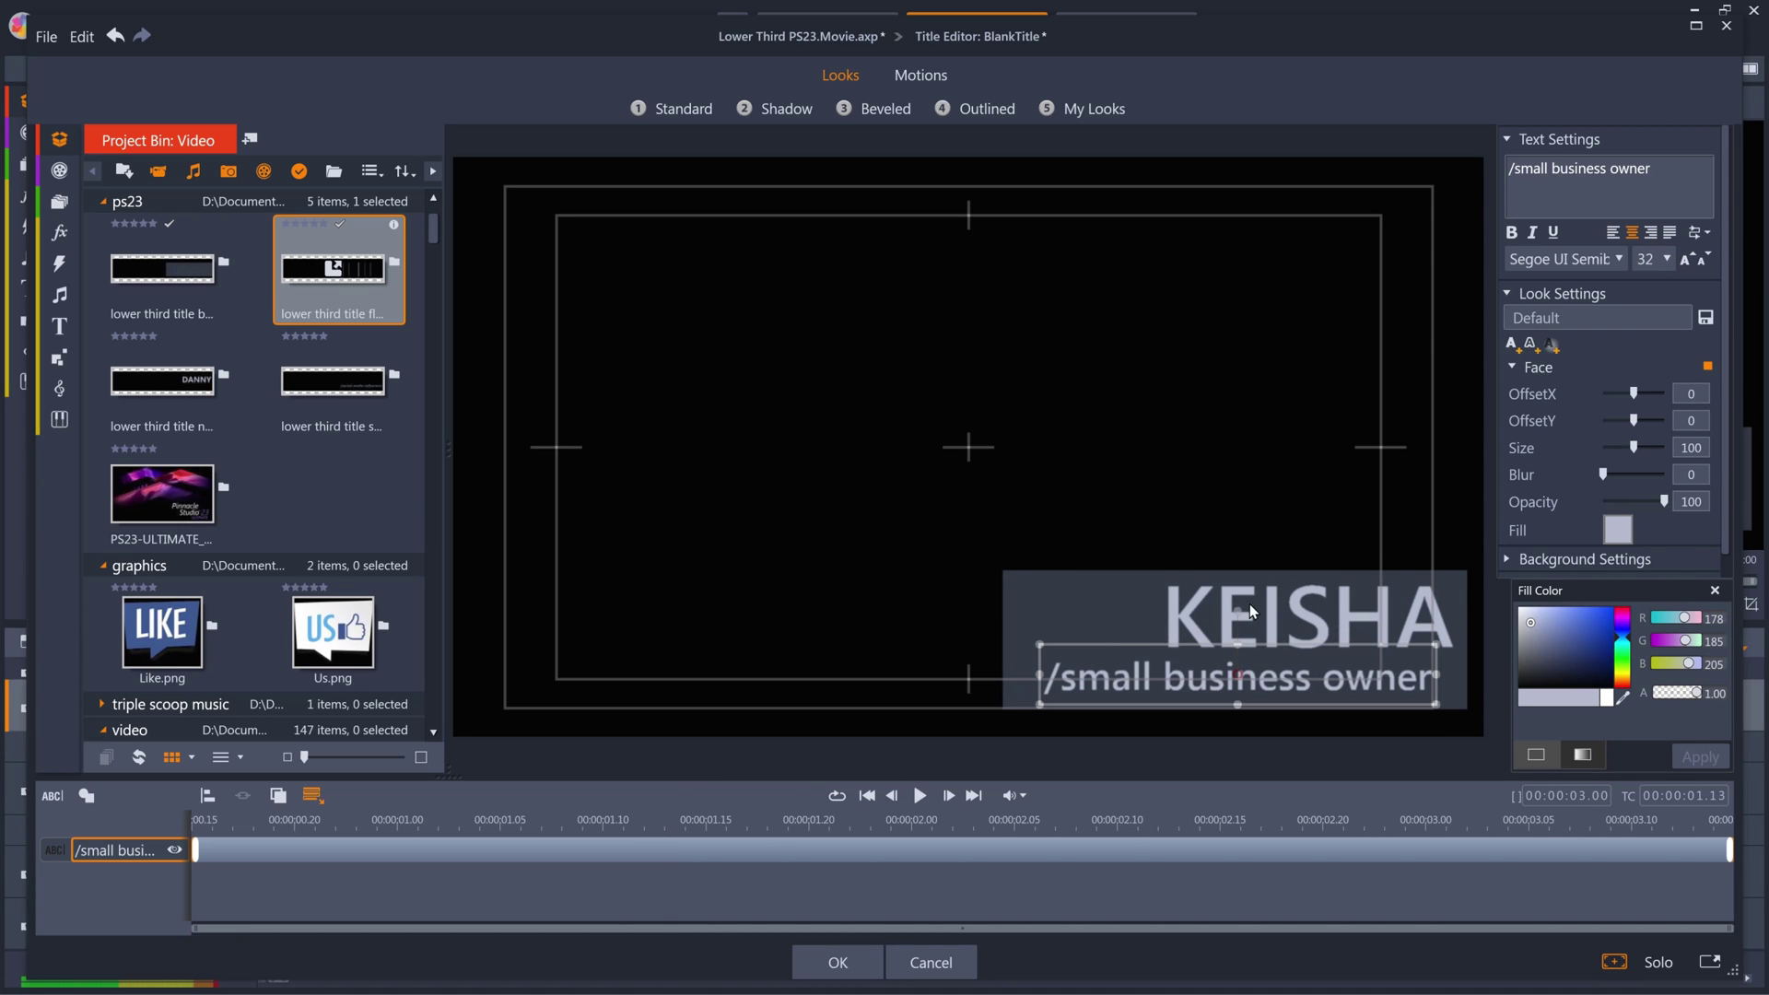
pyautogui.moveTo(1100, 647); pyautogui.dragTo(1117, 642)
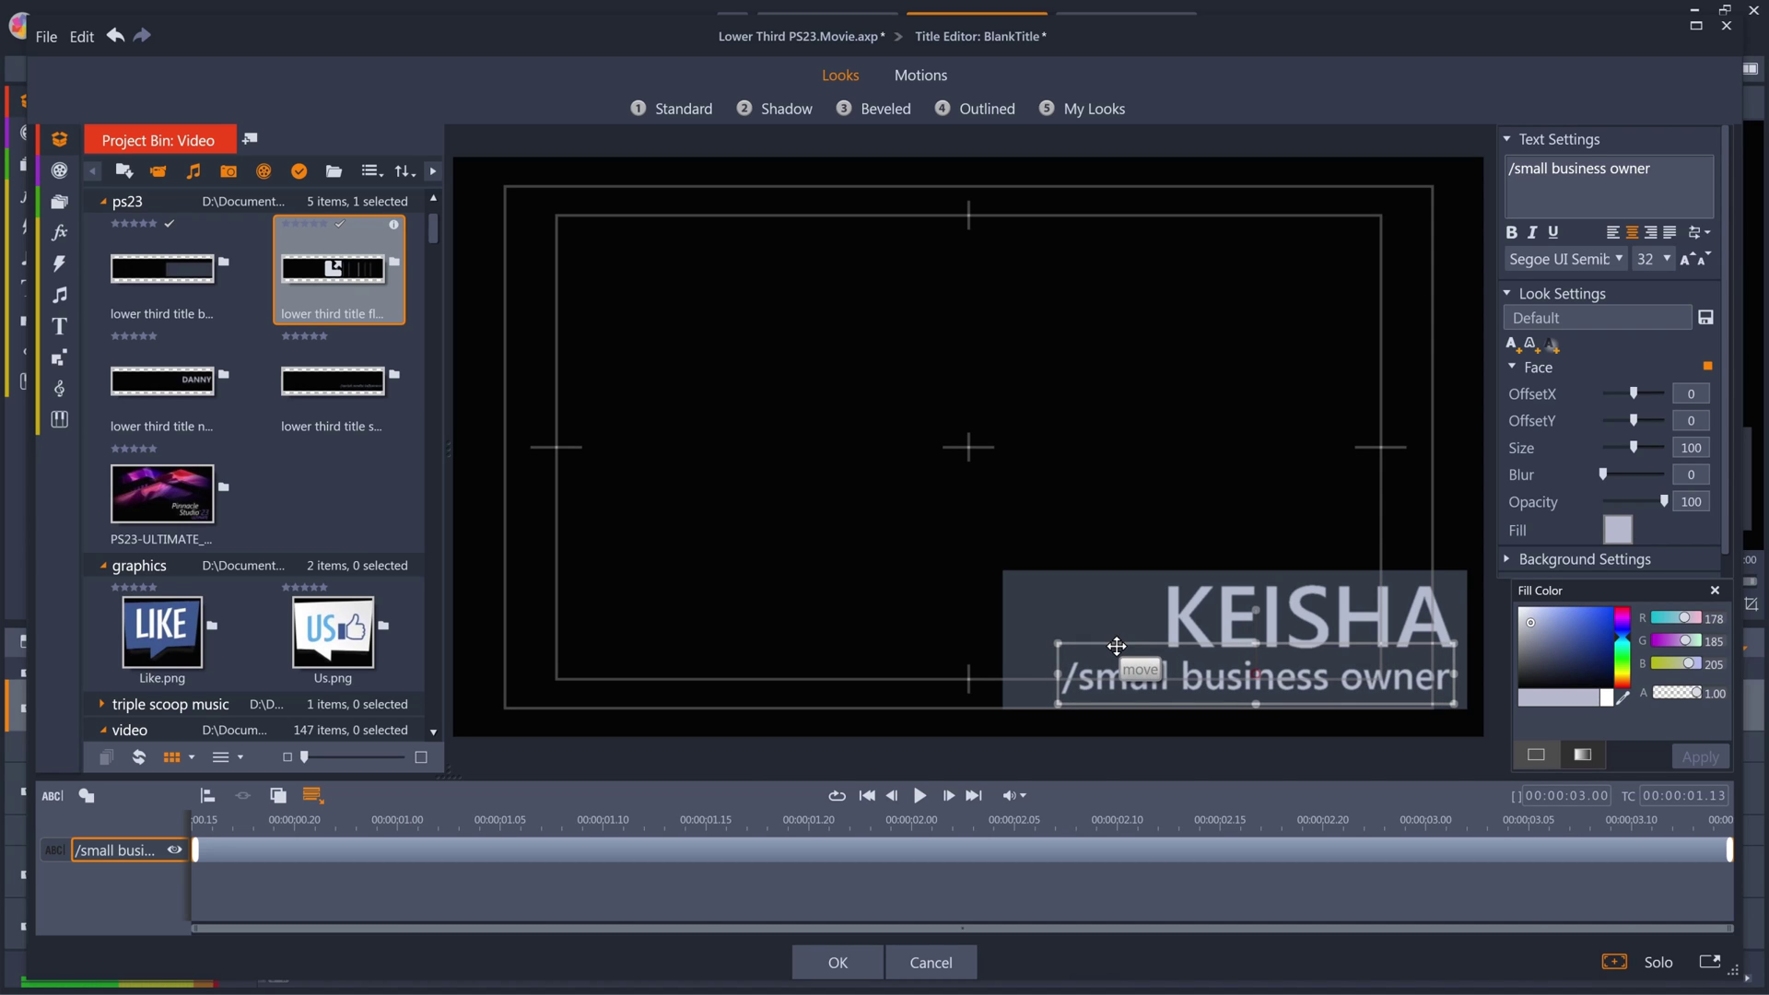
# Step: Close the title editor and extend the subtitle clip to end with the name clip
pyautogui.click(837, 962)
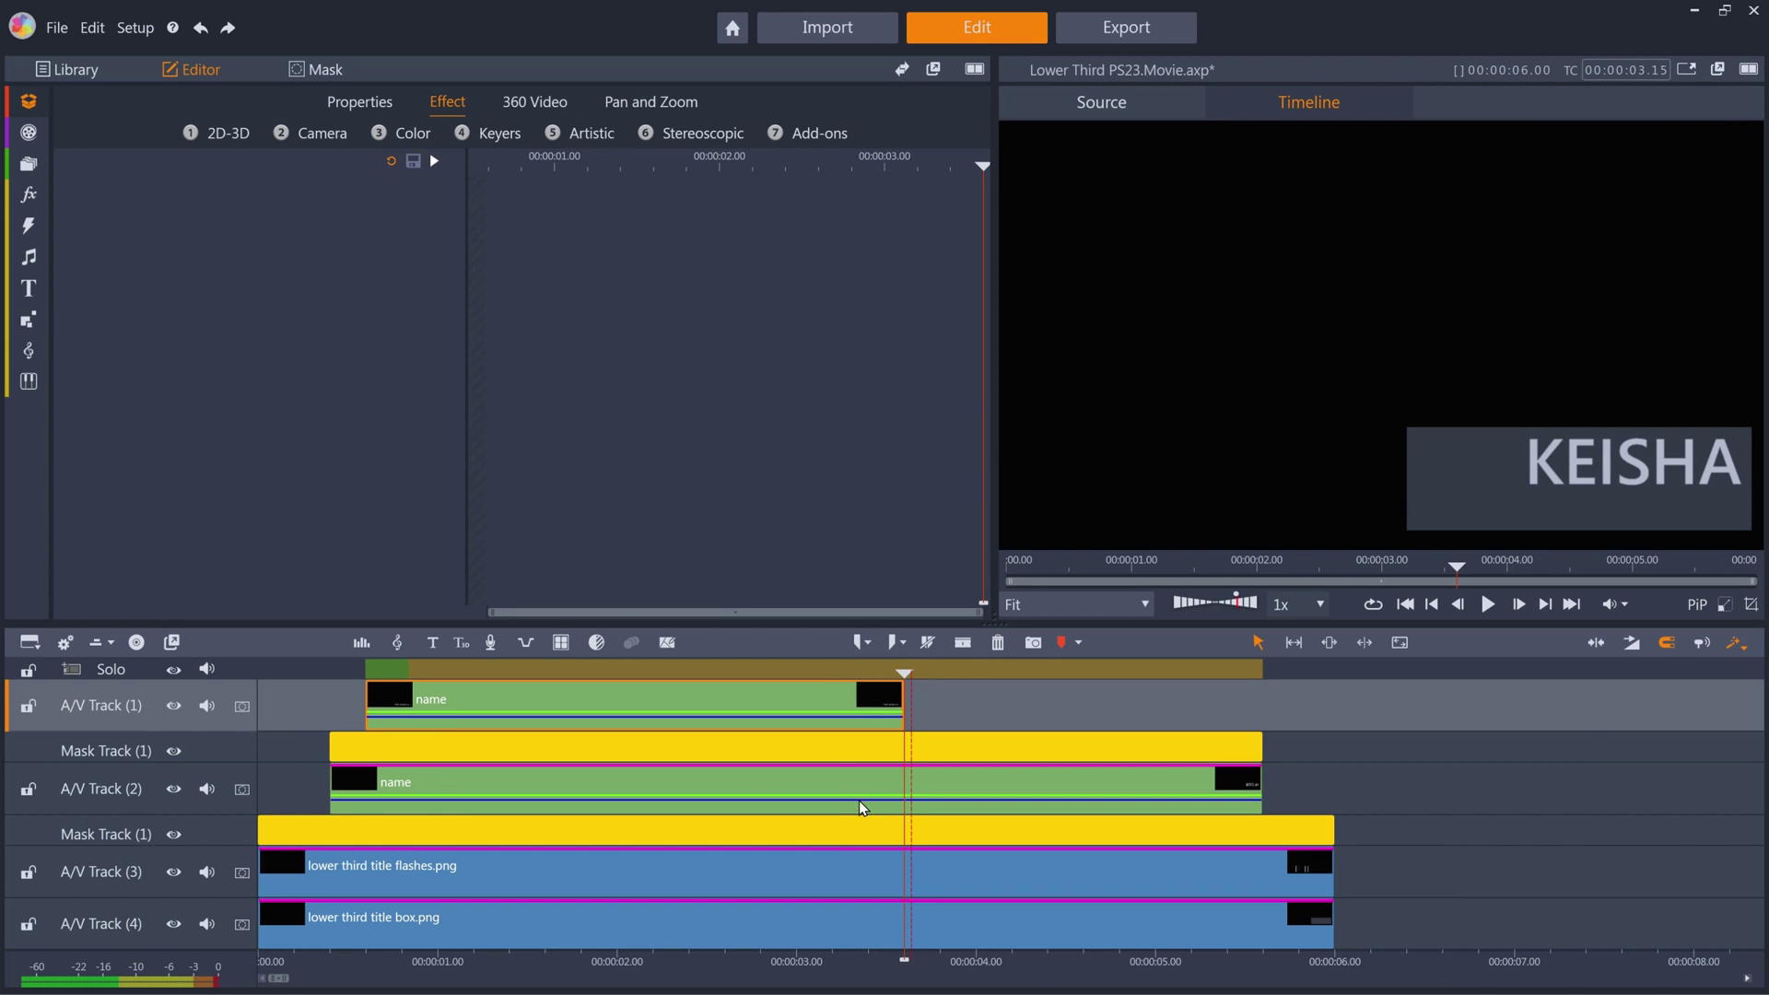
pyautogui.click(841, 672)
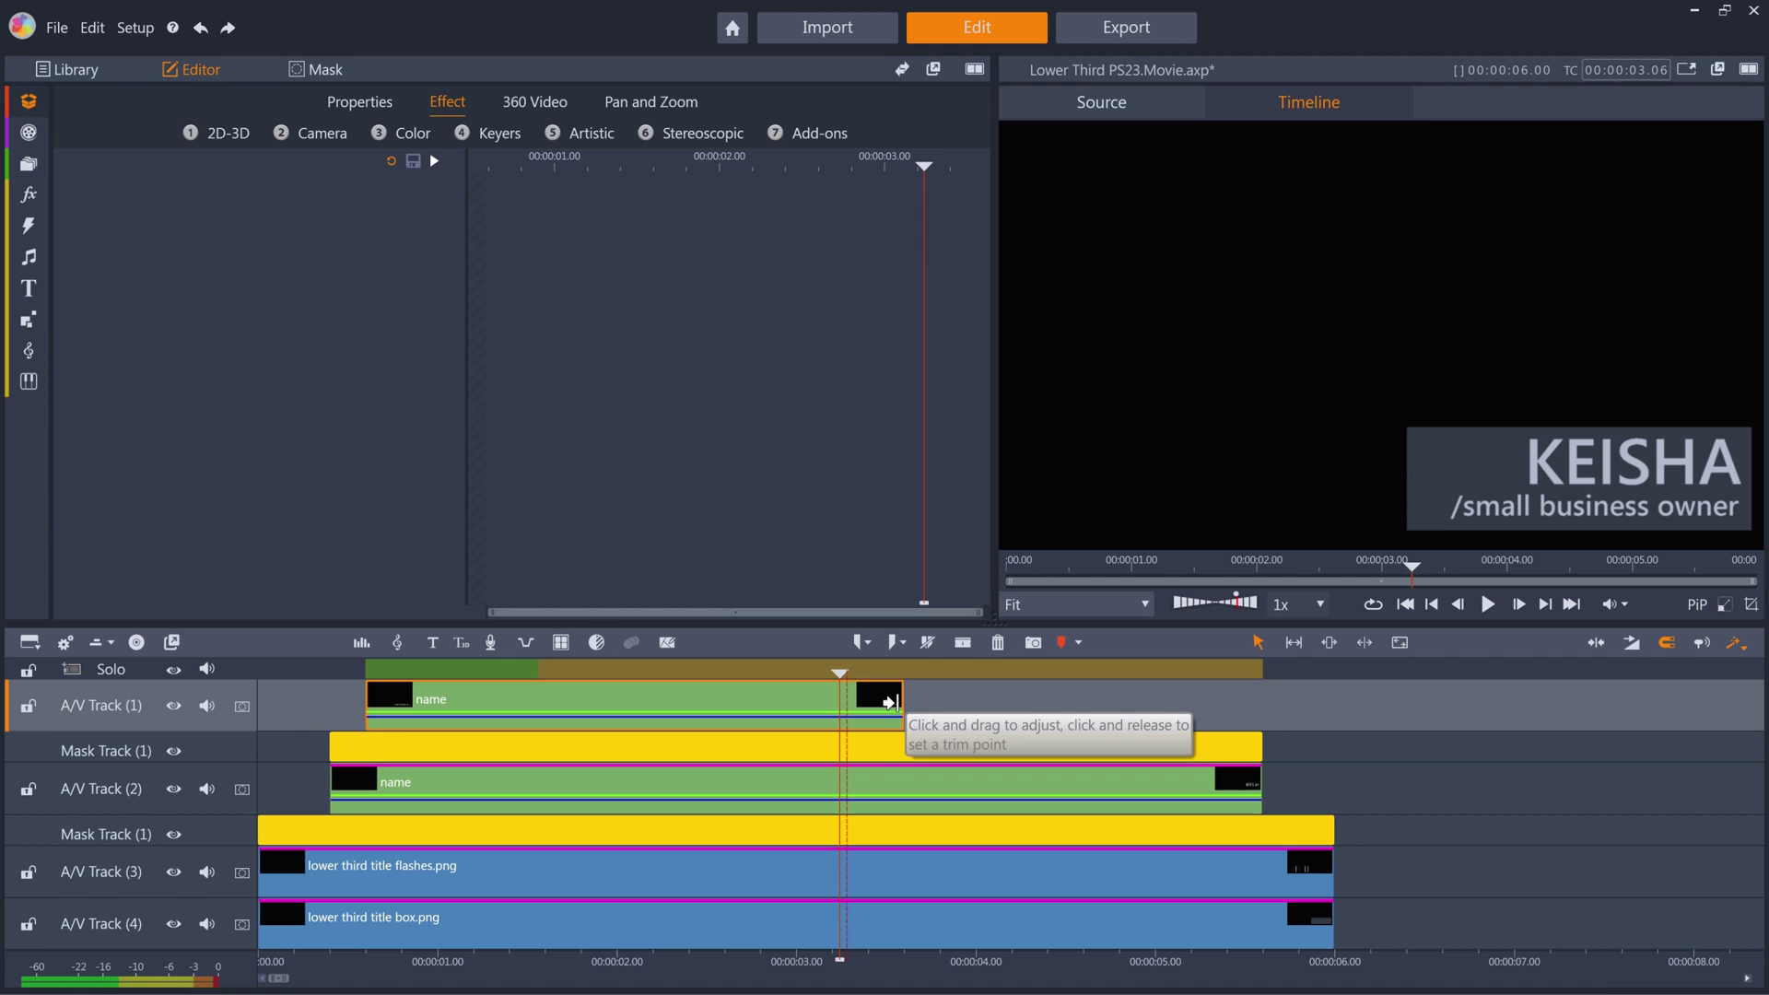
pyautogui.moveTo(902, 697); pyautogui.dragTo(1253, 698)
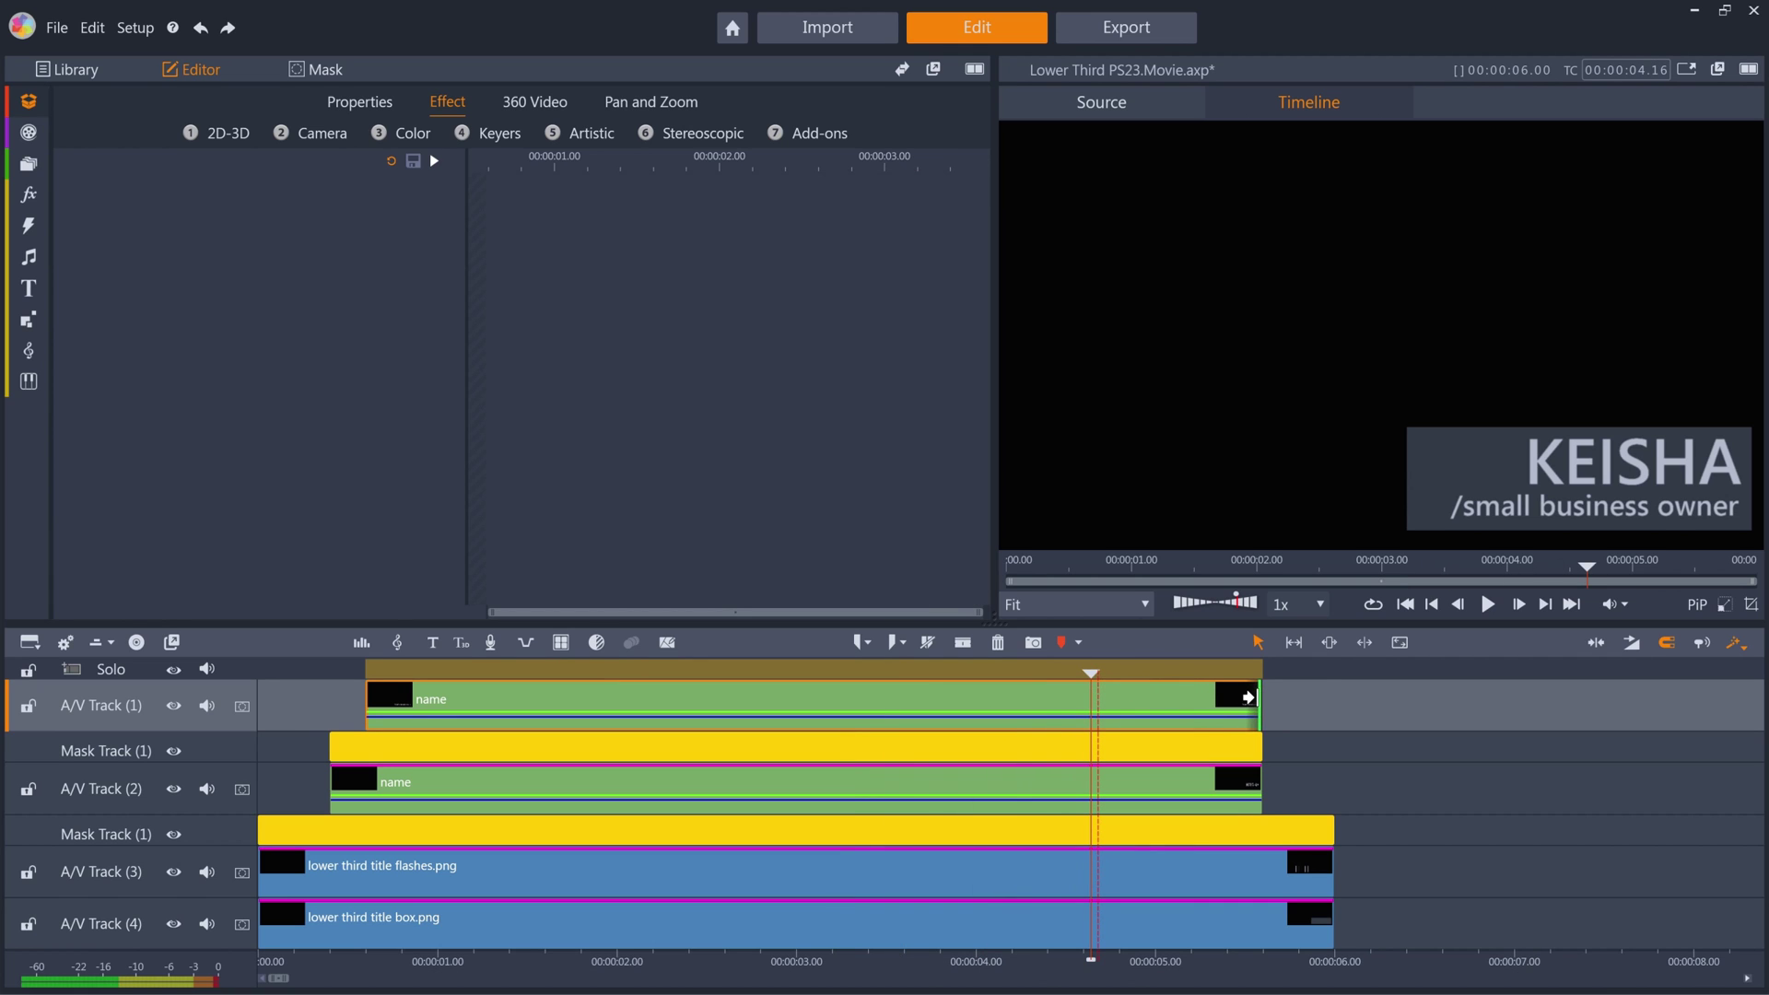
pyautogui.moveTo(1092, 673); pyautogui.dragTo(367, 672)
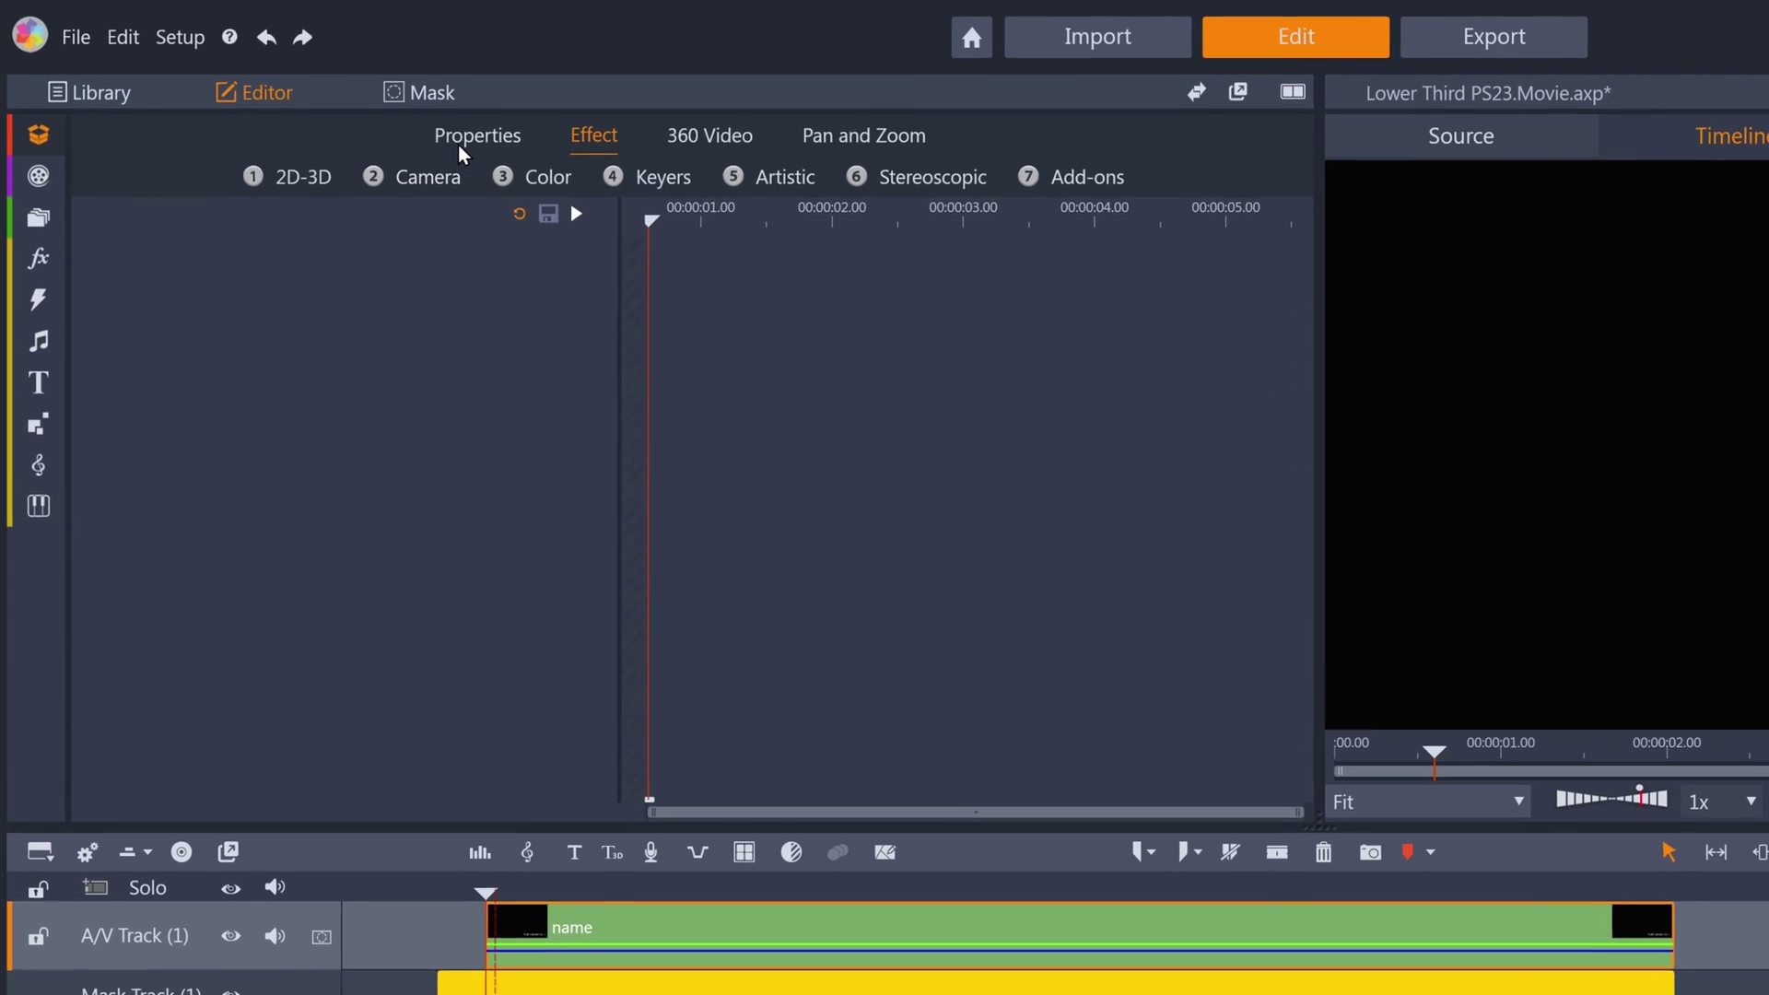
# Step: Keyframe the subtitle's horizontal position from 84.4 at the start to 0 at about 1 s
pyautogui.click(464, 143)
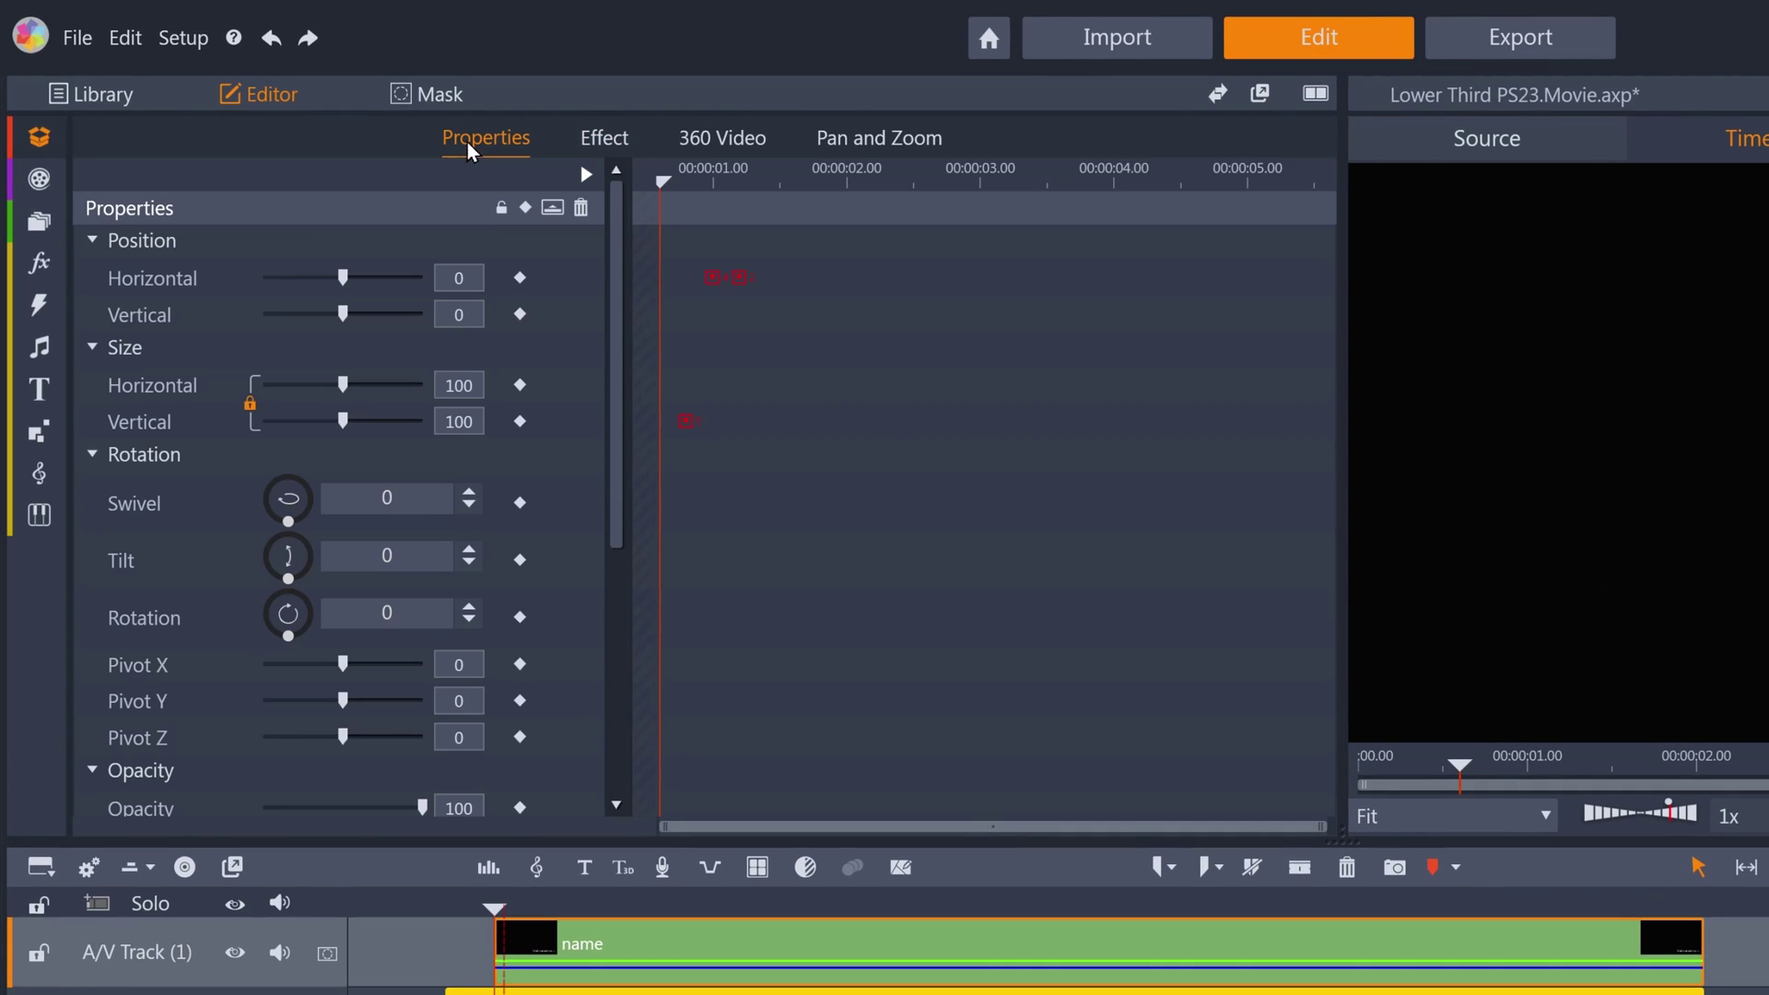
pyautogui.moveTo(343, 276); pyautogui.dragTo(376, 277)
pyautogui.click(521, 278)
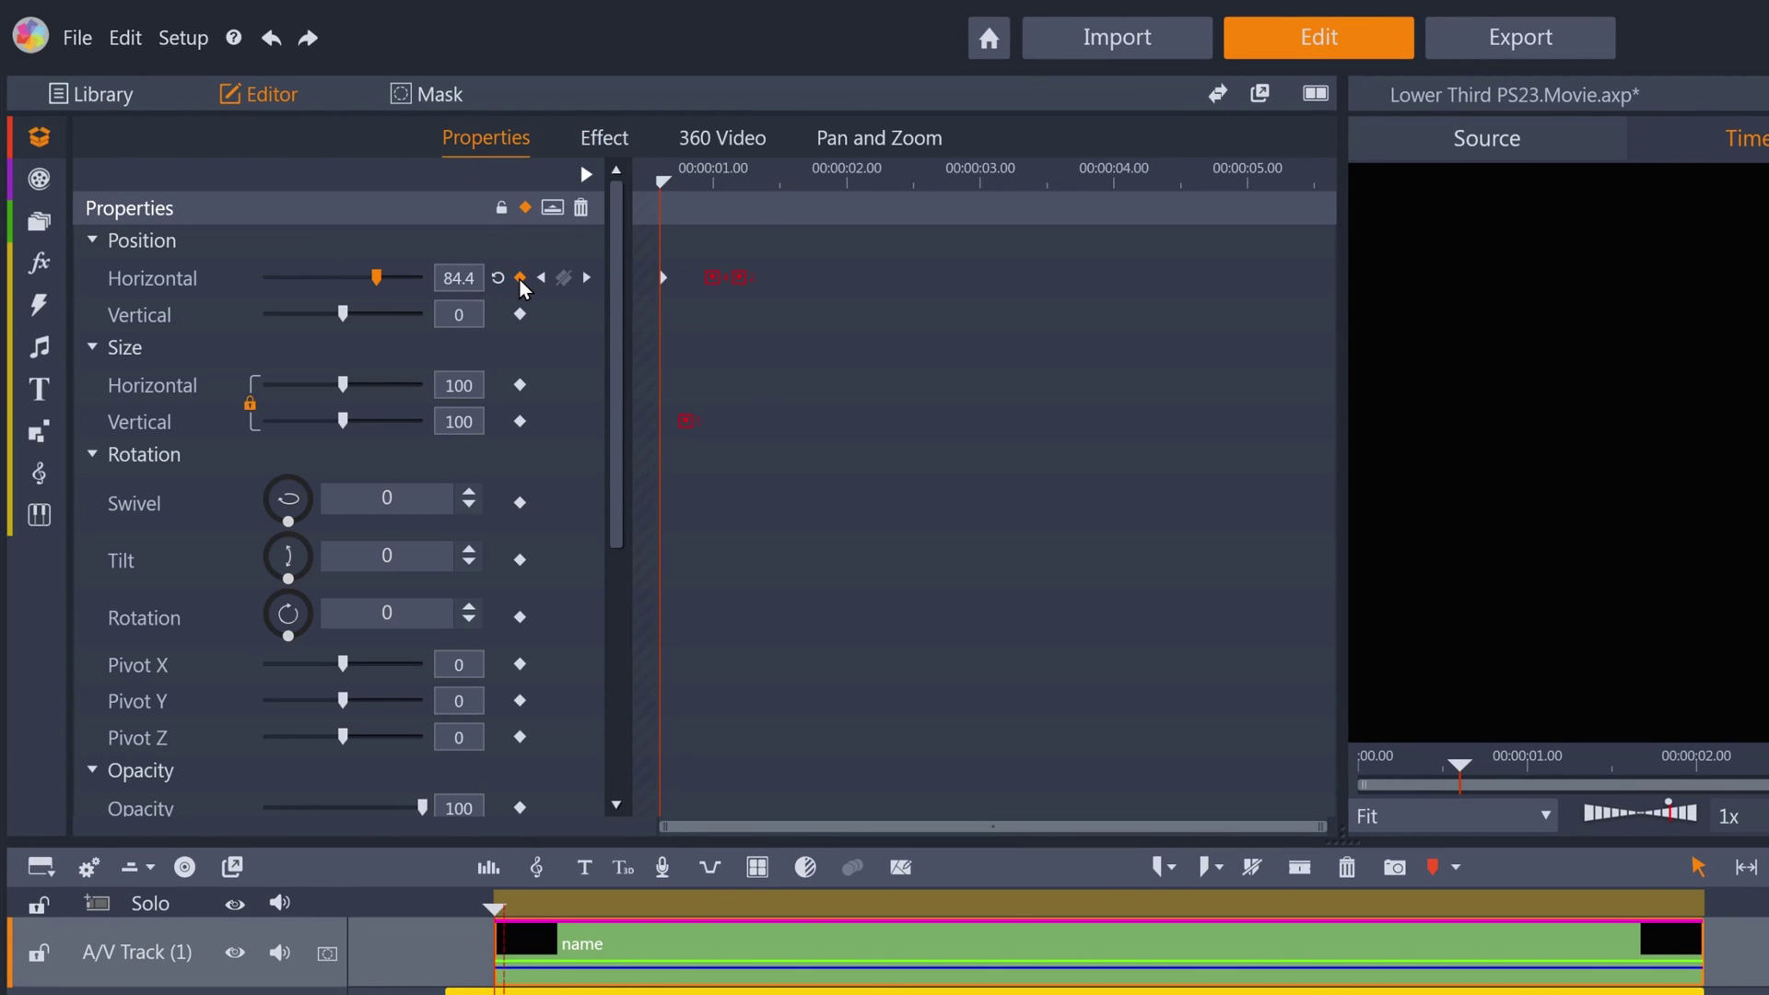
pyautogui.doubleClick(461, 277)
pyautogui.press('Return')
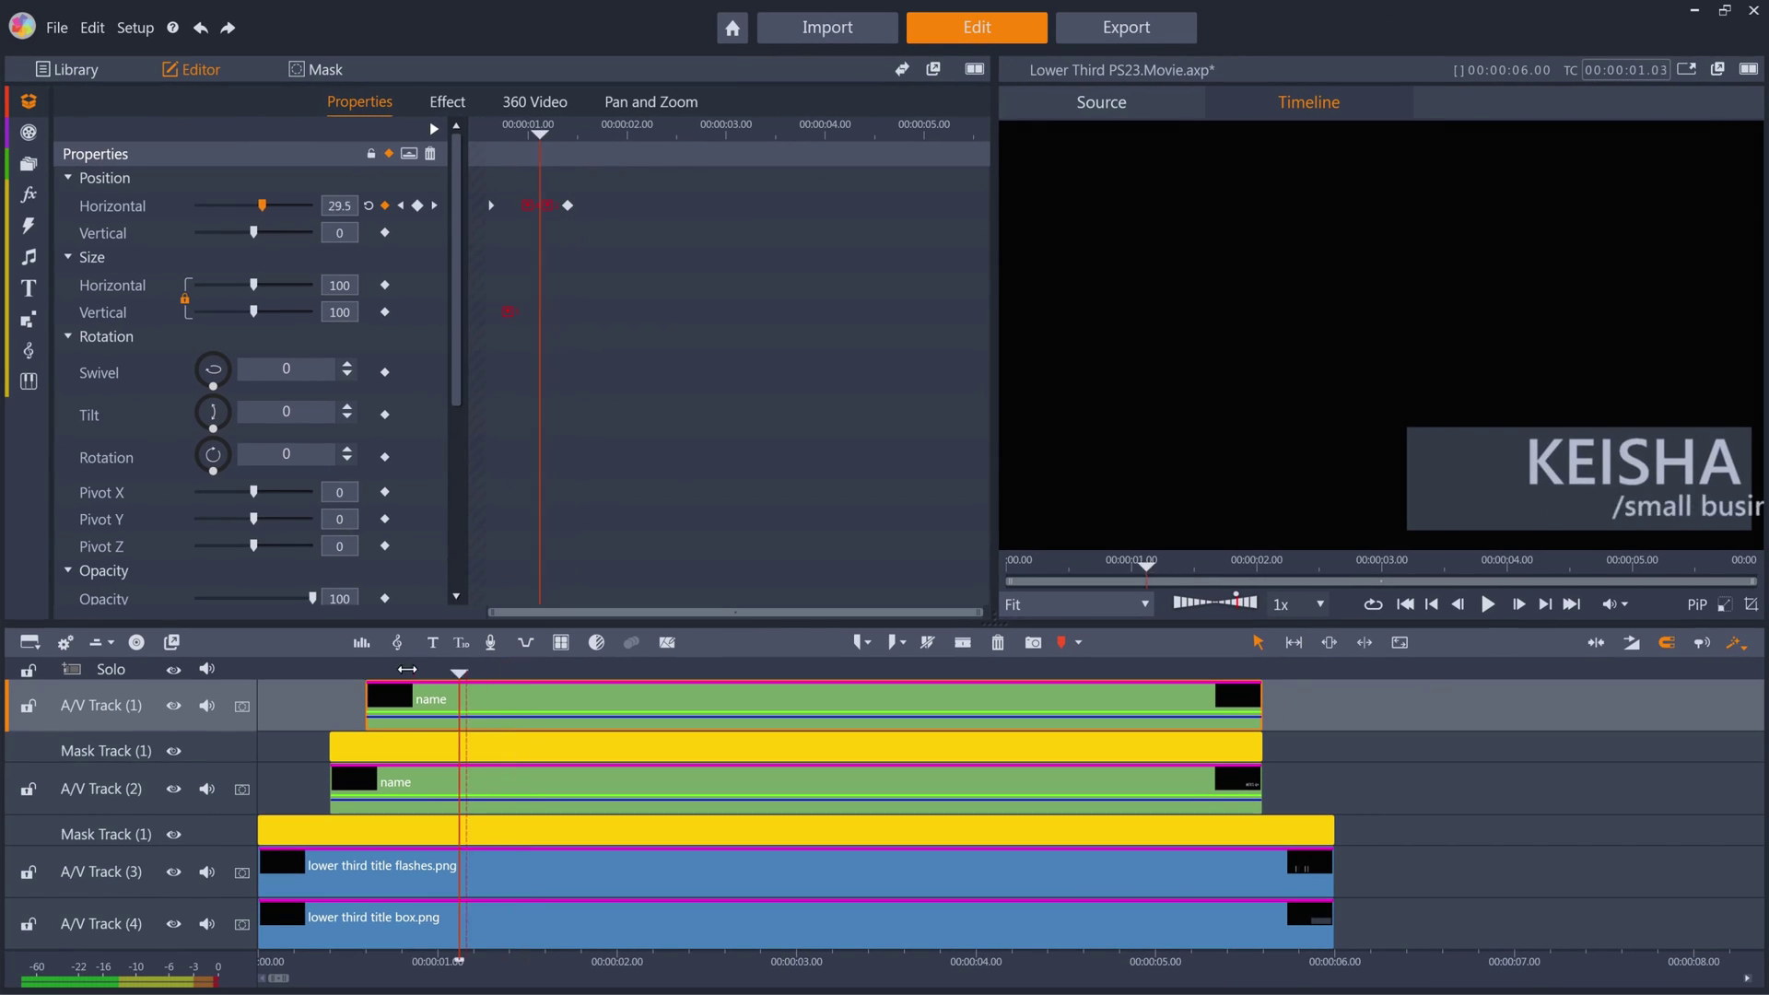
pyautogui.click(351, 912)
pyautogui.moveTo(262, 677); pyautogui.dragTo(502, 663)
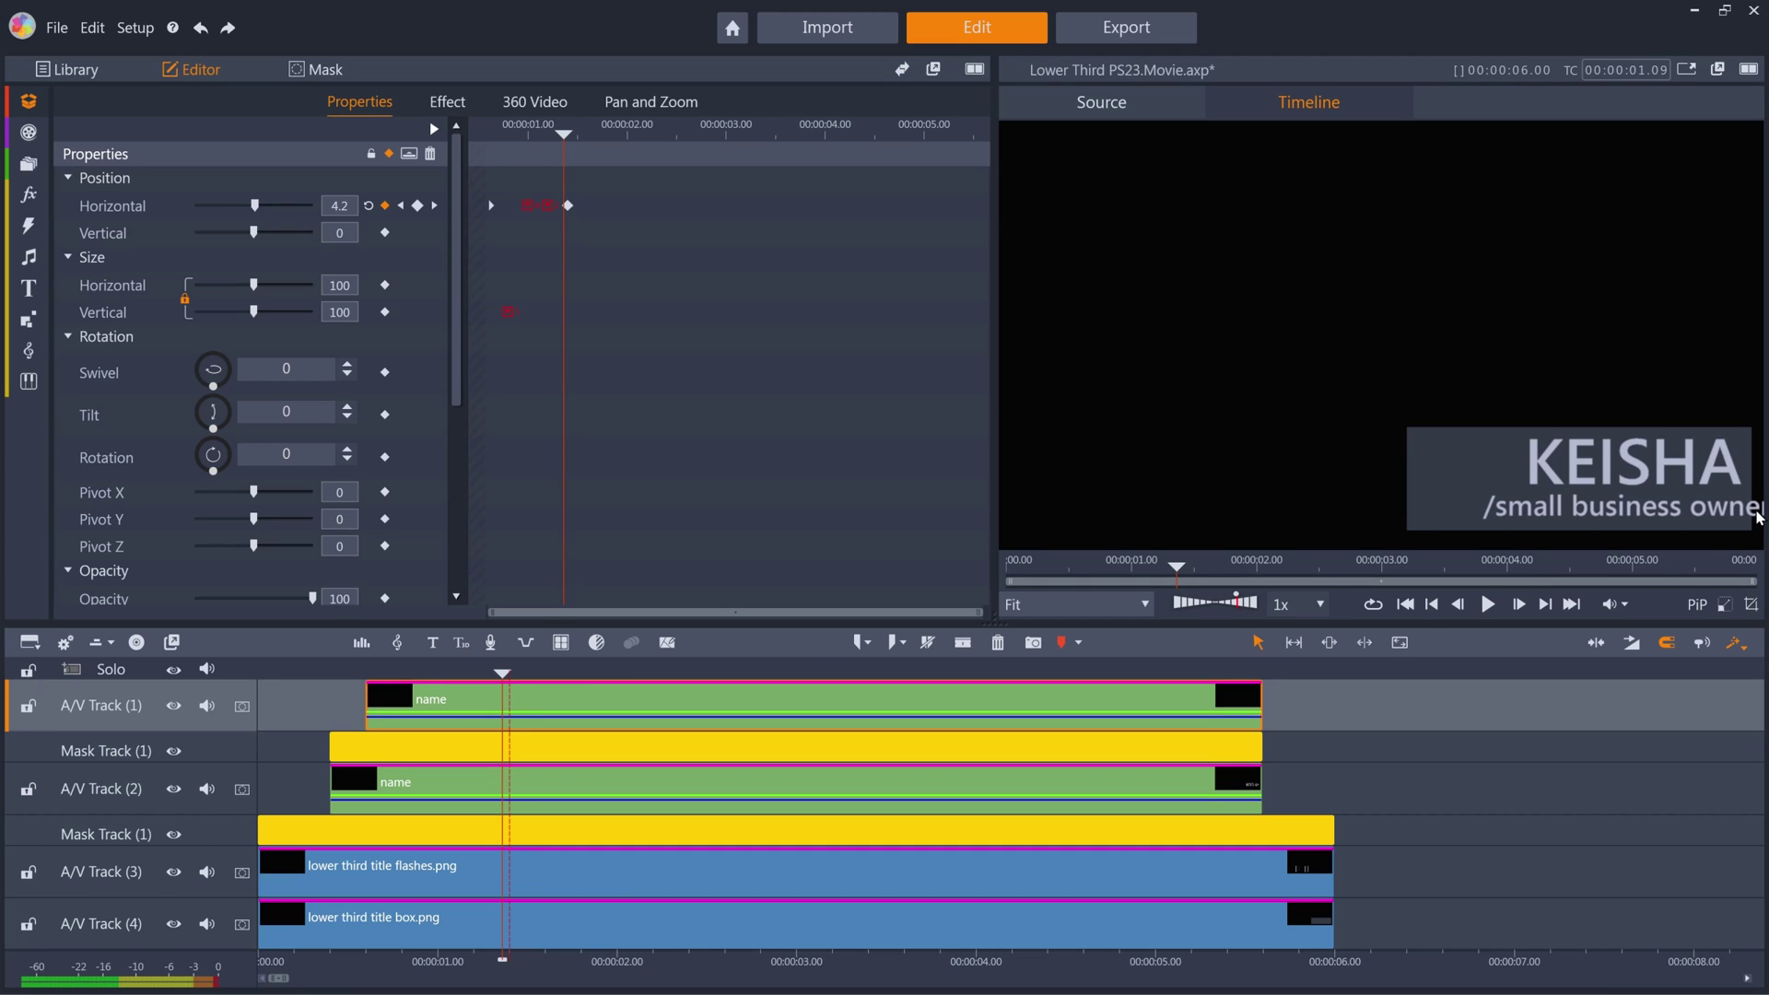
# Step: Copy the name title's mask clip and paste it onto a new mask track above A/V Track (1)
pyautogui.doubleClick(673, 756)
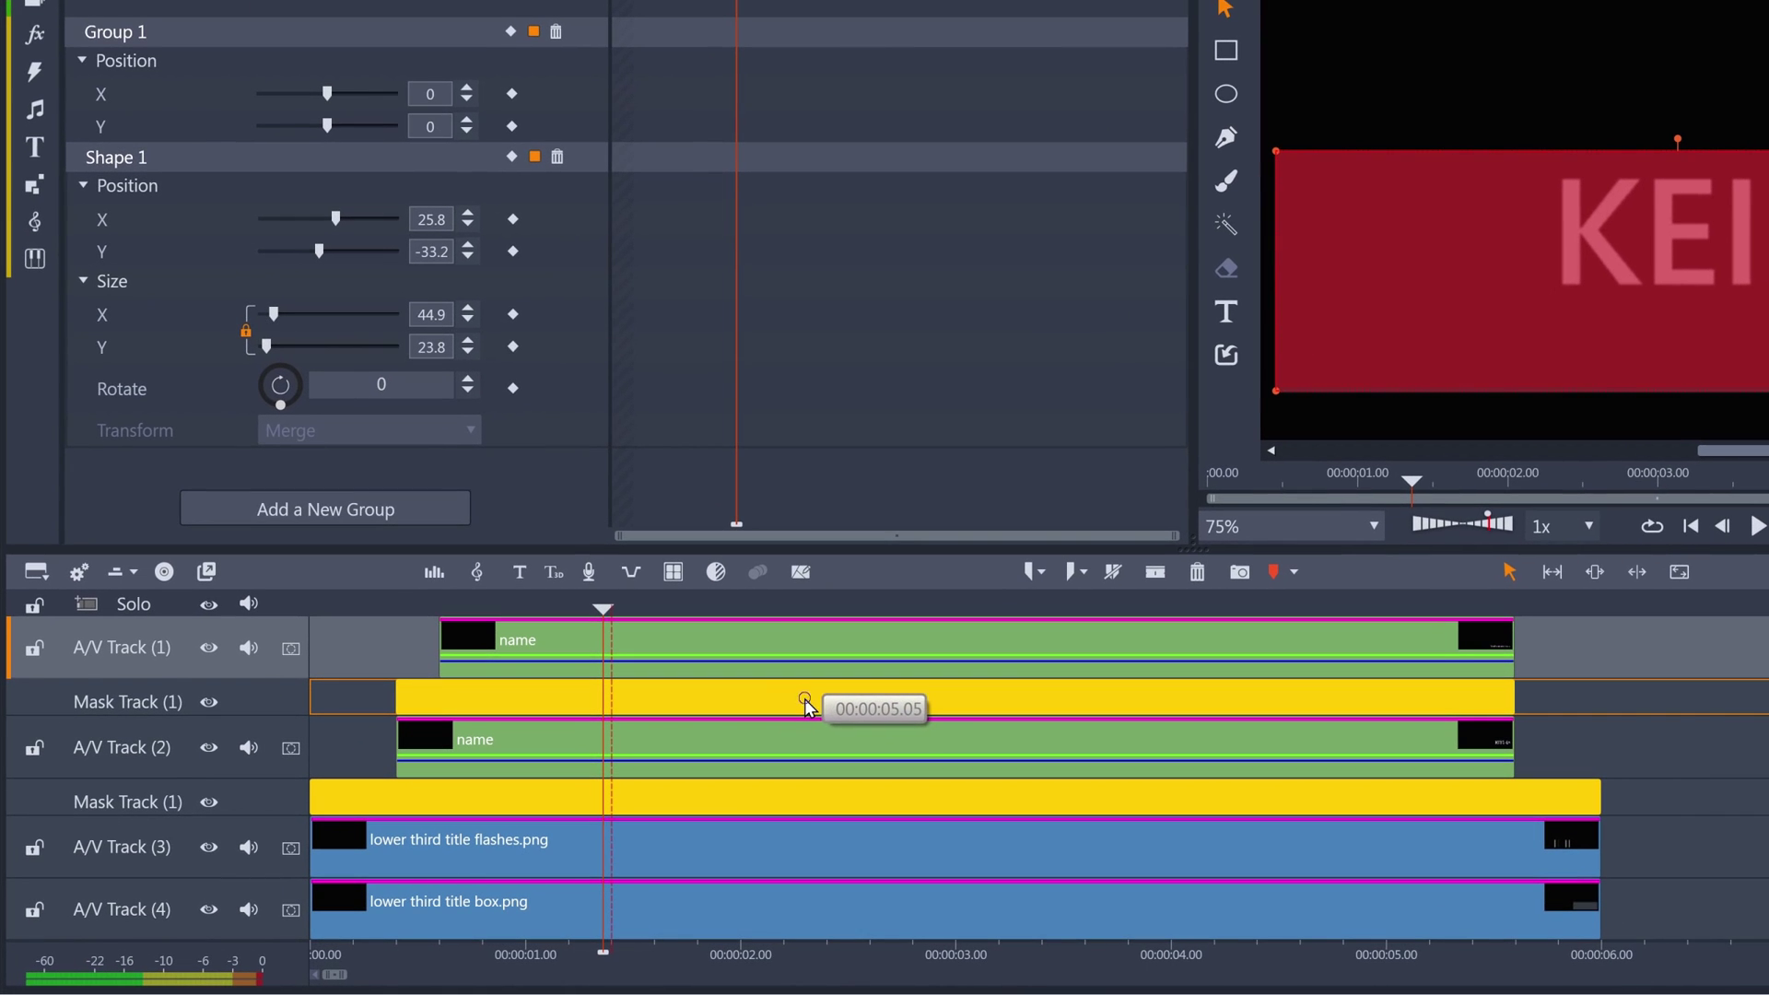
pyautogui.rightClick(673, 755)
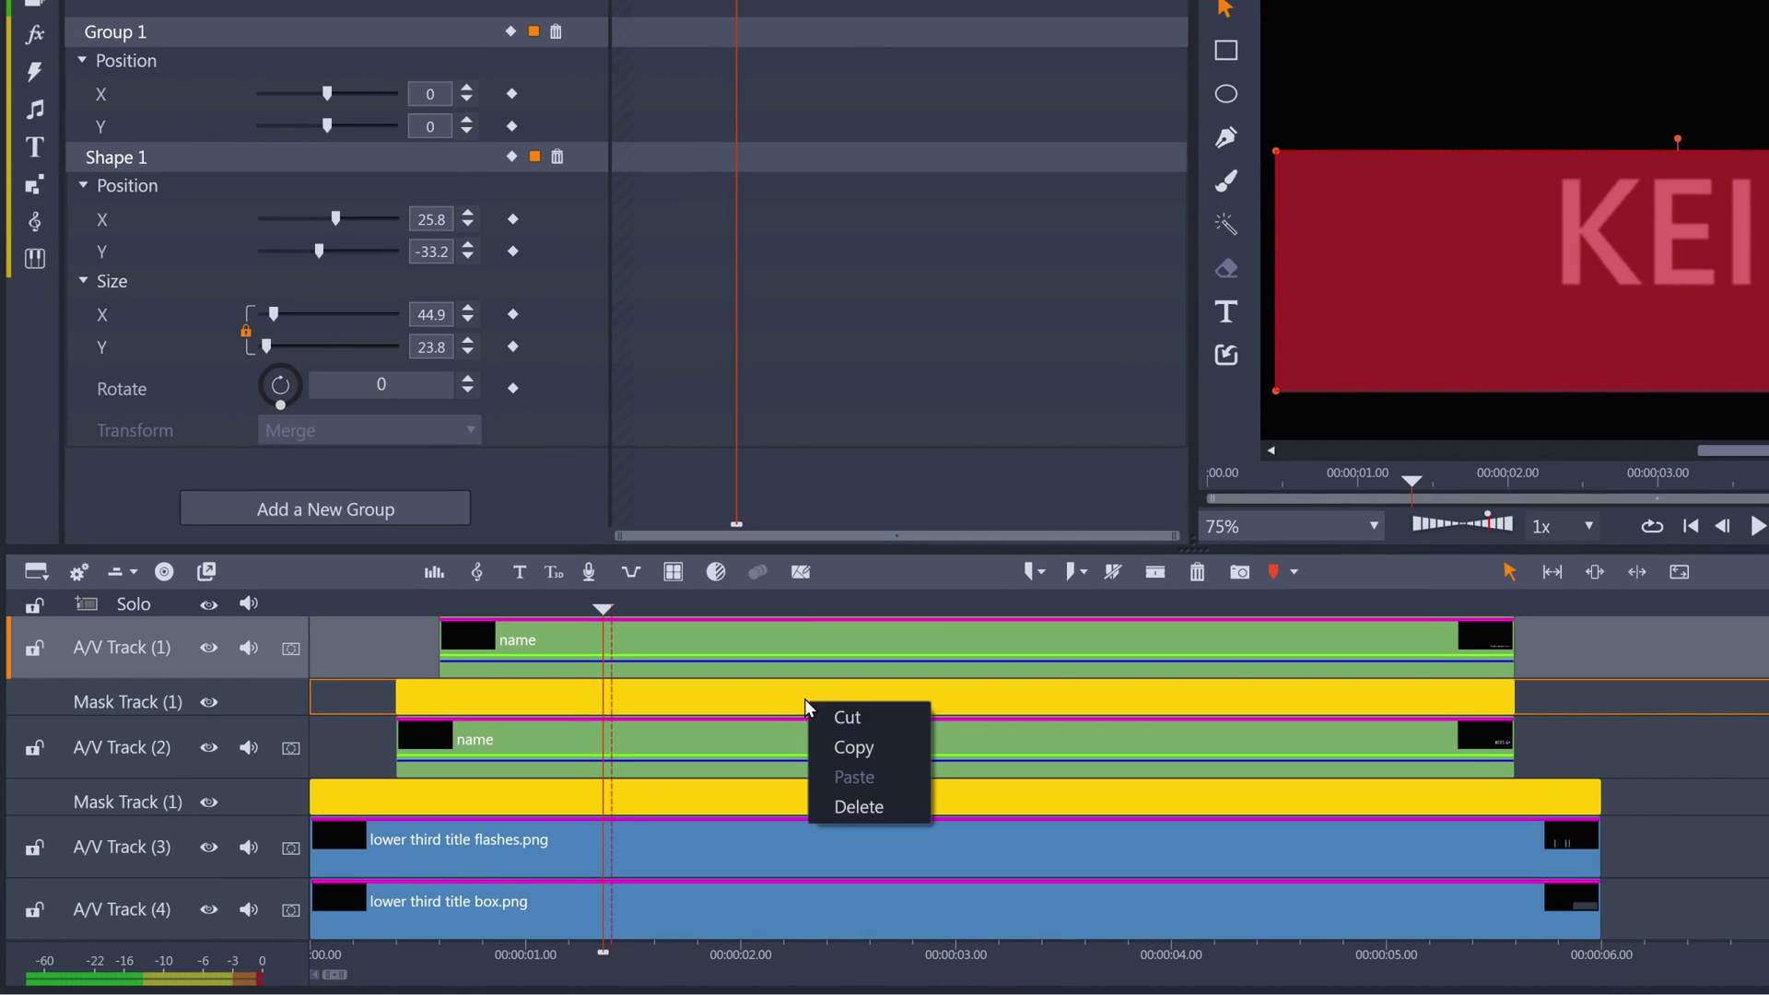
pyautogui.click(838, 747)
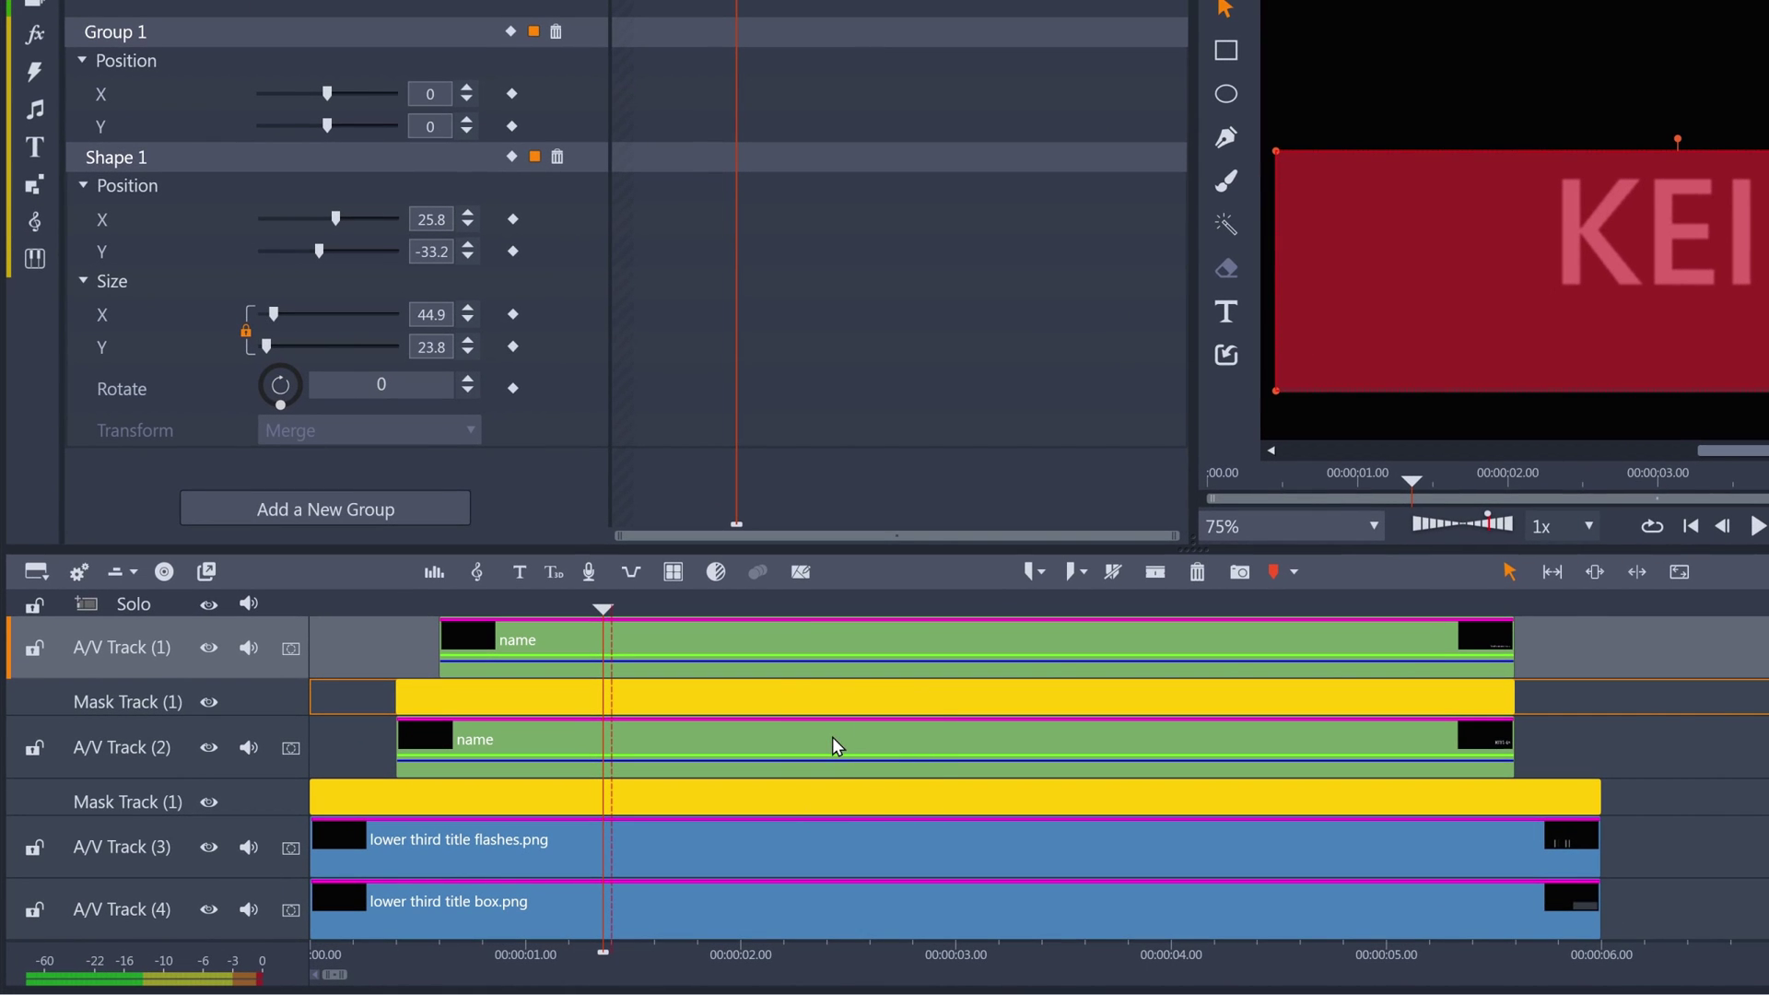
pyautogui.click(289, 649)
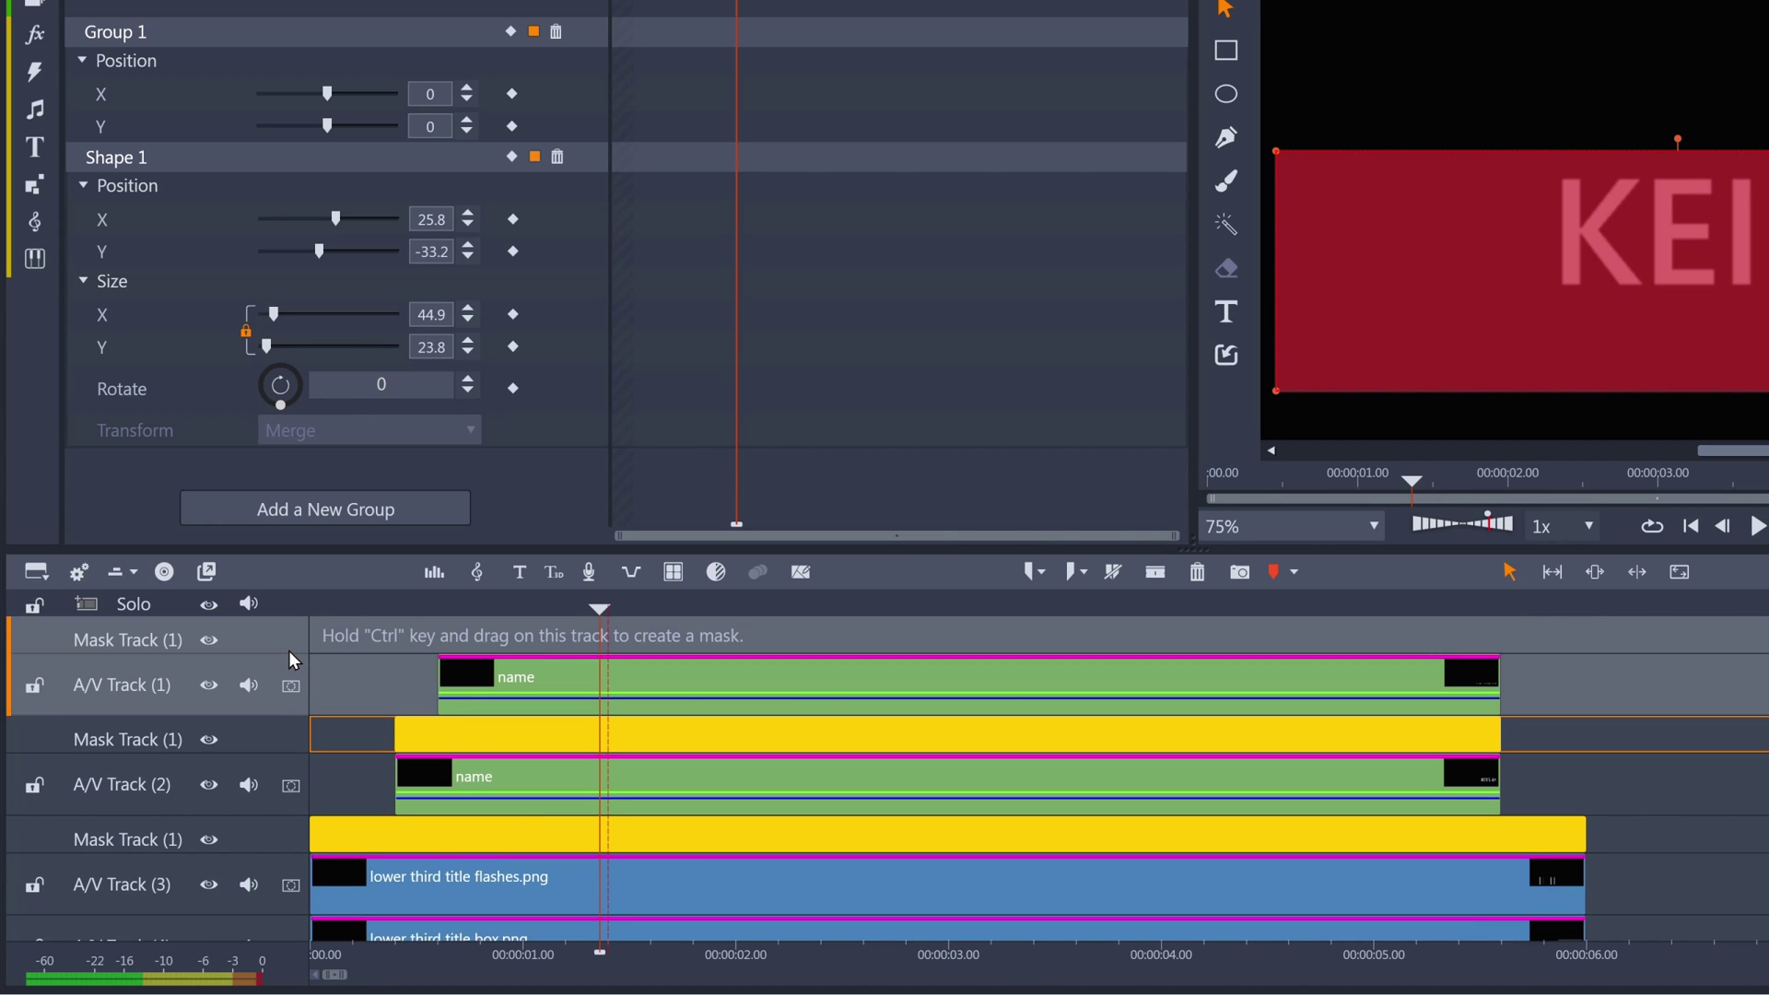
pyautogui.rightClick(565, 634)
pyautogui.click(603, 639)
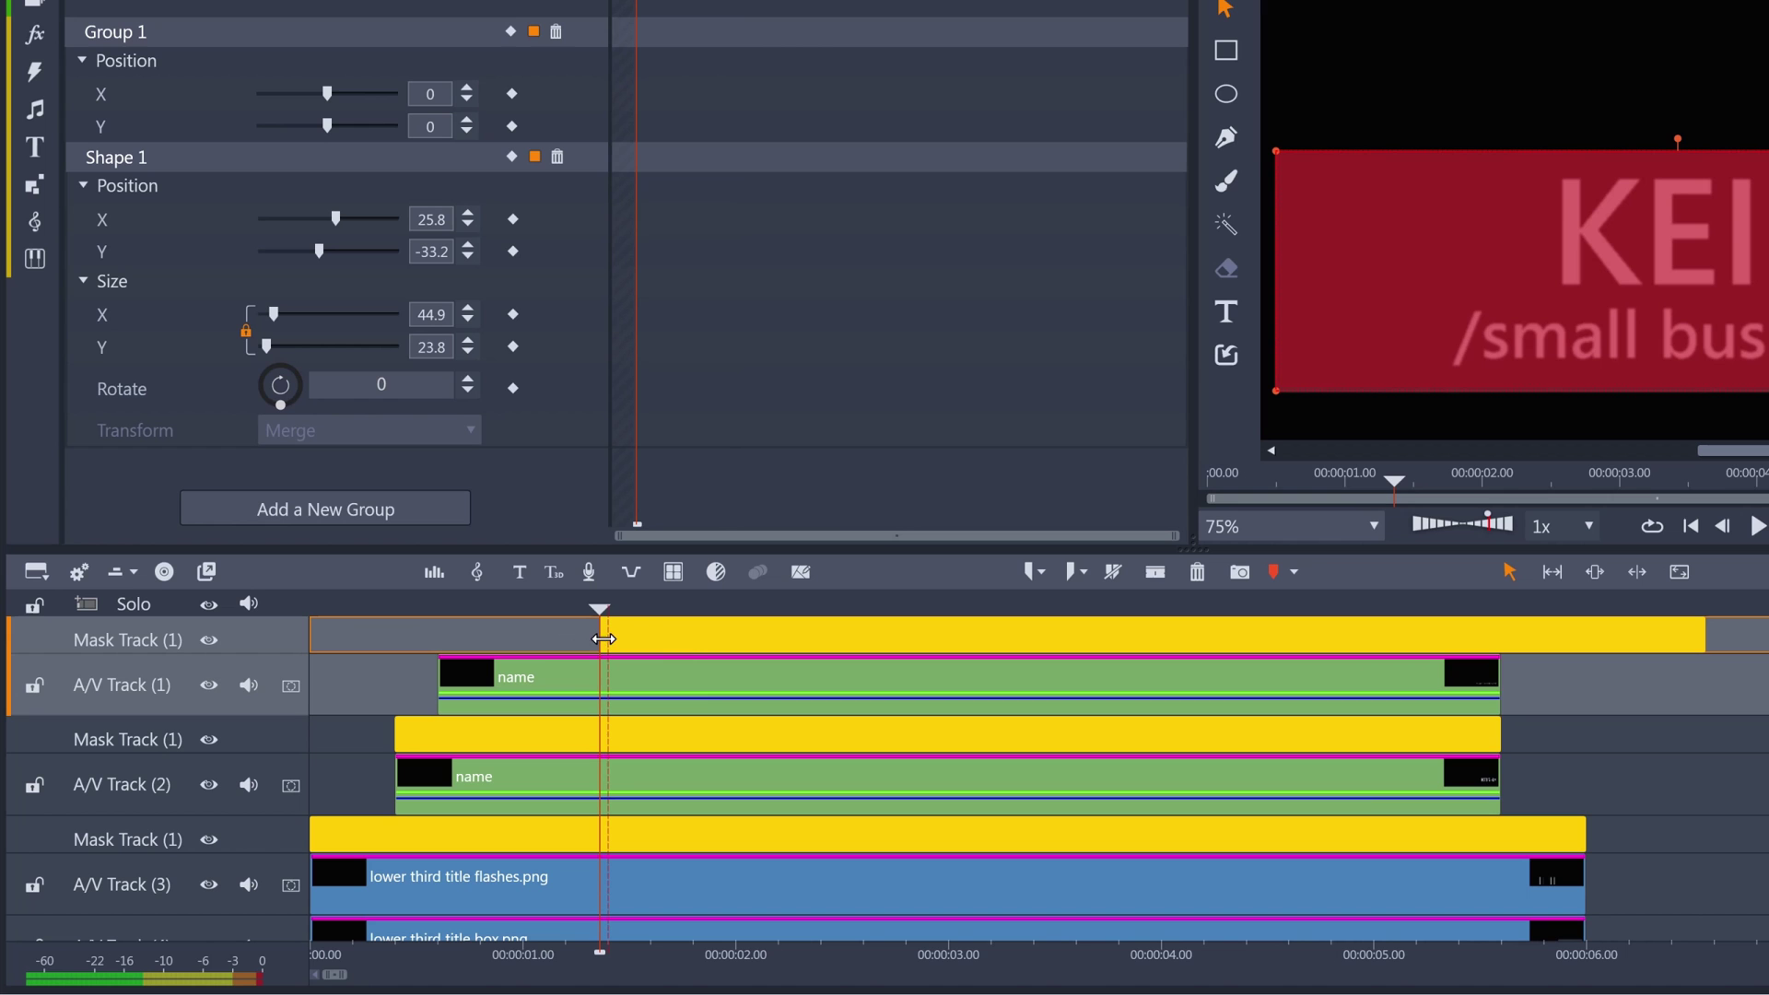
# Step: Align and trim the pasted mask to the subtitle clip, with matte function Opacity
pyautogui.moveTo(732, 645); pyautogui.dragTo(571, 645)
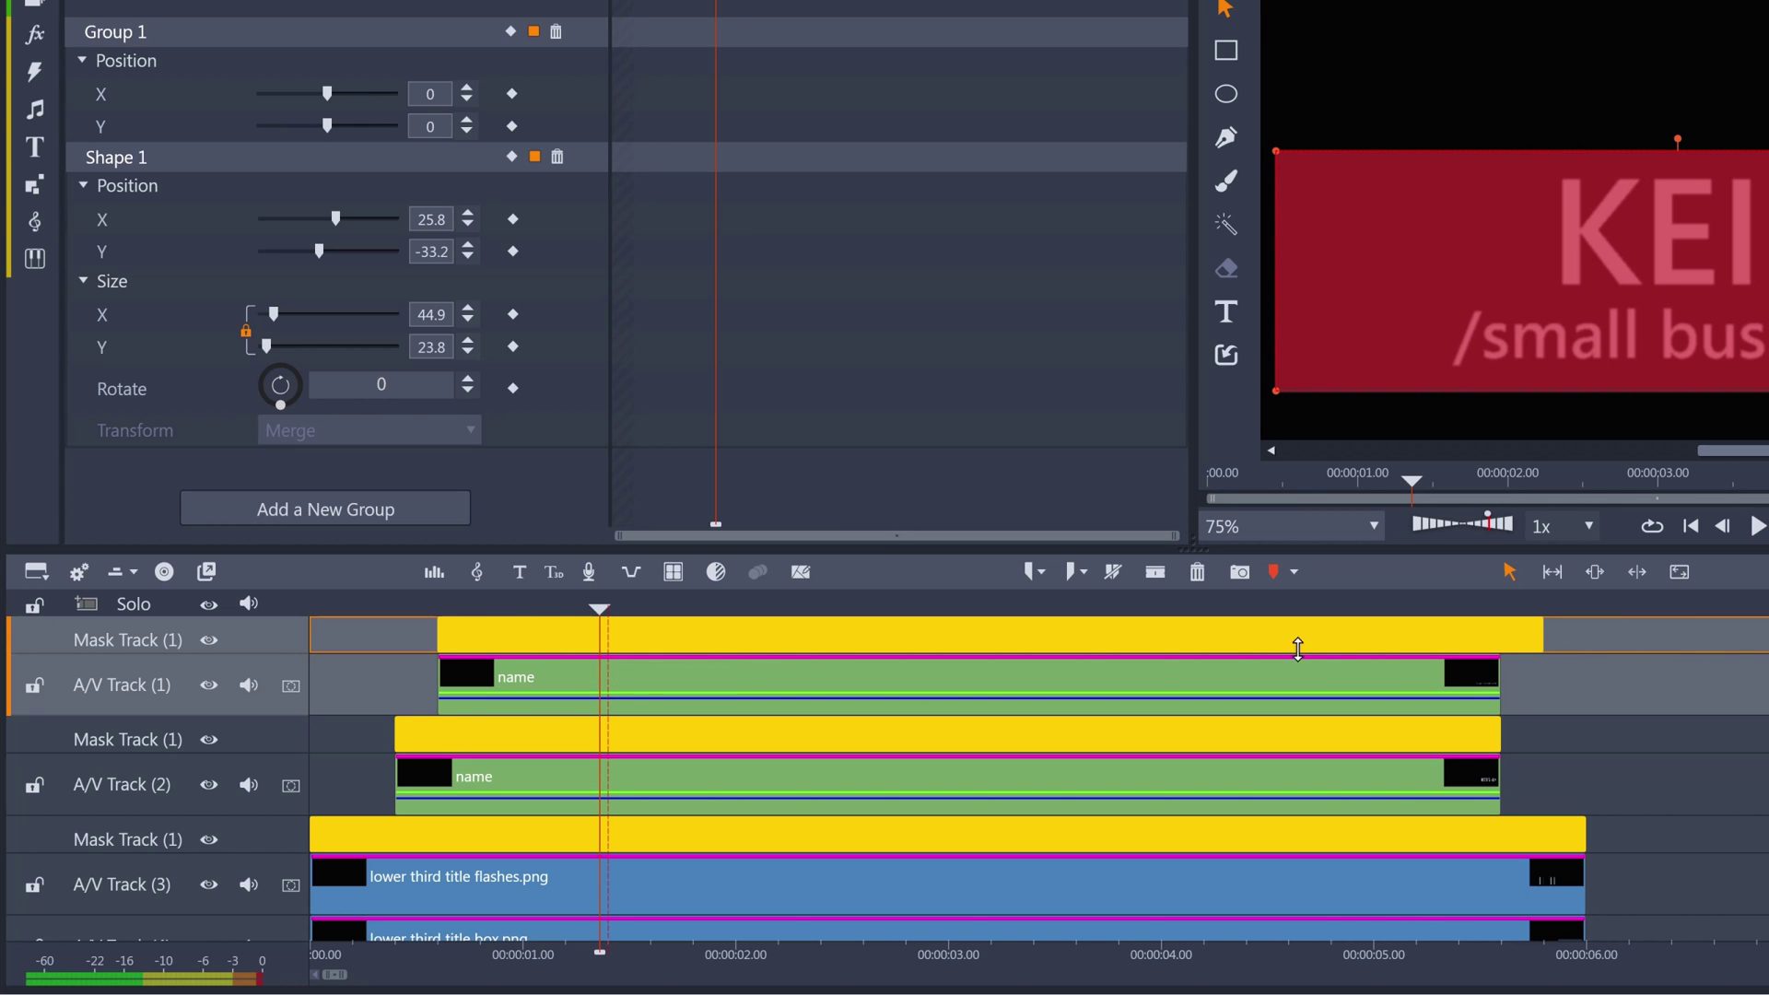
pyautogui.moveTo(1542, 637); pyautogui.dragTo(1500, 637)
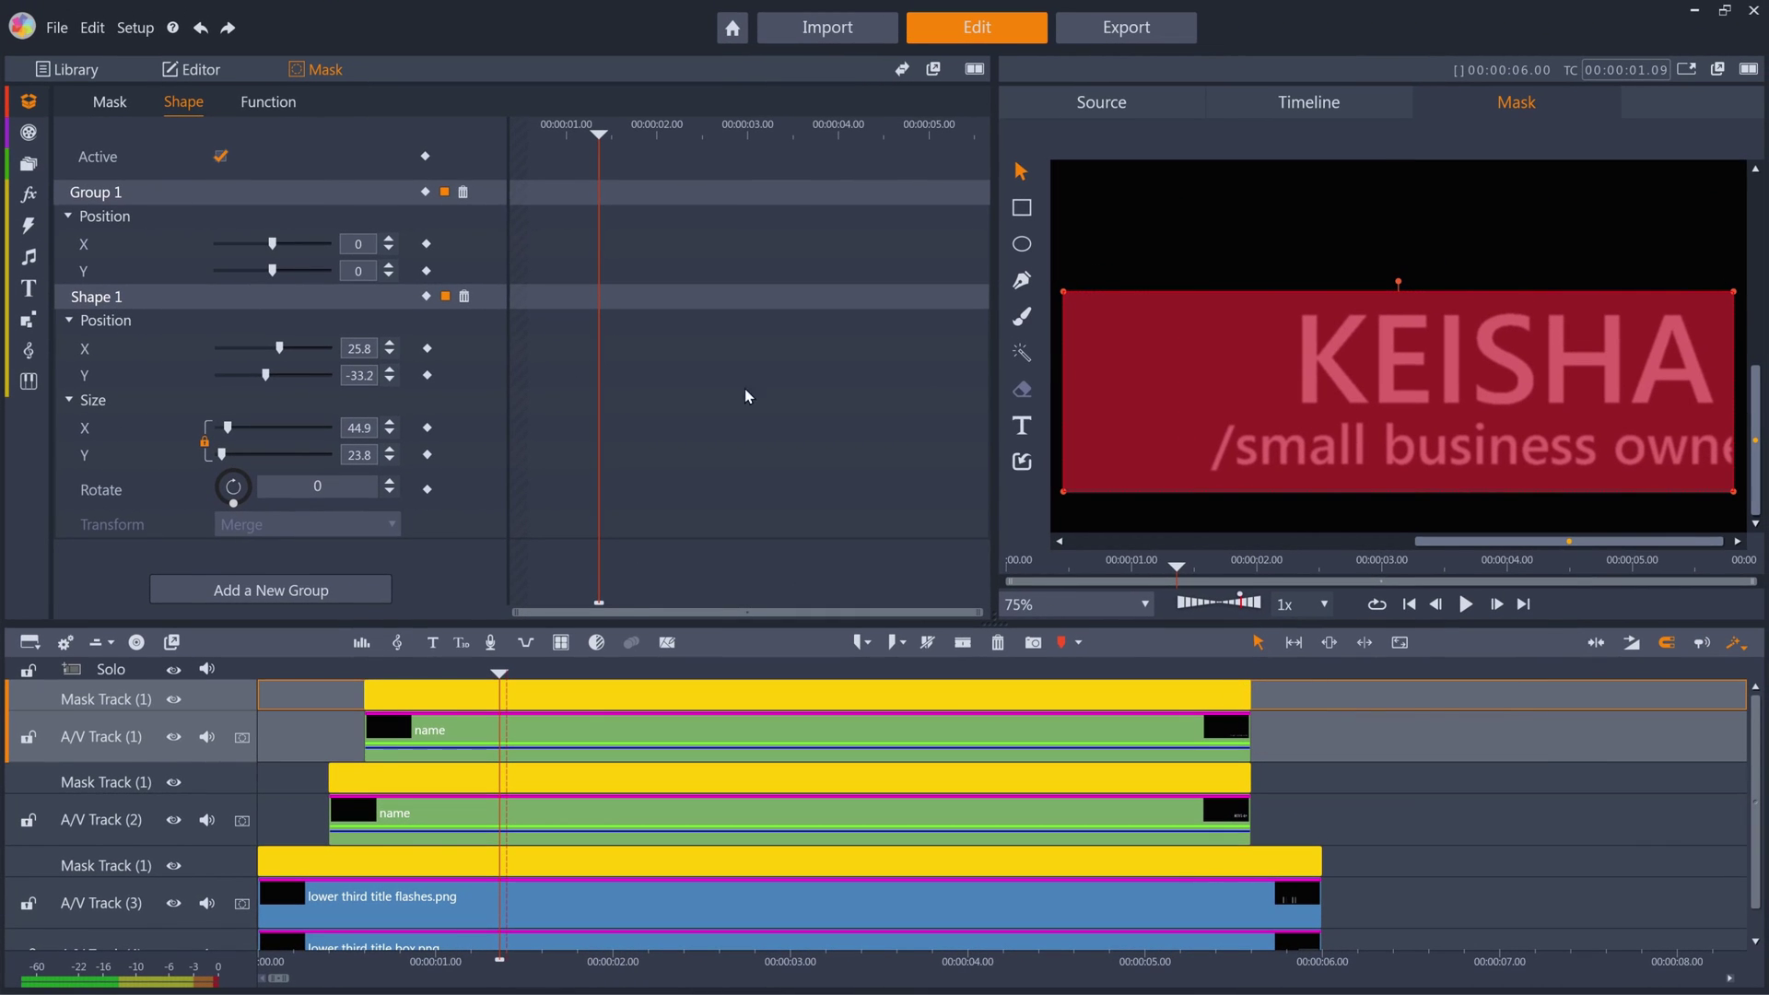
pyautogui.click(275, 104)
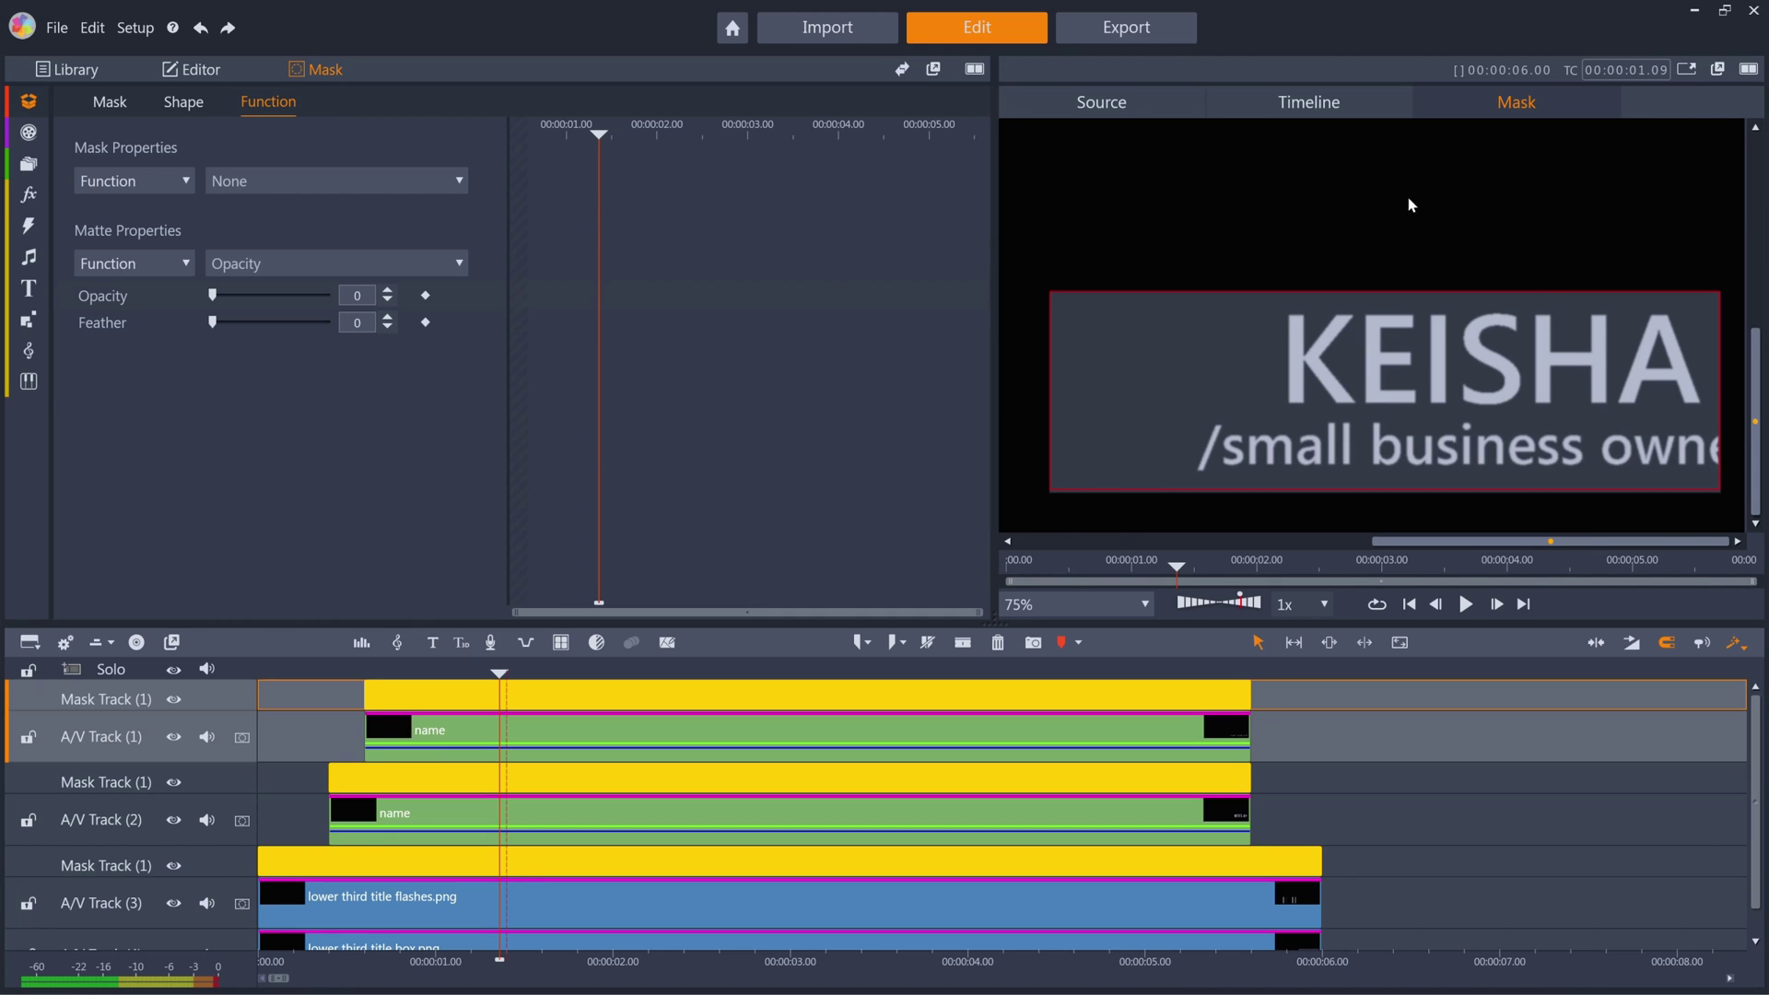
pyautogui.click(1311, 111)
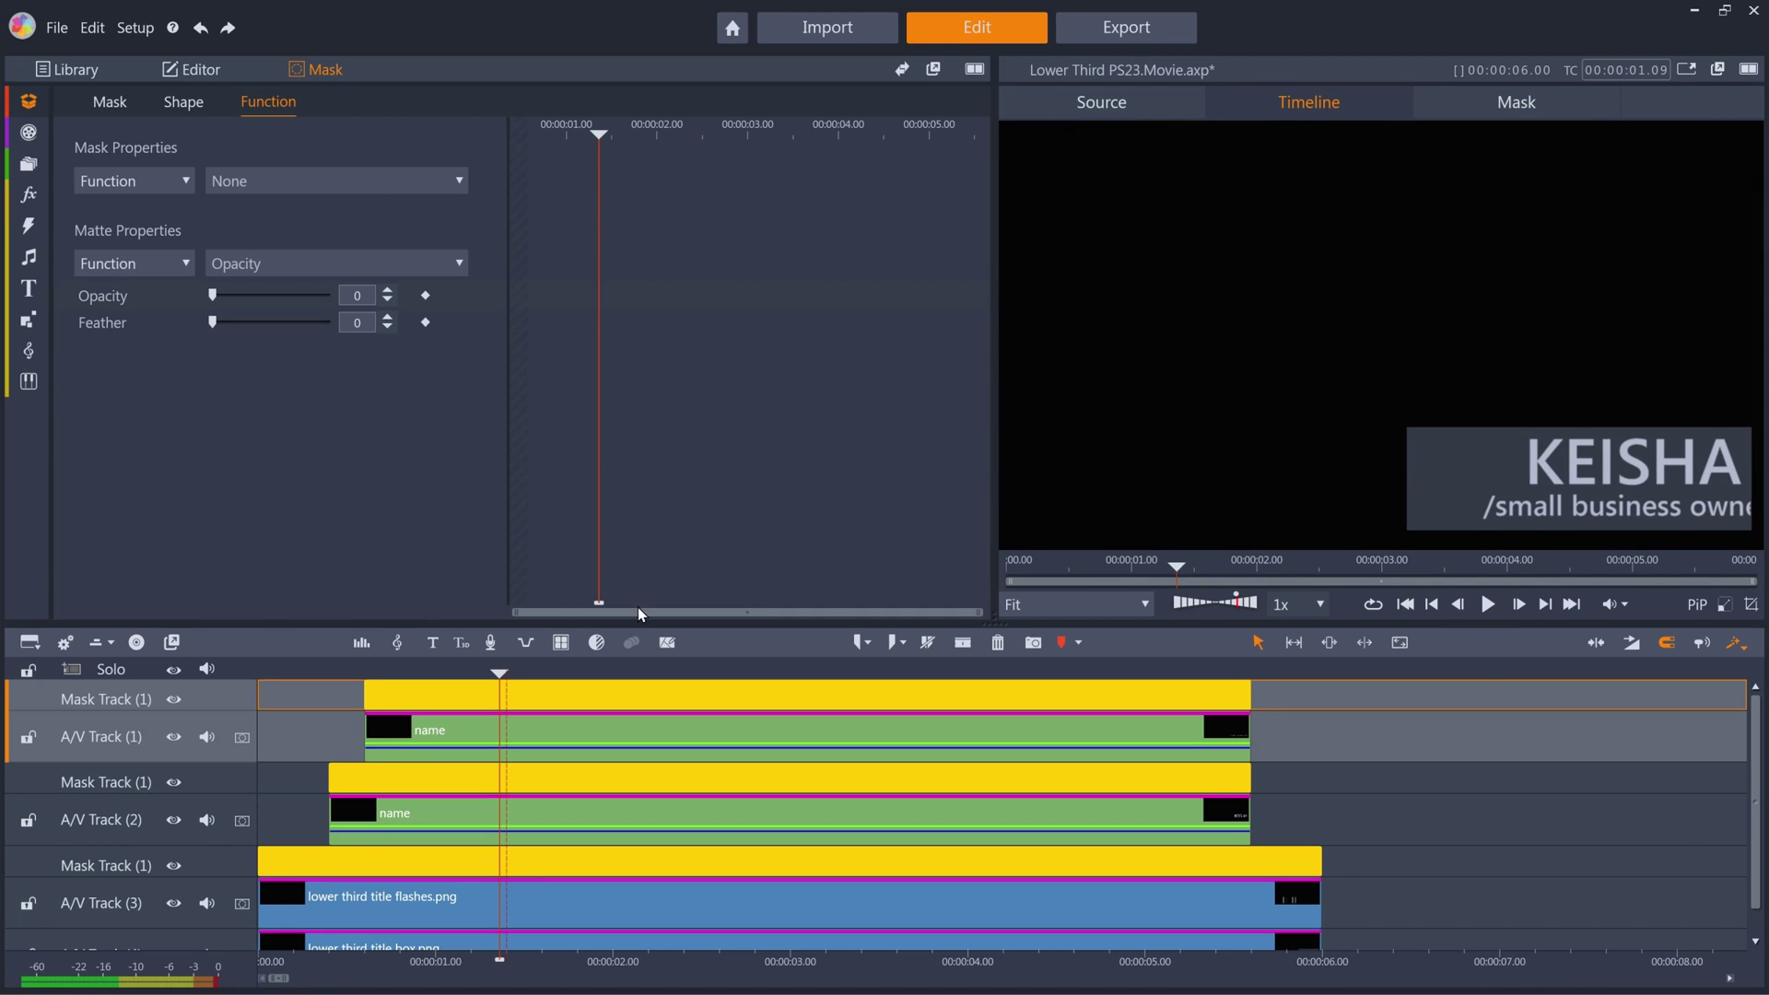
# Step: Apply the Camera Blur effect to the subtitle clip on A/V Track (1)
pyautogui.moveTo(497, 673); pyautogui.dragTo(365, 674)
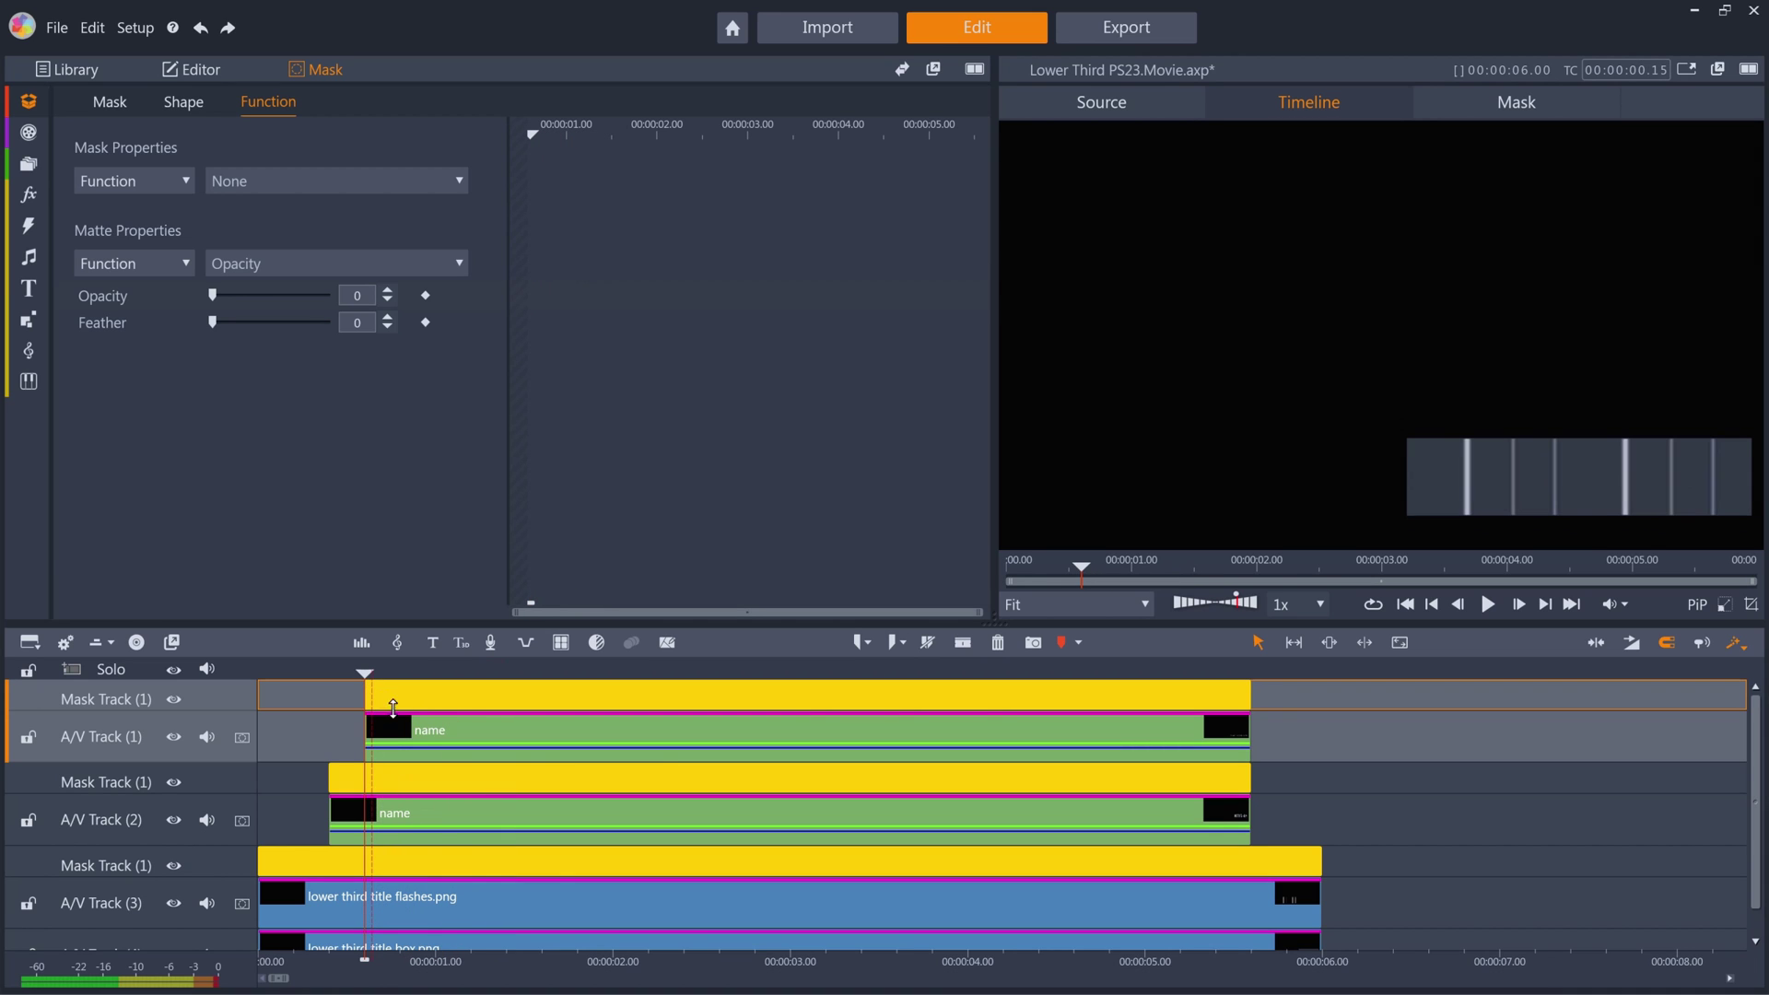
pyautogui.click(436, 735)
pyautogui.click(201, 71)
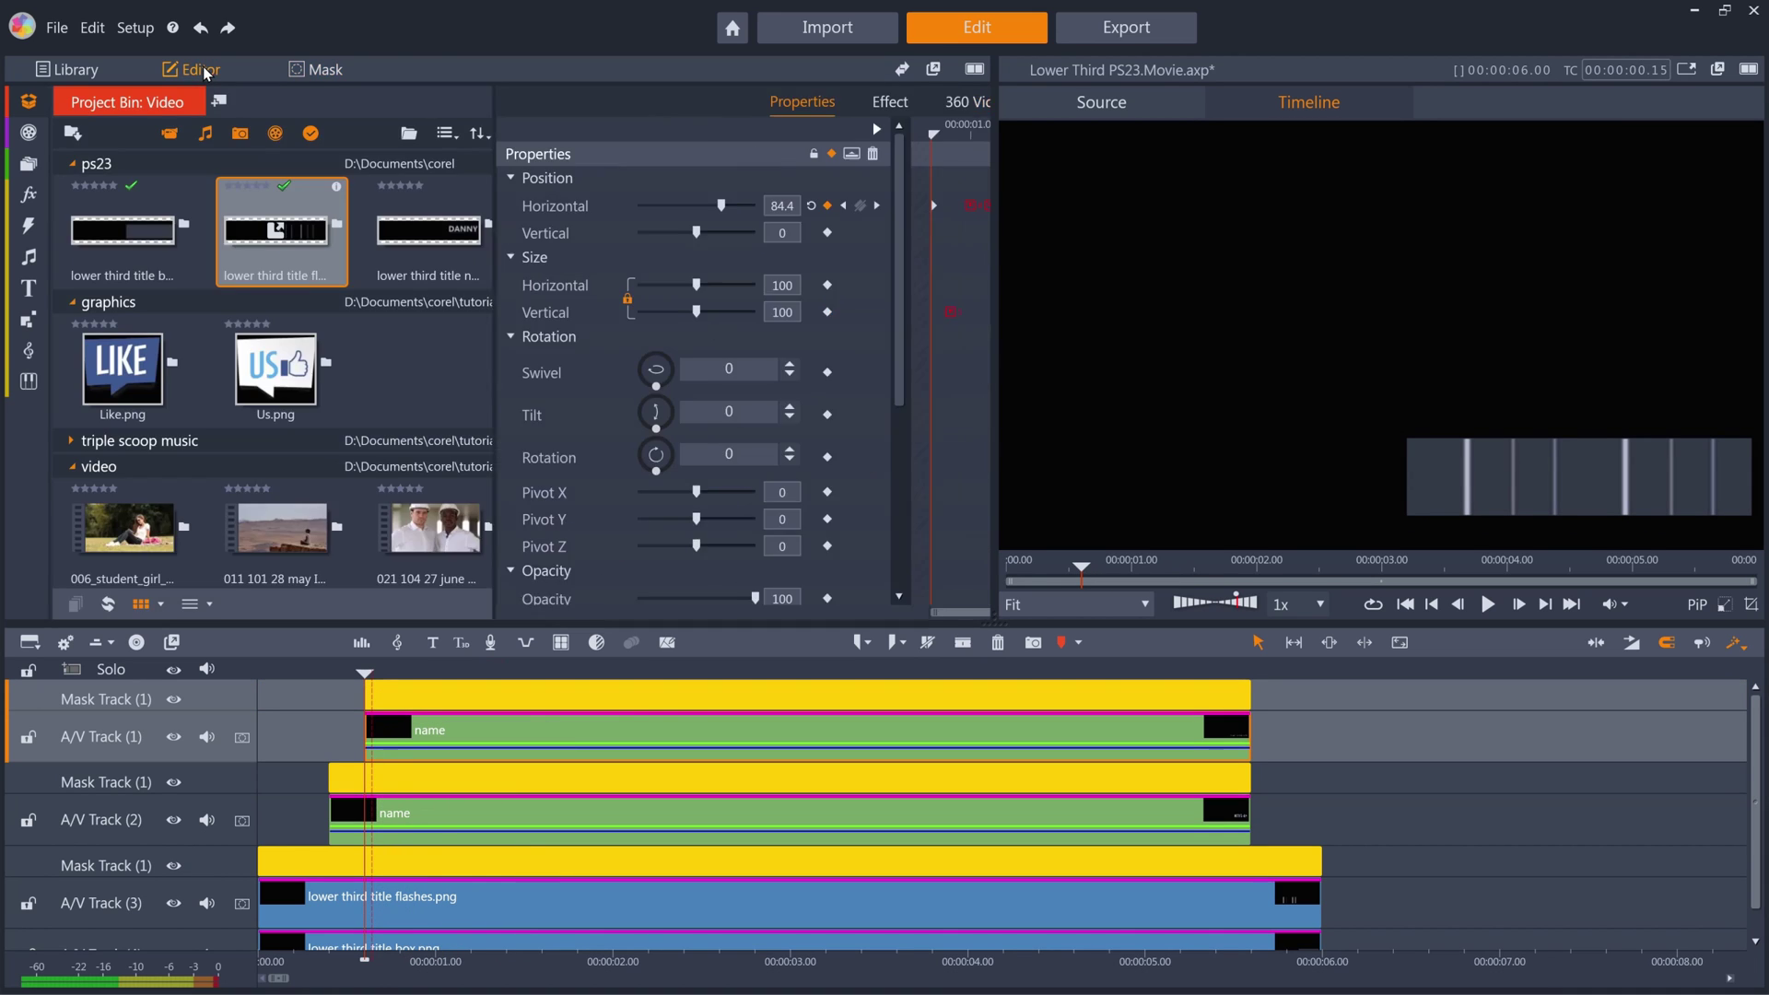
pyautogui.click(460, 103)
pyautogui.click(336, 136)
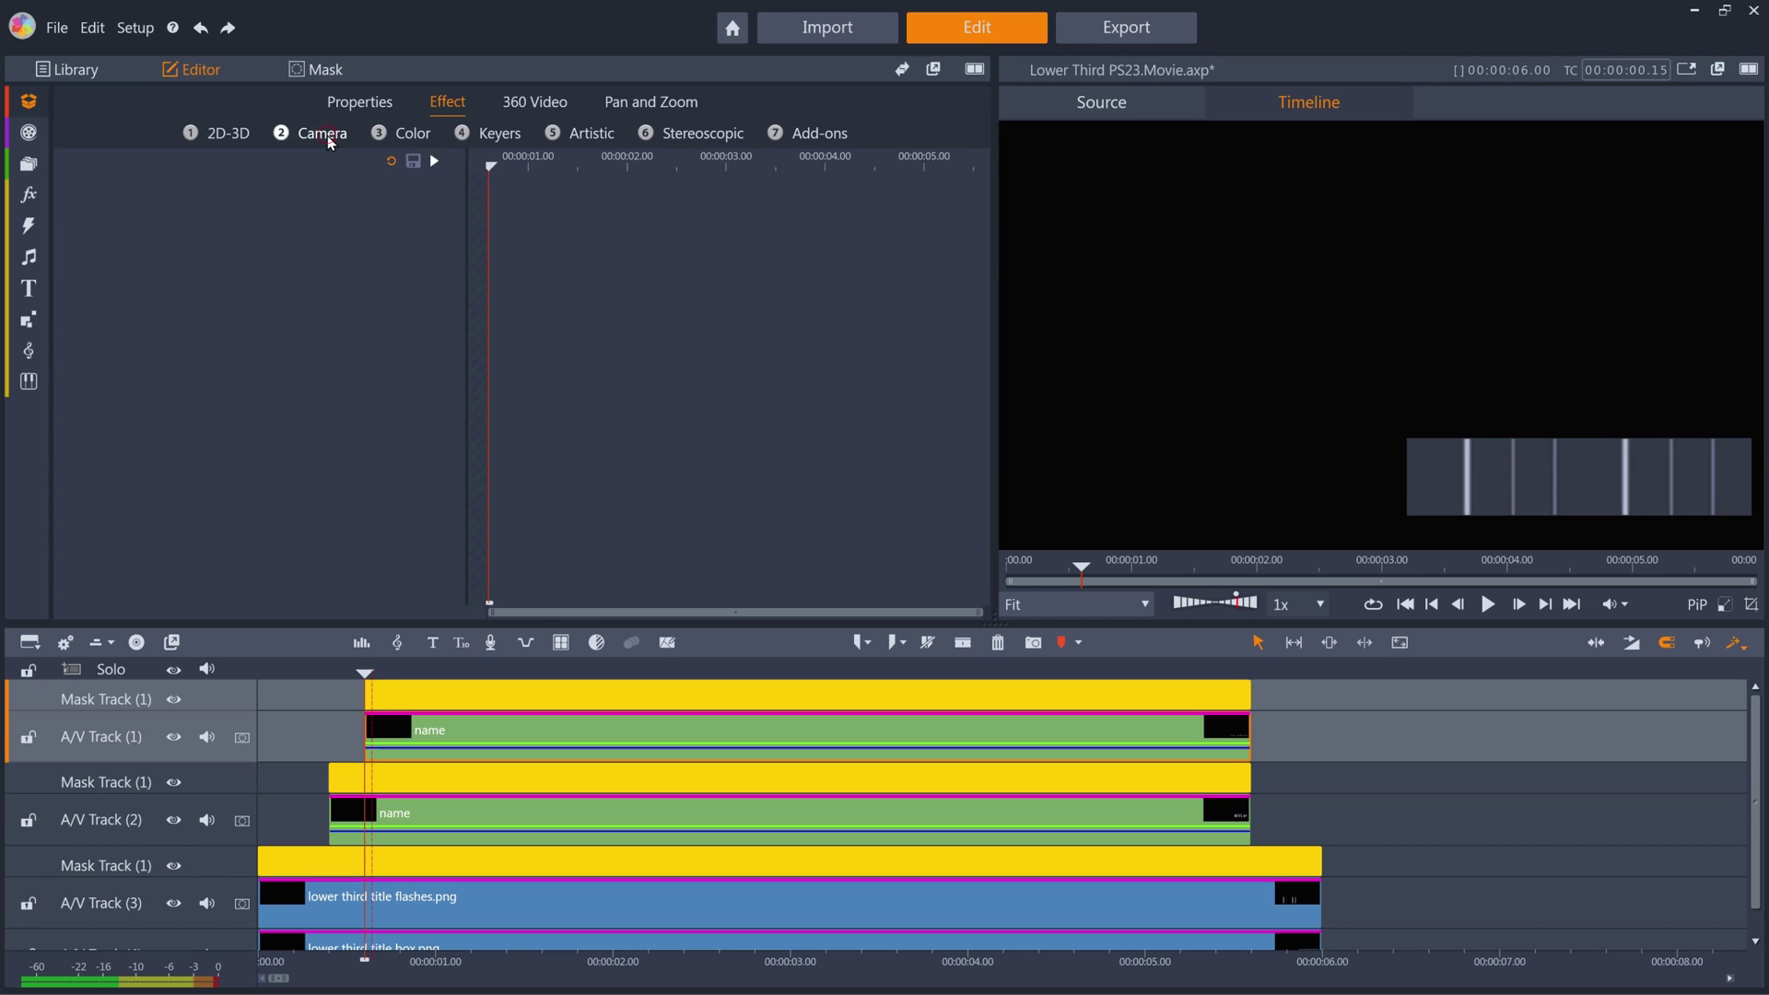
pyautogui.doubleClick(359, 203)
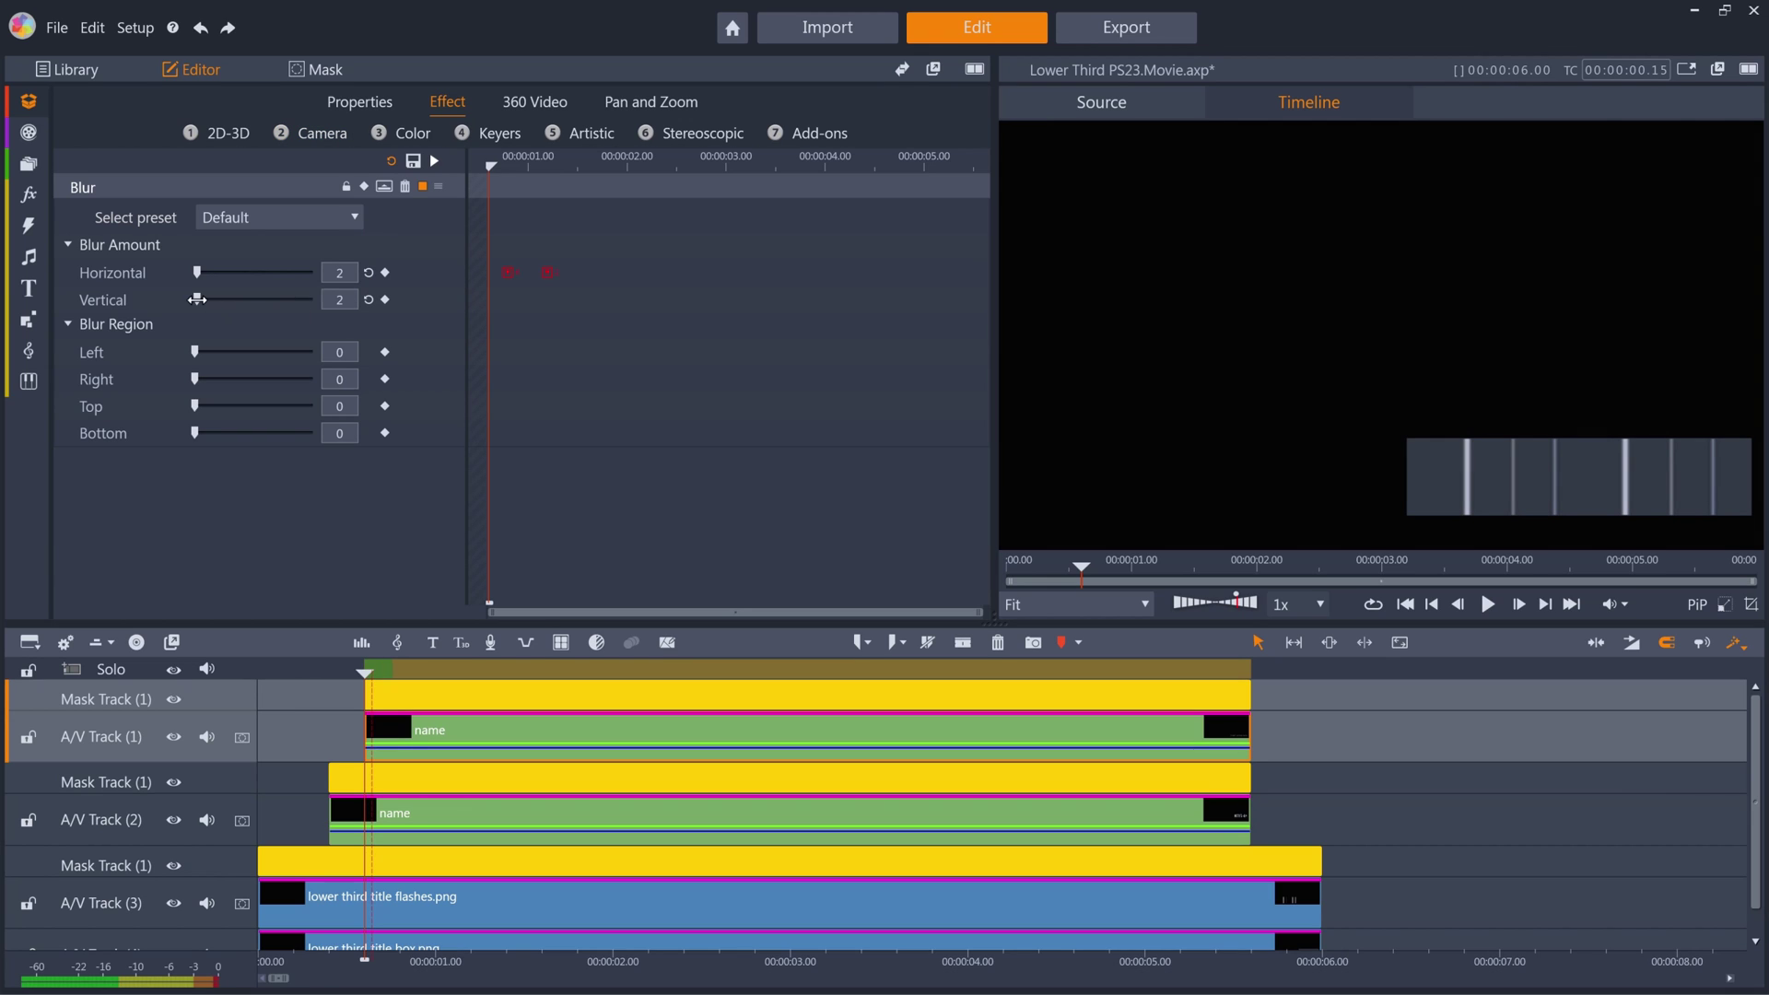
# Step: Set vertical blur to 0 and horizontal blur 20, keyframed to 0 at about 1.10 s
pyautogui.moveTo(197, 299); pyautogui.dragTo(137, 305)
pyautogui.write('20')
pyautogui.press('Return')
pyautogui.press('space')
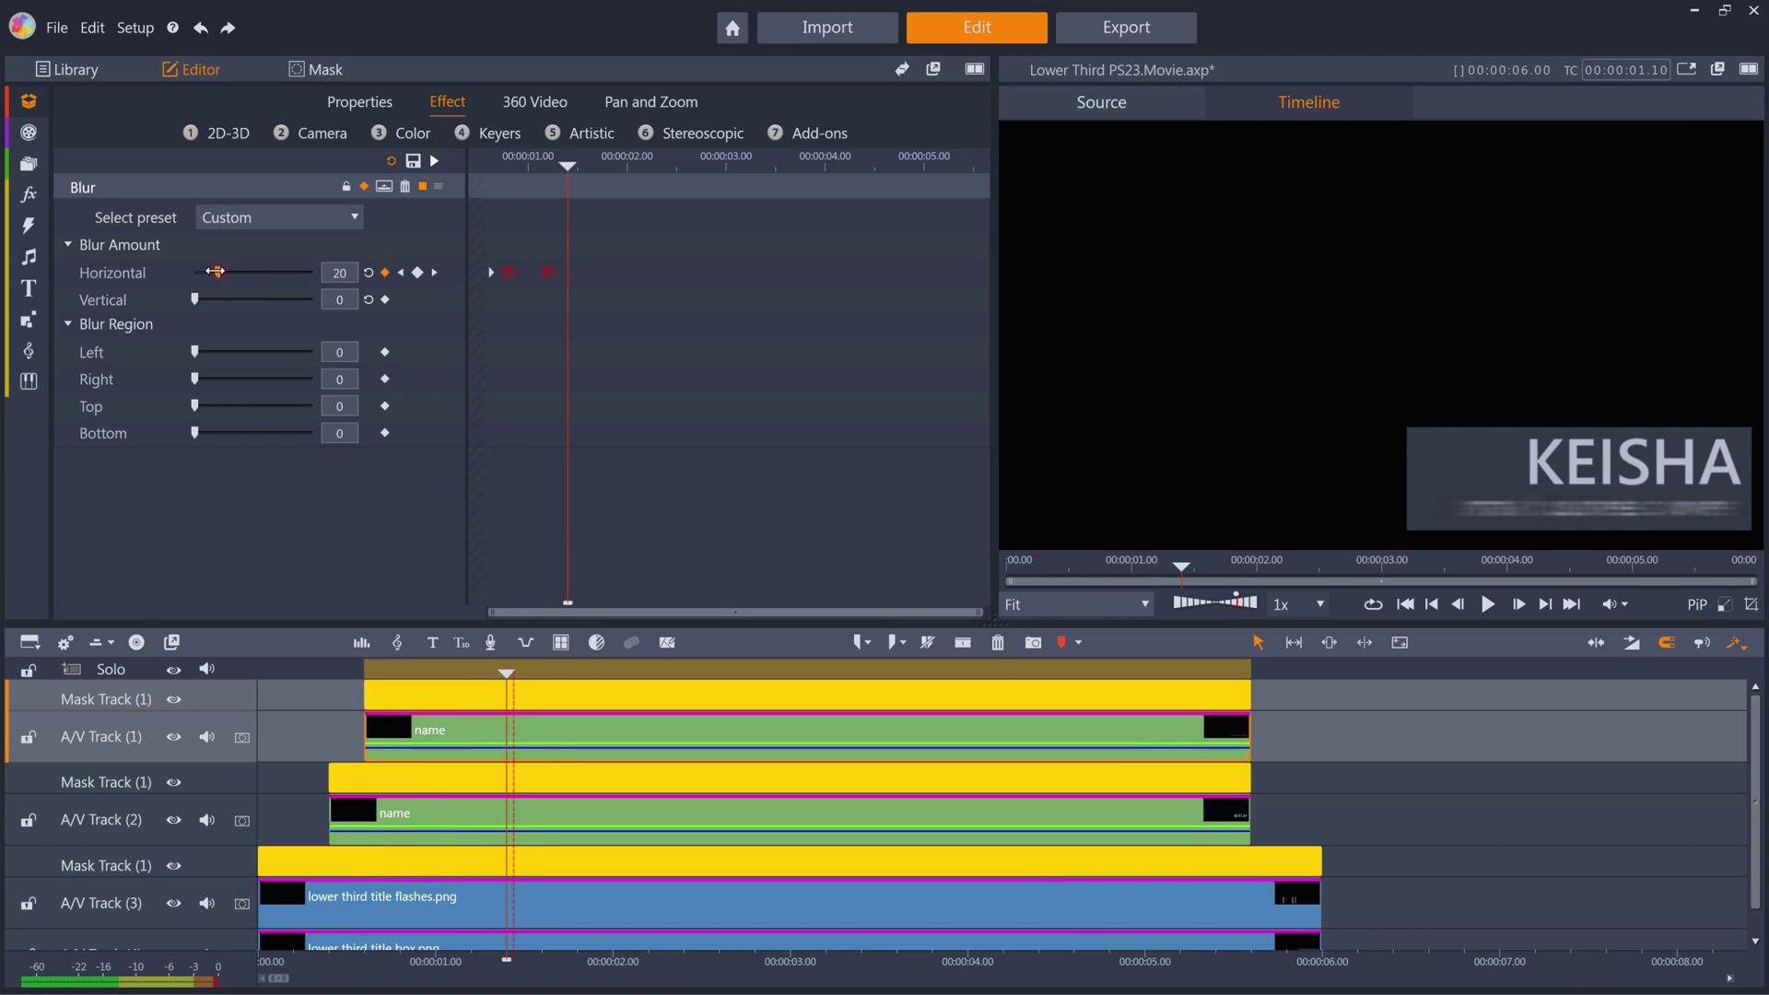
pyautogui.moveTo(216, 271); pyautogui.dragTo(66, 270)
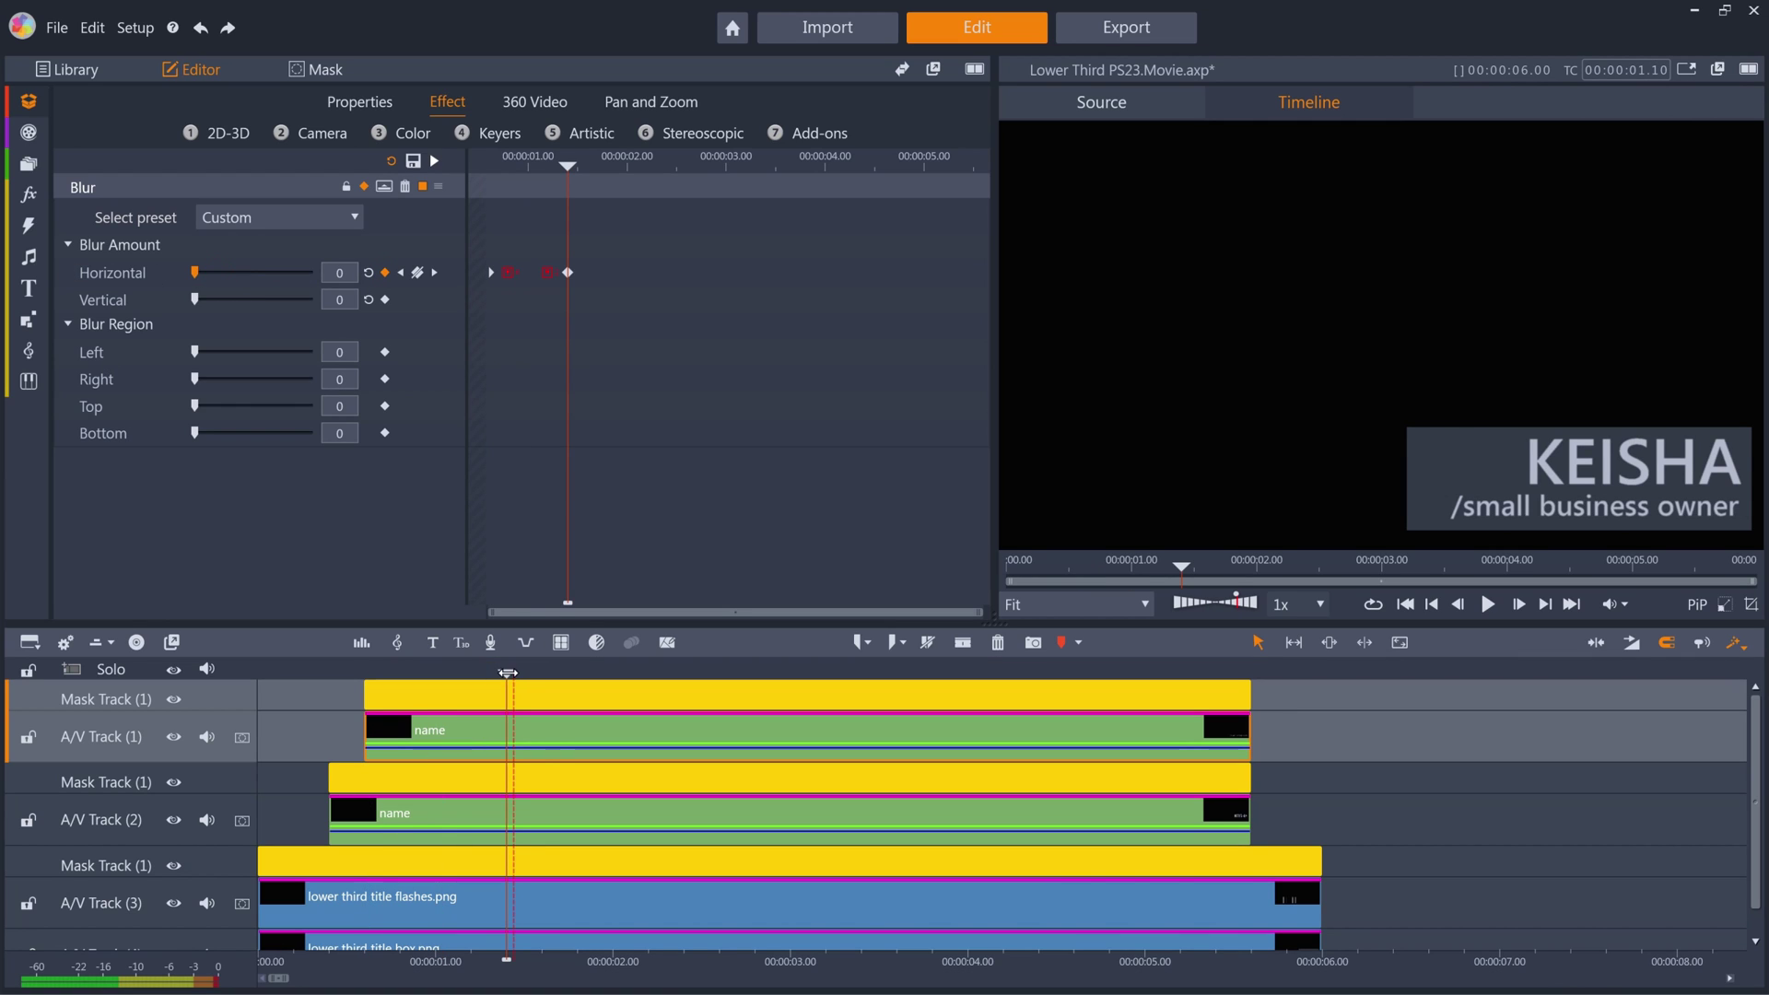
# Step: Play back the blurred entry and select the lower third title box.png clip
pyautogui.moveTo(508, 674); pyautogui.dragTo(260, 679)
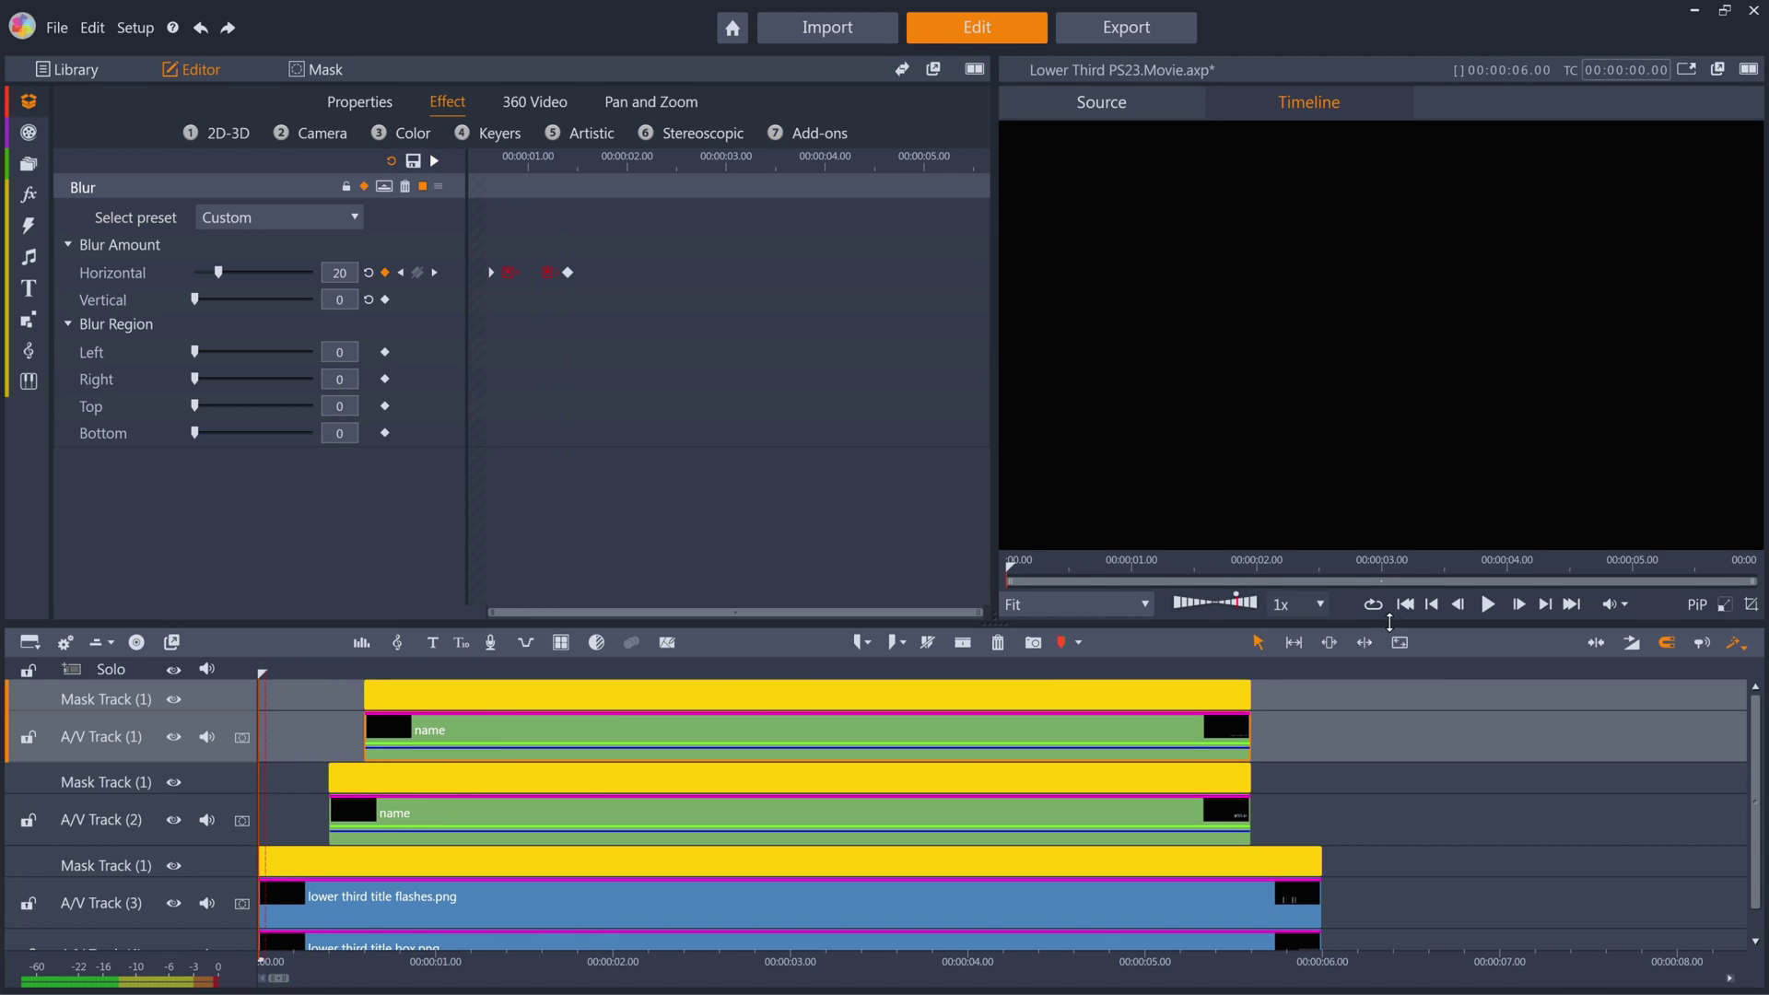
pyautogui.click(1487, 605)
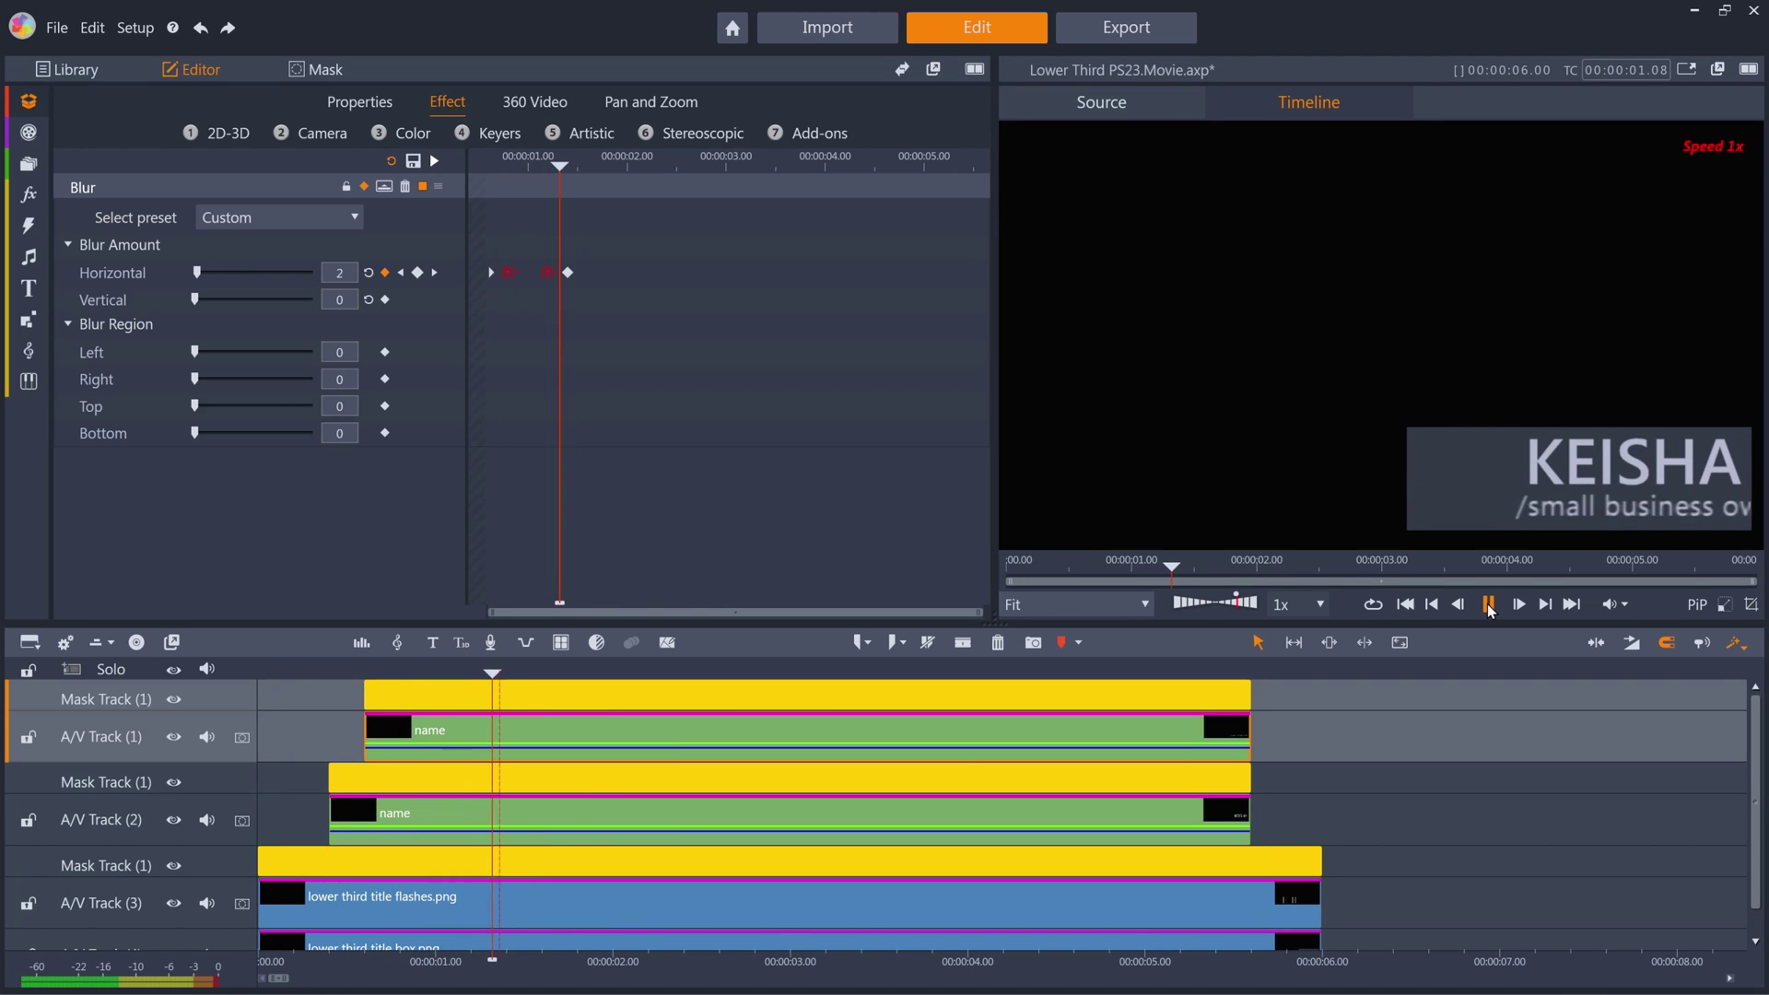
pyautogui.click(1488, 605)
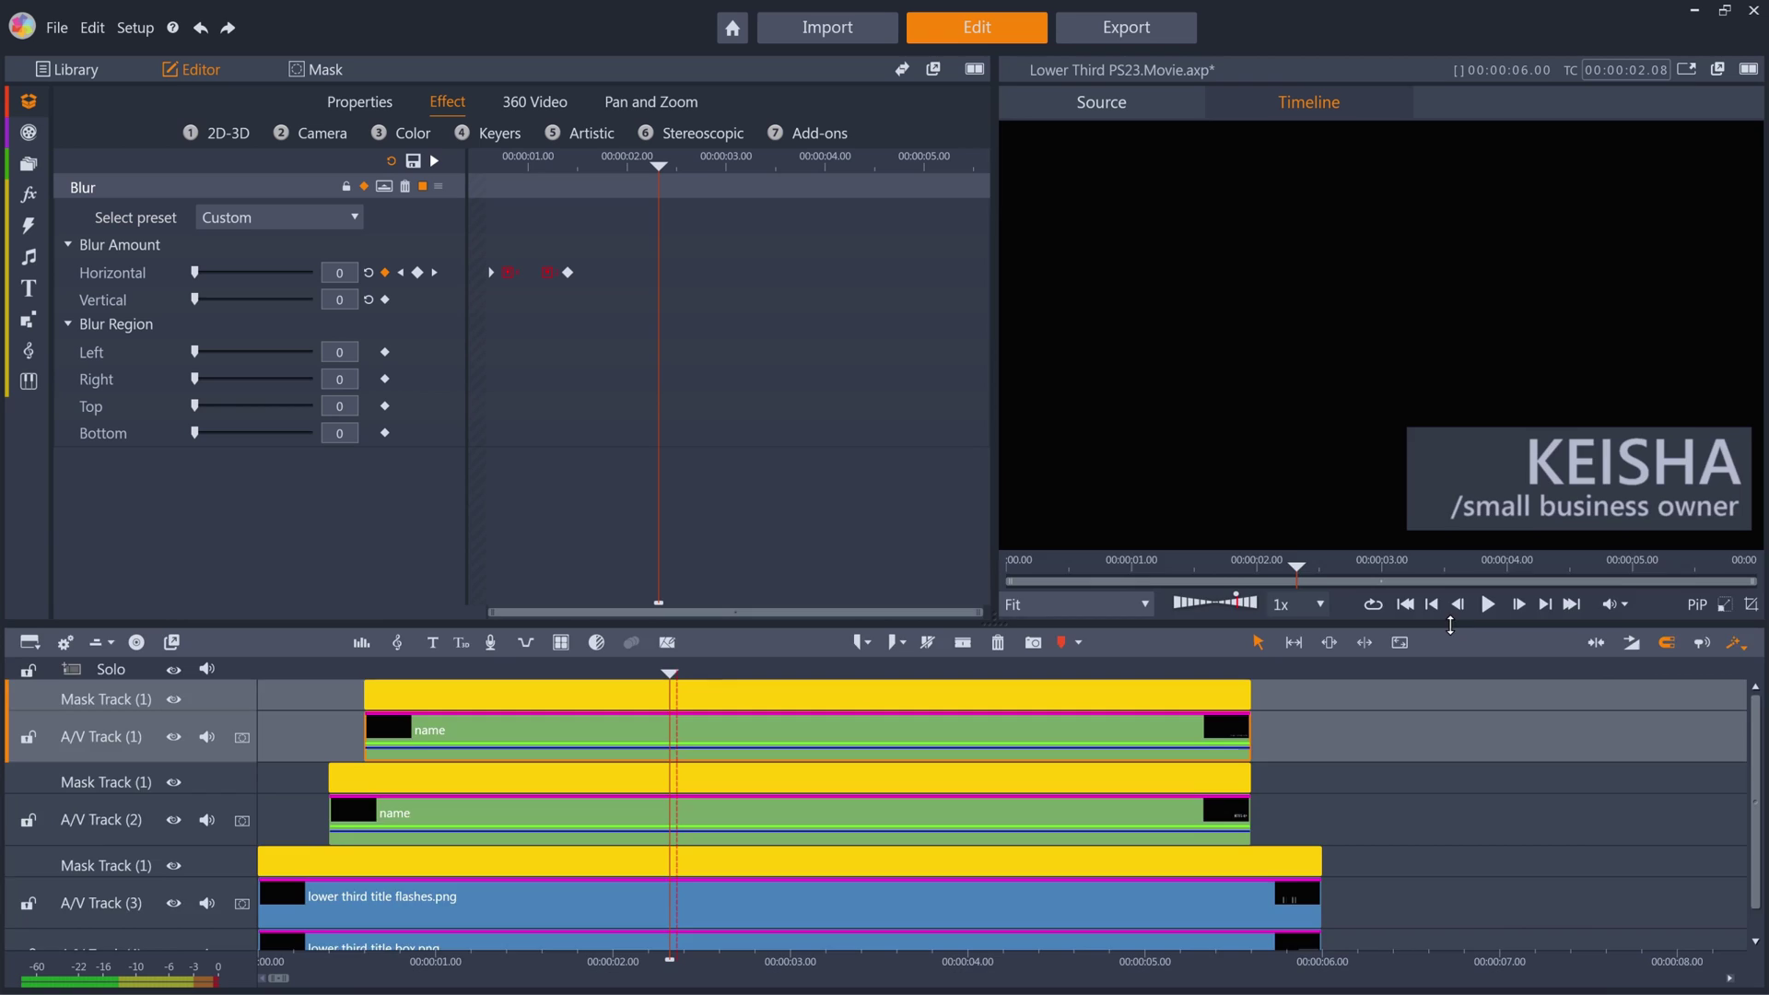
pyautogui.moveTo(1450, 625); pyautogui.dragTo(1445, 580)
pyautogui.click(1210, 926)
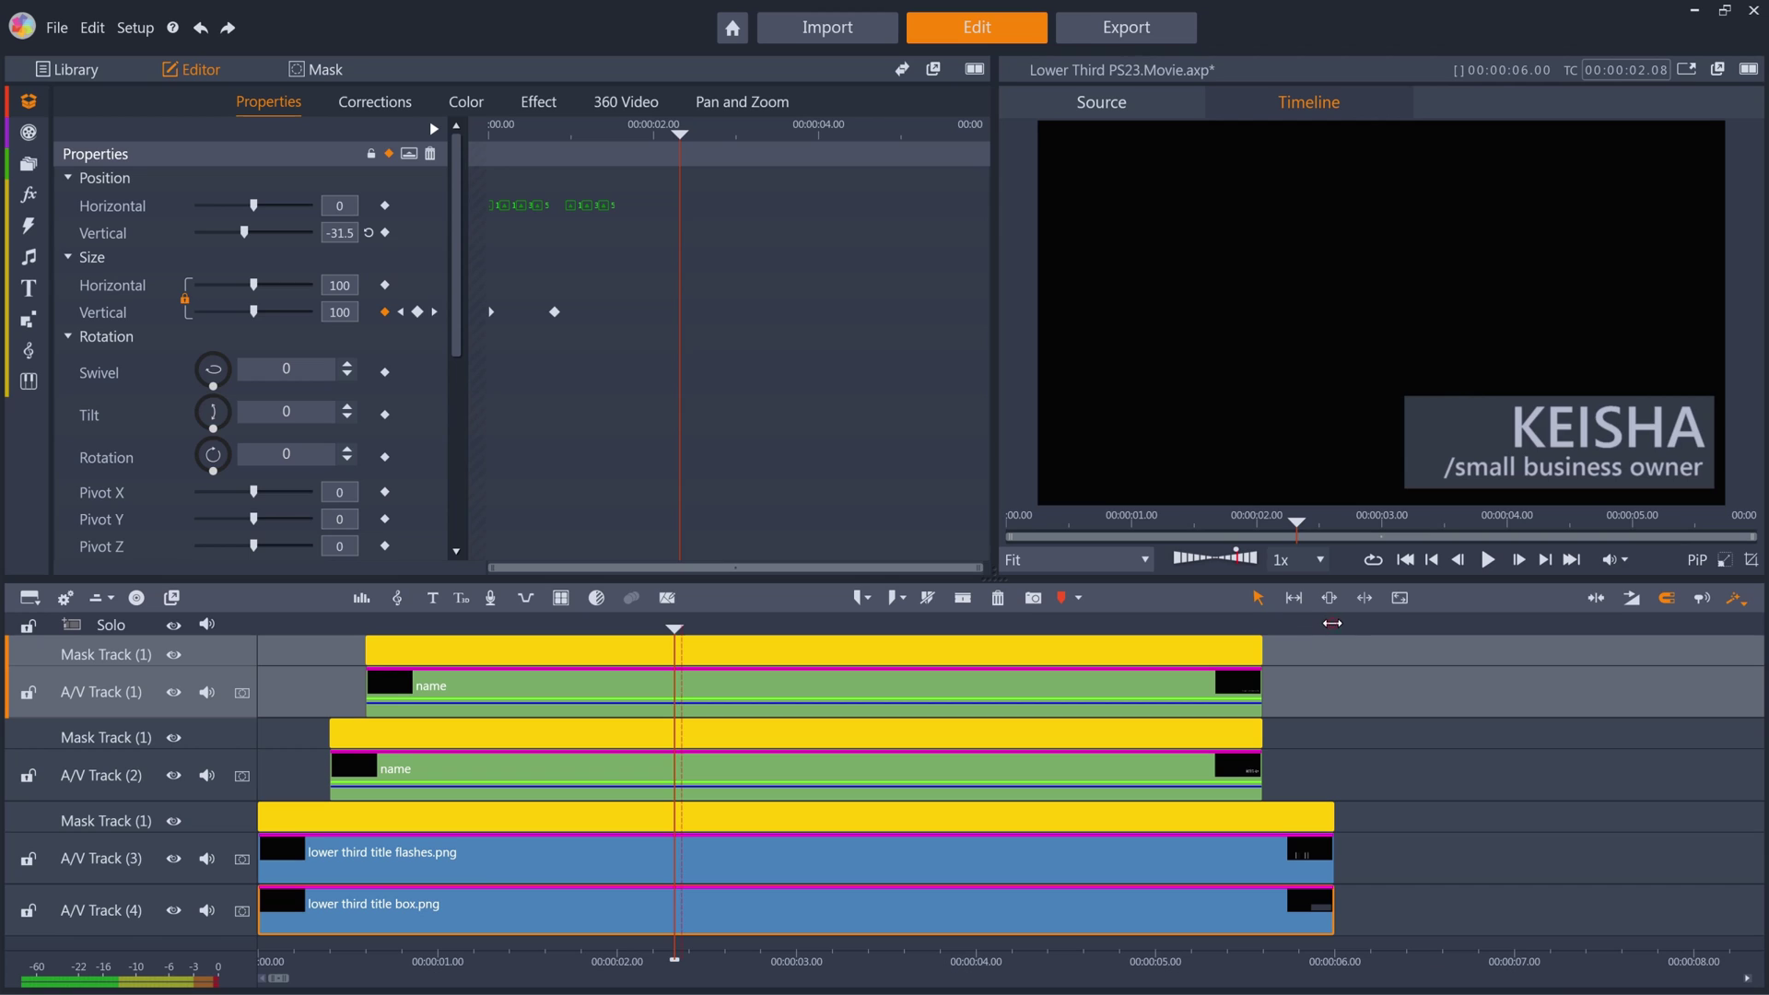
# Step: Keyframe the title box's Size Vertical from 100 at 0:00:05.05 to 0 at 0:00:06.00
pyautogui.click(1332, 624)
pyautogui.press('Left')
pyautogui.press('Left')
pyautogui.press('Left')
pyautogui.press('Left')
pyautogui.press('Left')
pyautogui.press('Left')
pyautogui.press('Left')
pyautogui.press('Left')
pyautogui.press('Left')
pyautogui.press('Left')
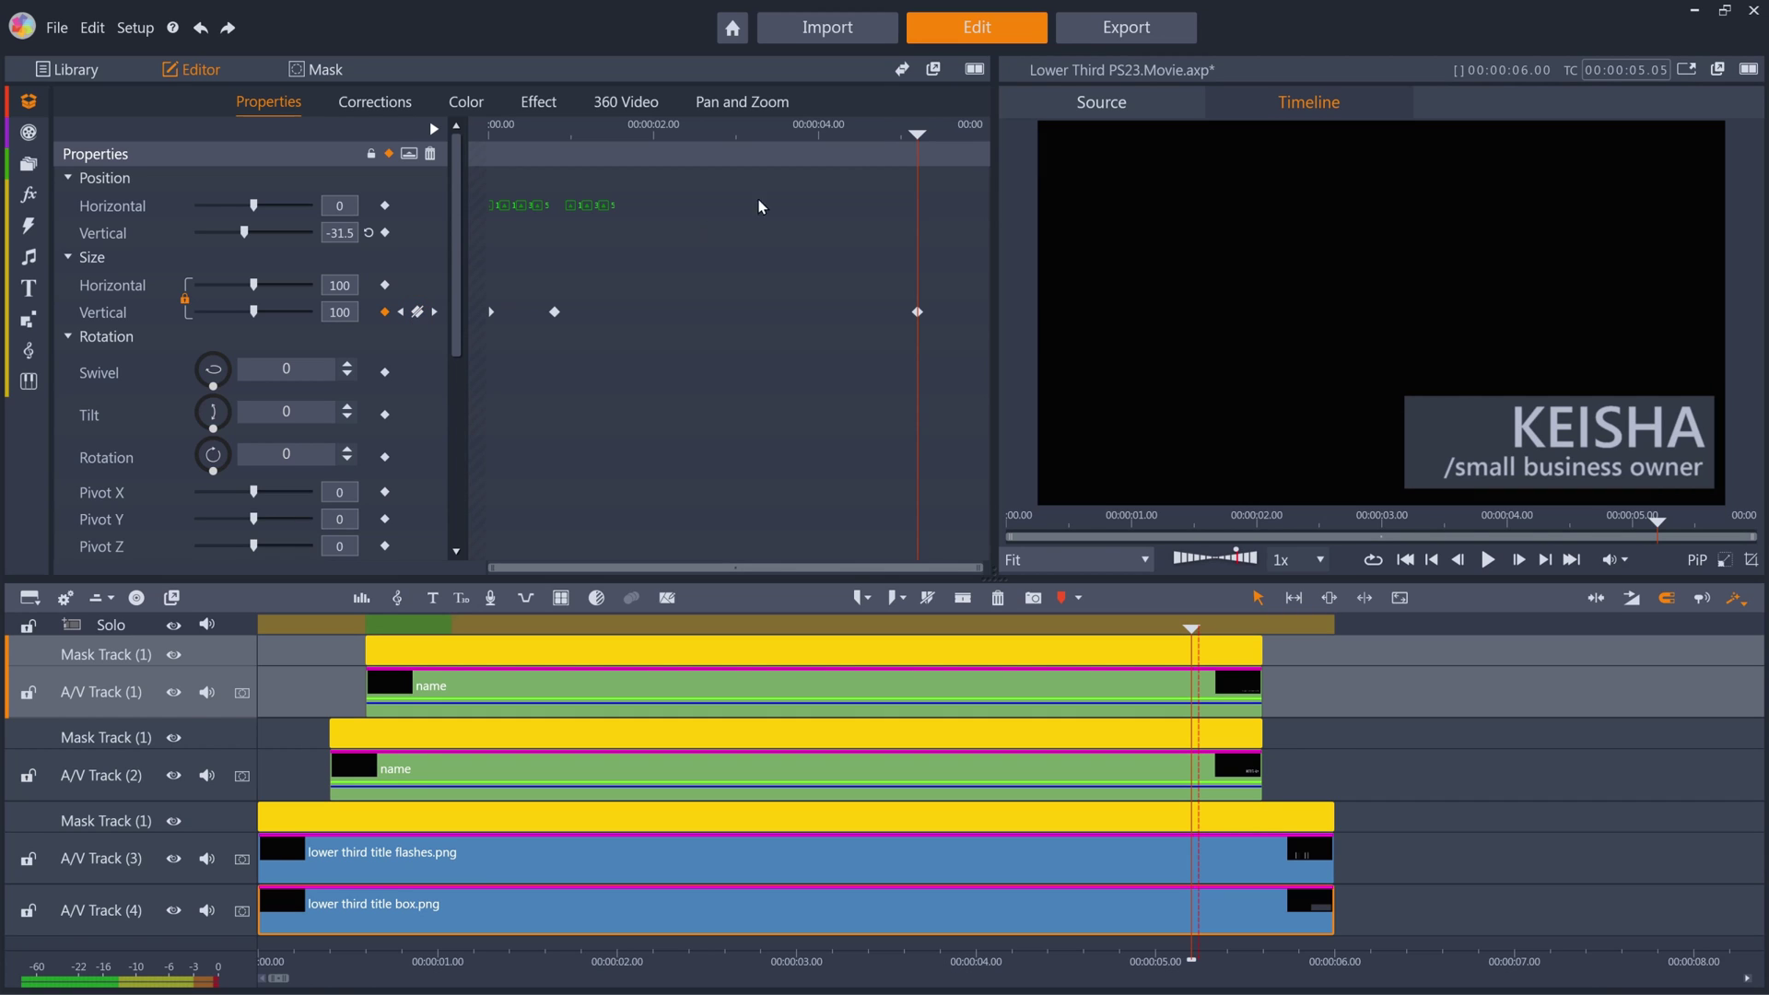
pyautogui.moveTo(912, 134); pyautogui.dragTo(983, 133)
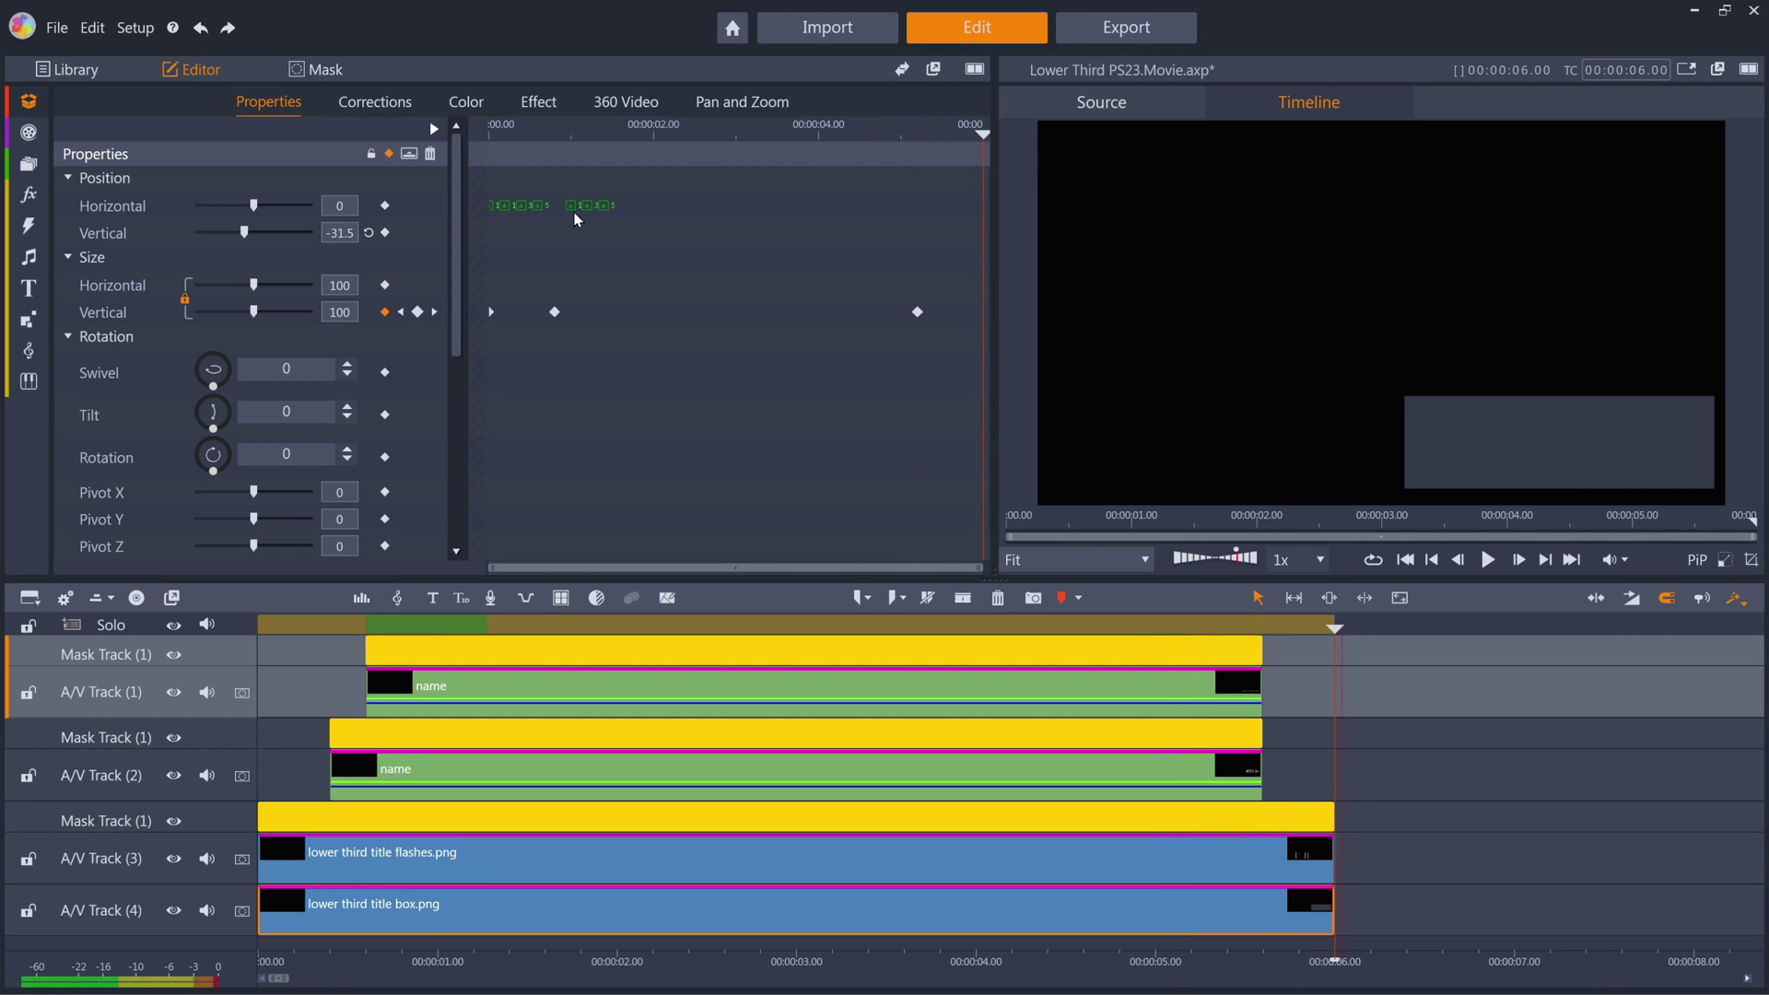
pyautogui.moveTo(241, 319); pyautogui.dragTo(161, 318)
pyautogui.click(399, 312)
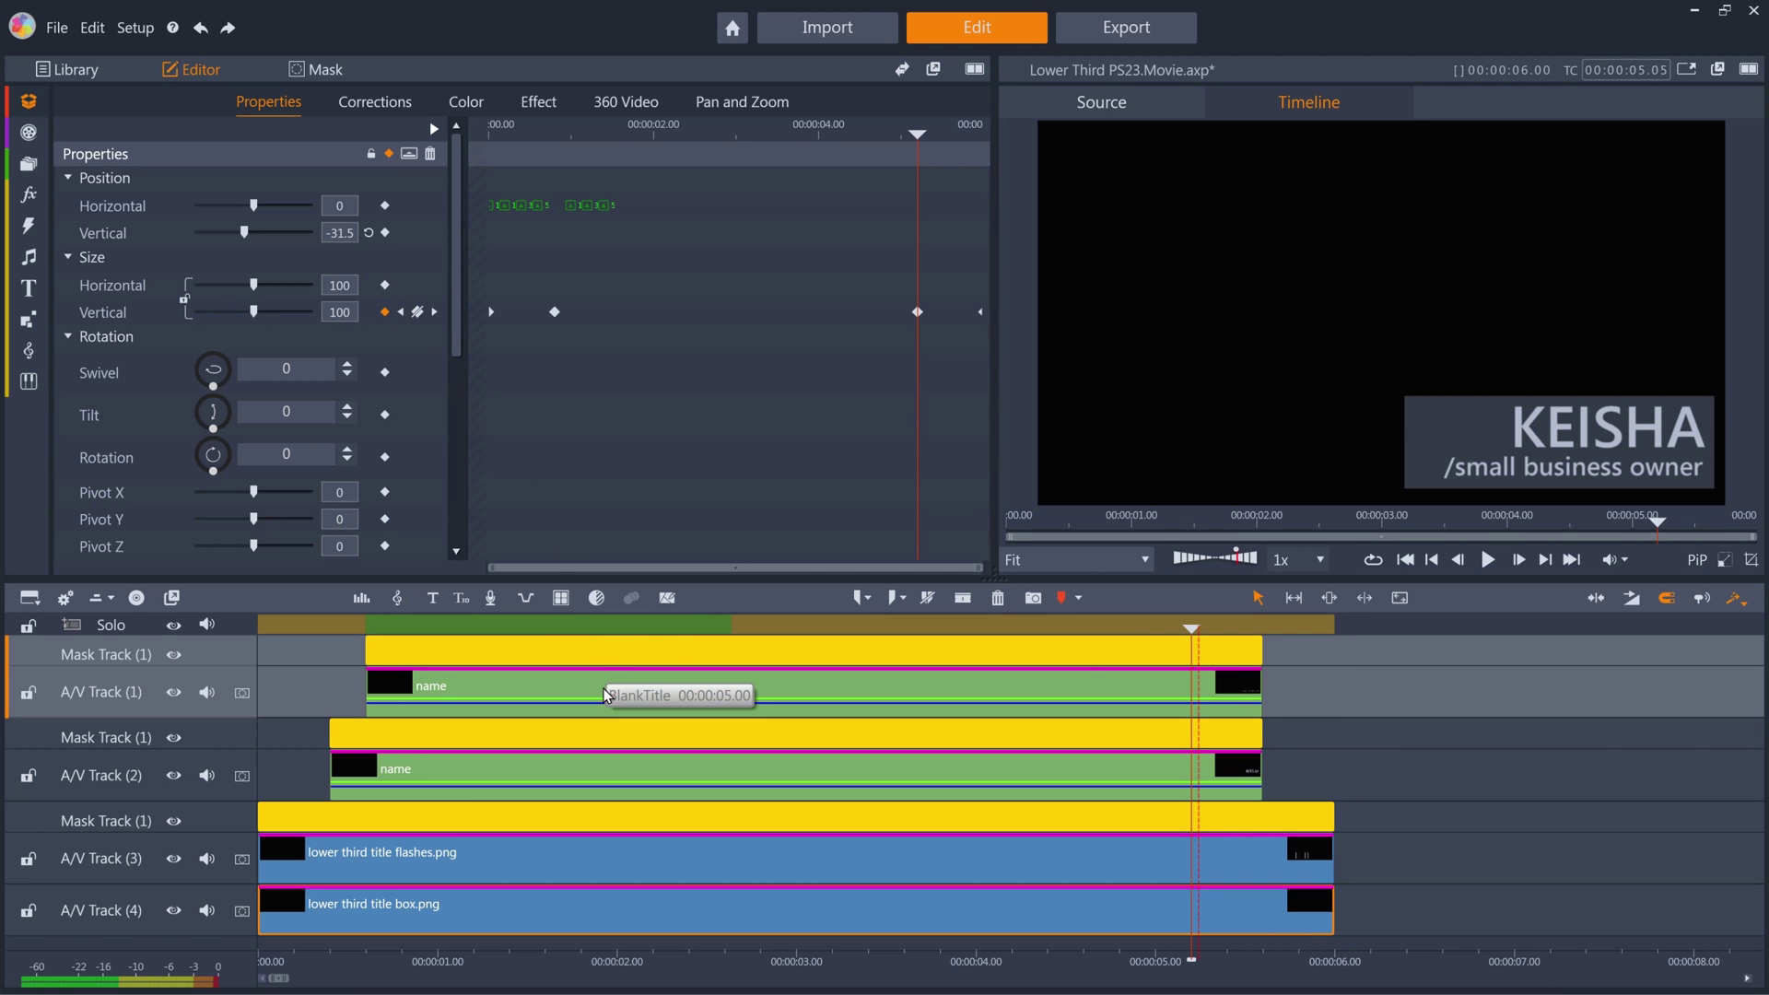
# Step: Keyframe the subtitle's horizontal position from 0 at 4.1 s to 49.1 at 5.05 s
pyautogui.click(597, 598)
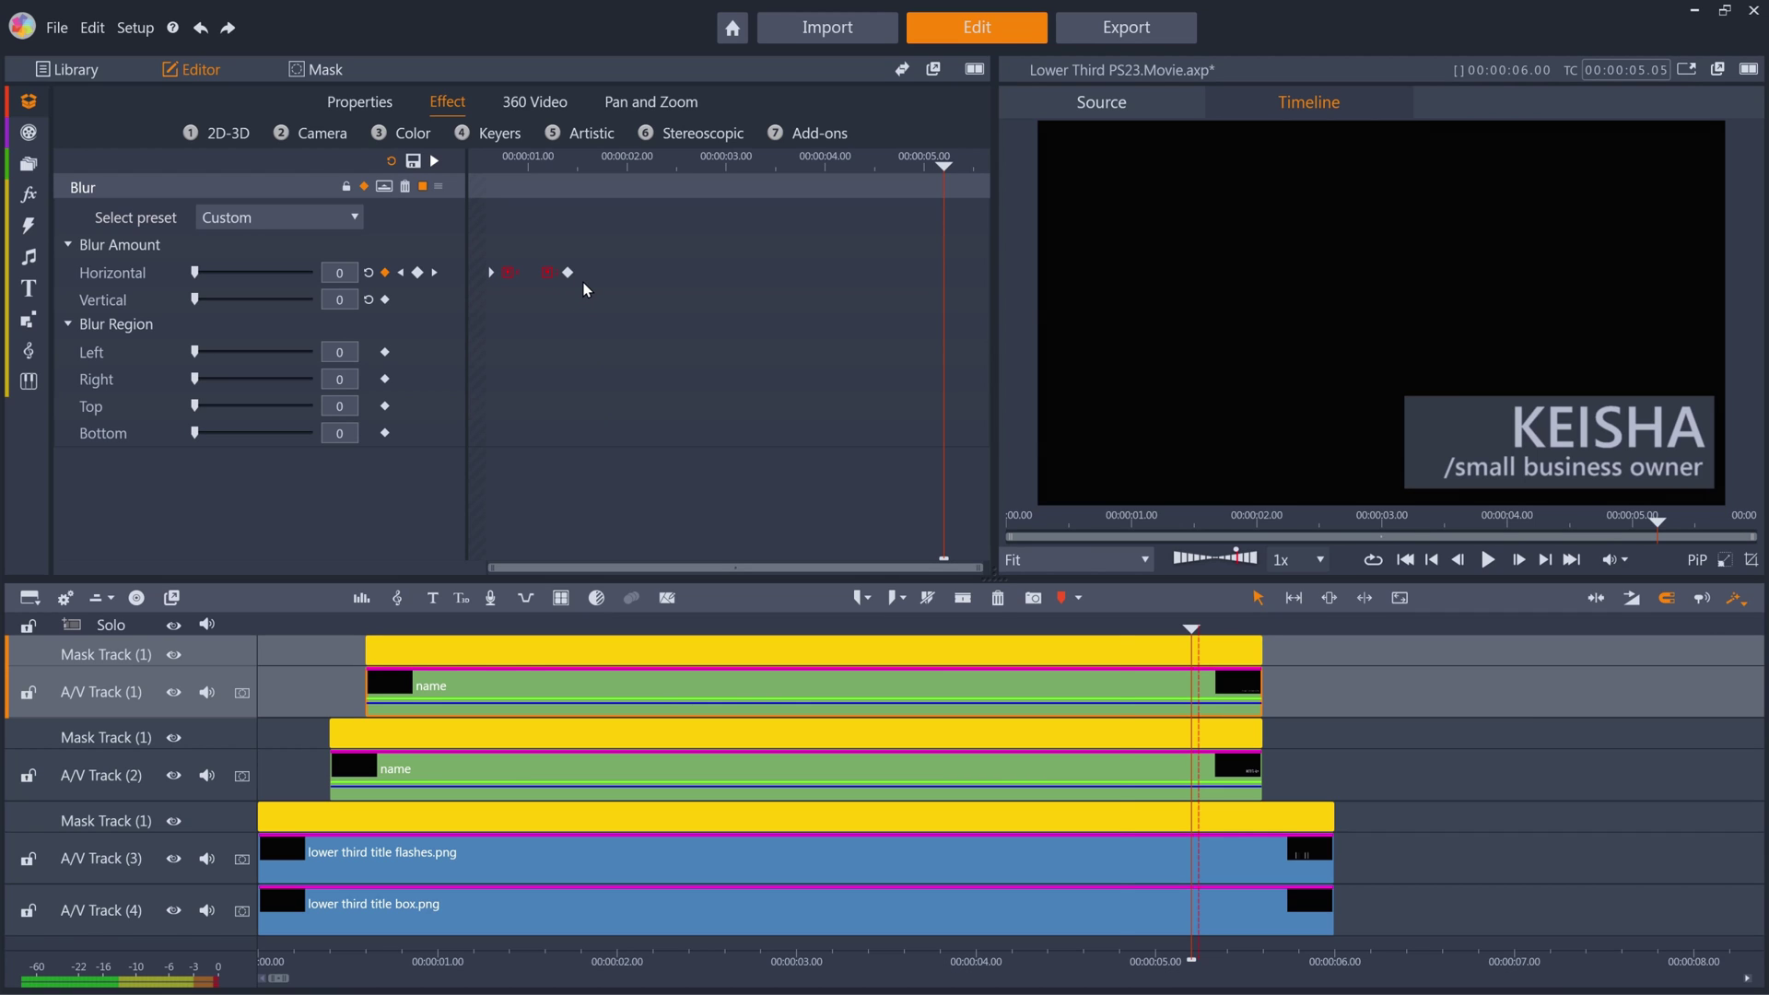
pyautogui.press('j')
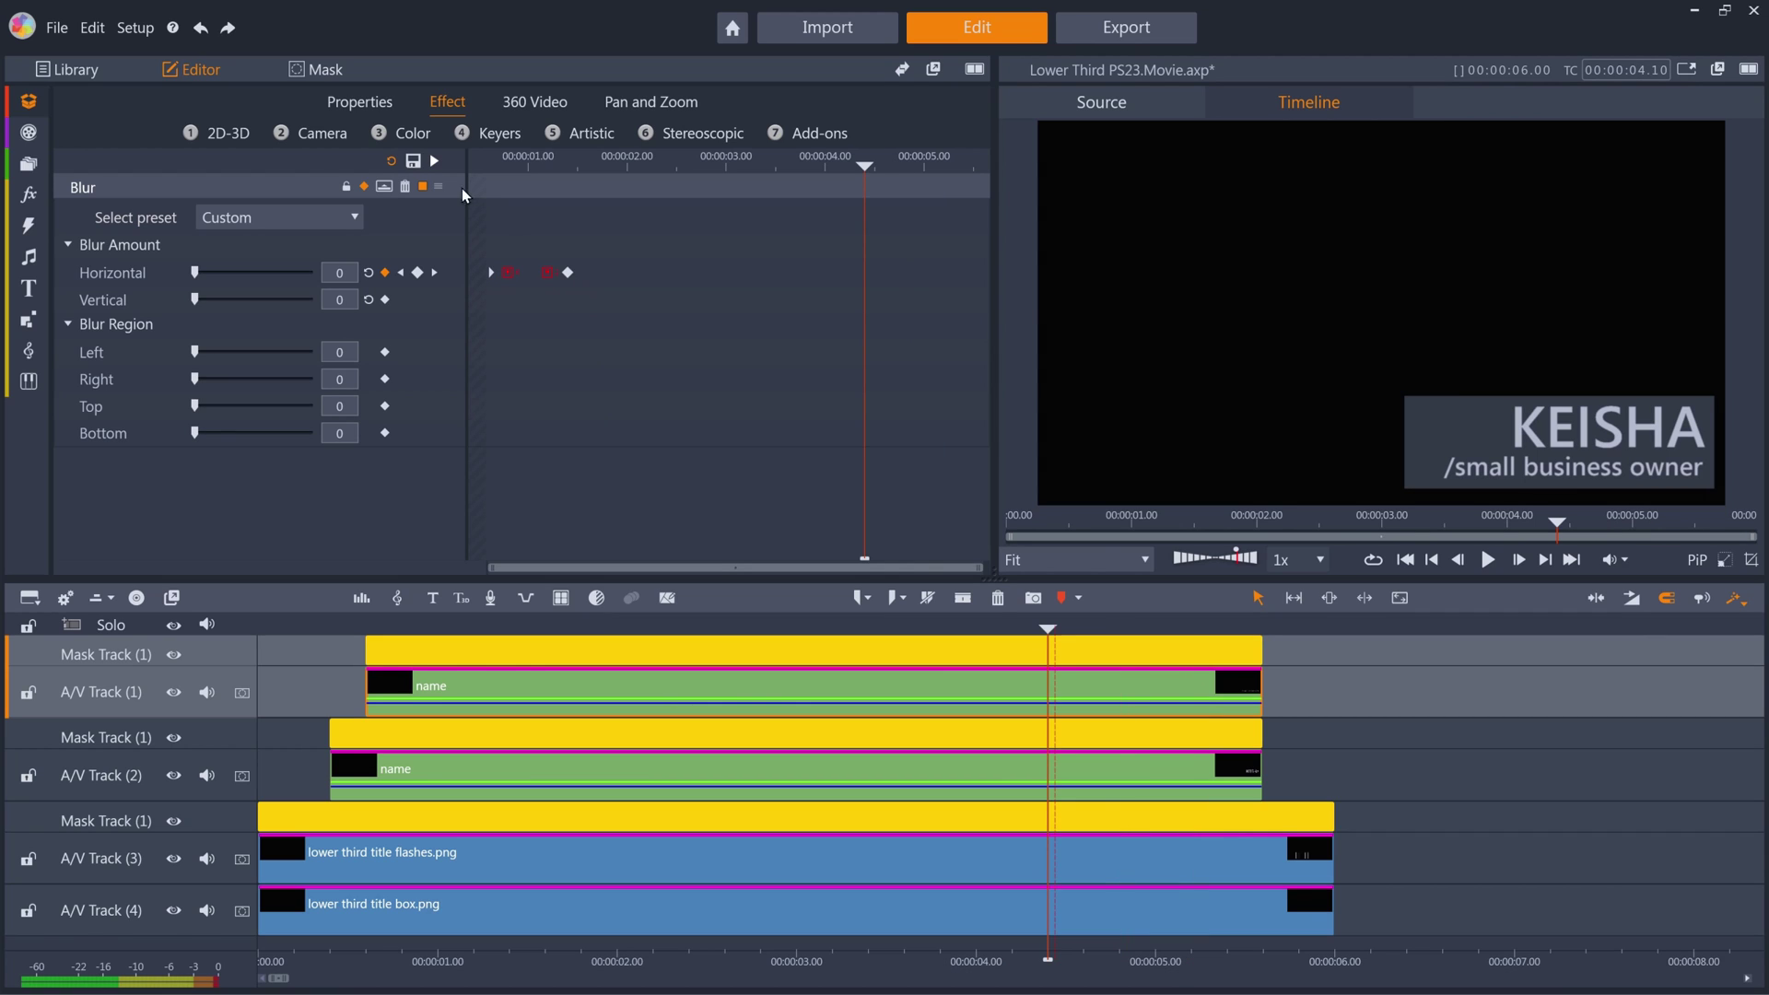
pyautogui.click(380, 105)
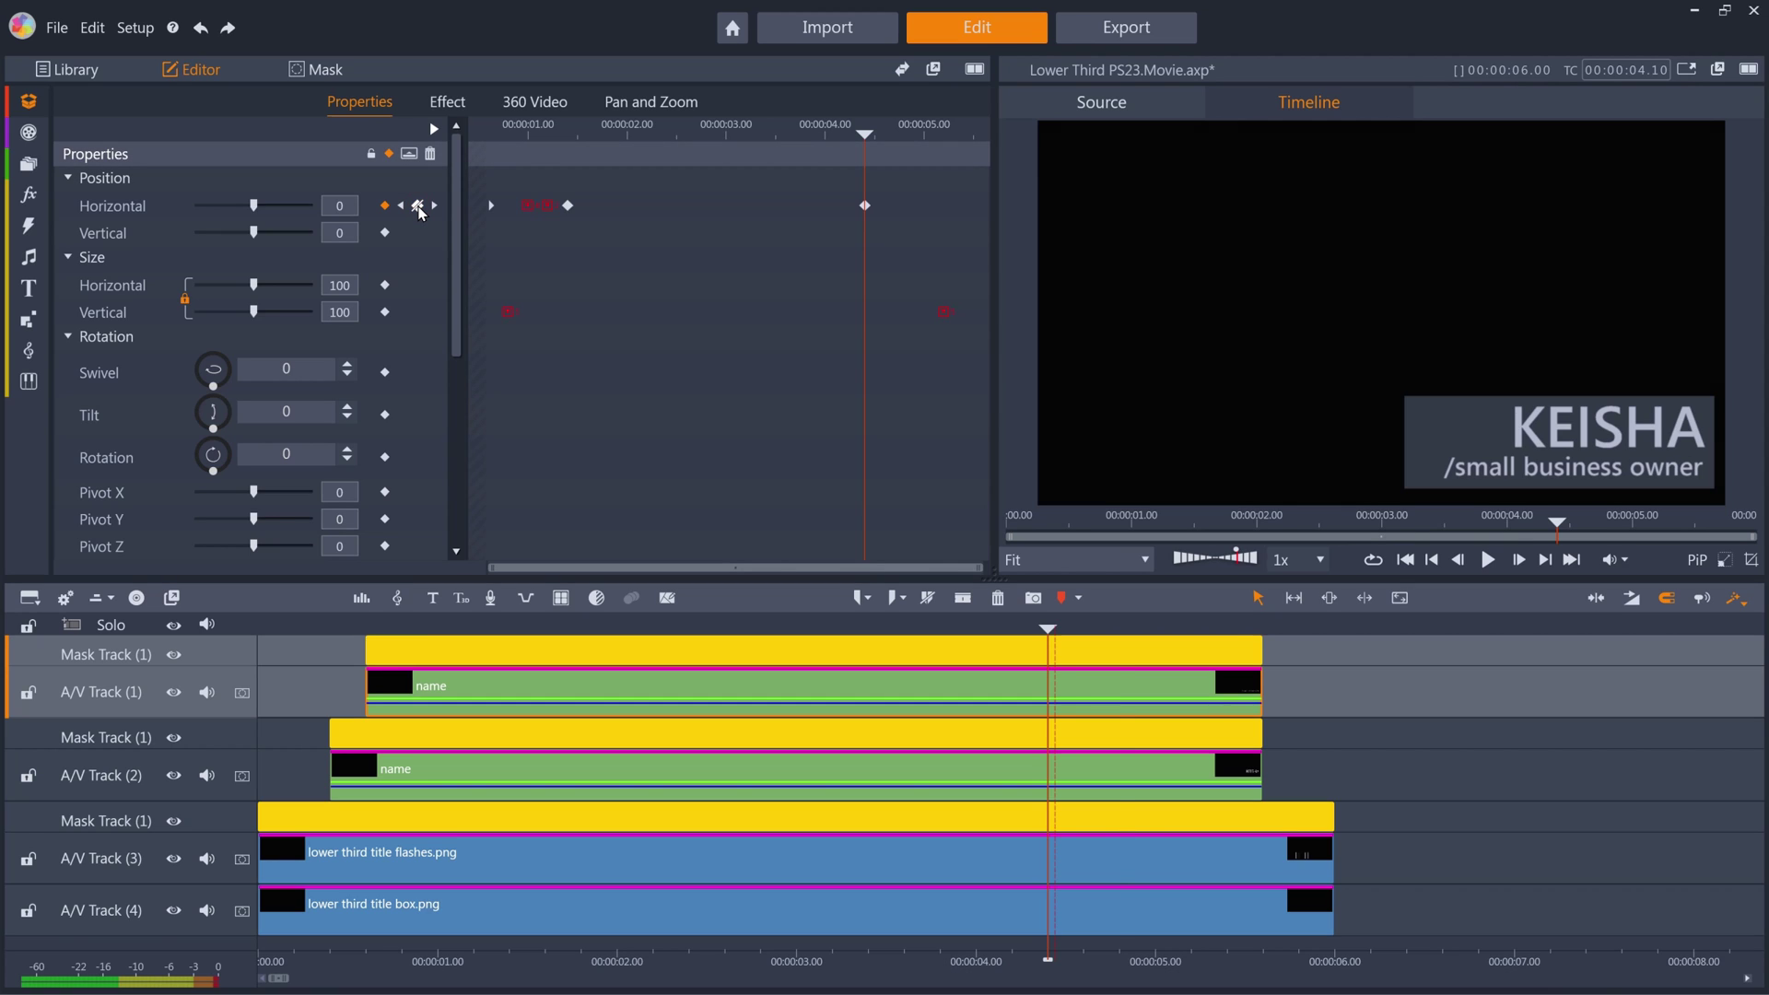
pyautogui.press('l')
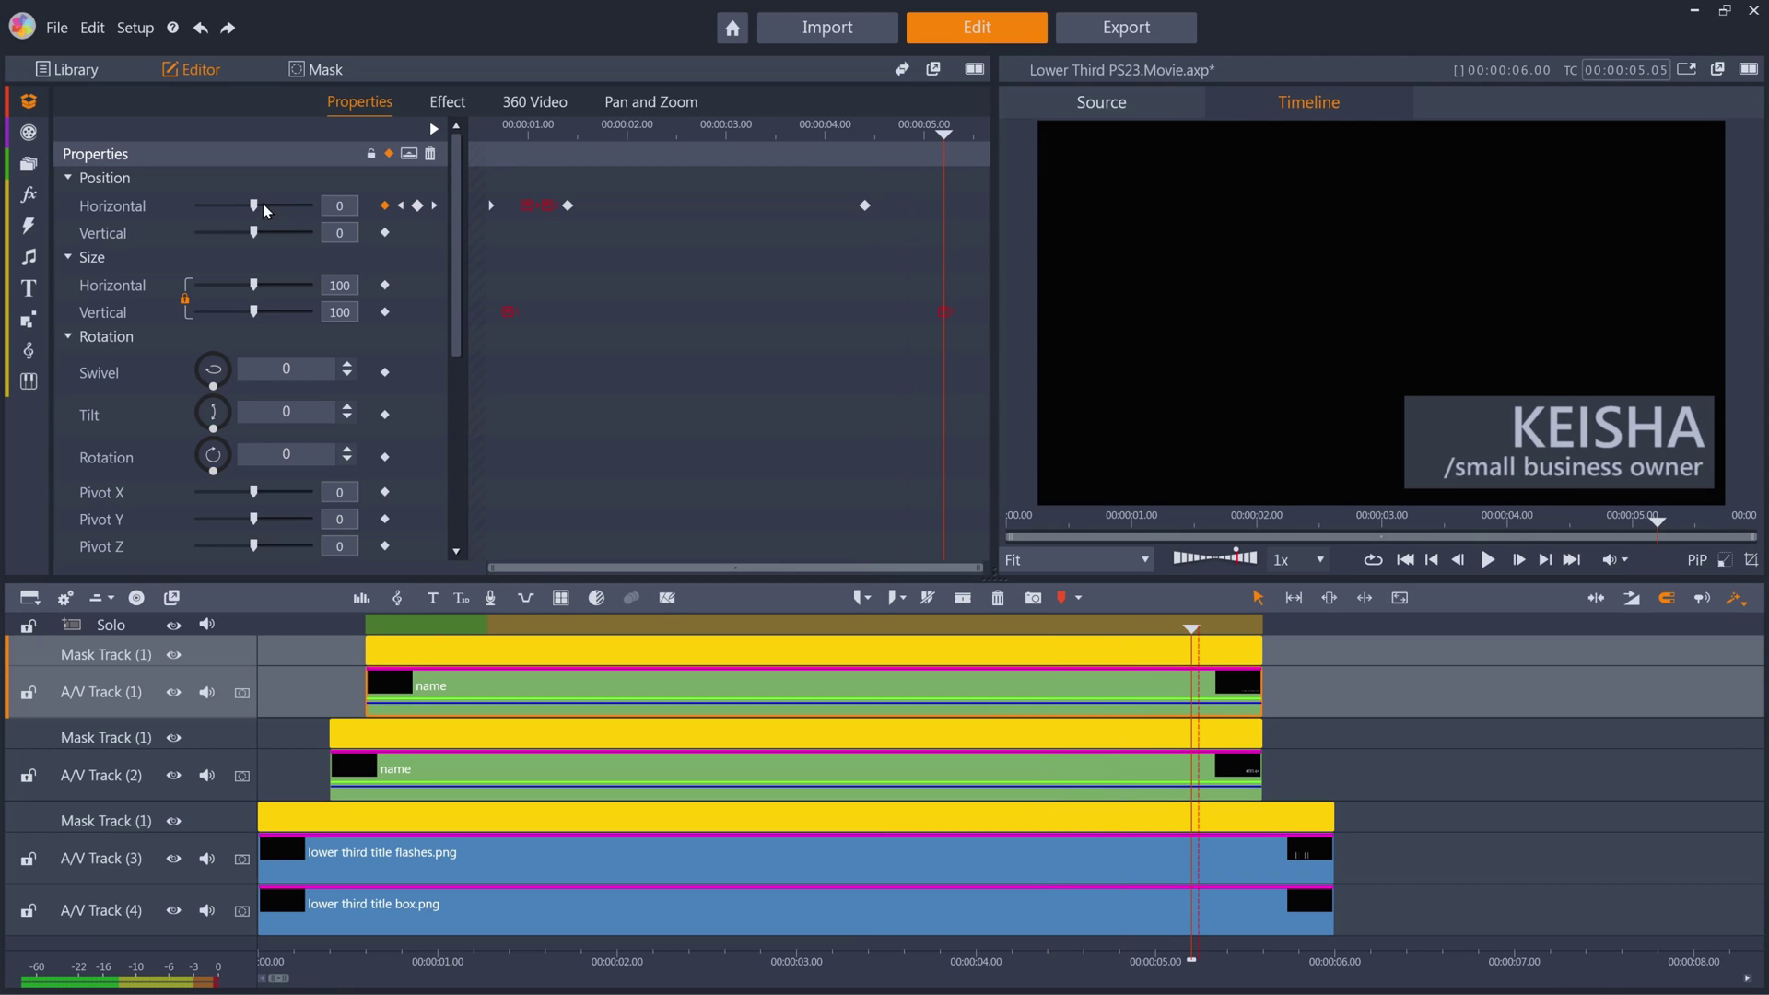
pyautogui.moveTo(254, 205); pyautogui.dragTo(277, 209)
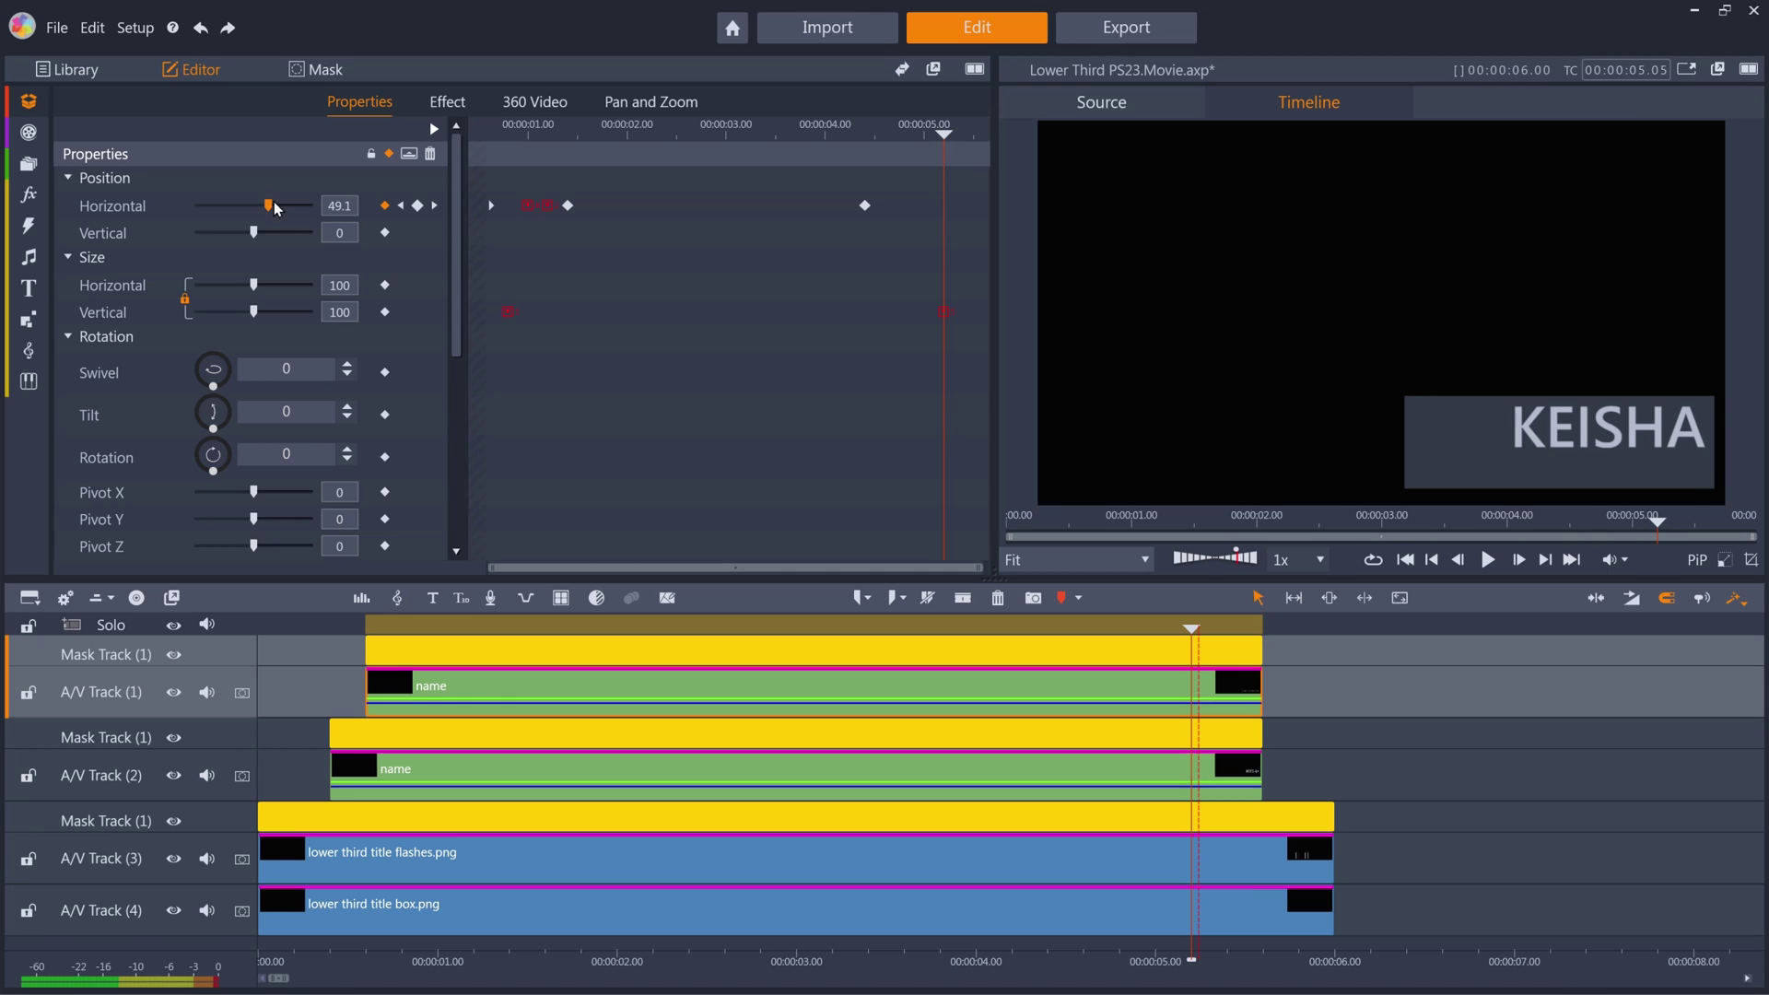
# Step: Slide the KEISHA name clip out to the right, horizontal about 45
pyautogui.click(481, 772)
pyautogui.click(369, 103)
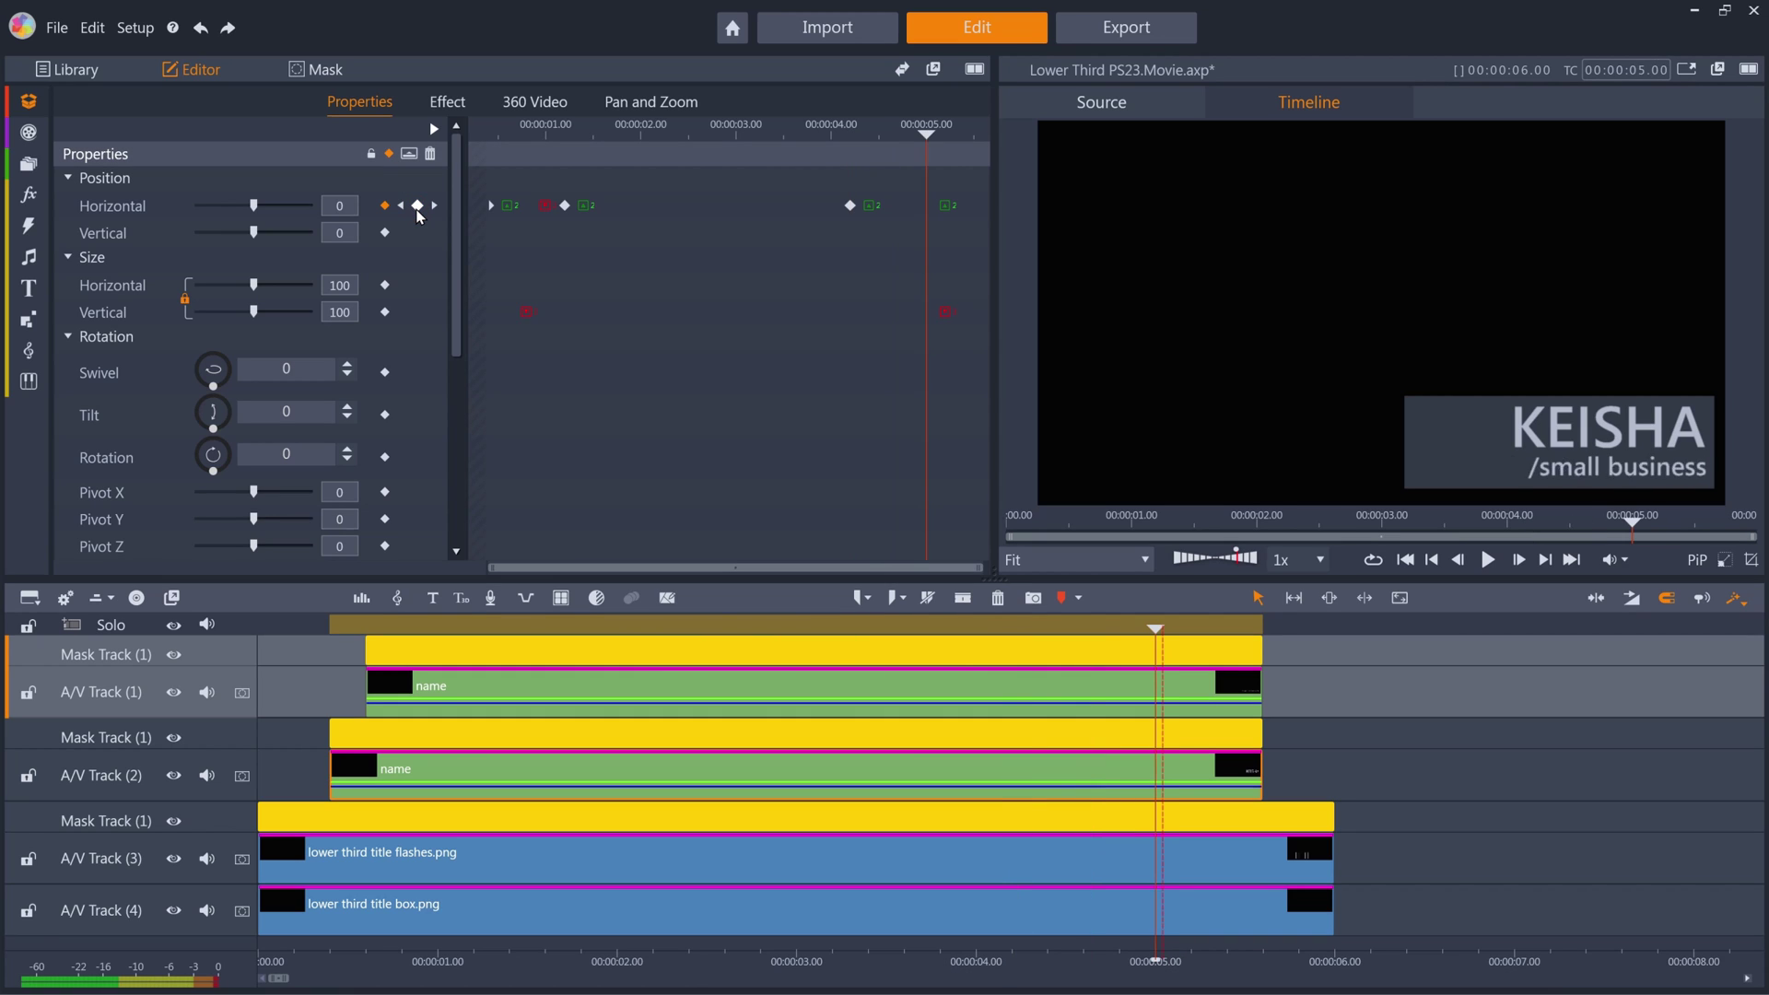
pyautogui.moveTo(252, 204); pyautogui.dragTo(269, 205)
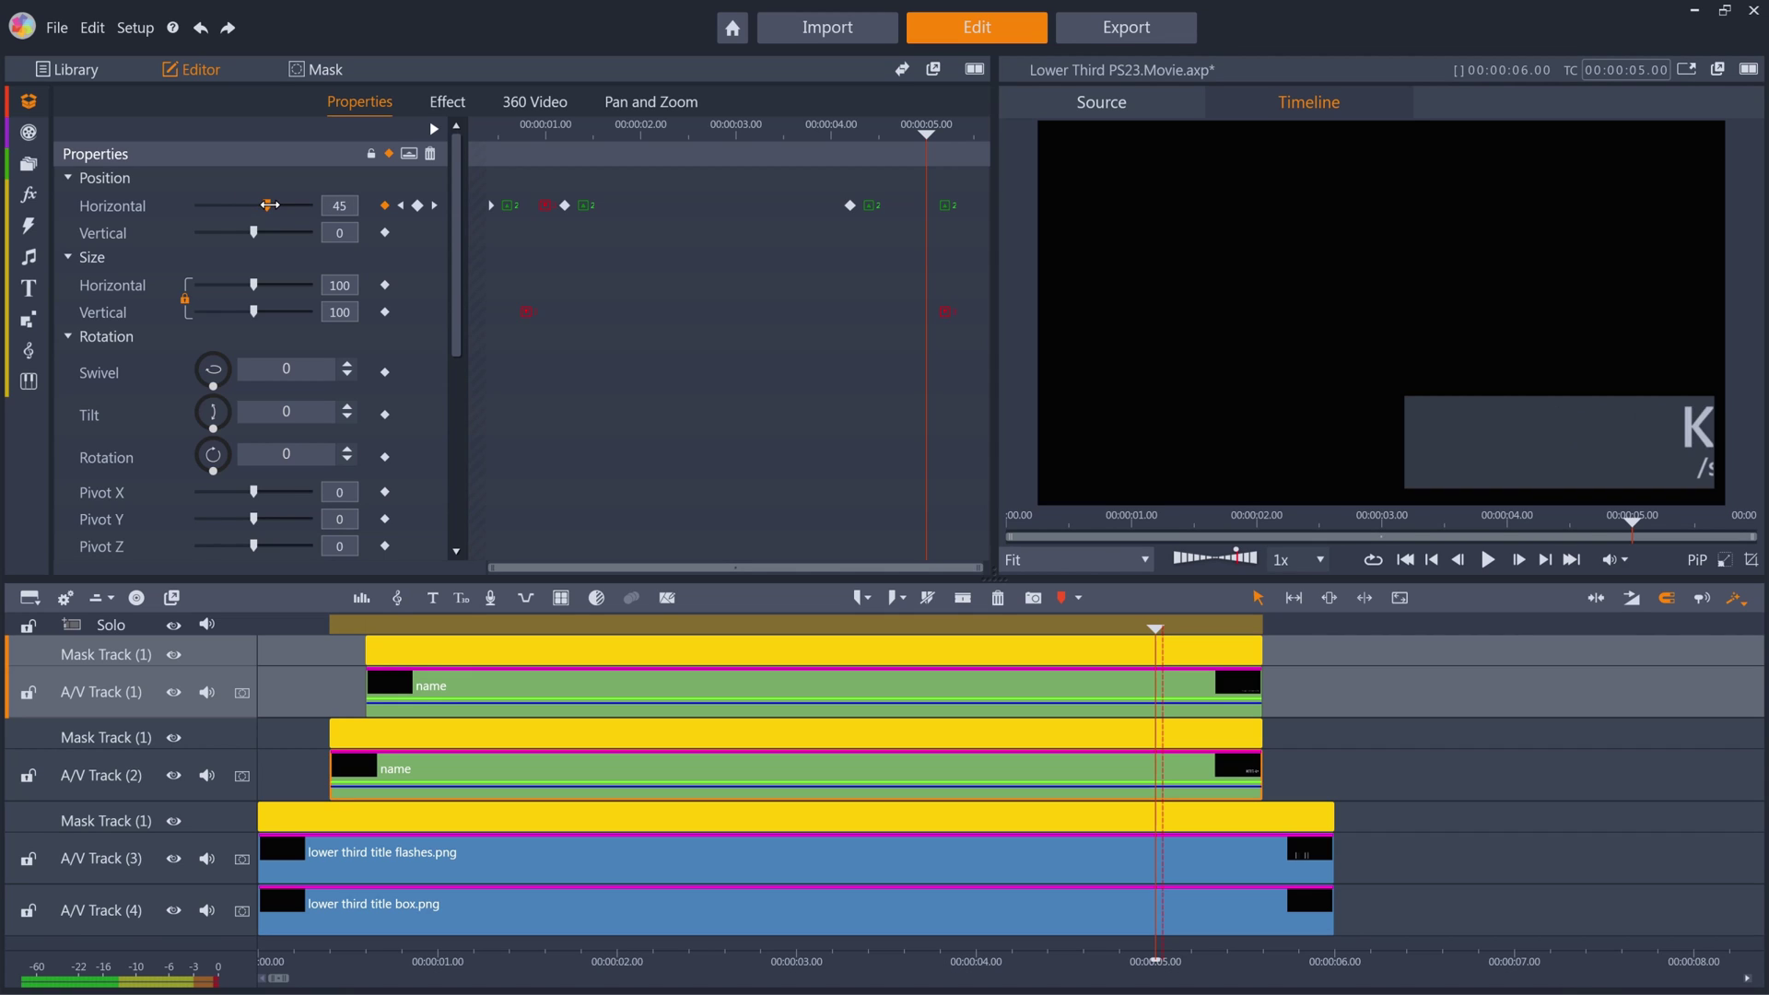
# Step: Add horizontal blur keyframes where the exit begins, around 4.05–4.10 s
pyautogui.click(450, 103)
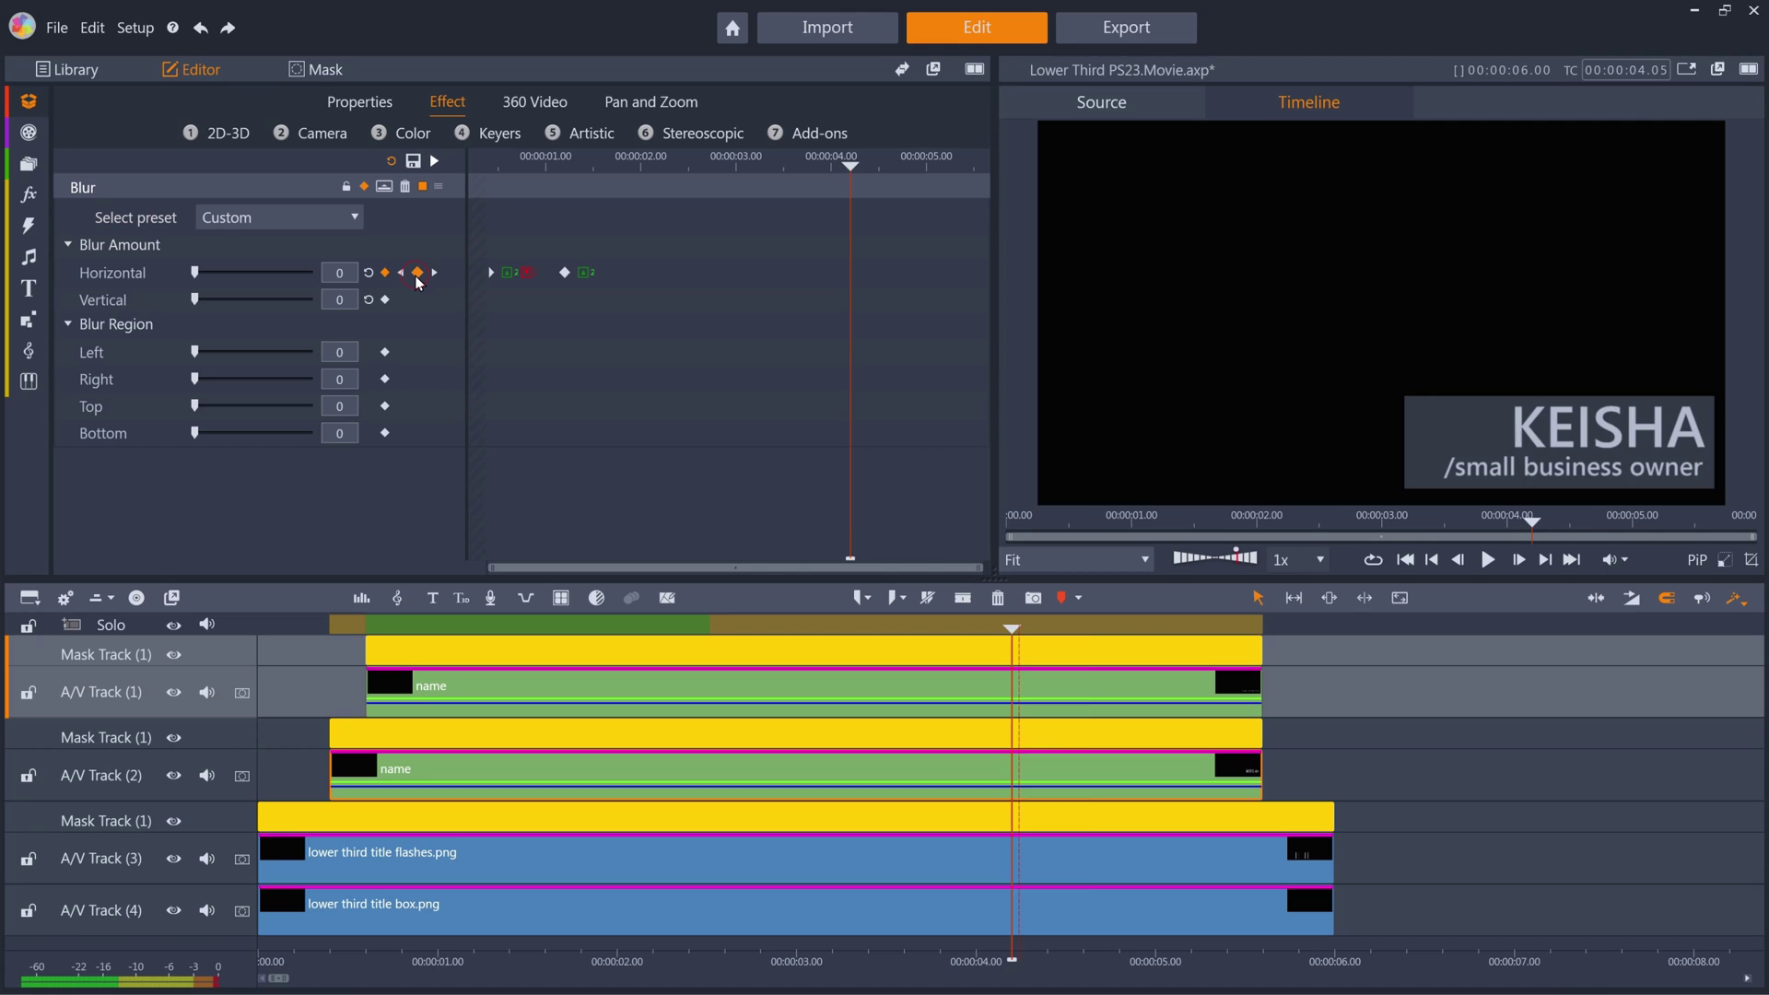
pyautogui.click(417, 273)
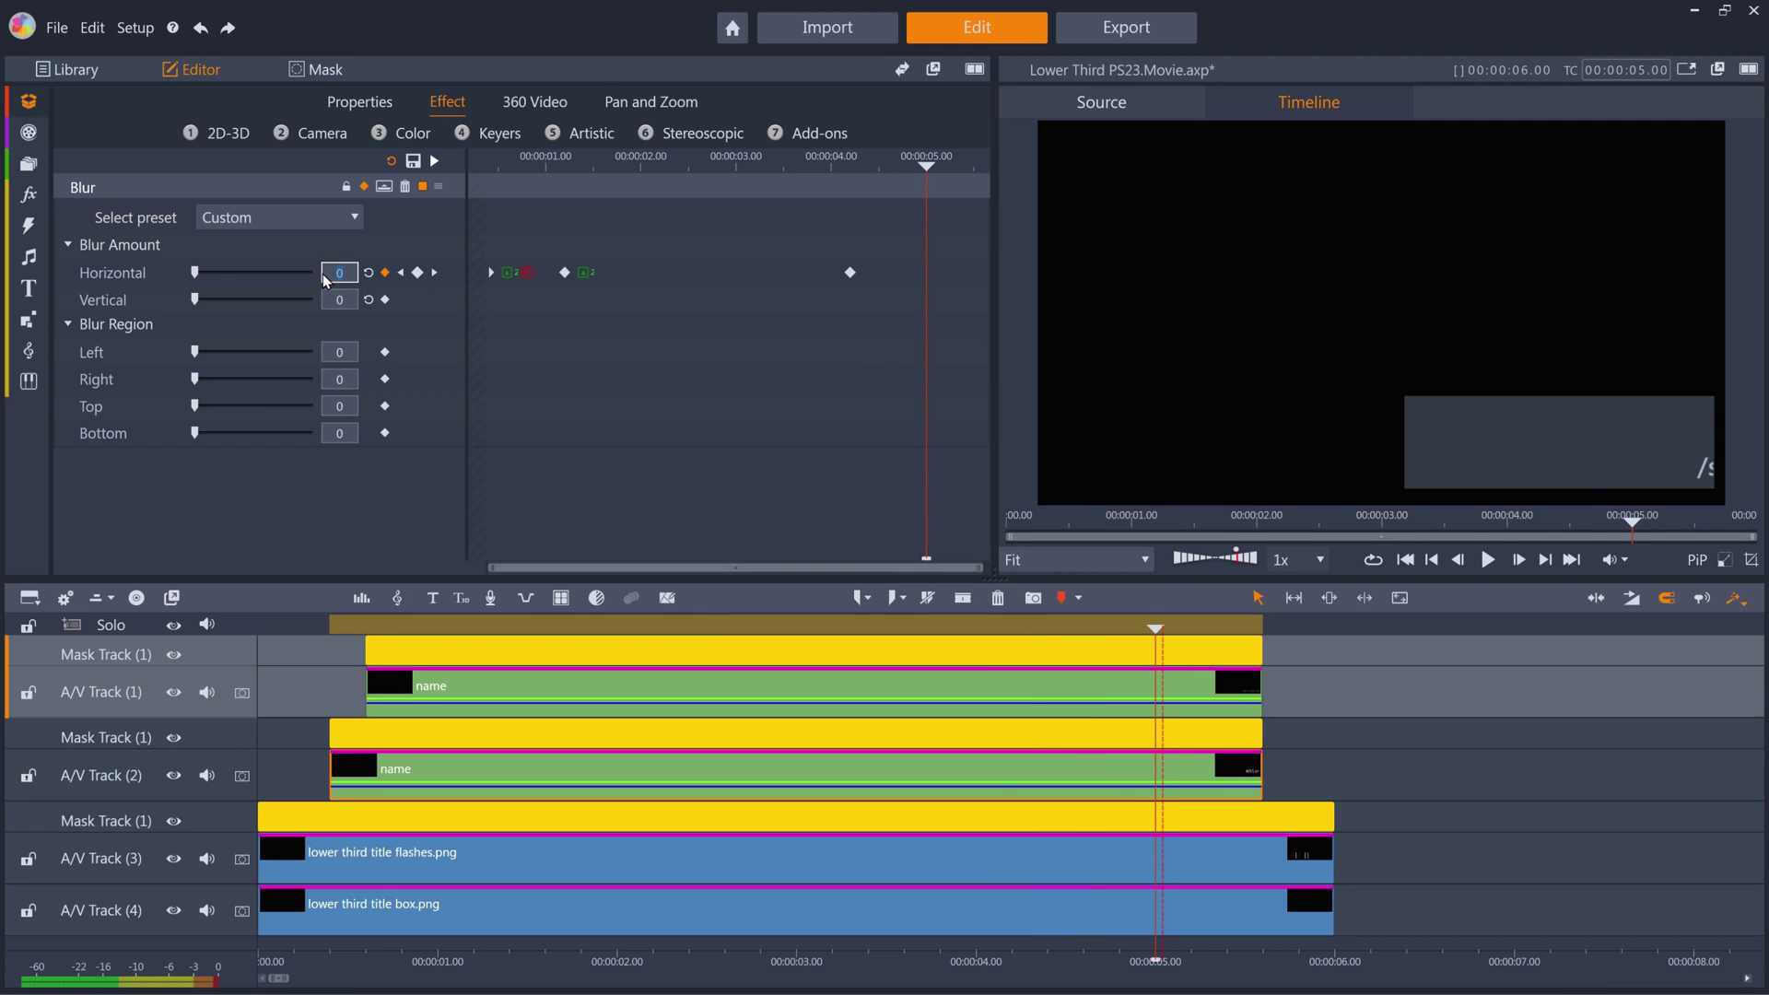
pyautogui.click(506, 693)
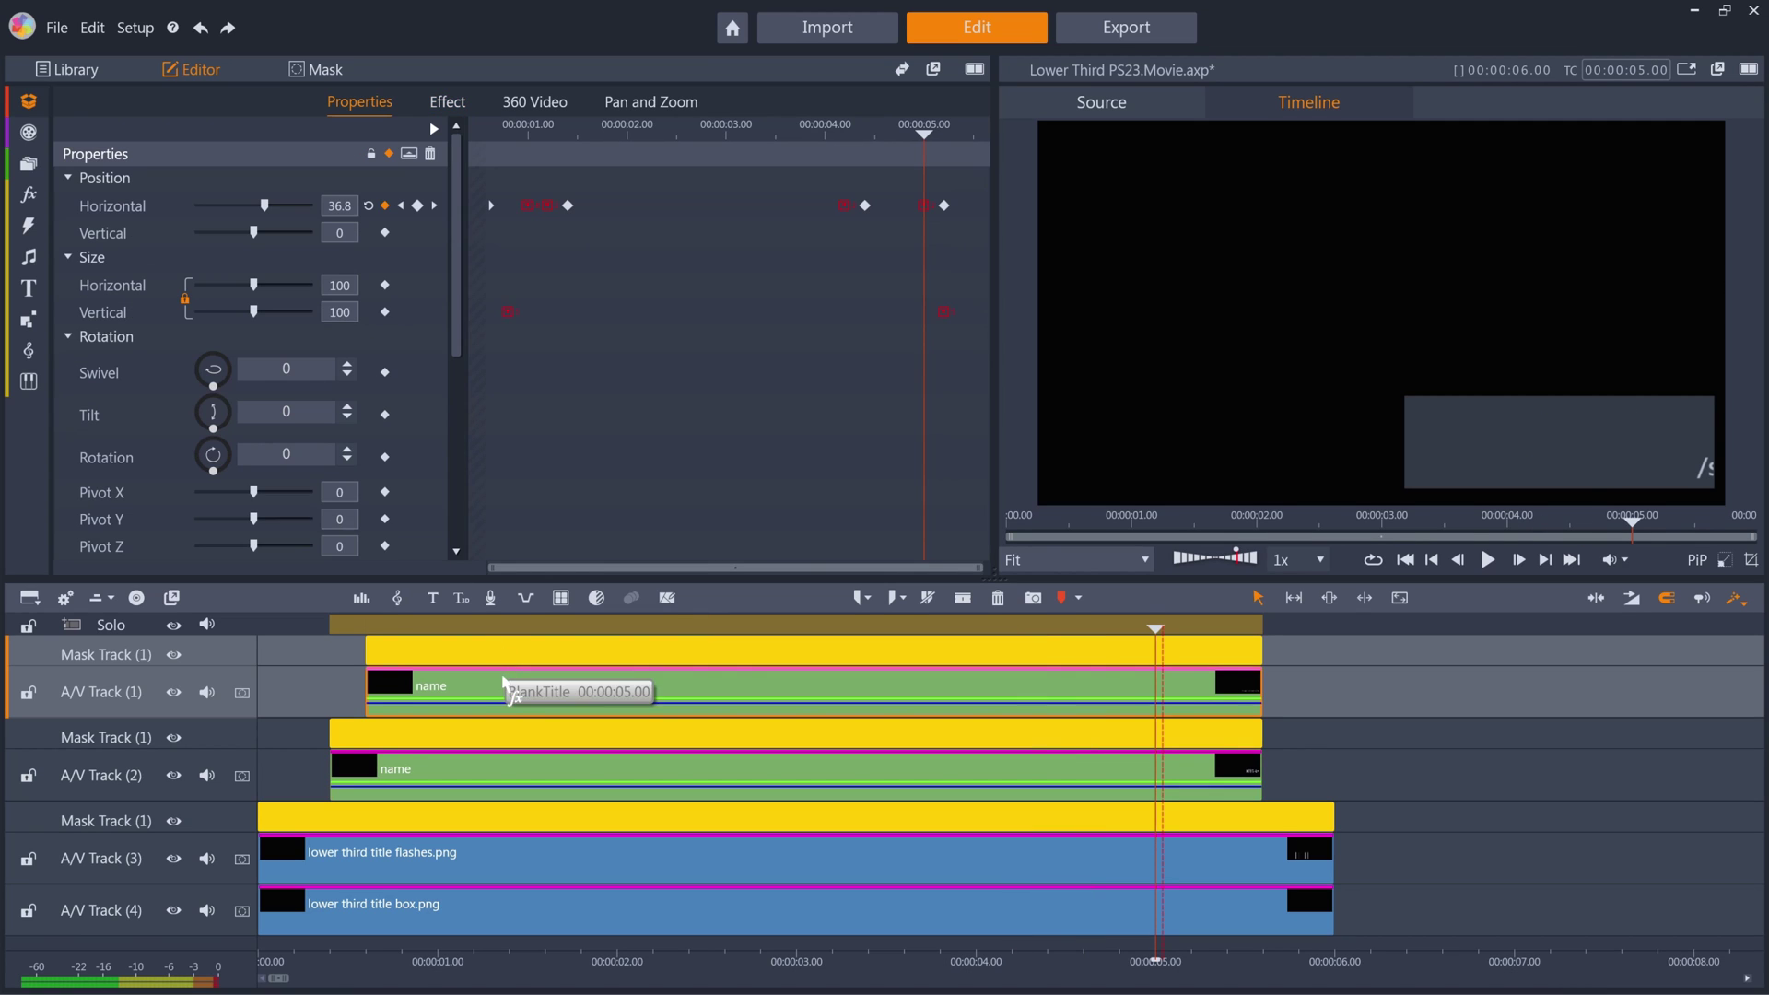
pyautogui.click(402, 206)
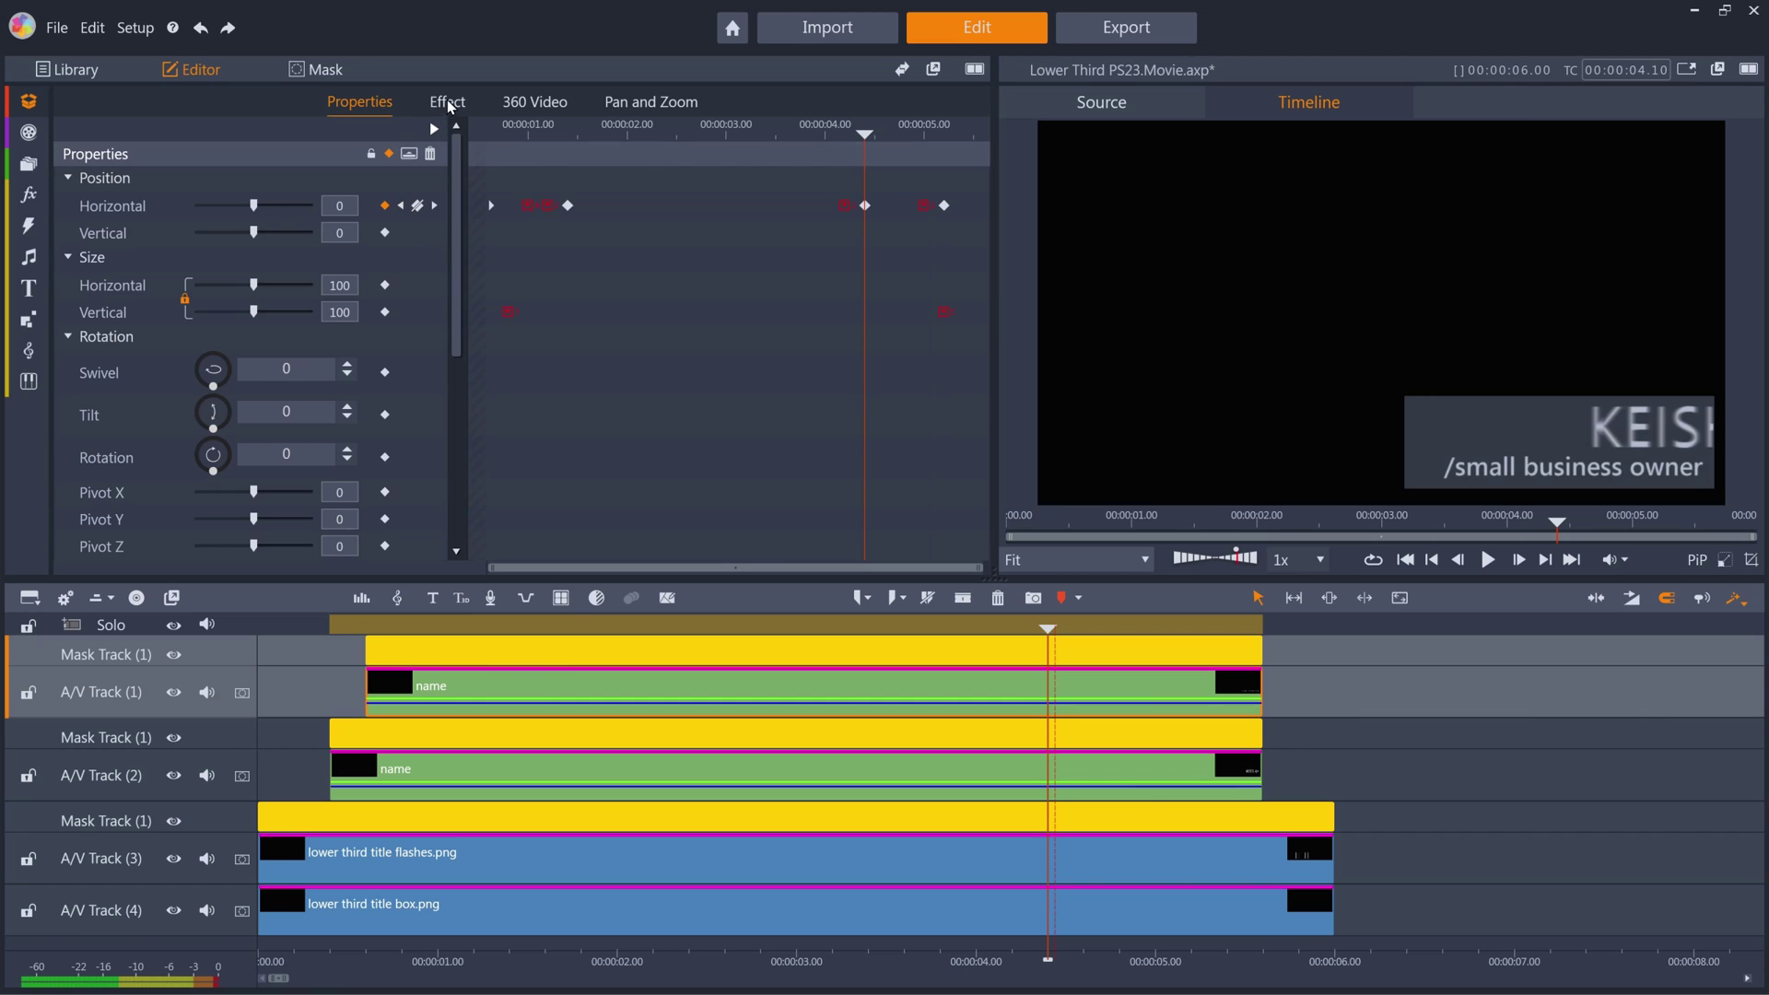
pyautogui.click(450, 103)
pyautogui.click(418, 272)
# Step: Ramp the top title's horizontal blur up to 20 at 0:00:05.05 and play back
pyautogui.press('space')
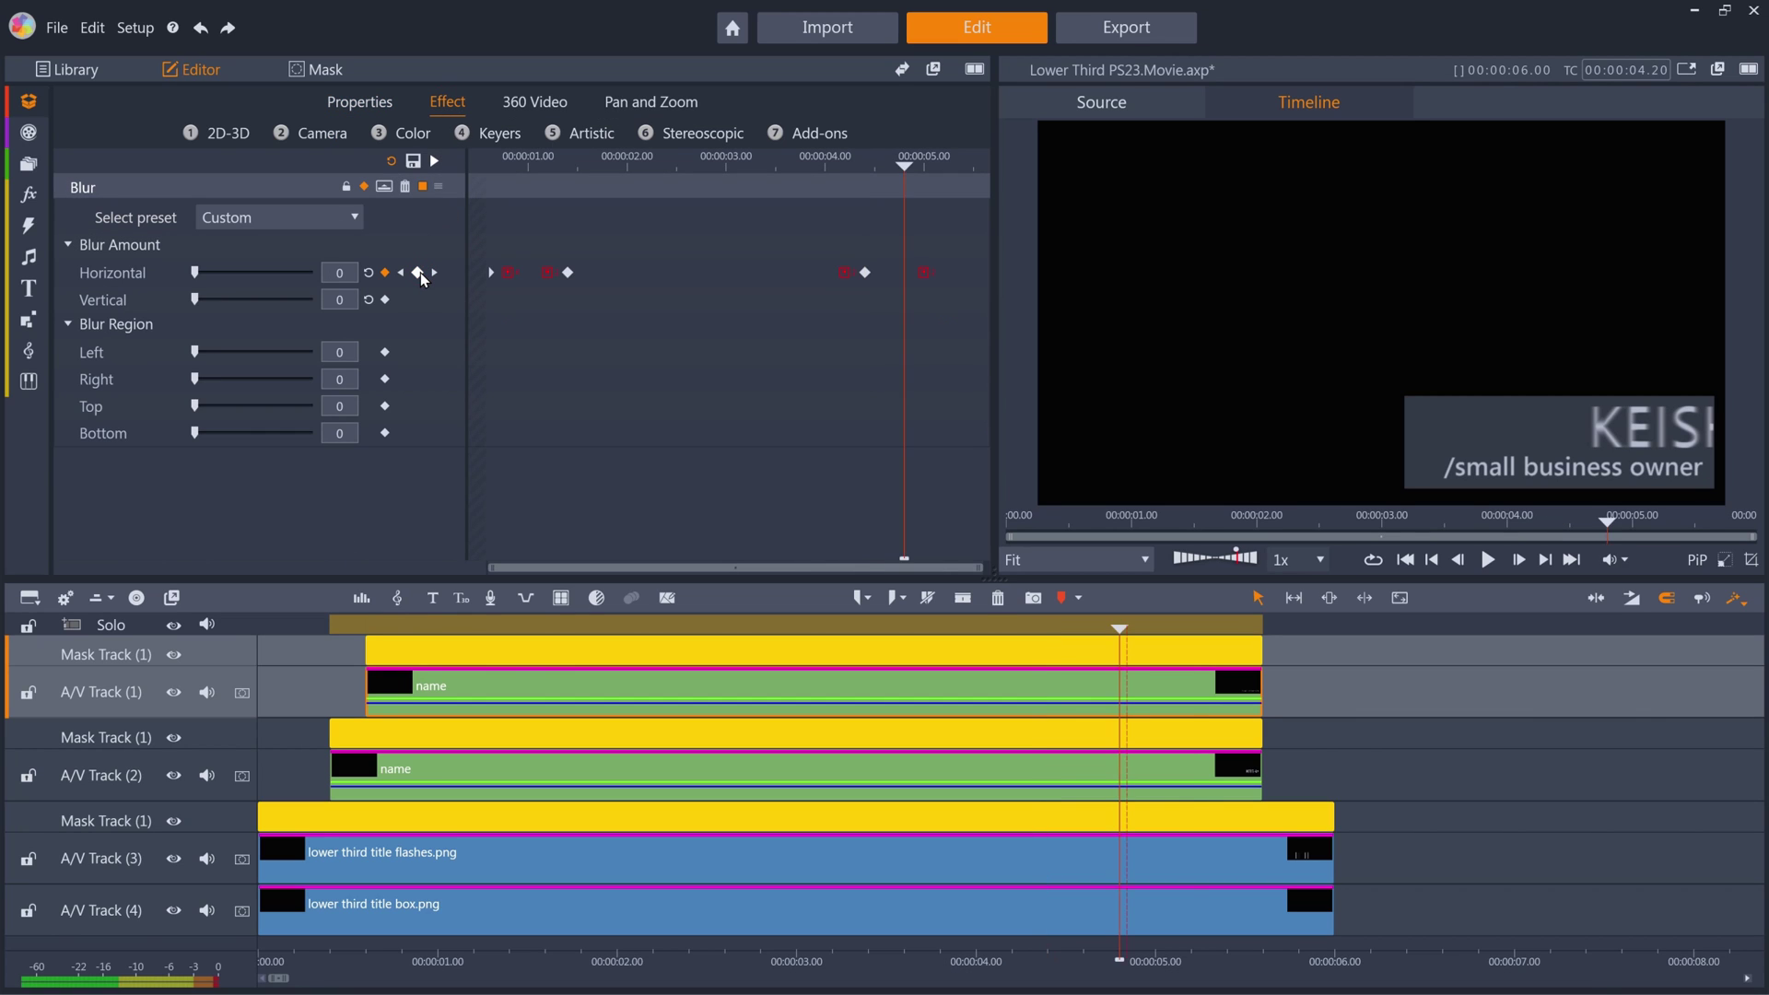
pyautogui.click(333, 274)
pyautogui.write('20')
pyautogui.press('Return')
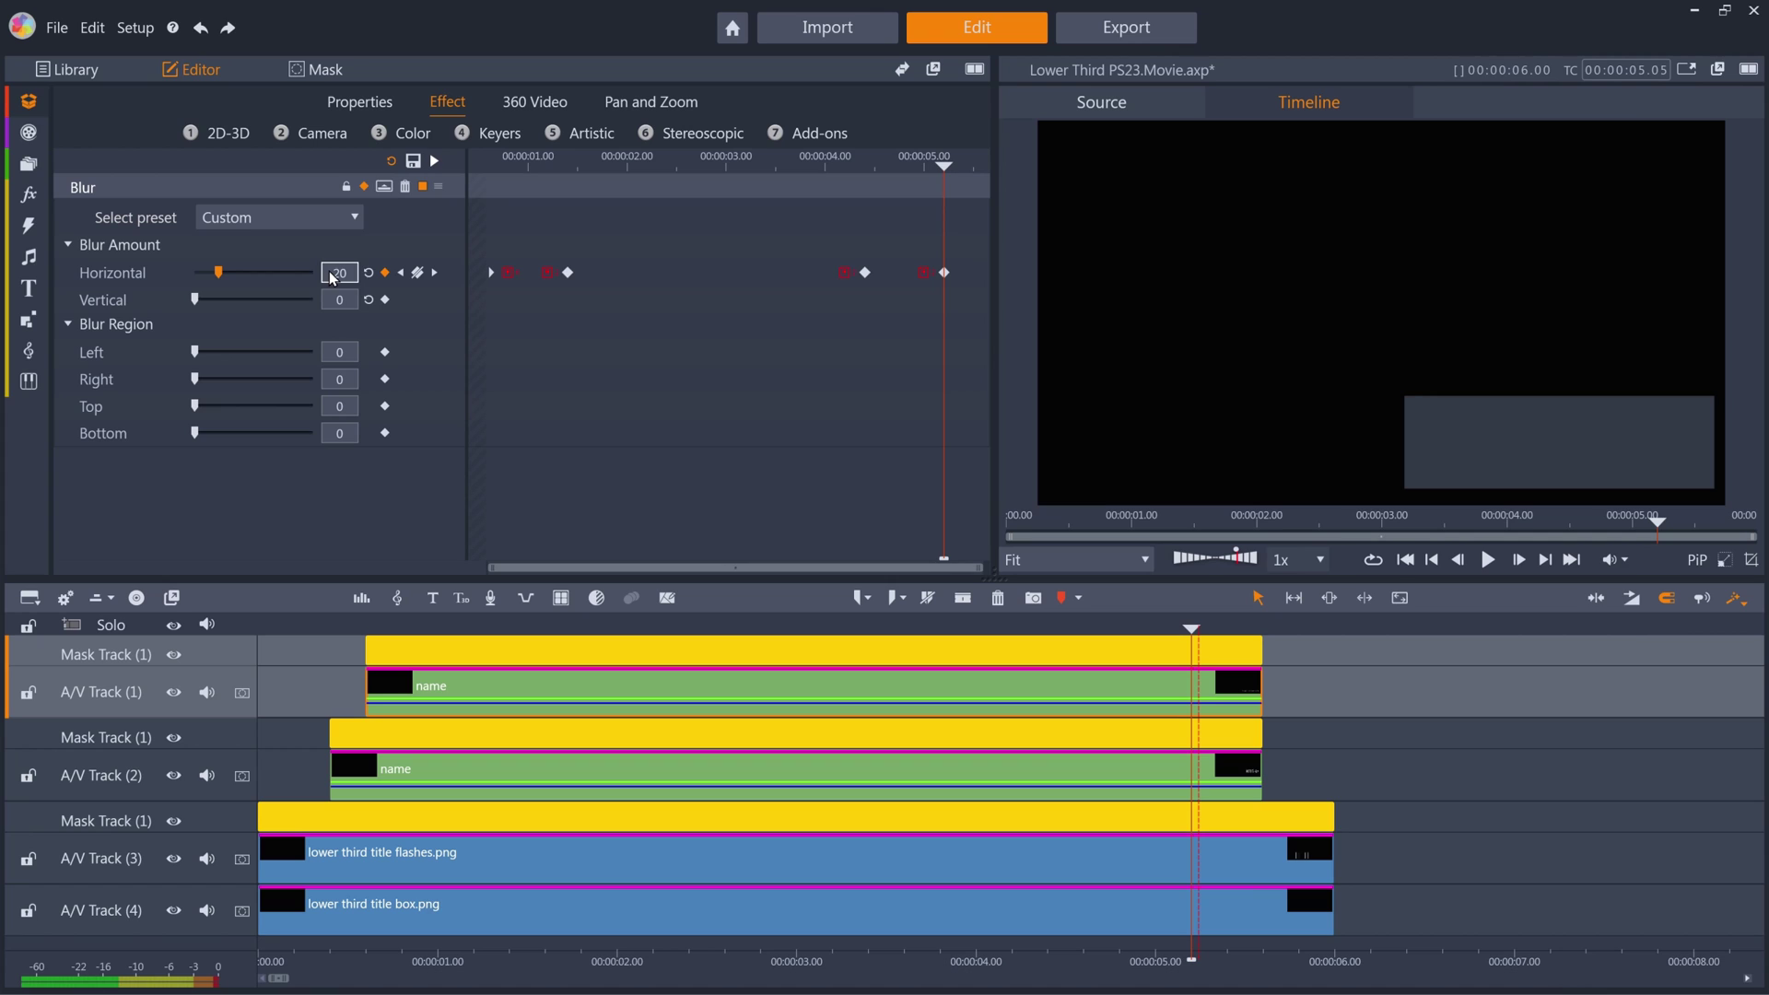
pyautogui.click(1405, 560)
pyautogui.click(1488, 561)
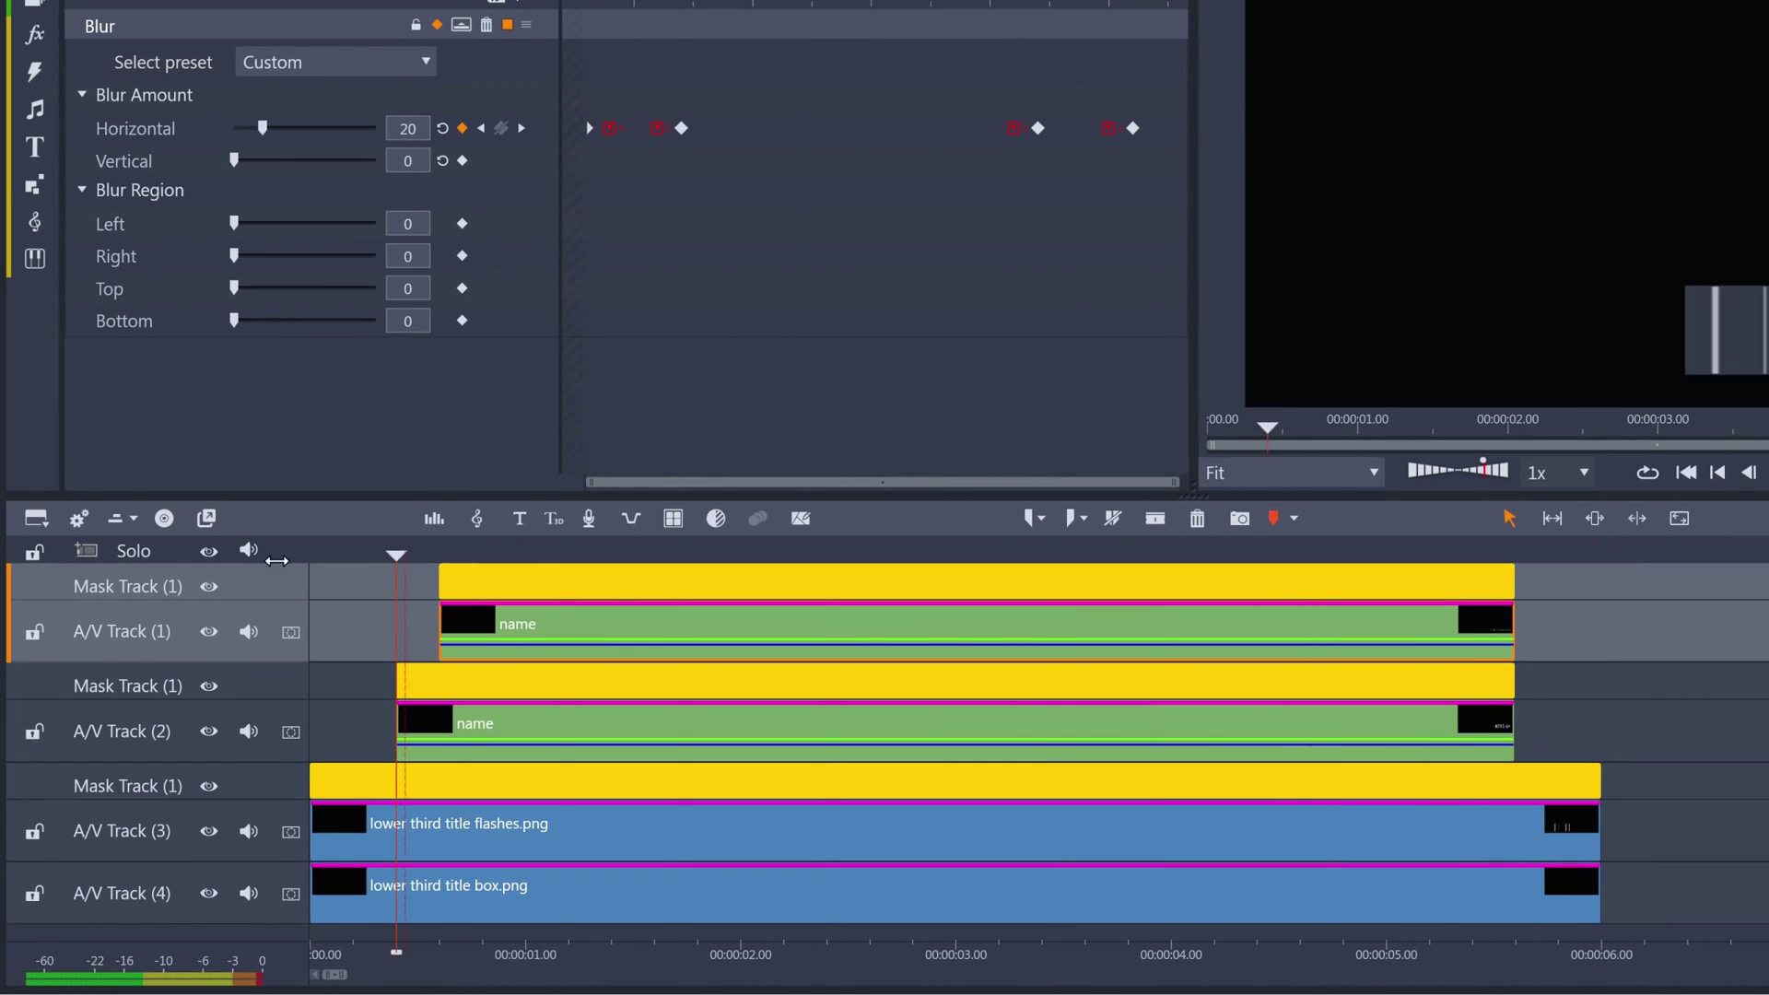
# Step: Choose CineForm format with the MOV HD 1080p preset in Export, then return to Edit
pyautogui.press('space')
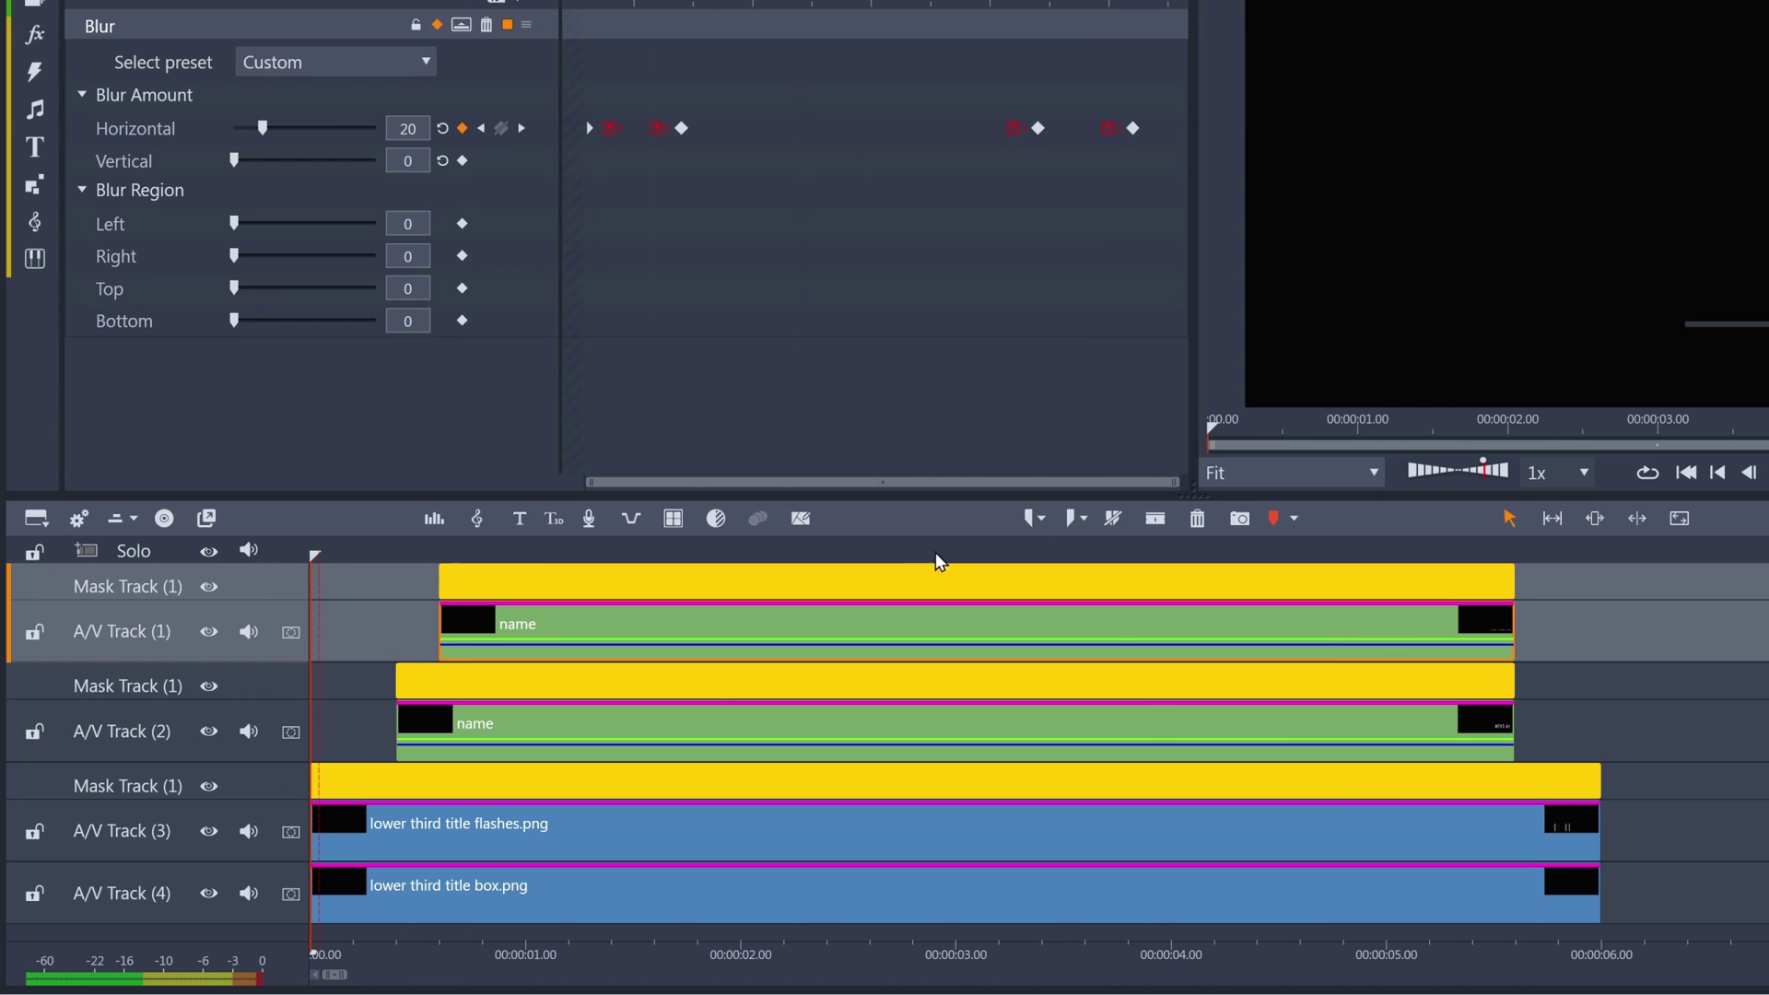
pyautogui.moveTo(1571, 560); pyautogui.dragTo(1602, 556)
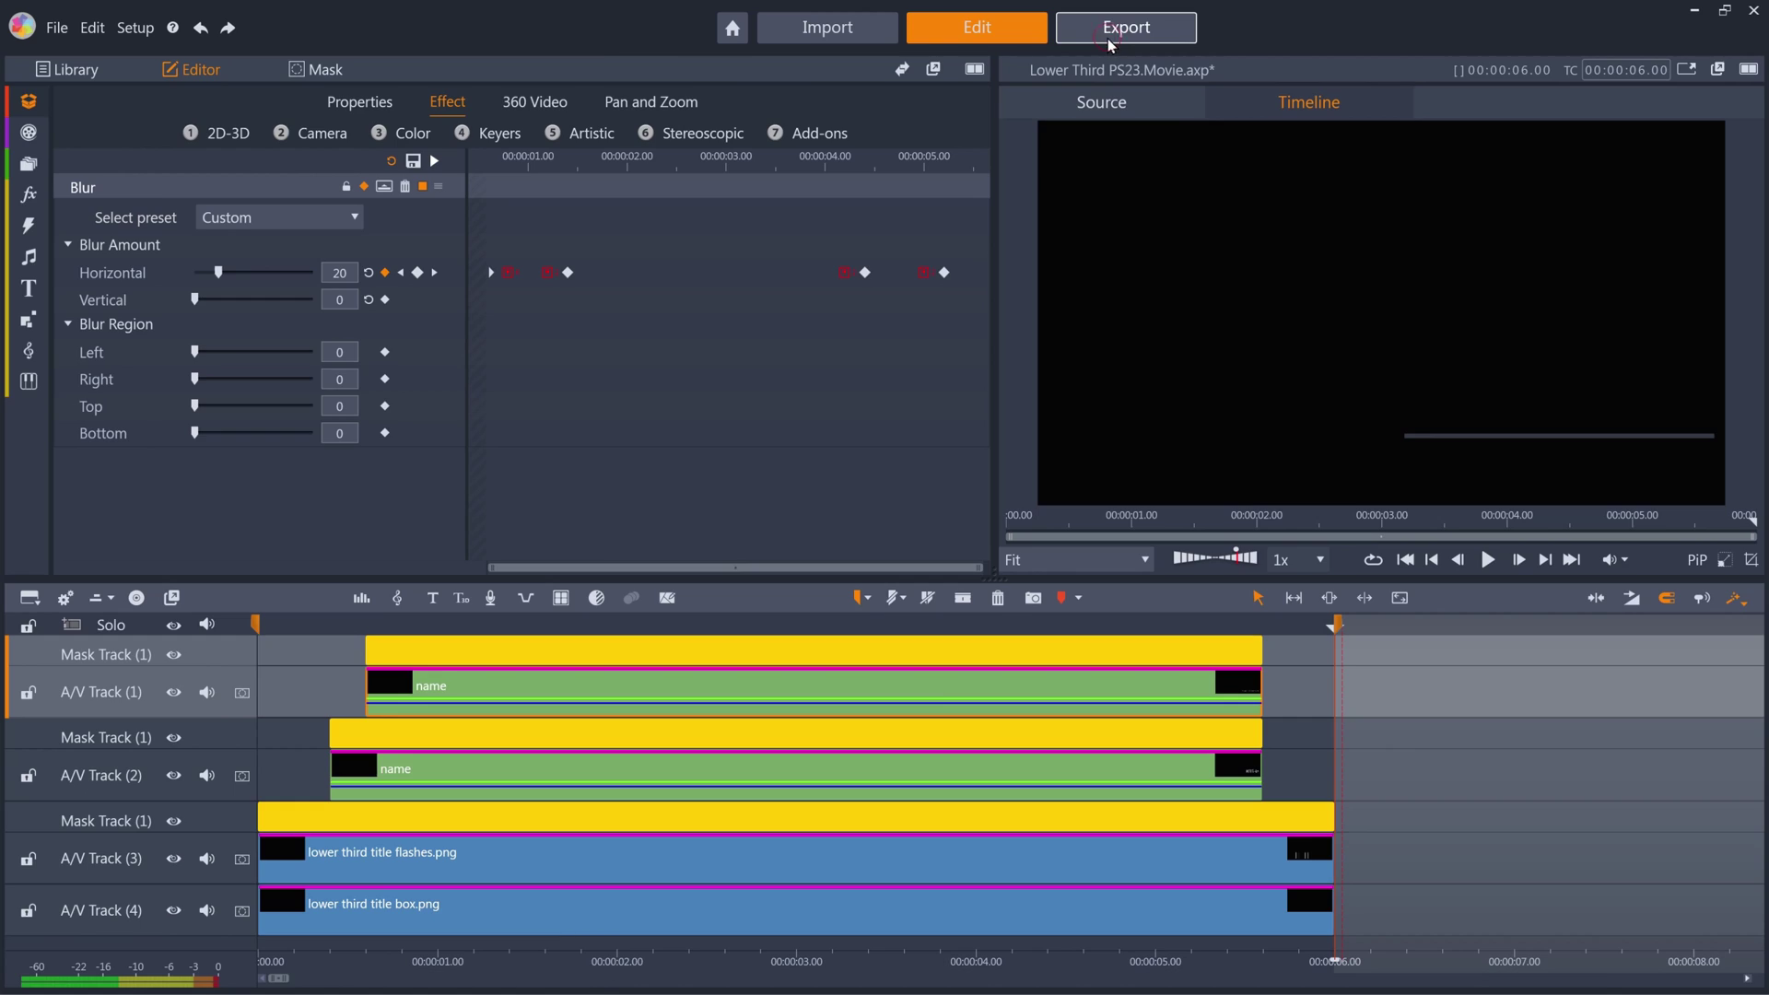
pyautogui.click(1110, 28)
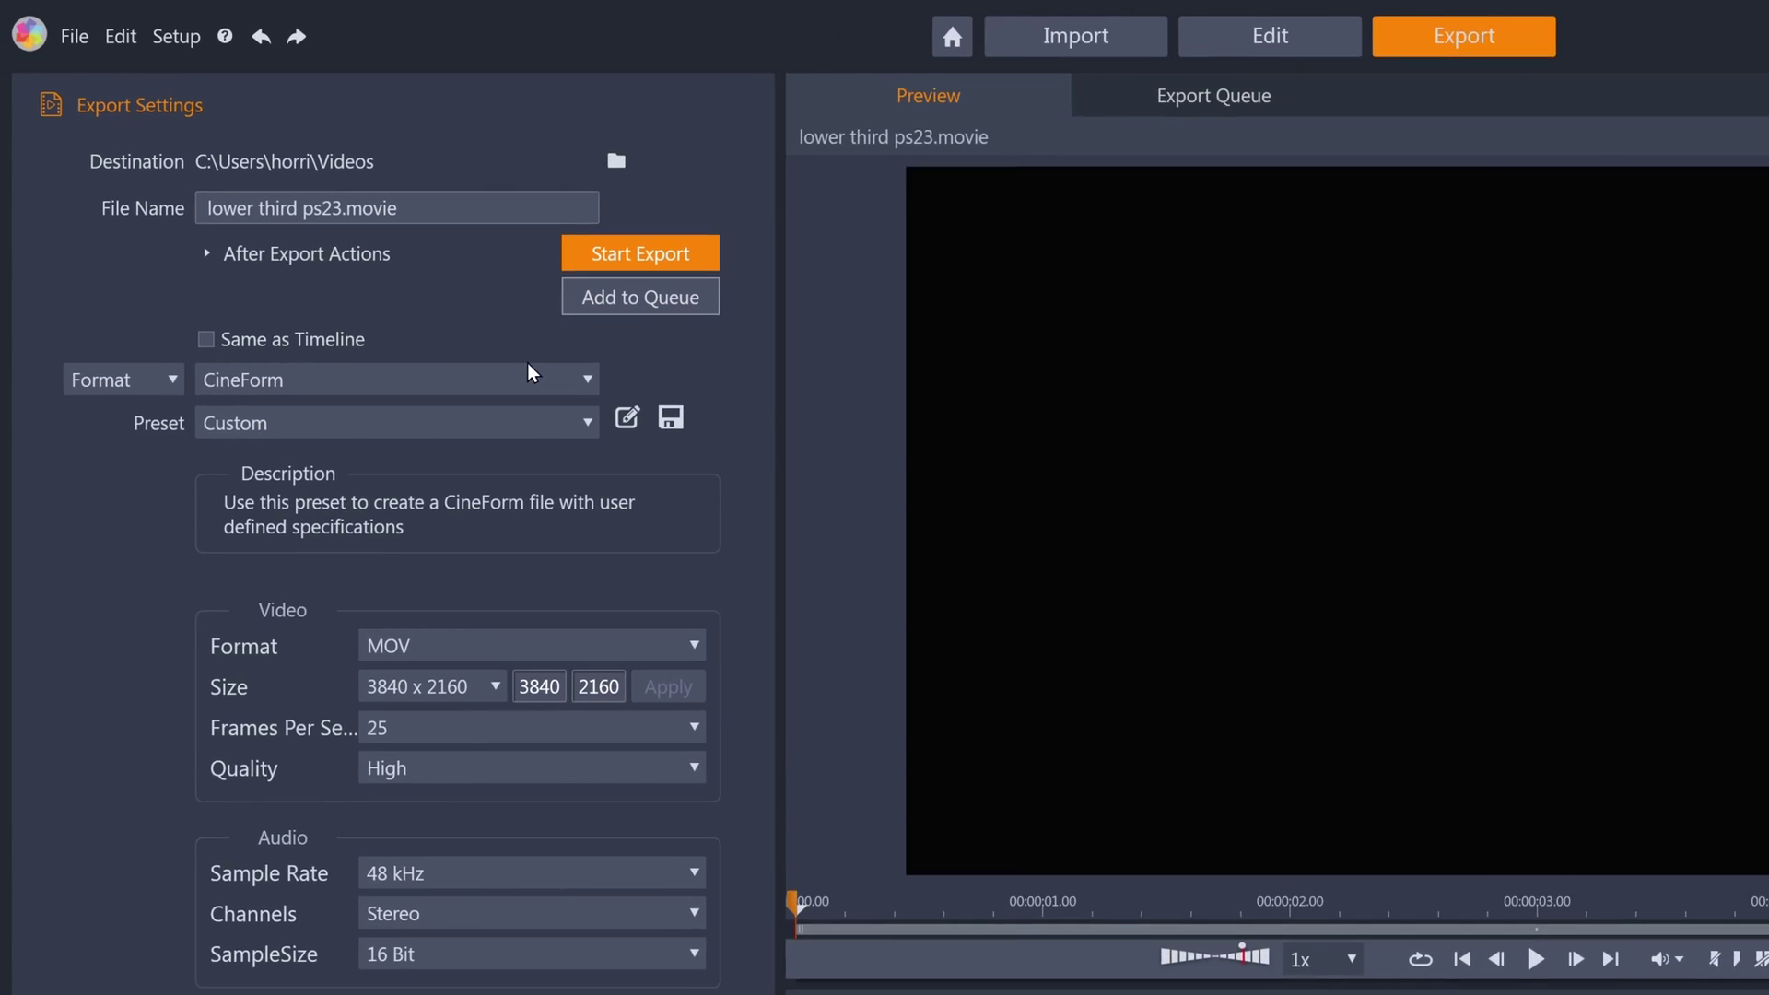
pyautogui.click(514, 395)
pyautogui.click(398, 568)
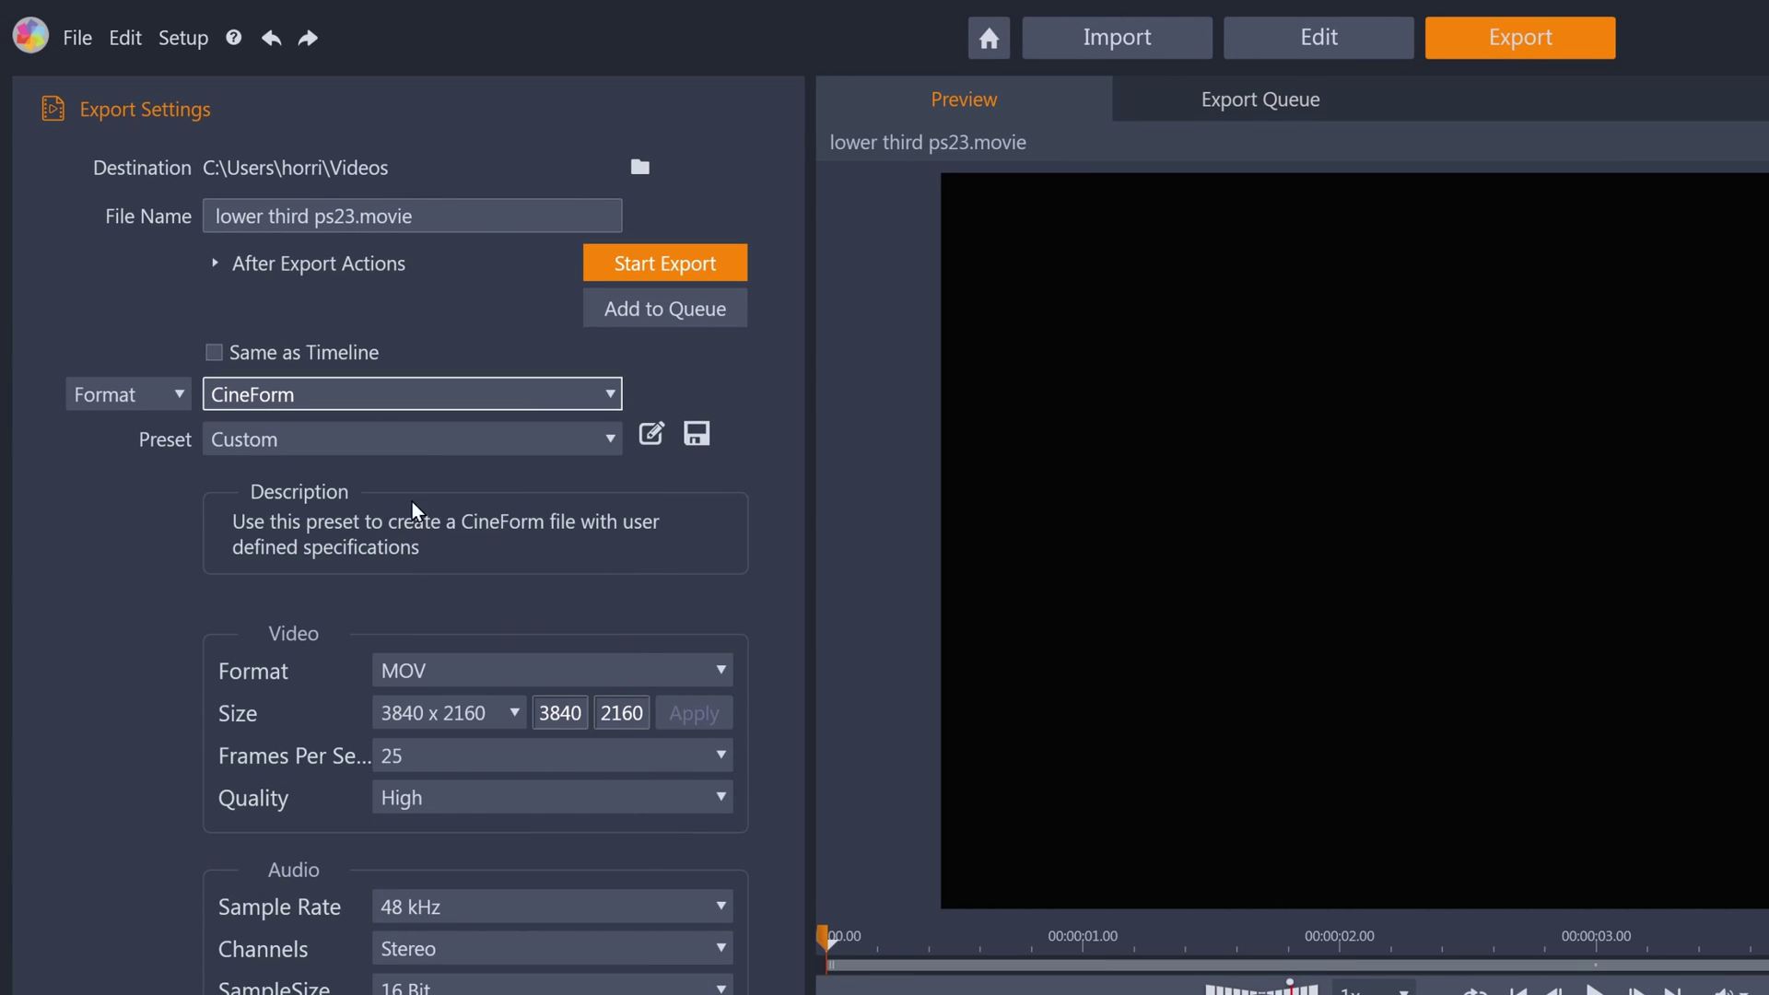
pyautogui.click(412, 433)
pyautogui.click(401, 513)
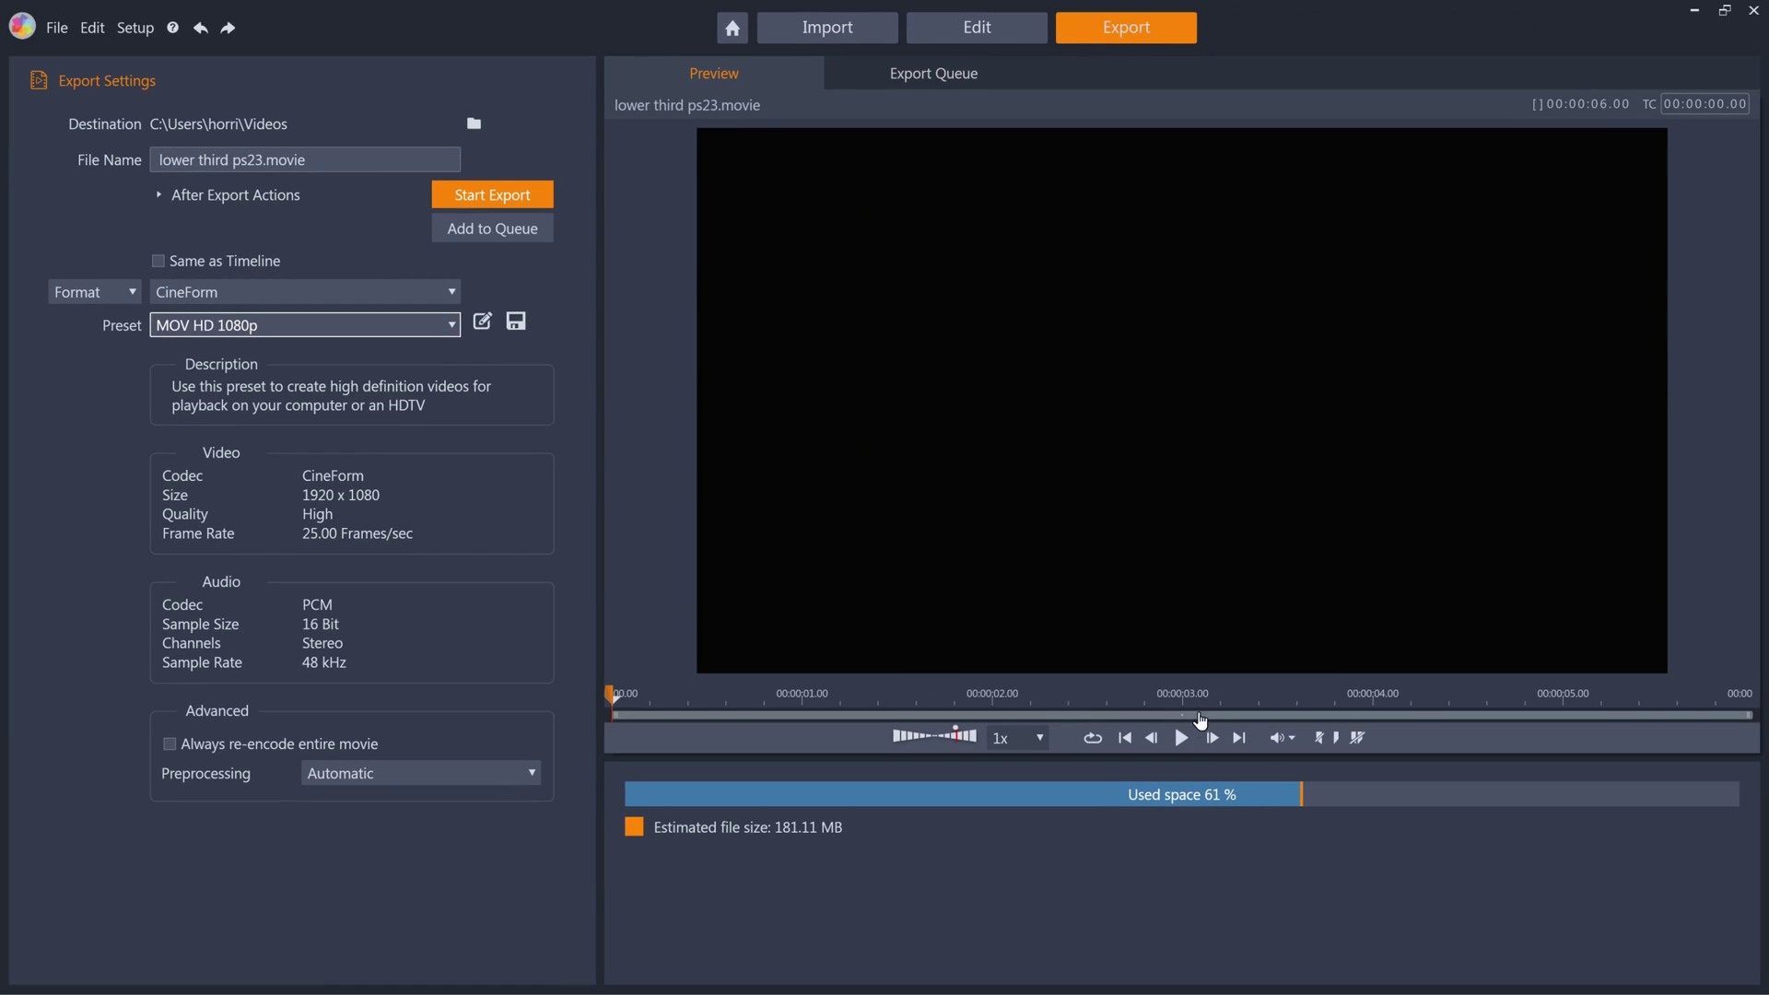
pyautogui.click(1204, 698)
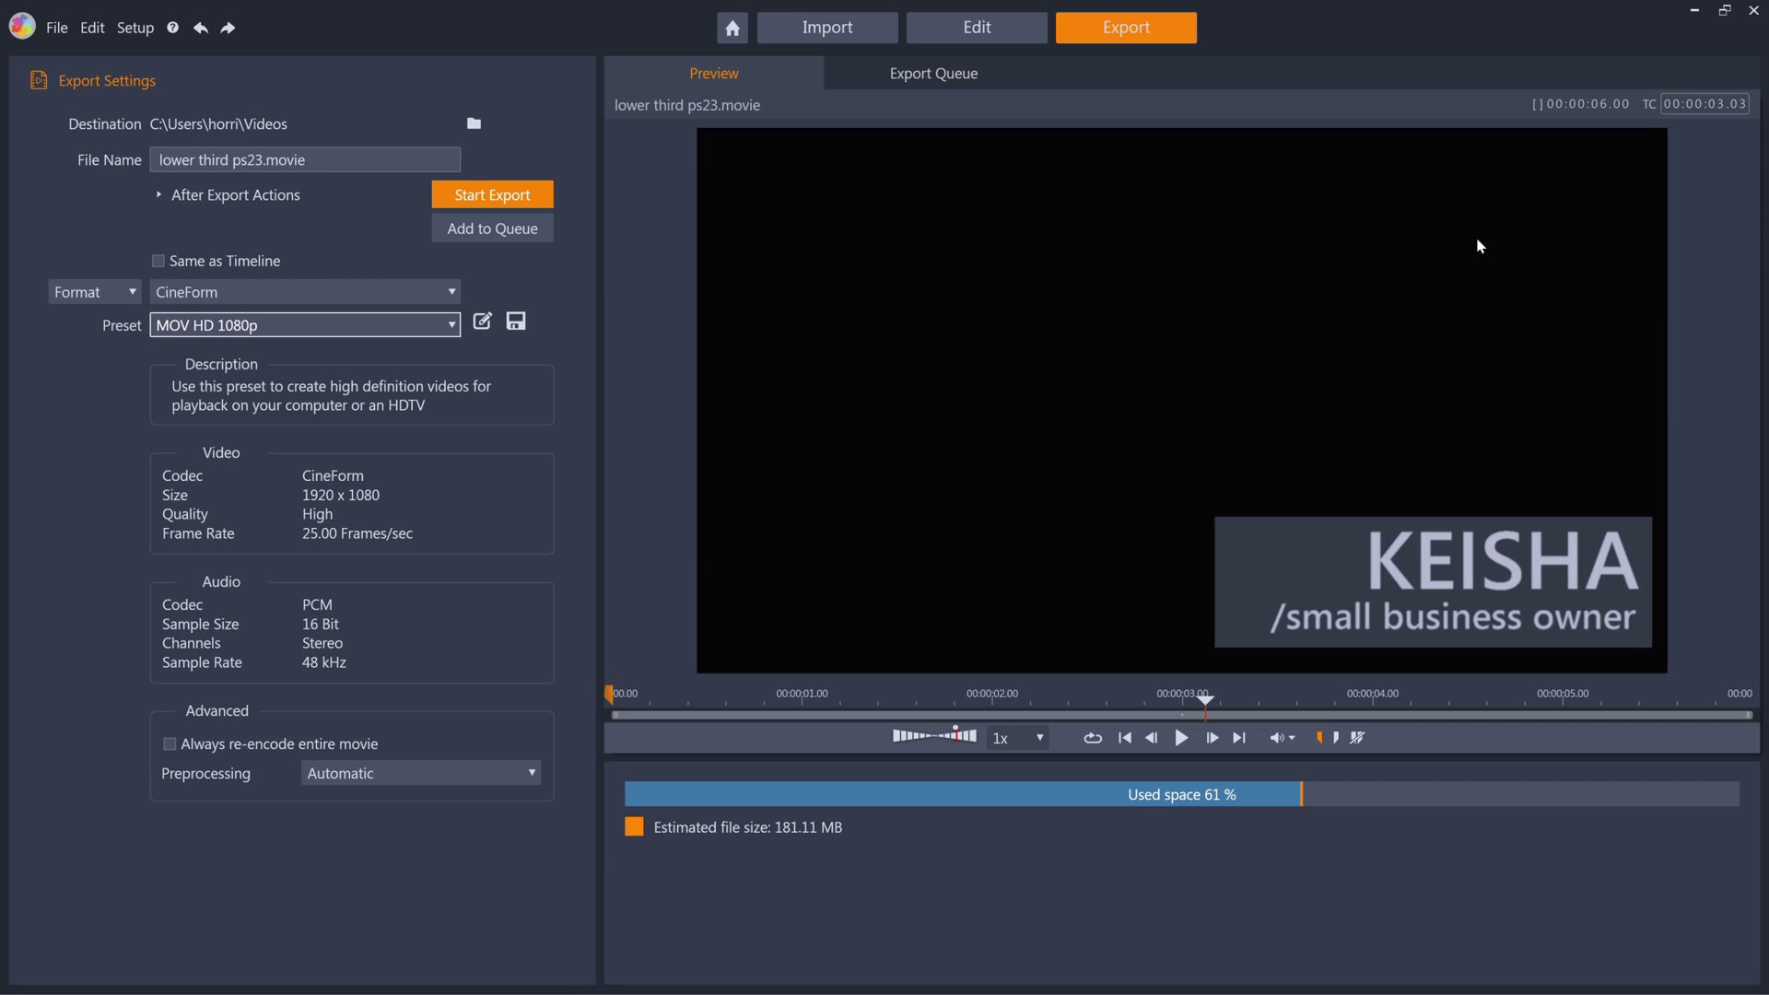
pyautogui.click(979, 27)
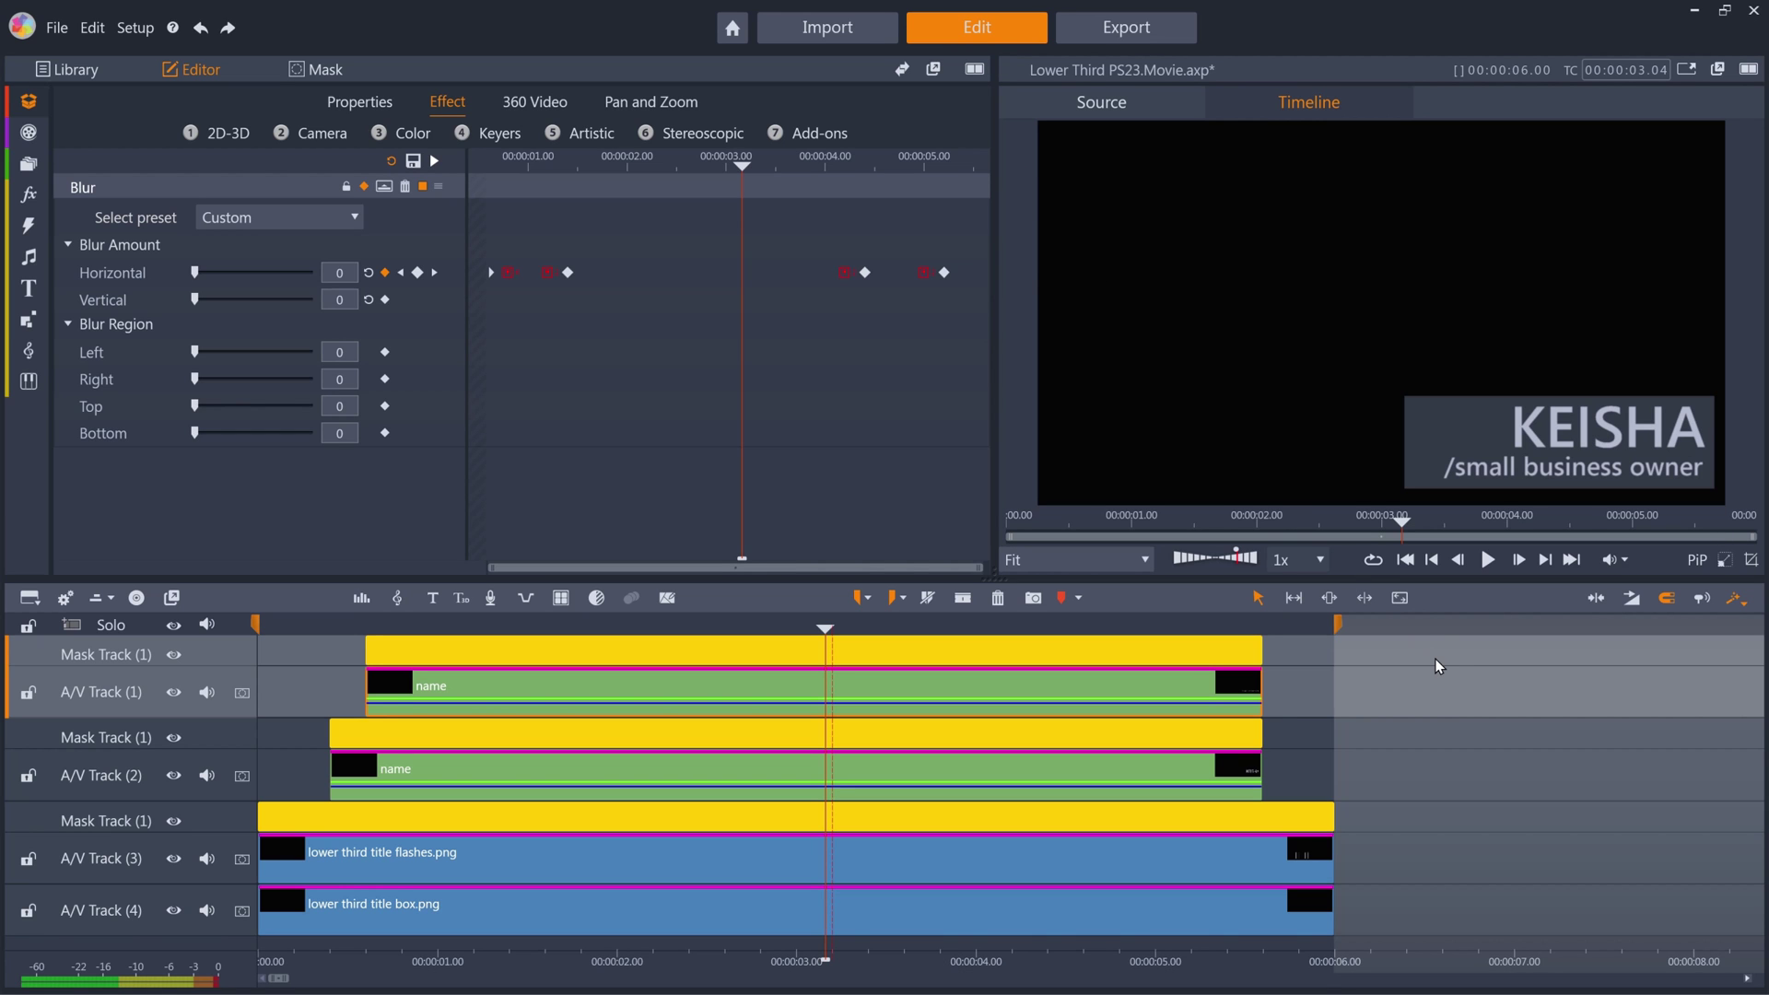
# Step: Group all lower-third clips and save the group as project 'Subject Lower 3rd'
pyautogui.moveTo(1435, 655); pyautogui.dragTo(277, 925)
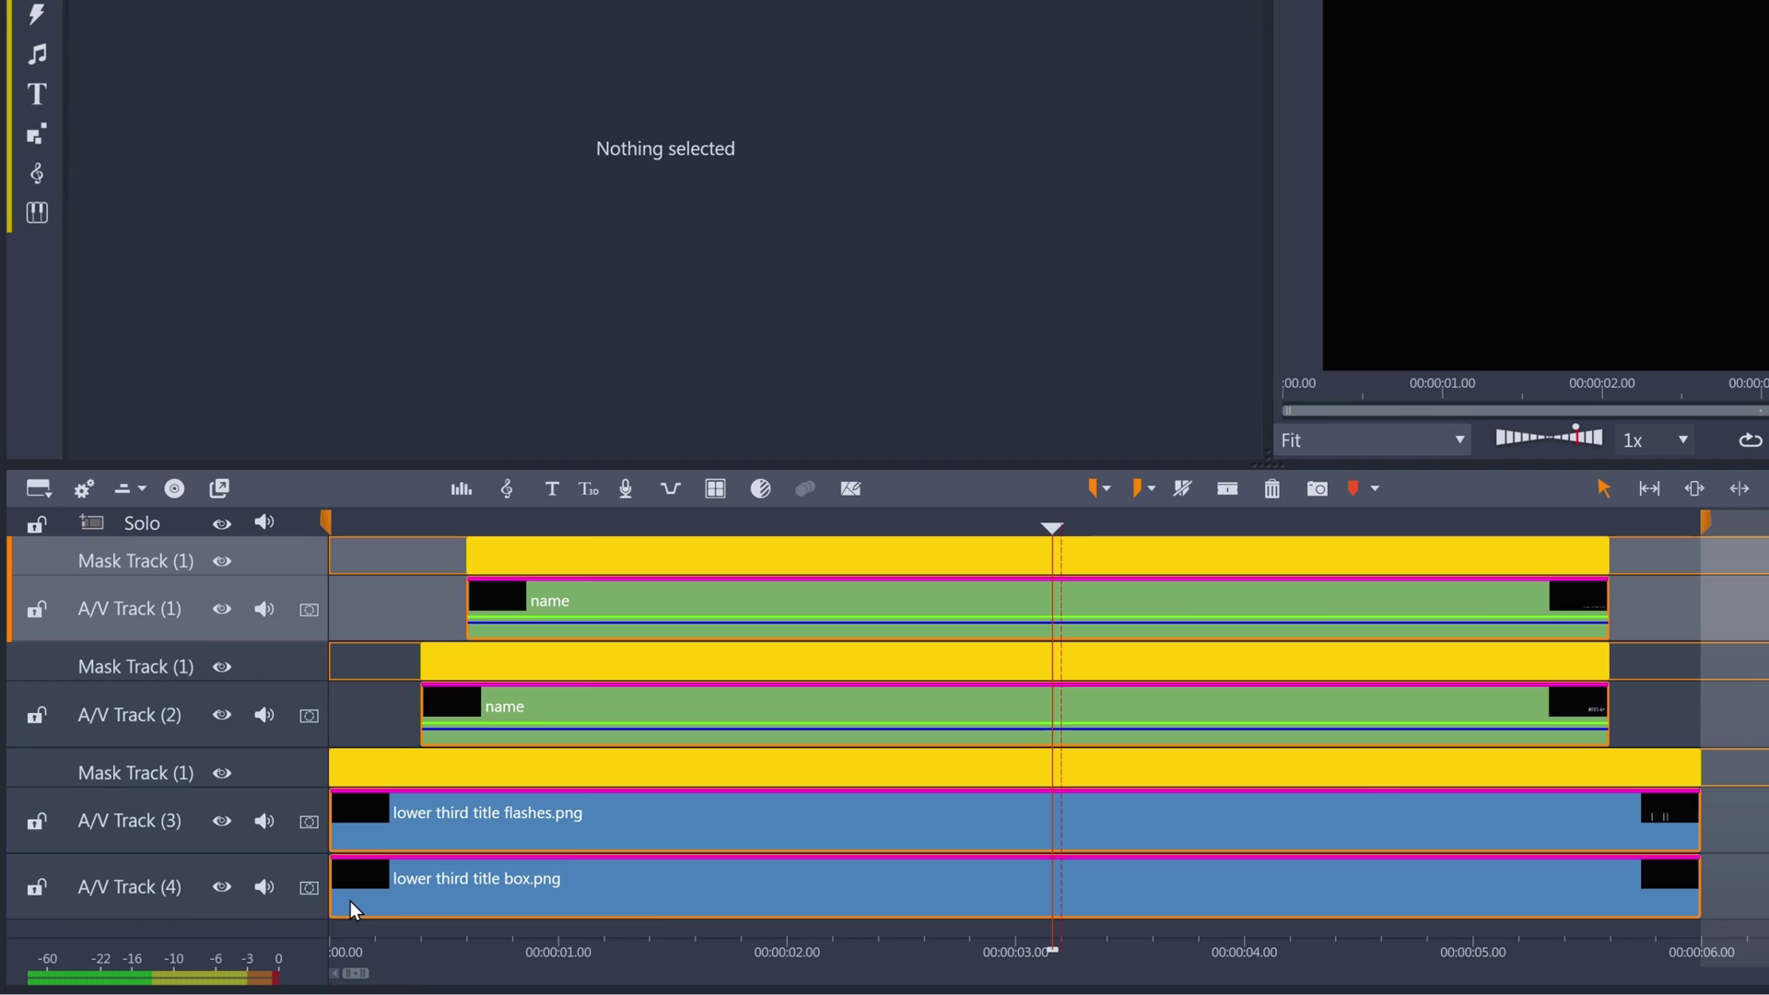
pyautogui.rightClick(351, 907)
pyautogui.moveTo(530, 597)
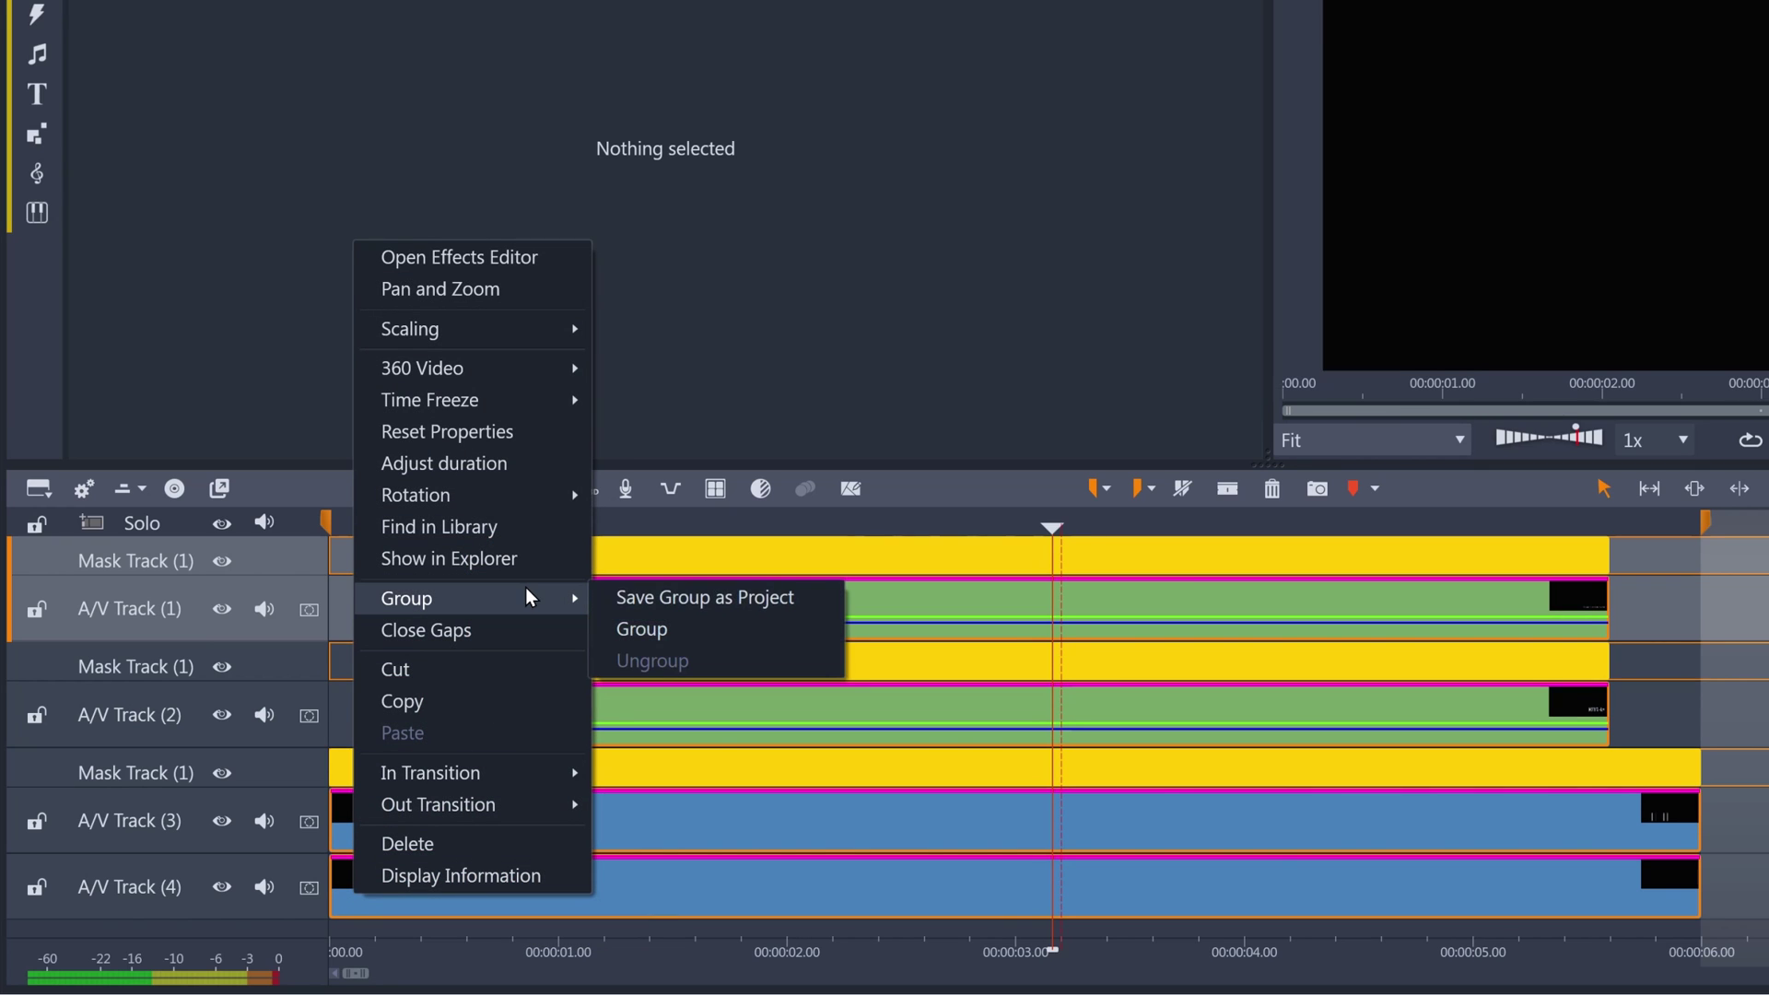
pyautogui.click(722, 599)
pyautogui.write('Subject Lower 3rd')
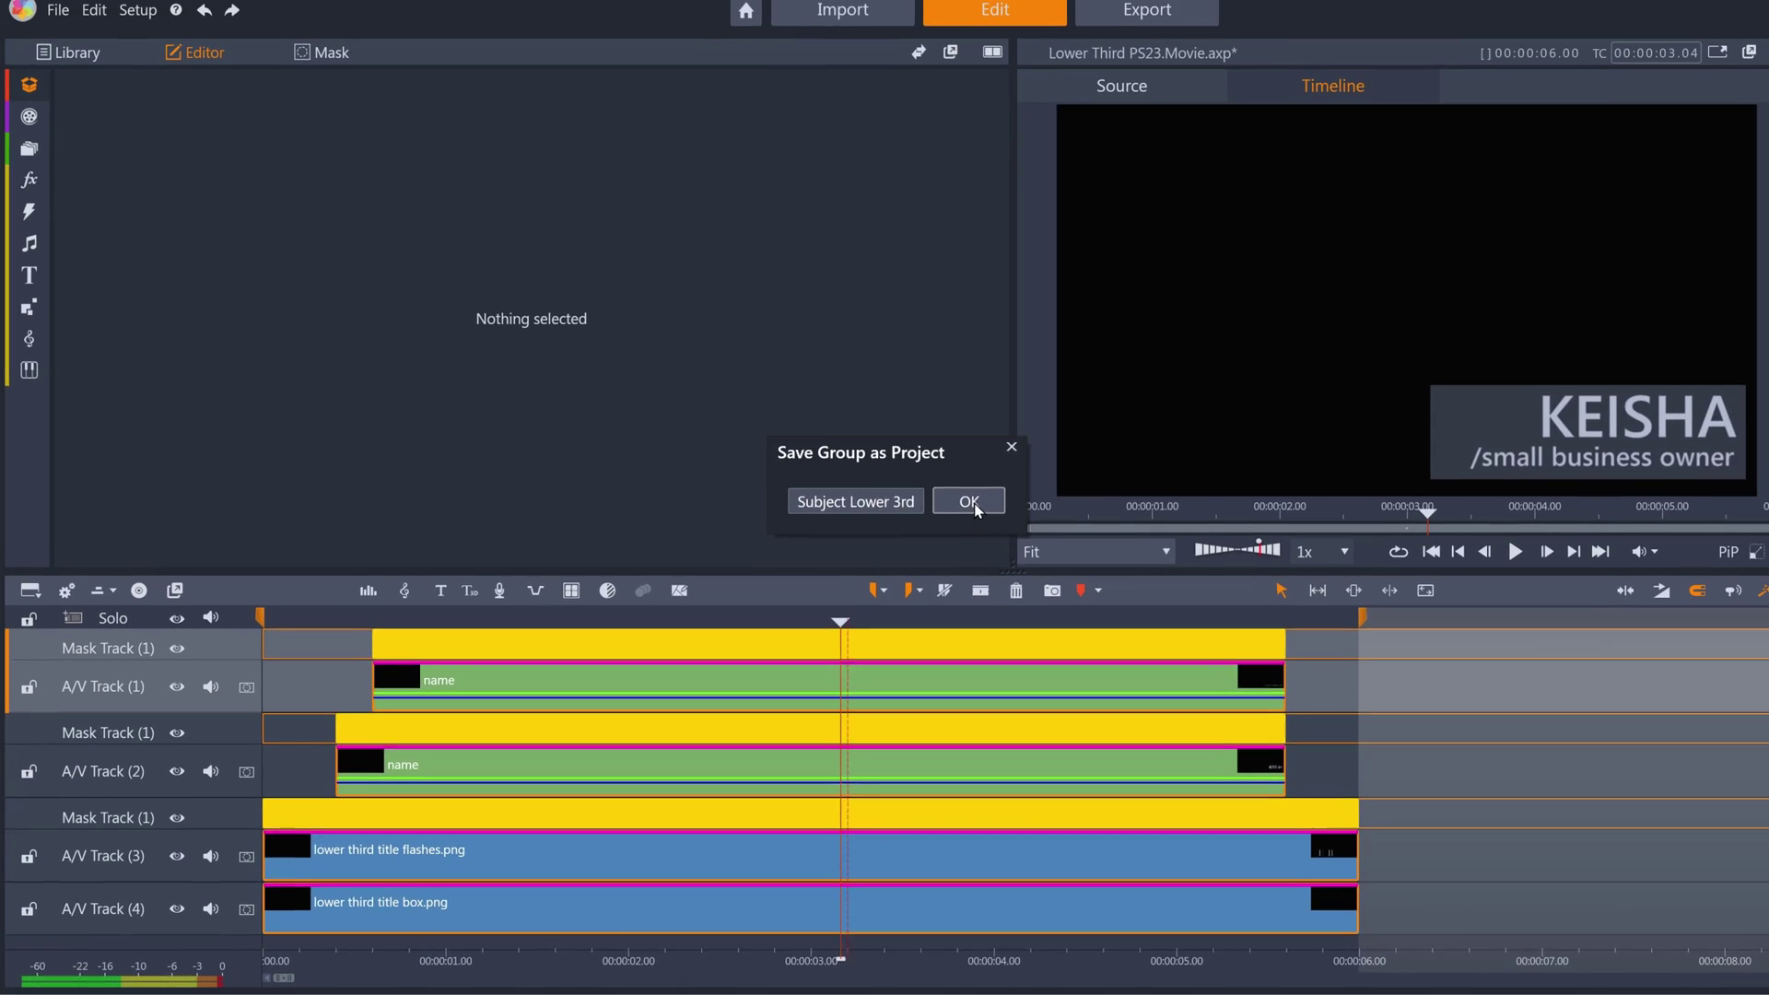
pyautogui.click(1212, 376)
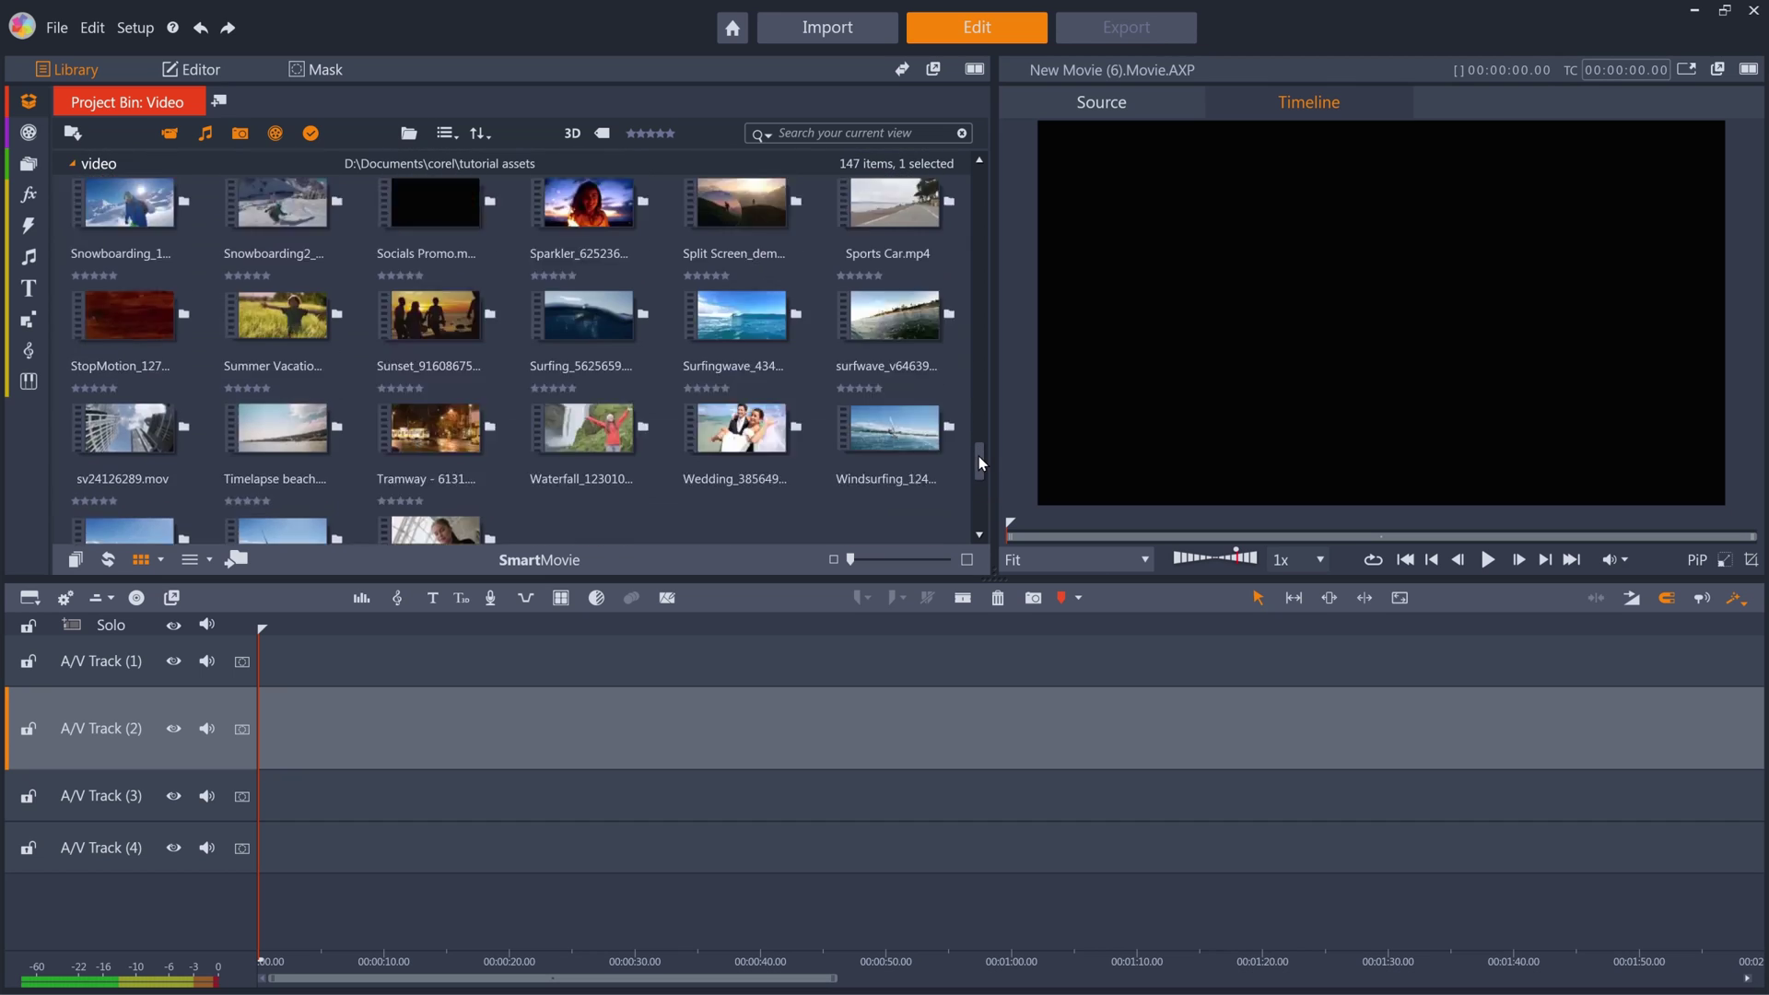
# Step: Put the waterfall clip on track 2 and the Subject Lower 3rd sub-project above it on track 1
pyautogui.moveTo(562, 508); pyautogui.dragTo(311, 665)
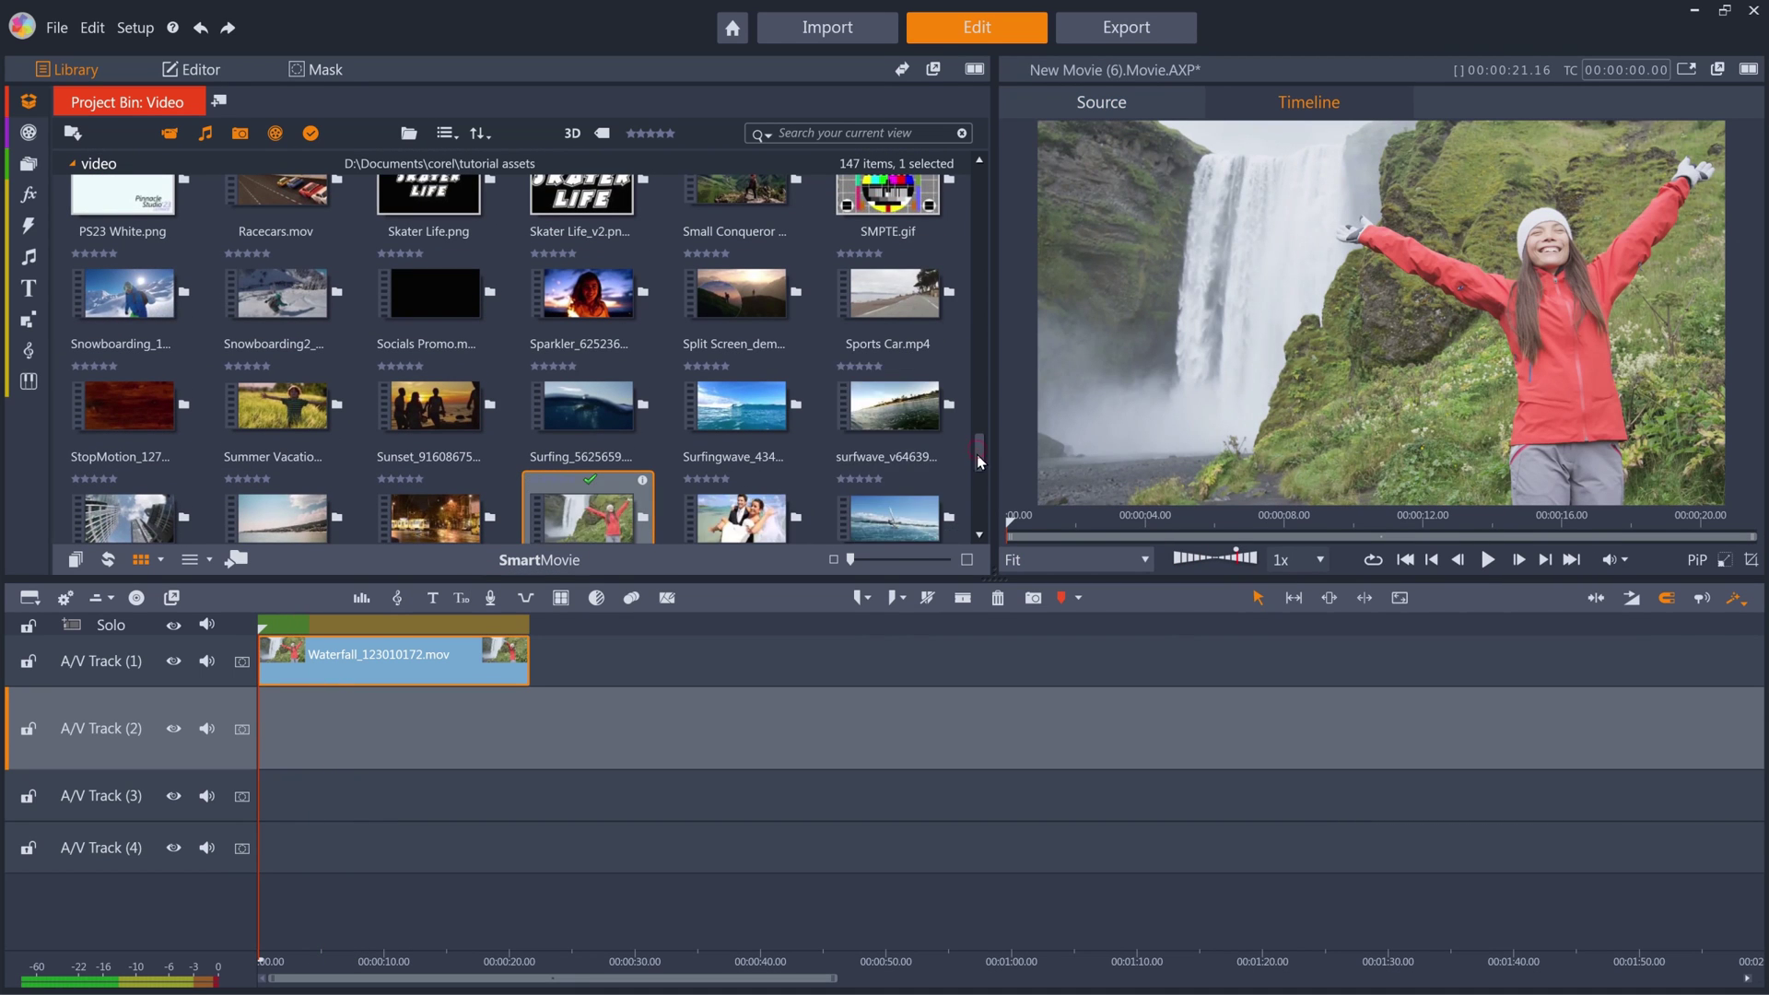
pyautogui.moveTo(978, 455); pyautogui.dragTo(964, 510)
pyautogui.moveTo(340, 659); pyautogui.dragTo(339, 718)
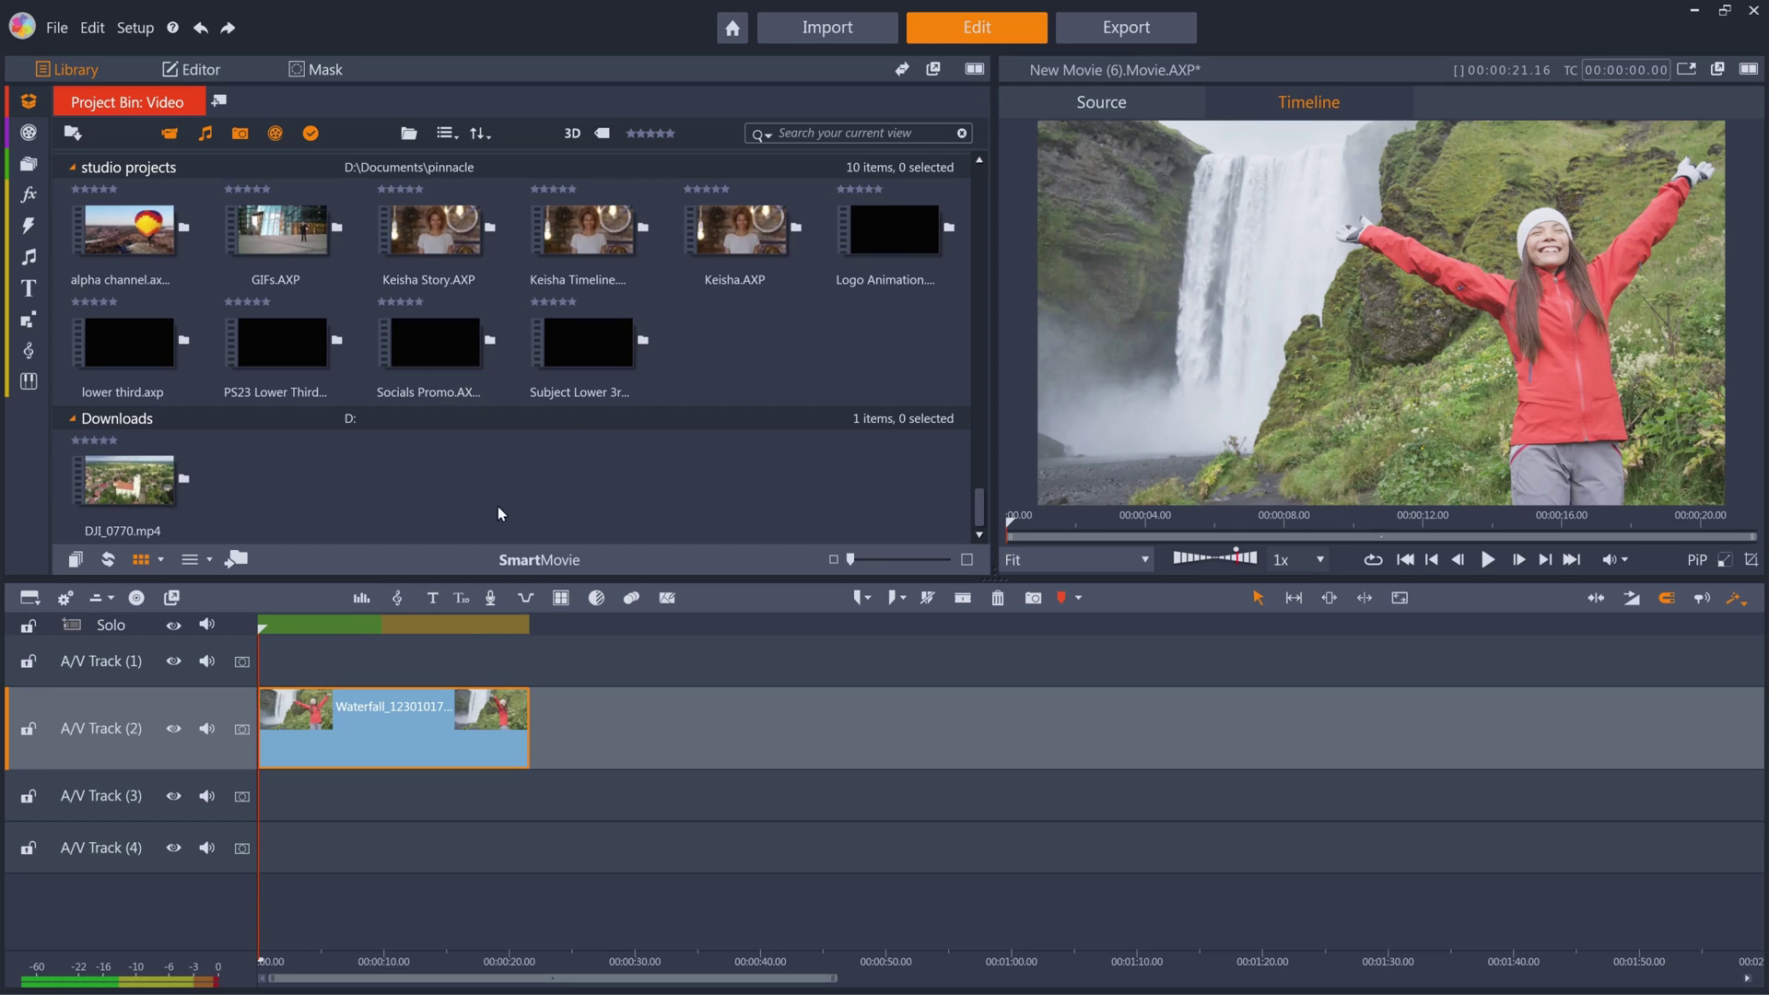
pyautogui.moveTo(585, 351); pyautogui.dragTo(273, 661)
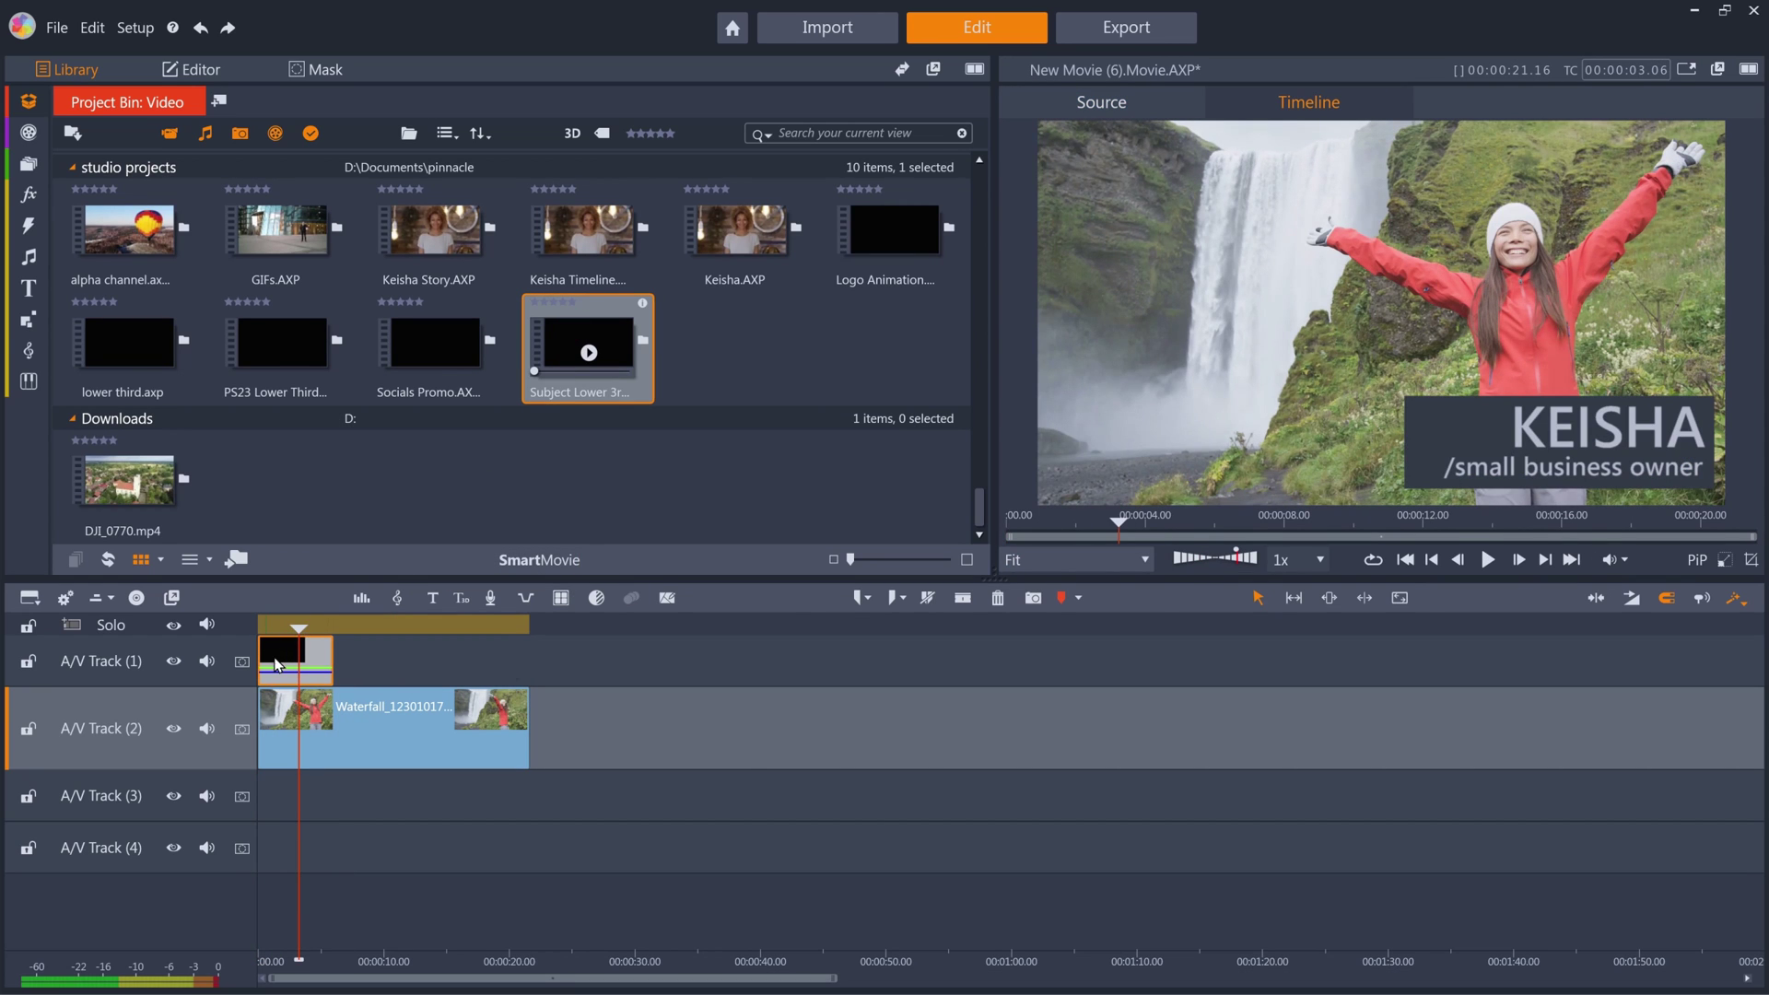
# Step: Change the lower third's name title from KEISHA to KELLY, nudge it right, then play the movie
pyautogui.doubleClick(274, 656)
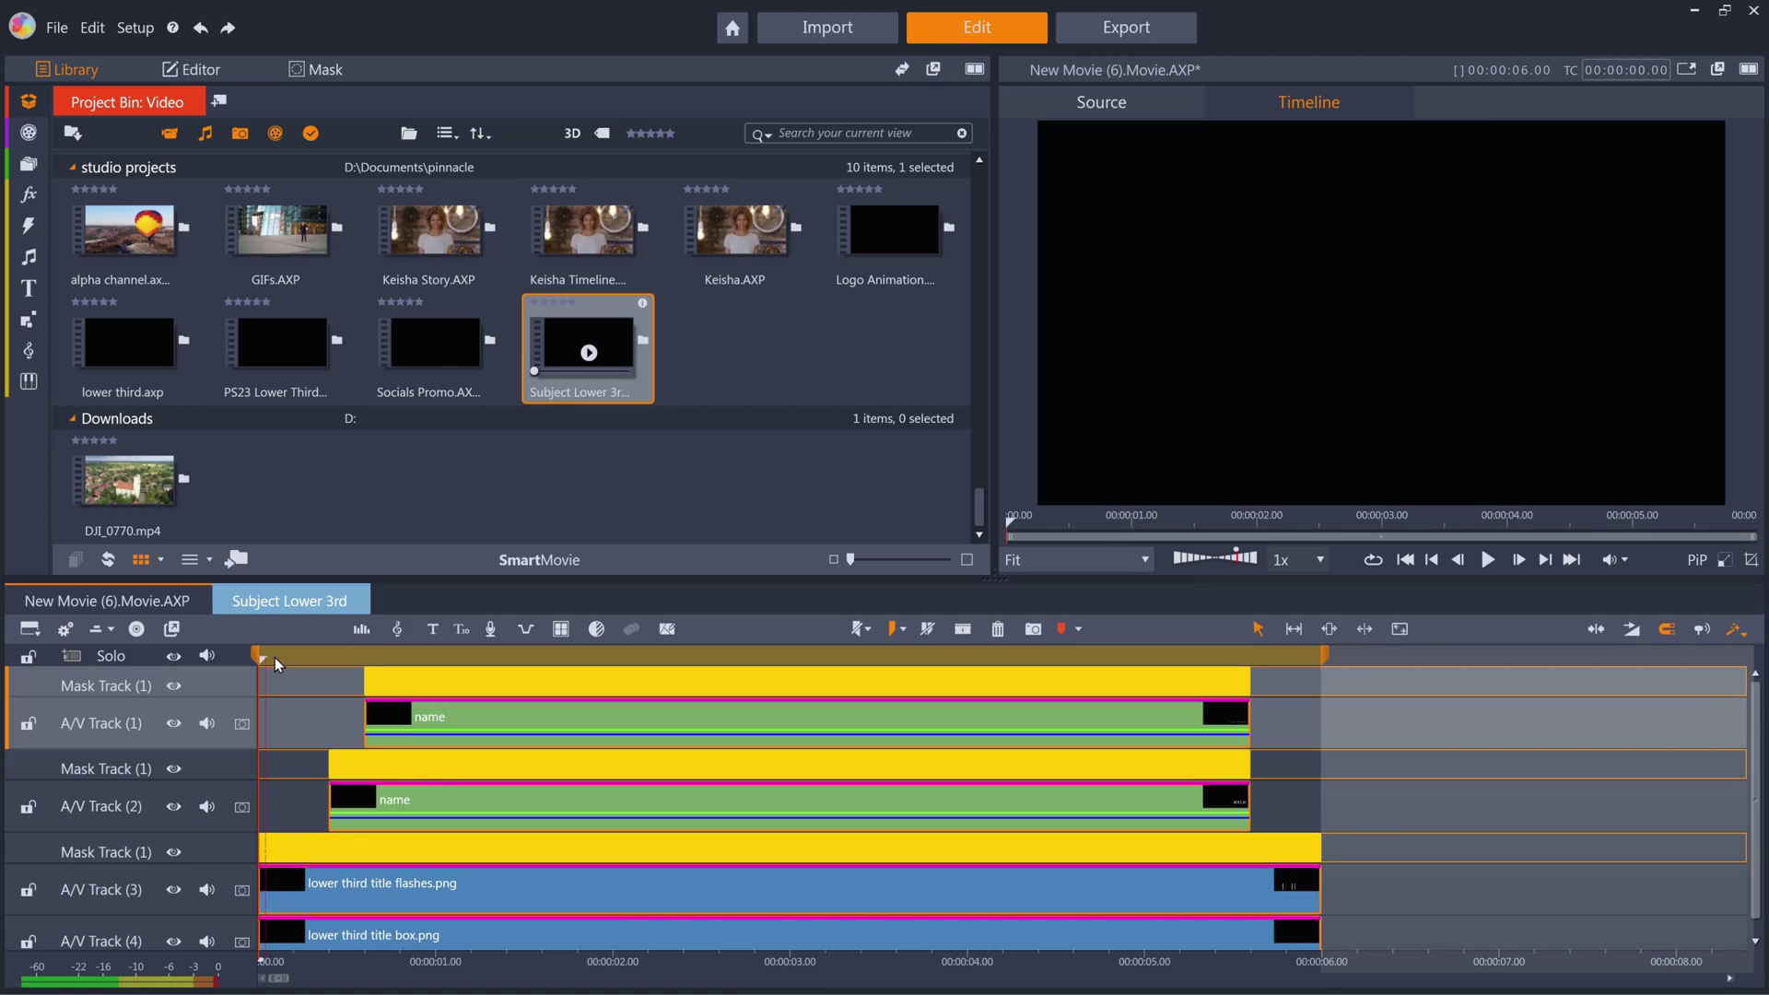
pyautogui.doubleClick(446, 798)
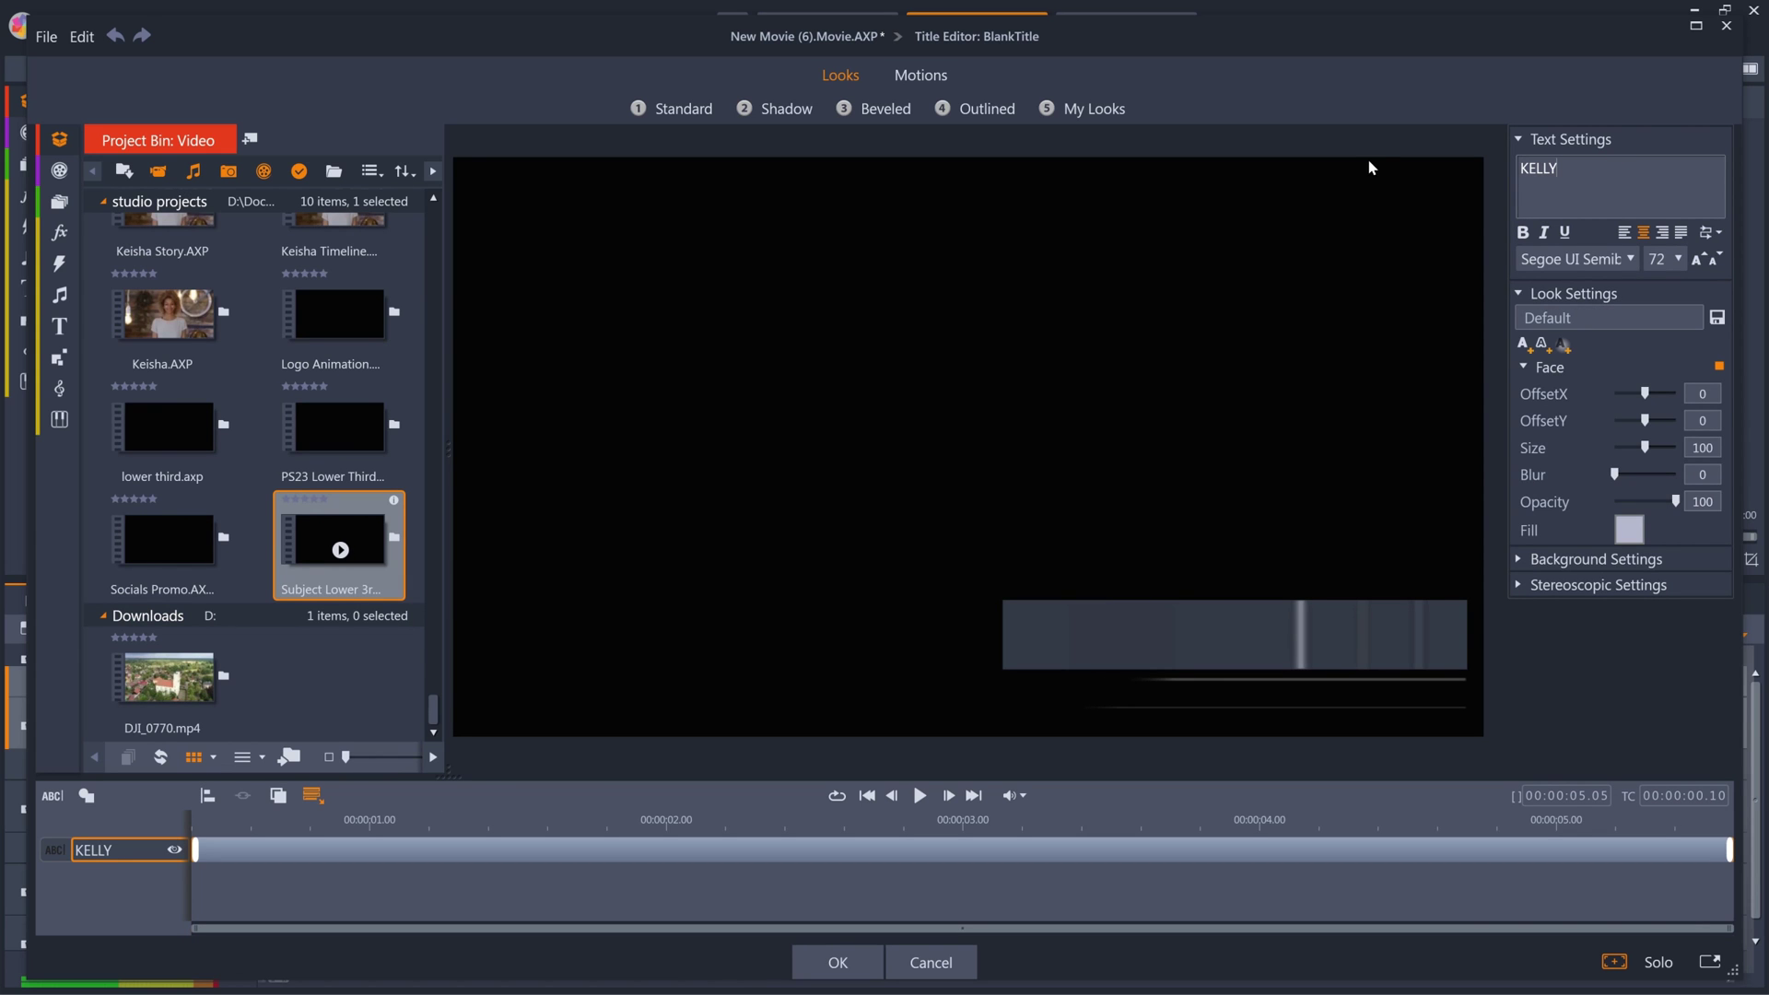
pyautogui.click(953, 826)
pyautogui.moveTo(1214, 671); pyautogui.dragTo(1240, 675)
pyautogui.click(837, 962)
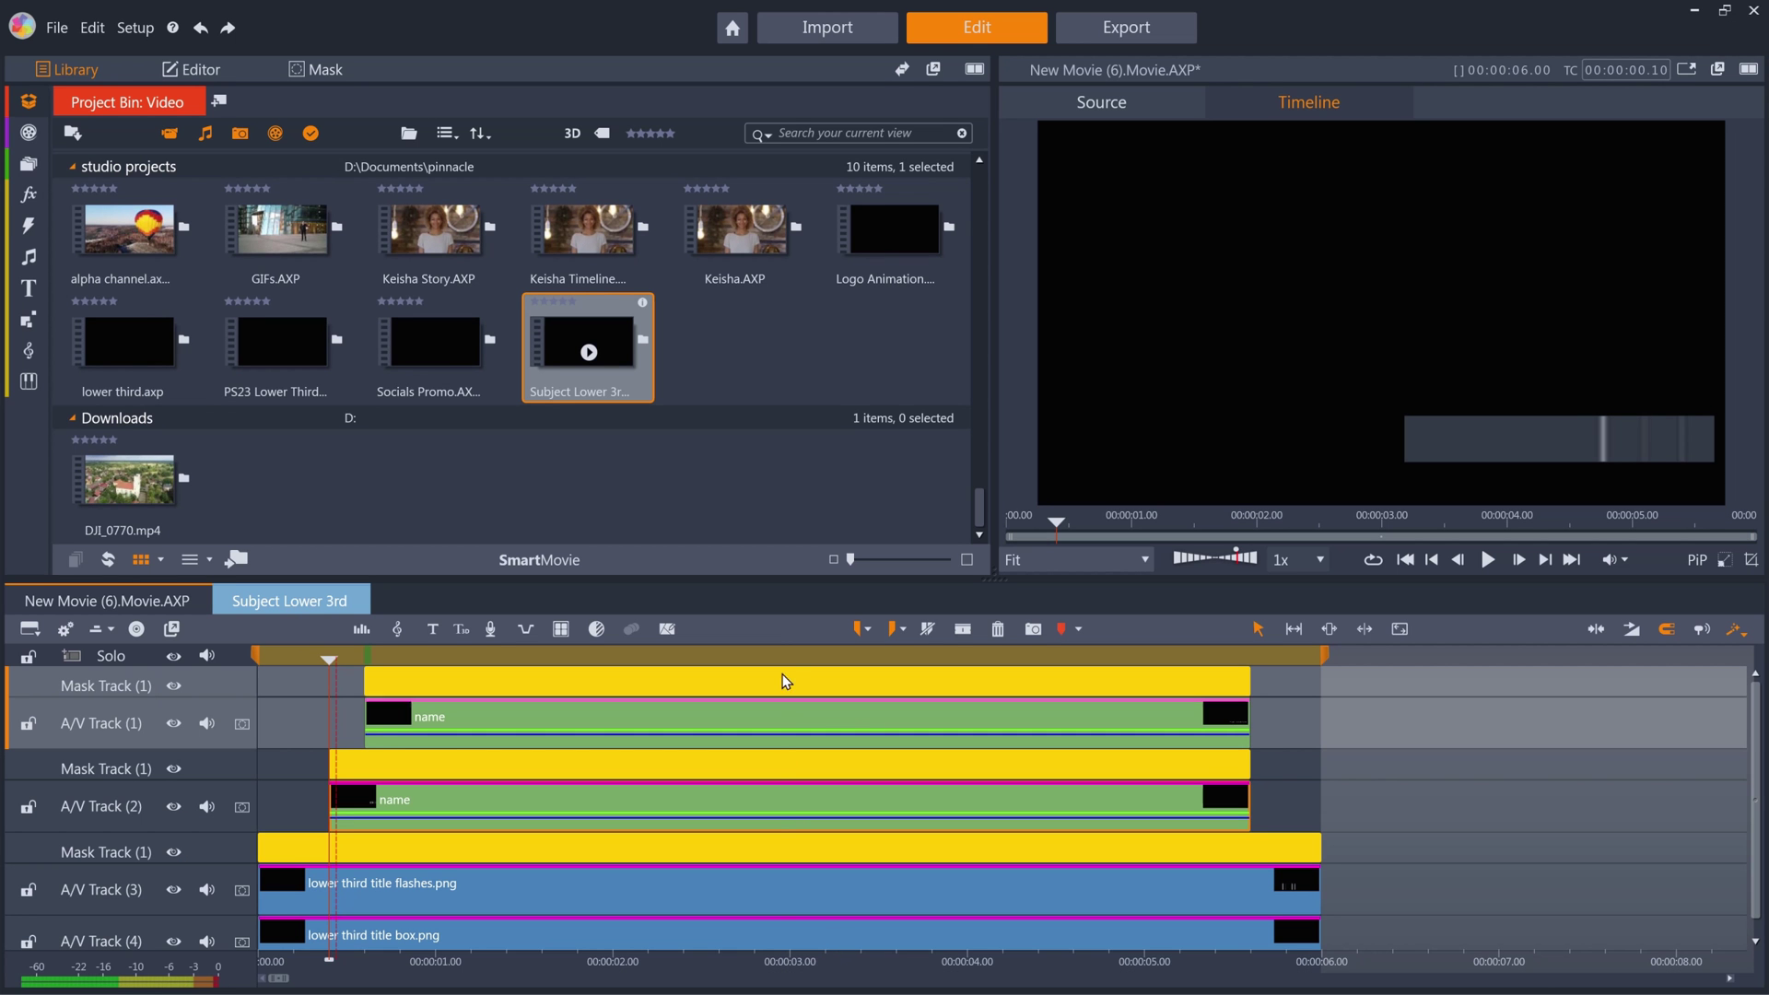
pyautogui.click(136, 602)
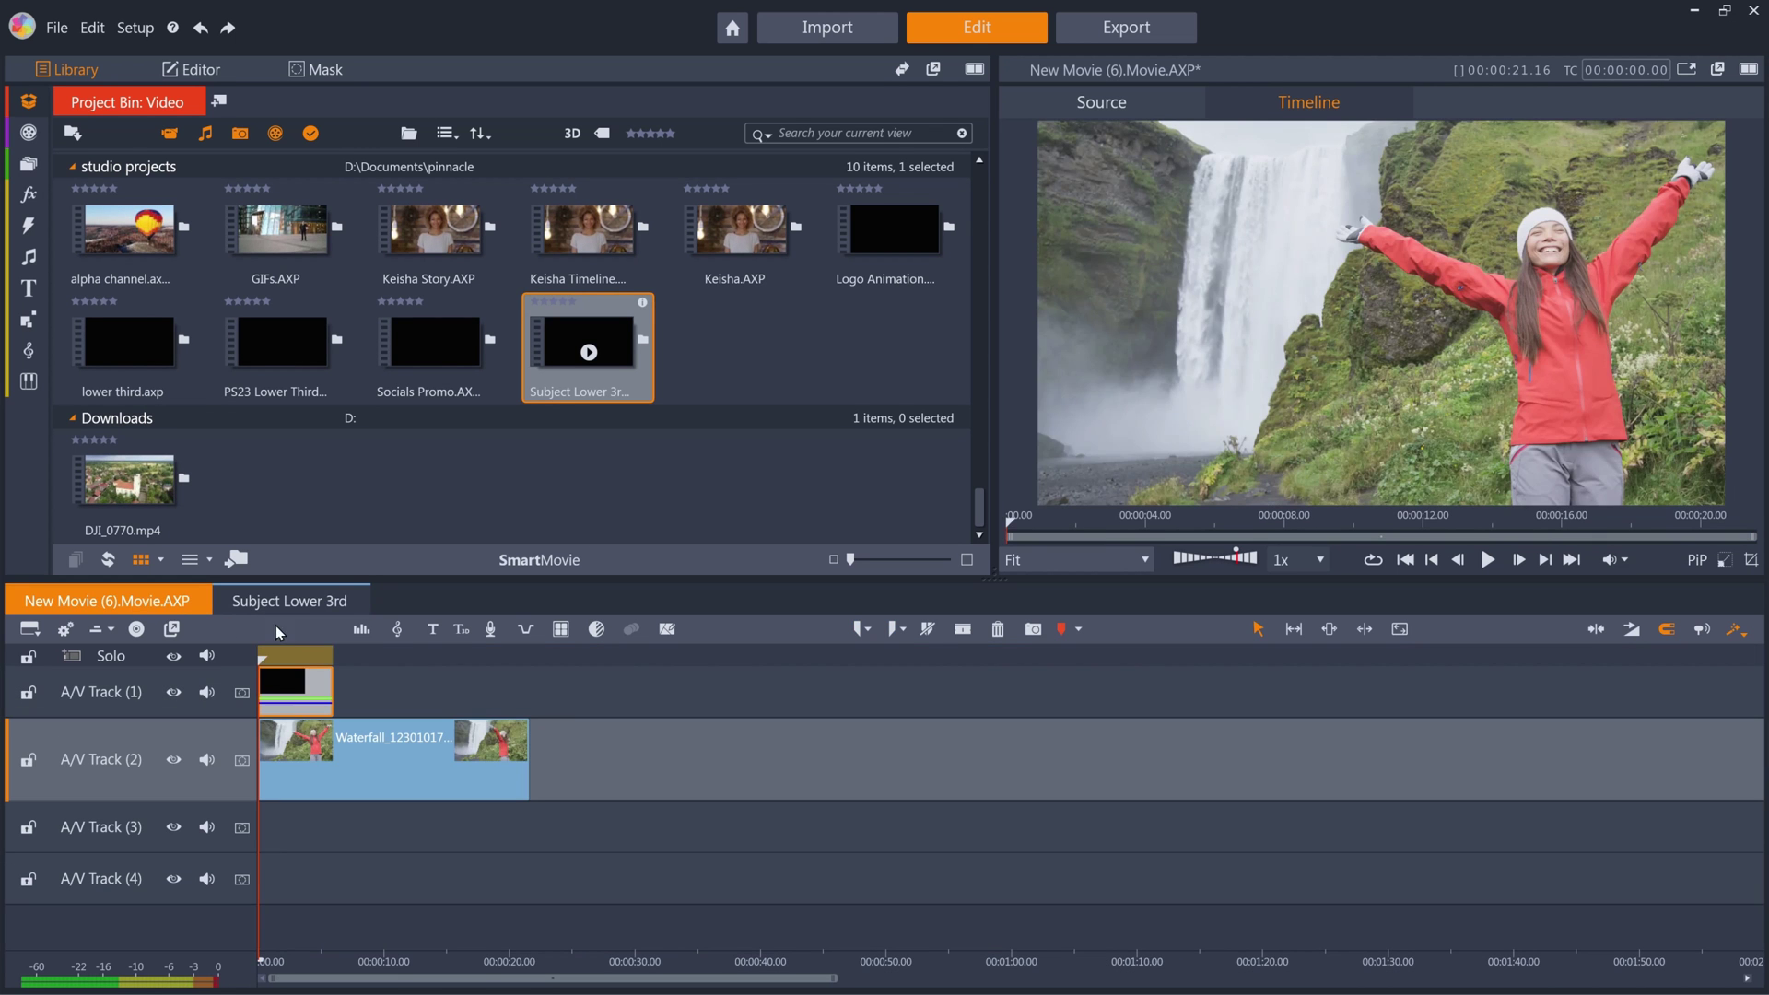
pyautogui.click(1491, 568)
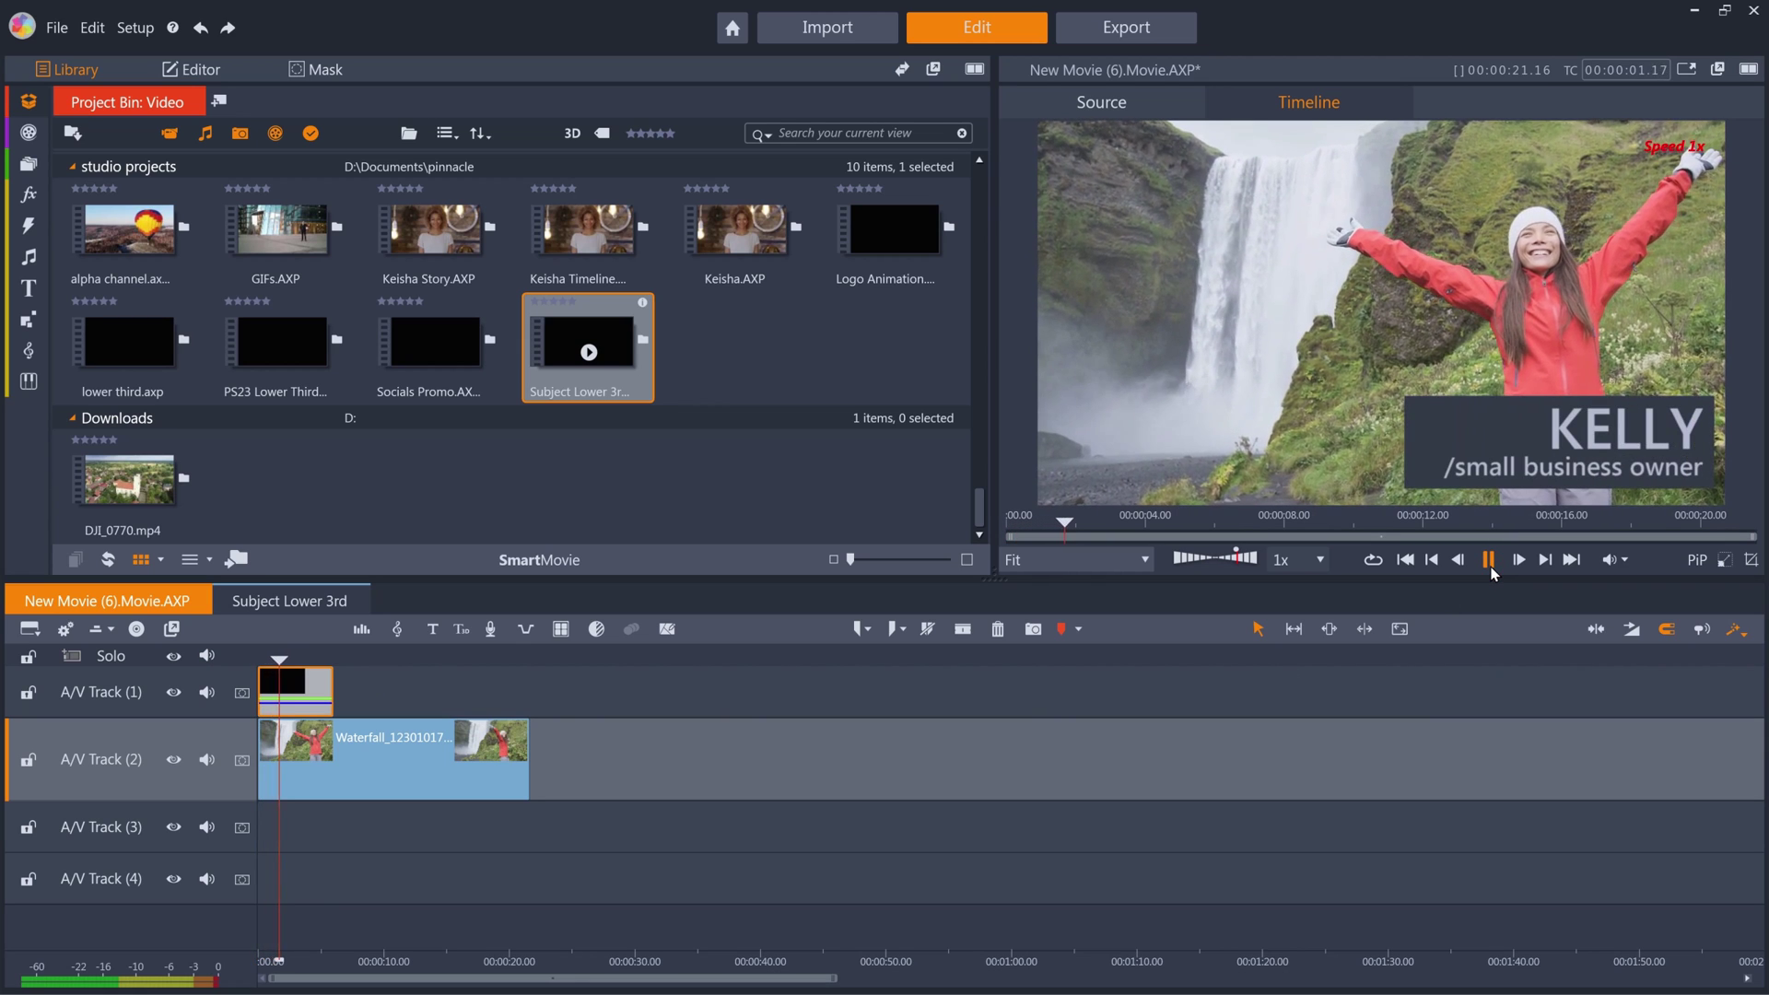